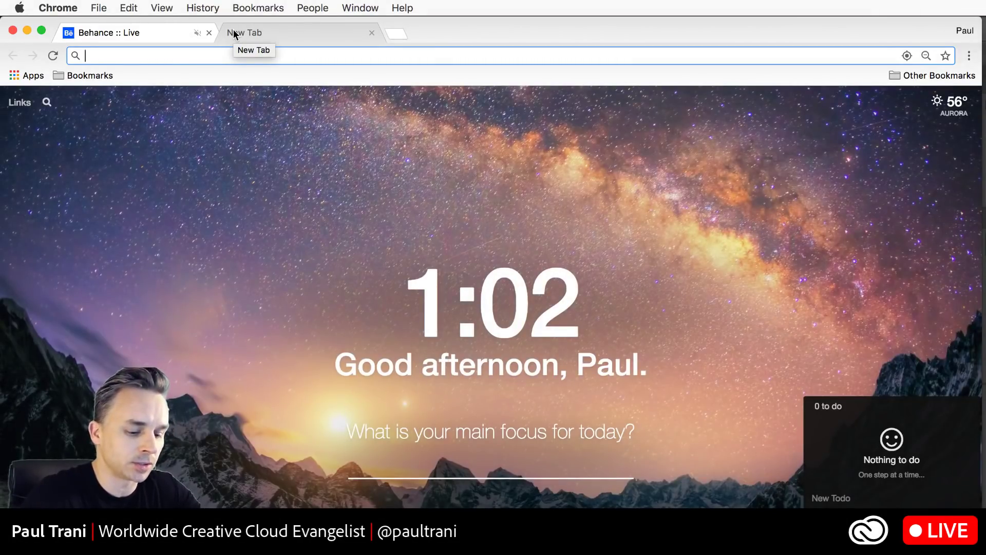
# - Search the web for adobe XD and open the Buy Adobe XD CC product page
pyautogui.write('adobe ')
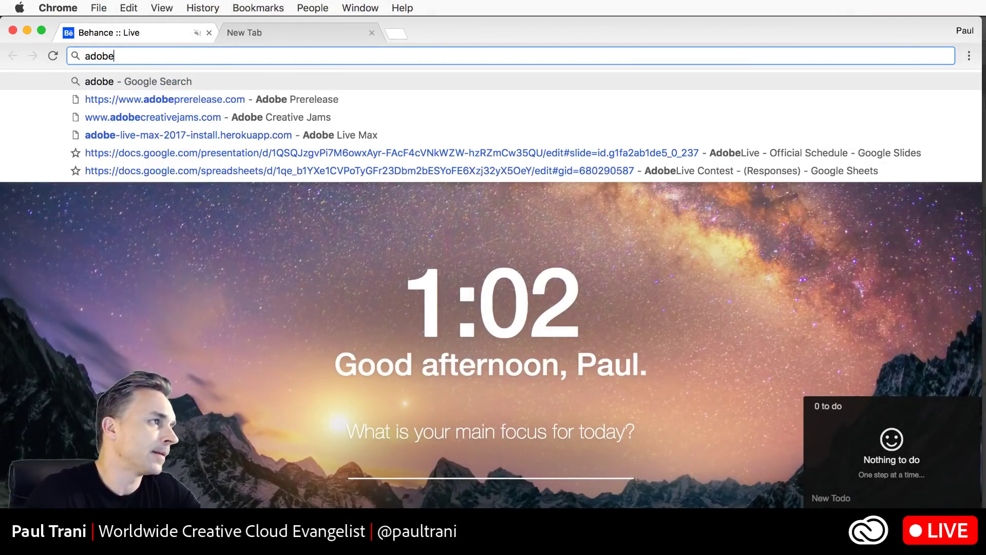
pyautogui.write('X')
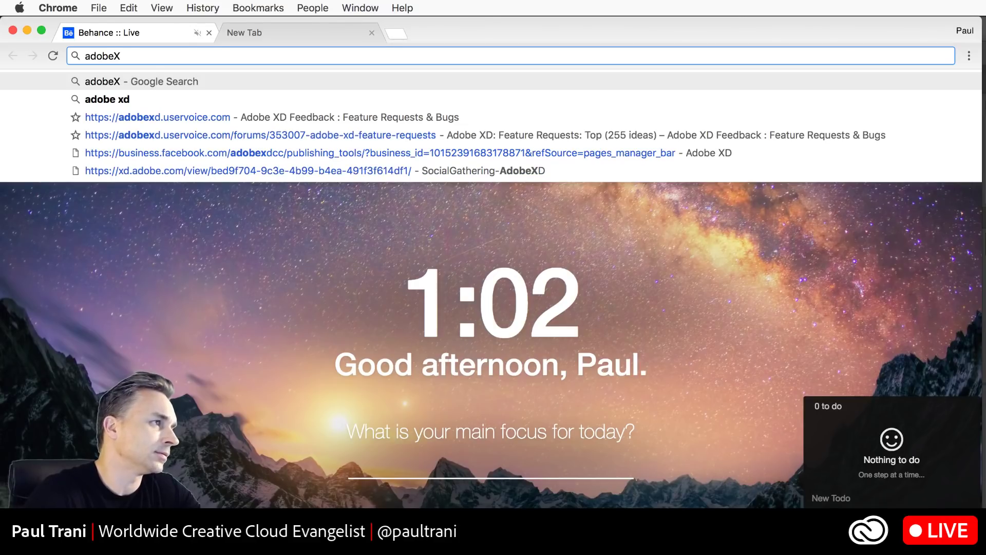
pyautogui.press('BackSpace')
pyautogui.write('XD')
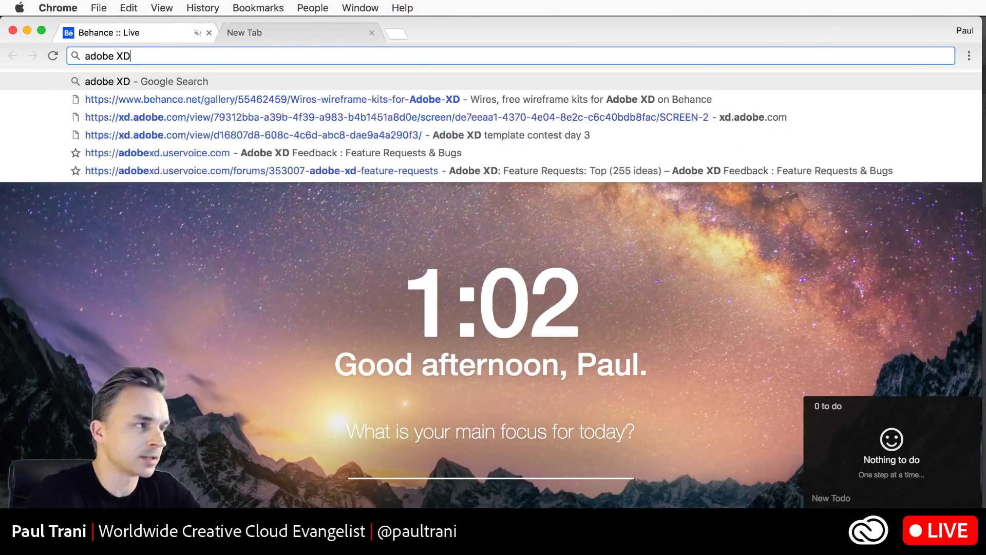
pyautogui.press('Return')
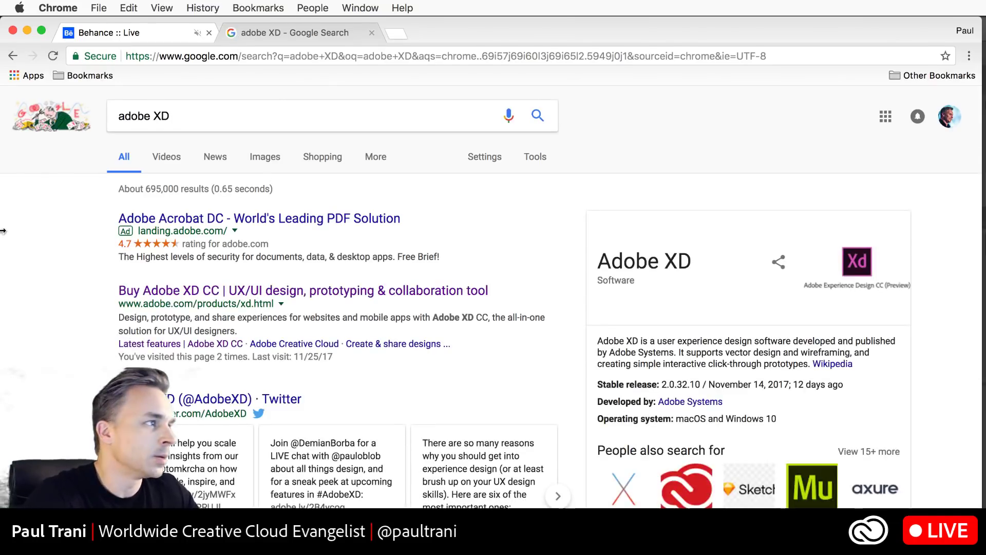
pyautogui.click(308, 292)
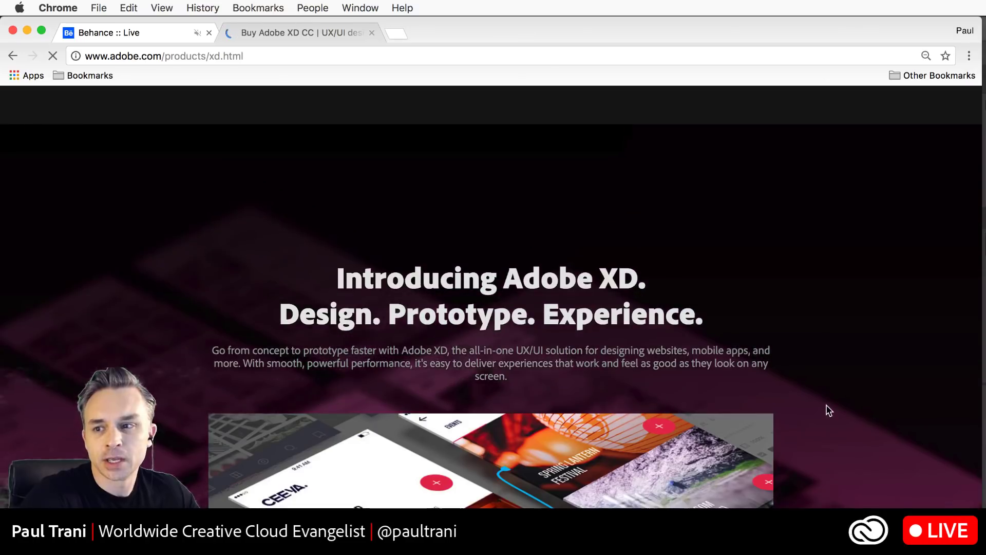
# - Look through the feature sections of the Adobe XD product page, from the introduction to what's new, and return to its start
pyautogui.scroll(-4, 665, 259)
pyautogui.scroll(-10, 664, 257)
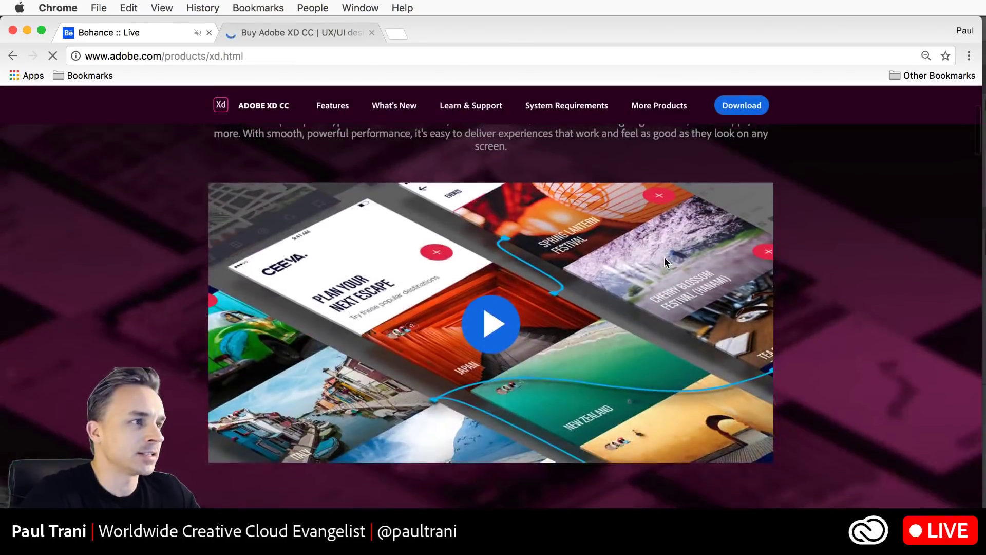
pyautogui.scroll(-7, 669, 264)
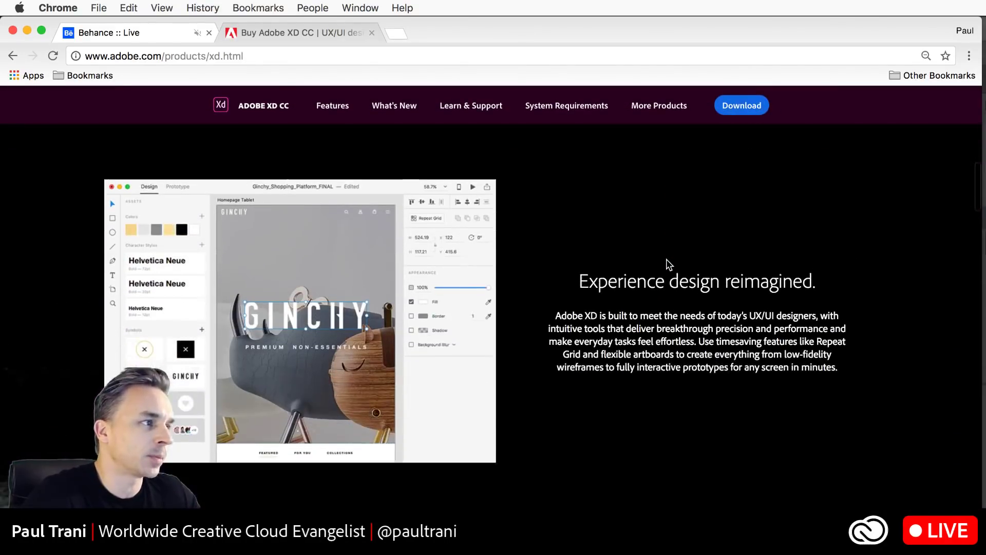
pyautogui.scroll(-5, 668, 262)
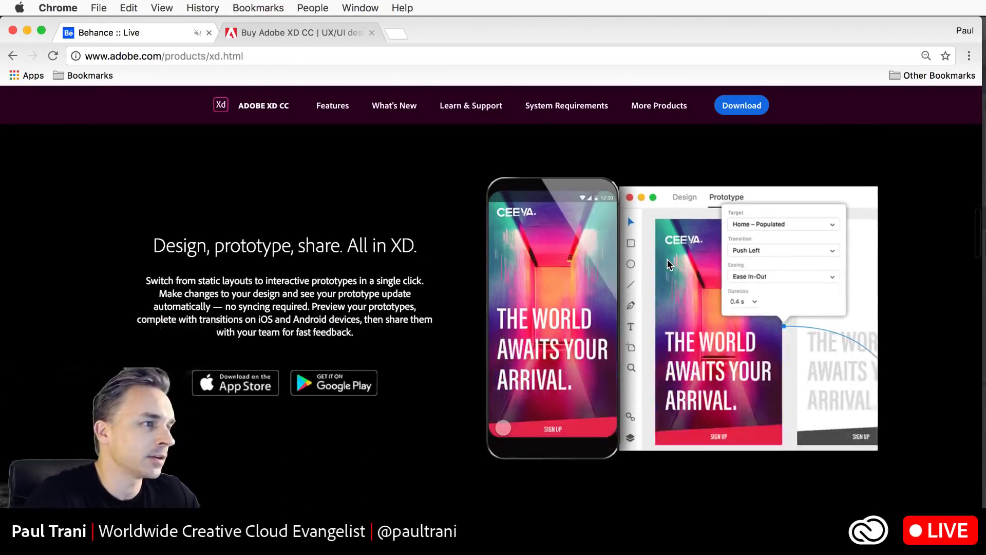
pyautogui.scroll(-6, 668, 261)
pyautogui.scroll(-2, 672, 265)
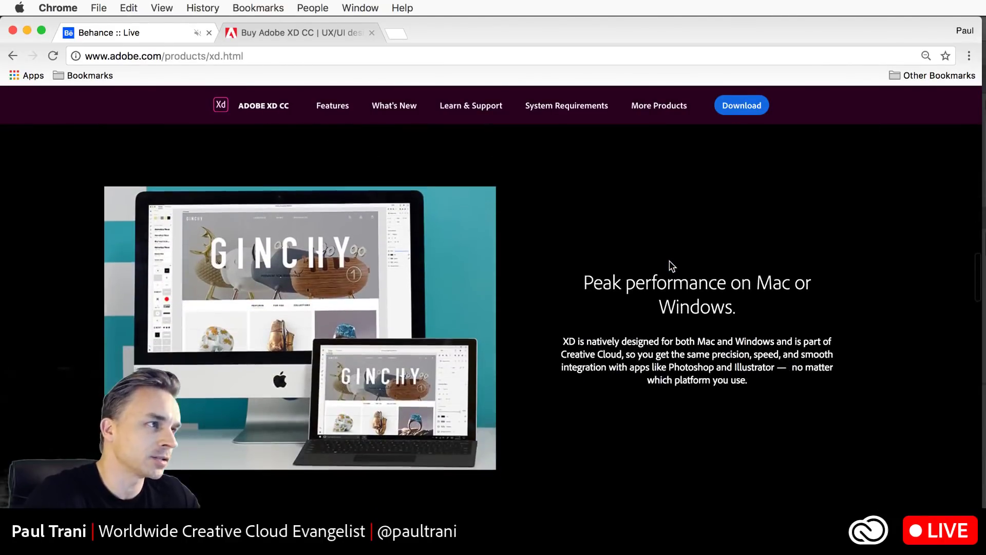
pyautogui.scroll(-8, 675, 262)
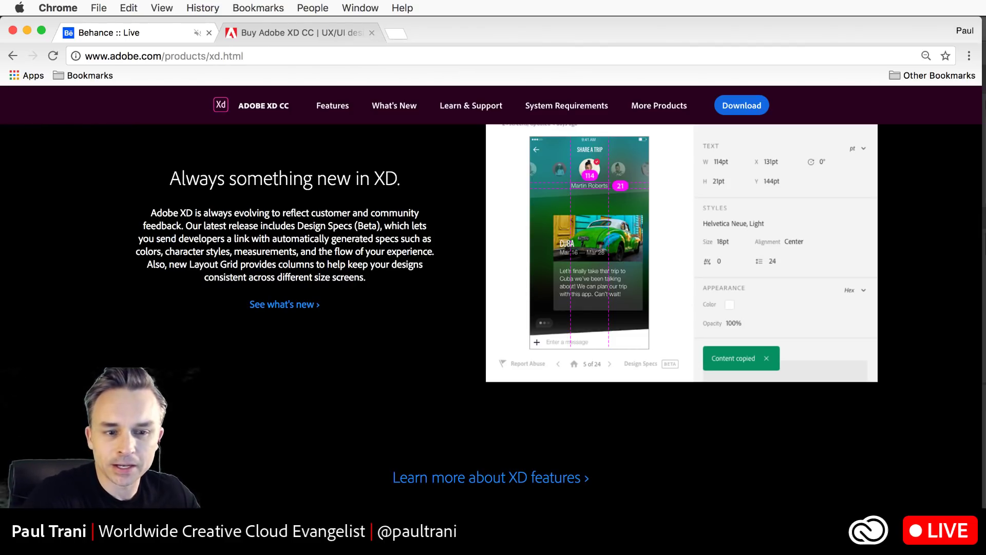
pyautogui.press('super+Tab')
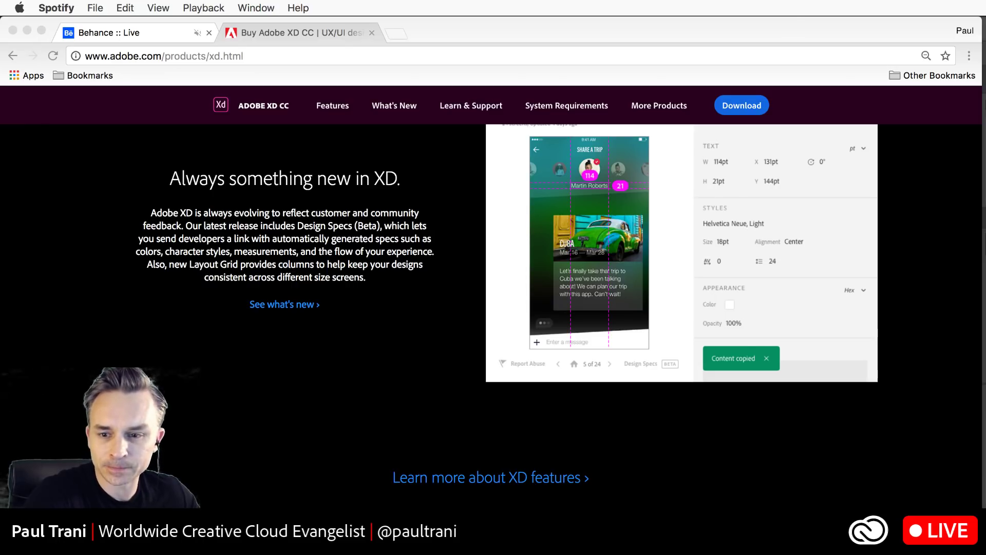
pyautogui.click(252, 457)
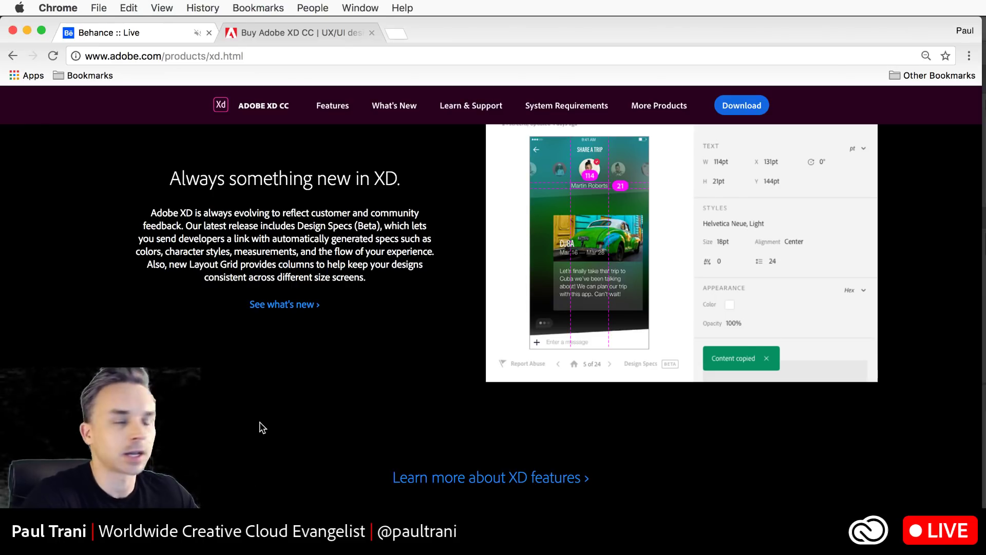
pyautogui.scroll(15, 262, 428)
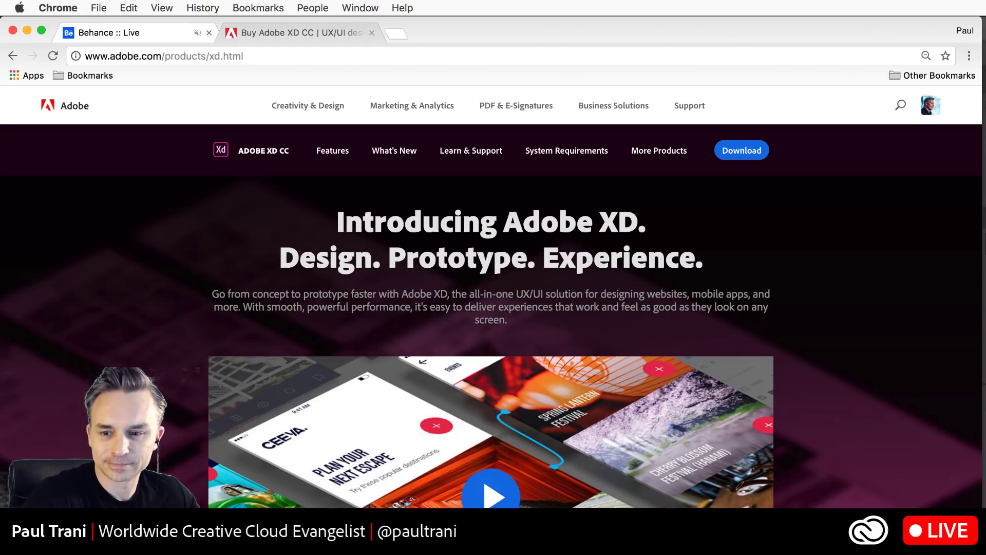
pyautogui.press('super+Tab')
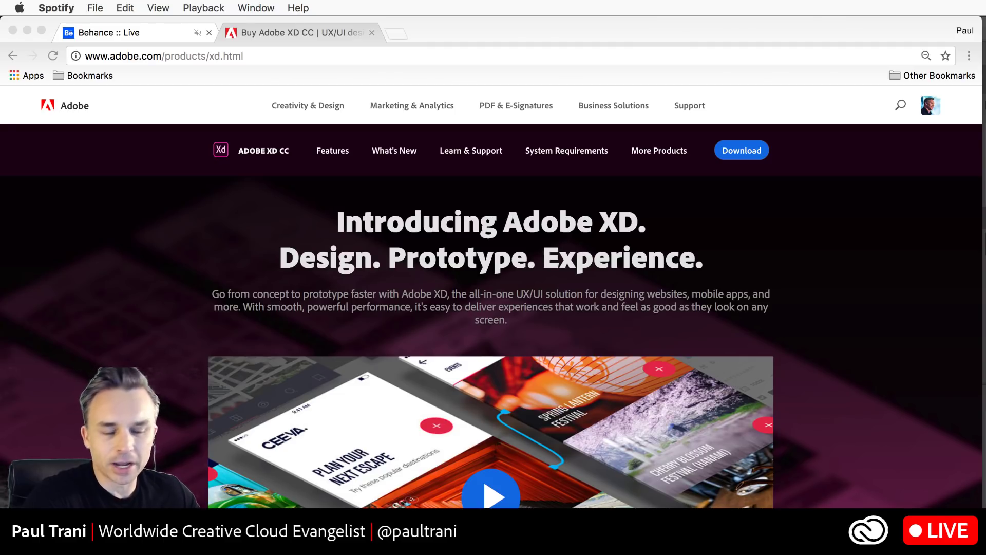
pyautogui.click(183, 368)
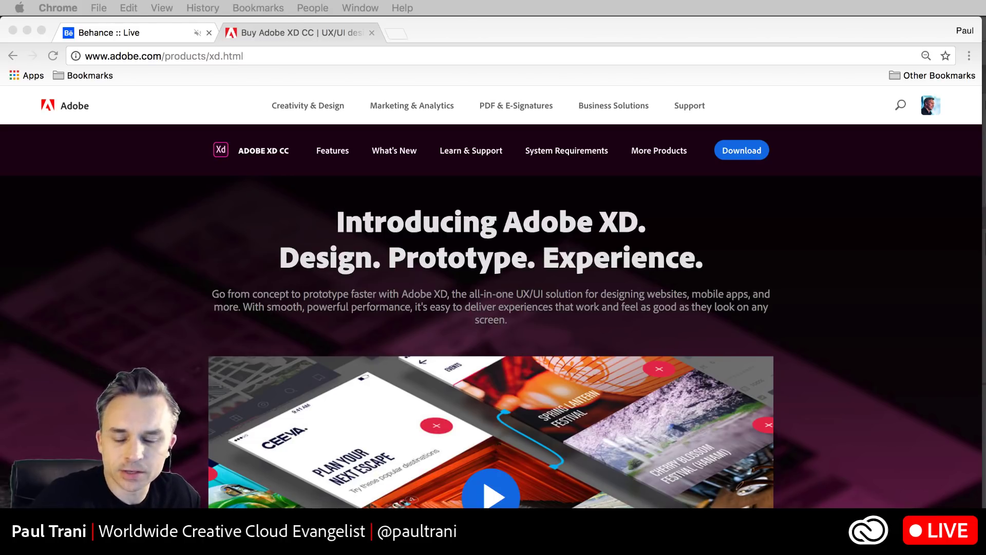
pyautogui.press('super+Tab')
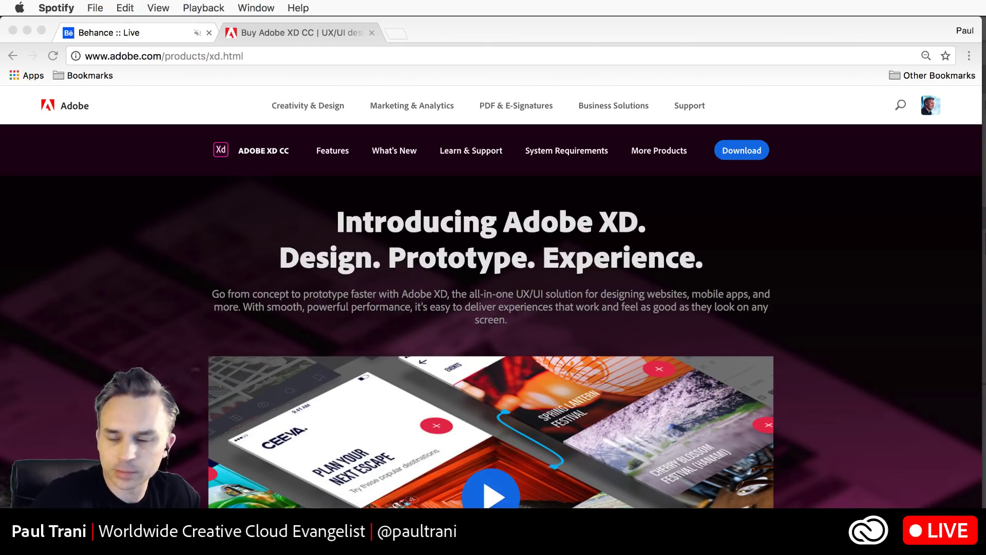
# - Open the Mac's System Preferences
pyautogui.click(17, 8)
pyautogui.click(29, 52)
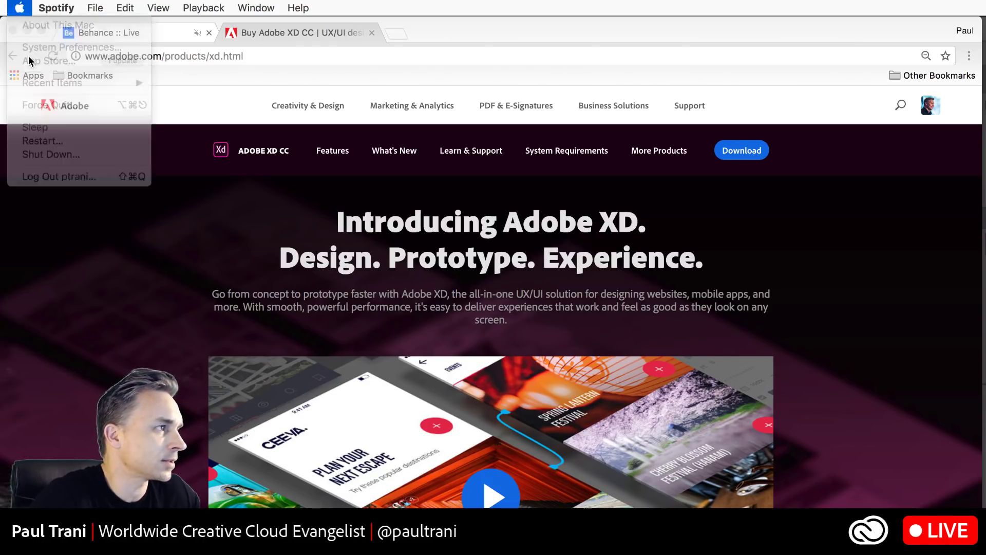
pyautogui.click(1, 3)
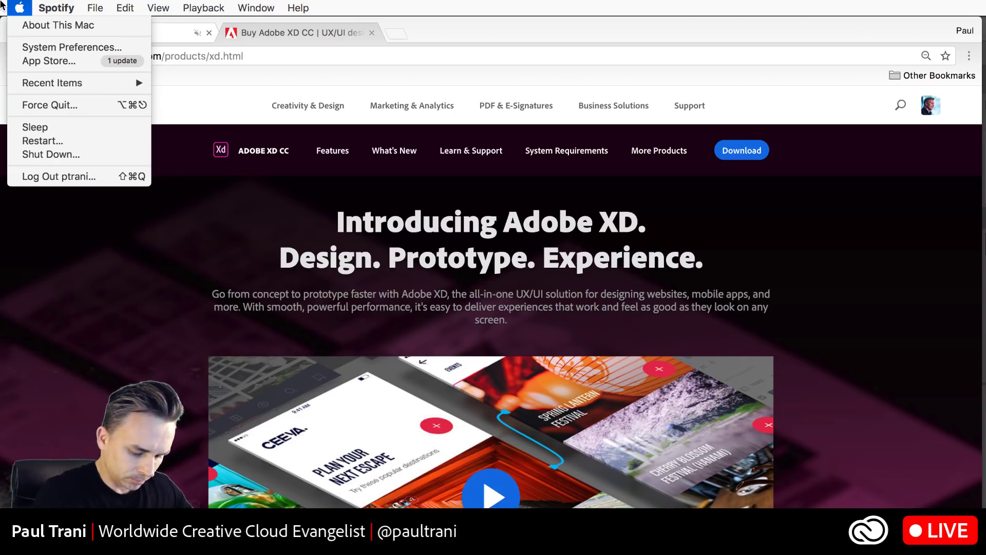
pyautogui.click(1, 1)
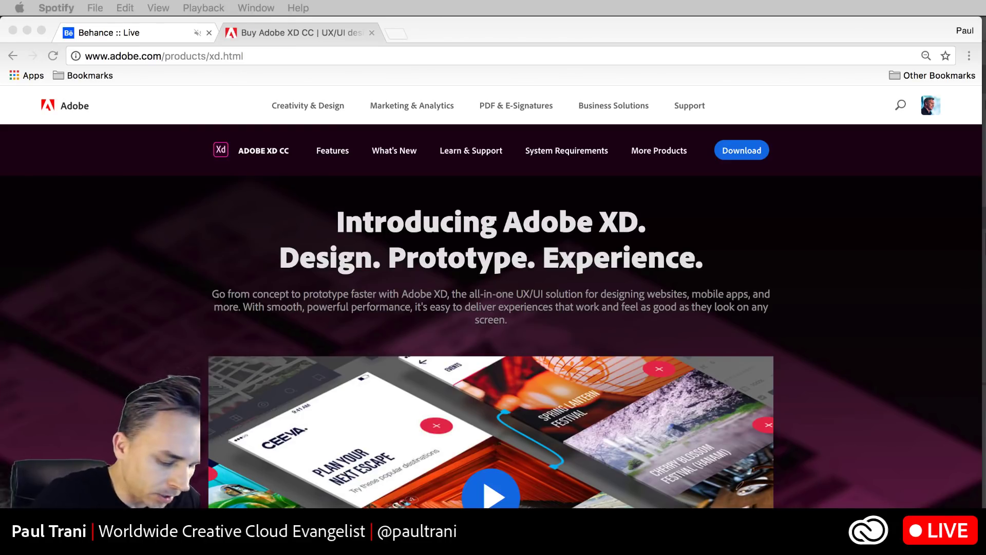
pyautogui.click(18, 7)
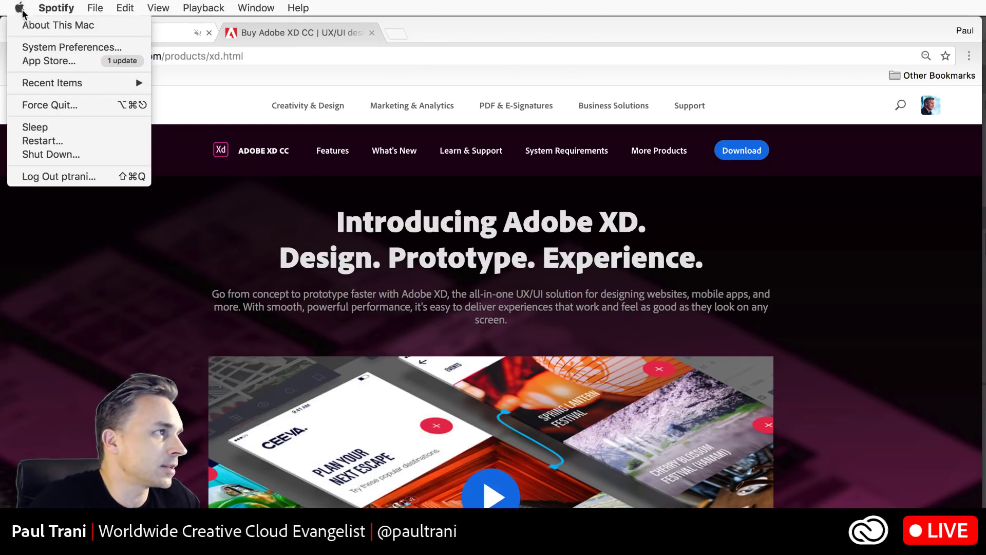
pyautogui.click(47, 44)
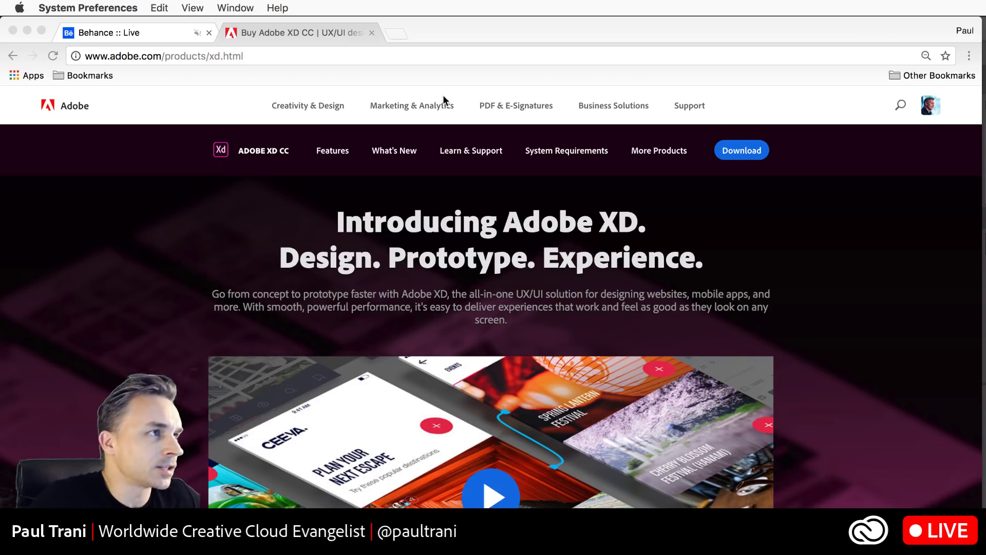
# - Switch to the Behance Live schedule in the browser and look through the listed UX design sessions
pyautogui.click(121, 185)
pyautogui.click(127, 32)
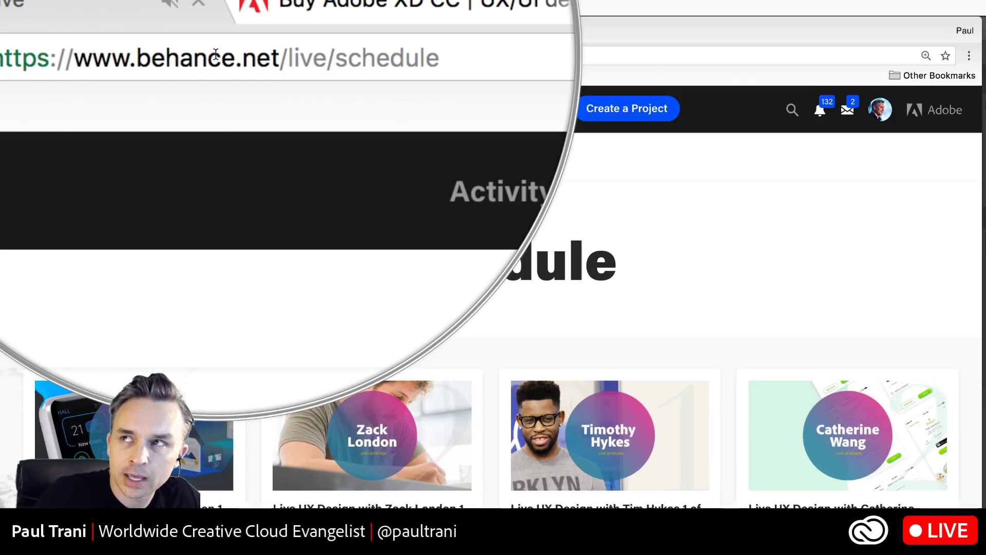
pyautogui.press('Escape')
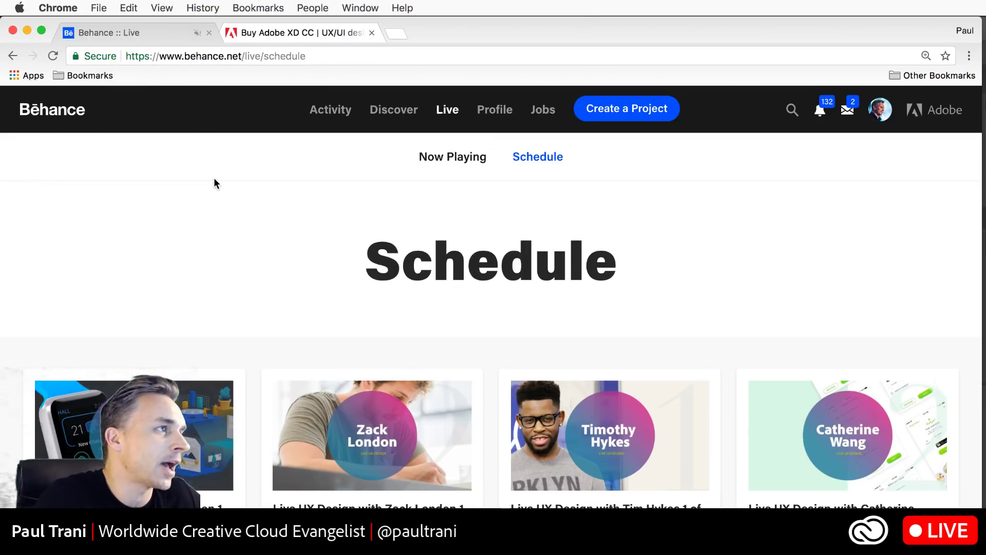
pyautogui.scroll(-1, 216, 184)
pyautogui.scroll(-3, 214, 178)
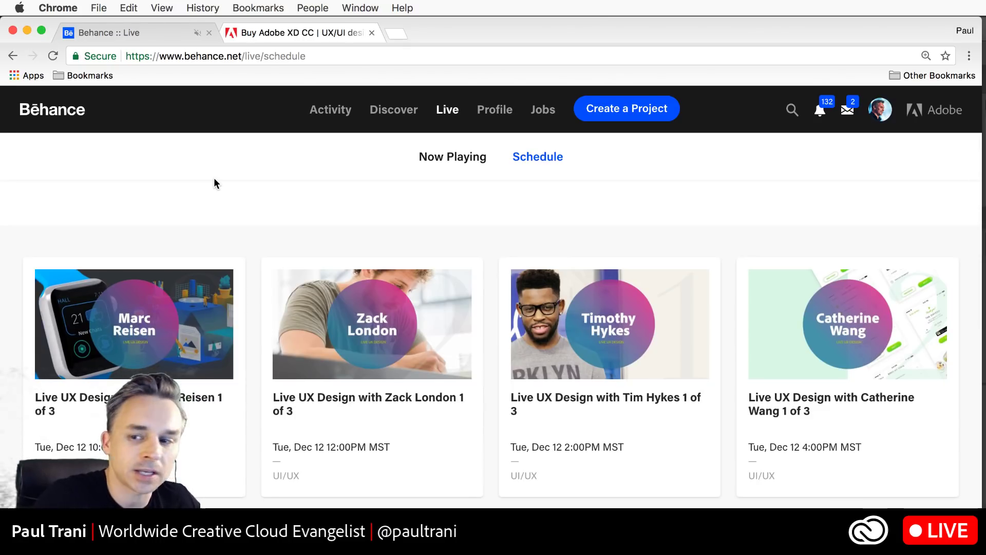
pyautogui.scroll(-3, 214, 184)
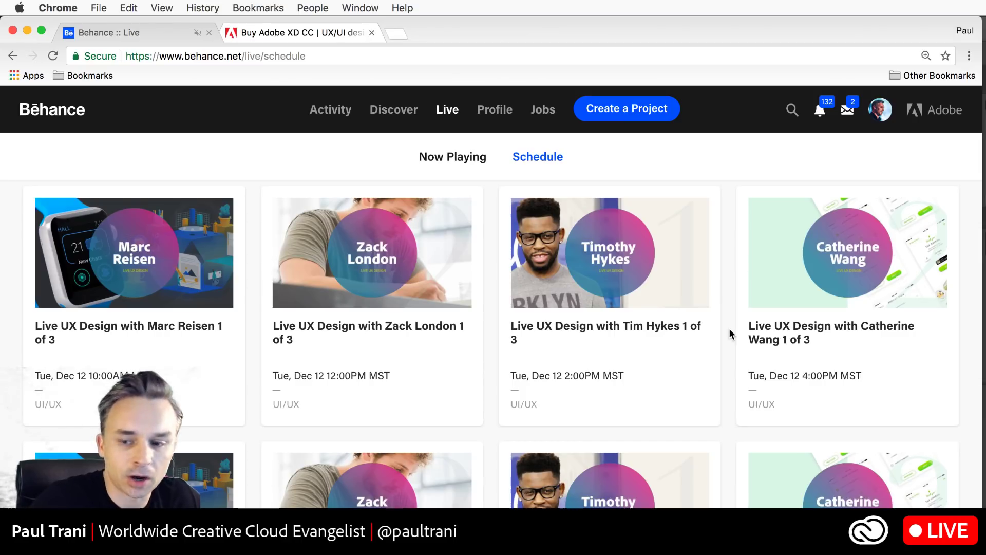
# - Minimize the browser to switch to Illustrator, collapse the Properties panel and deselect the artwork in the icon document
pyautogui.click(26, 30)
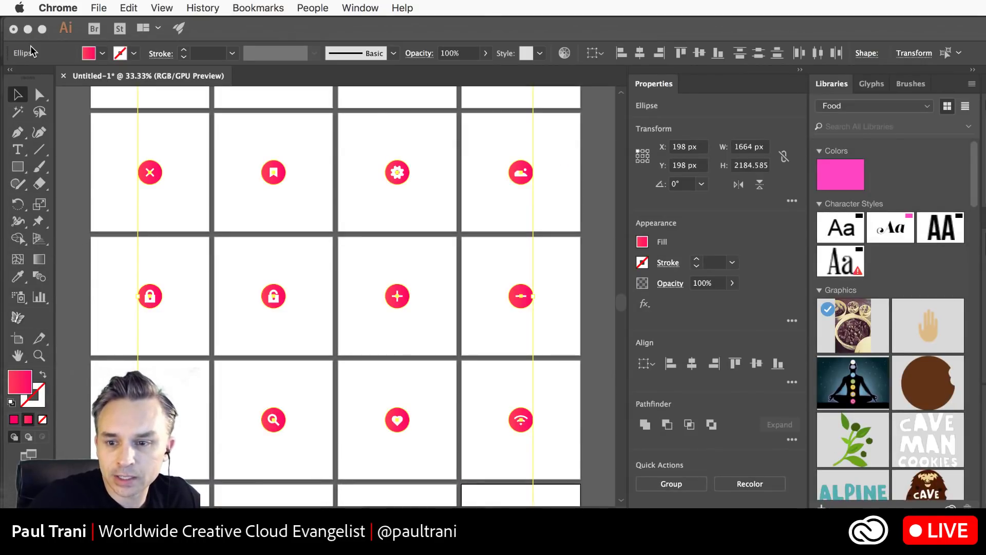
pyautogui.click(85, 247)
pyautogui.click(801, 72)
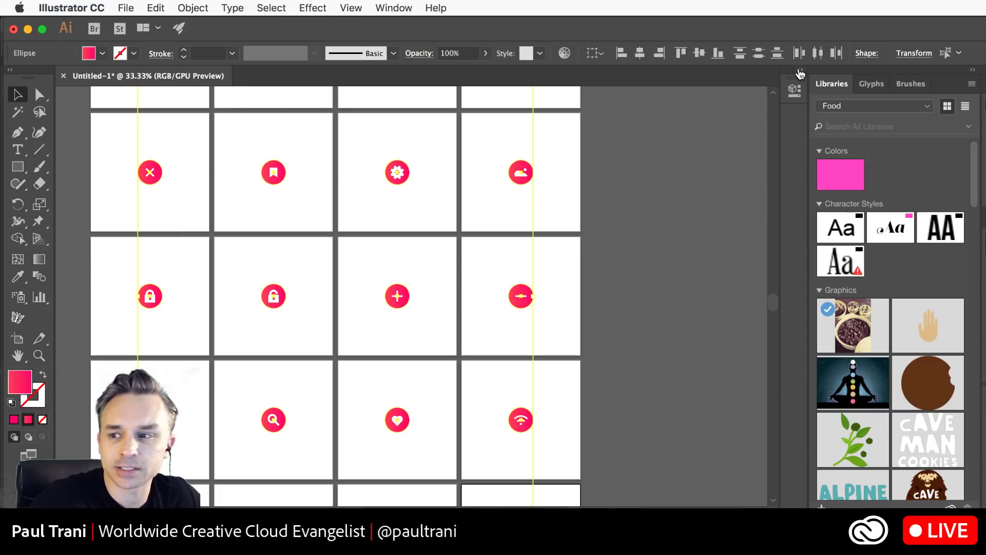
pyautogui.click(88, 187)
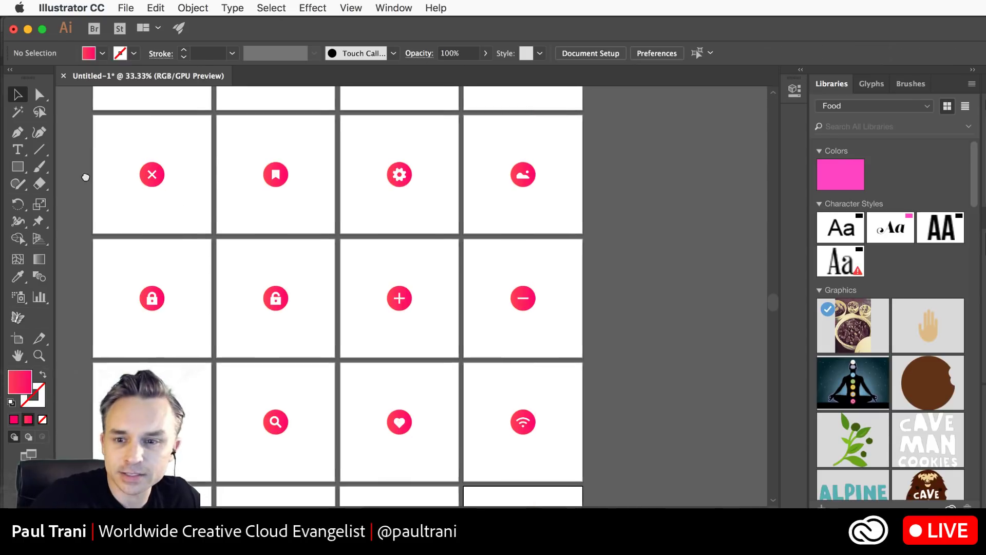
pyautogui.moveTo(84, 176); pyautogui.dragTo(131, 194)
pyautogui.press('super+equal')
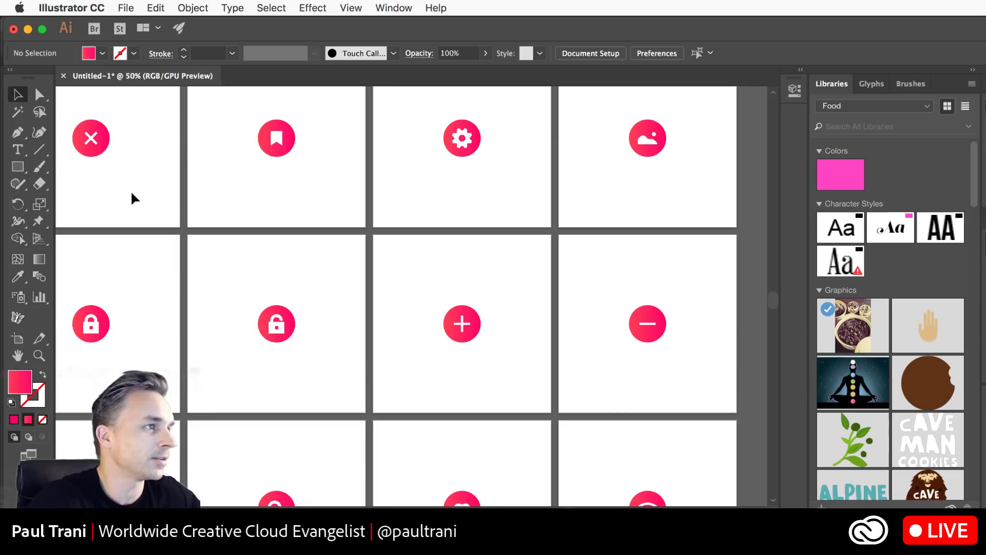
# - Create a new document from the free UI Icons Set template in the Mobile category
pyautogui.click(35, 5)
pyautogui.moveTo(125, 7)
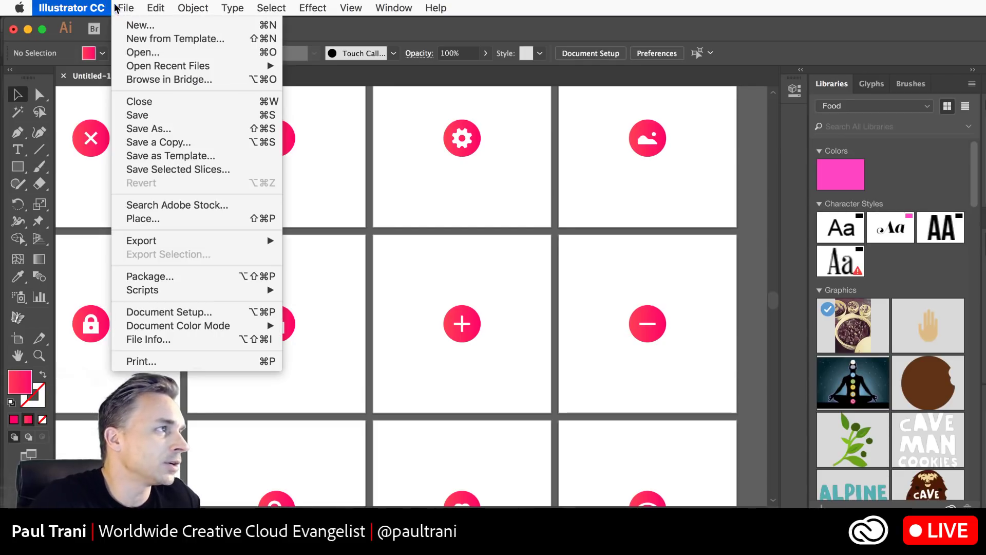
pyautogui.click(134, 25)
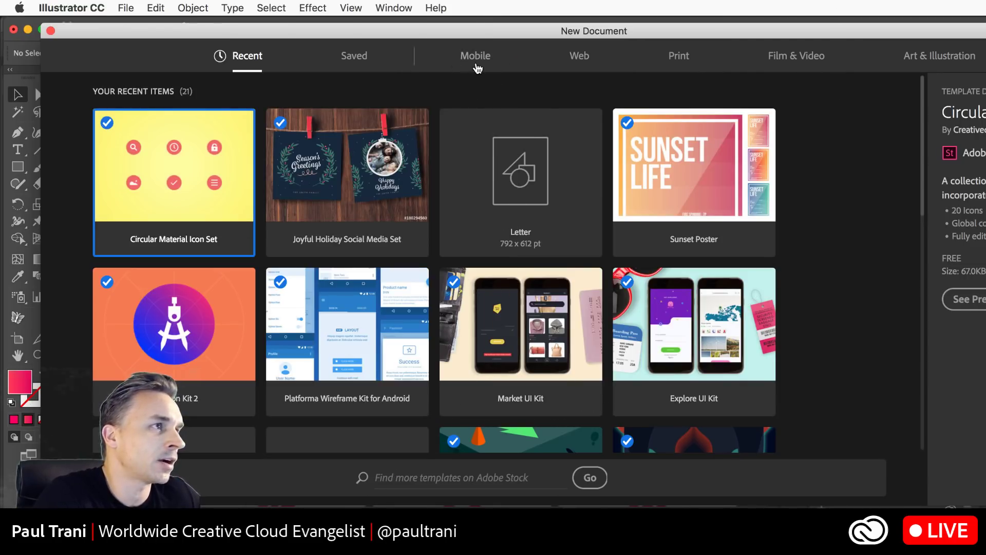
pyautogui.click(476, 57)
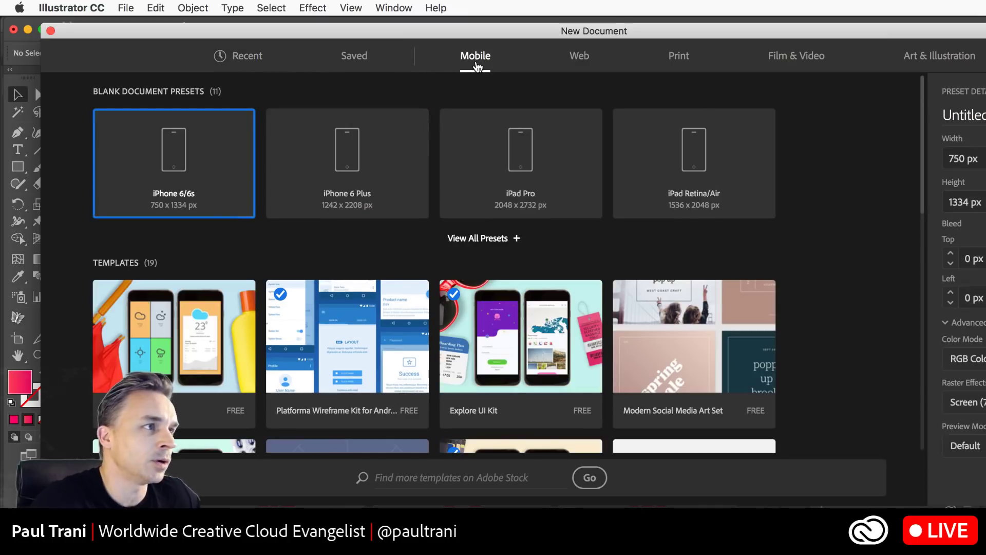
pyautogui.scroll(-4, 477, 208)
pyautogui.scroll(-6, 477, 210)
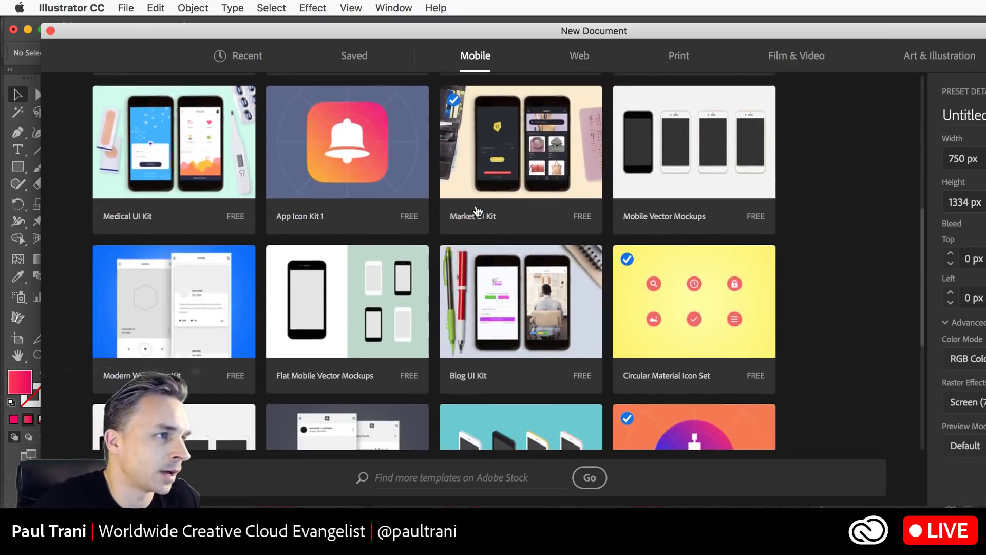
pyautogui.scroll(-3, 478, 211)
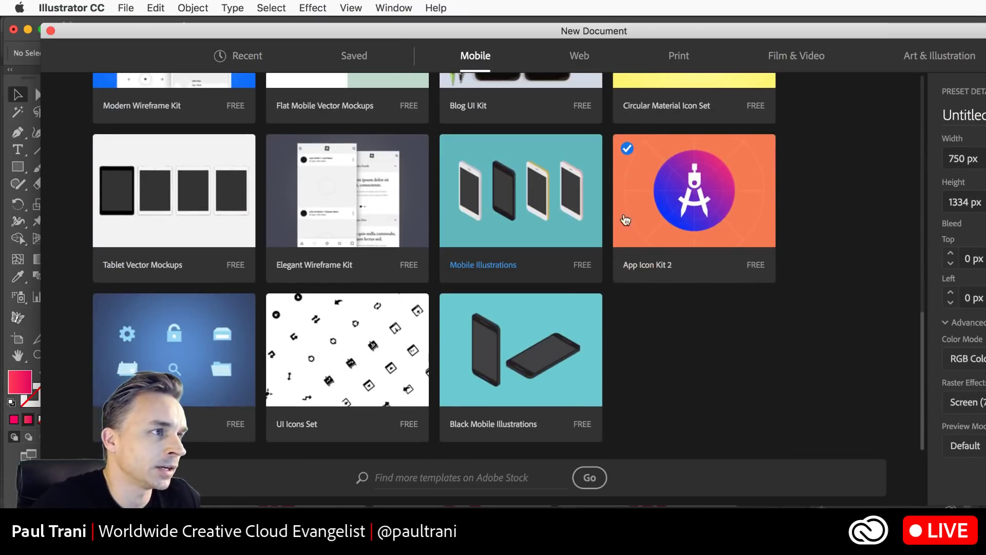
pyautogui.click(327, 402)
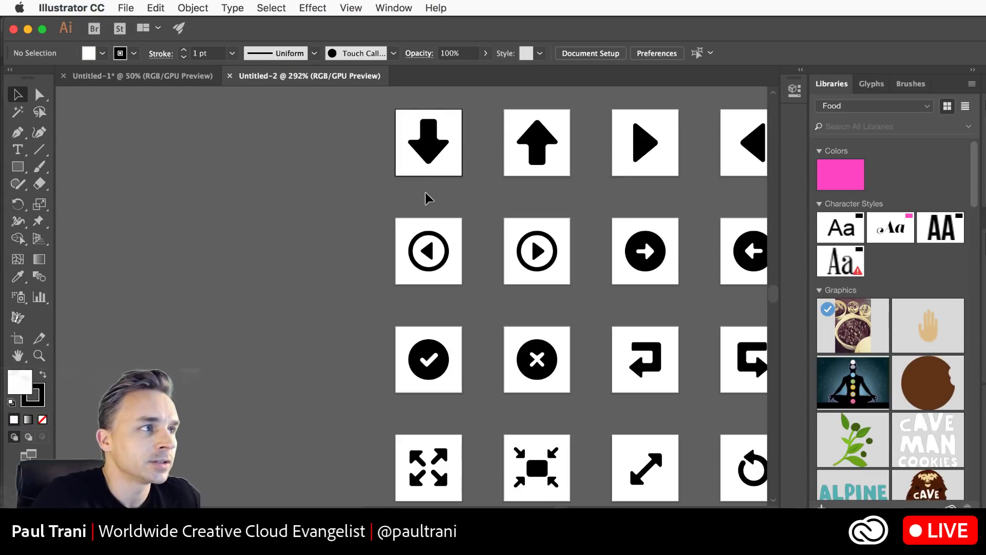
# - Select all icons in the UI icon document and fill them with the default black-and-white gradient
pyautogui.moveTo(342, 197); pyautogui.dragTo(1, 185)
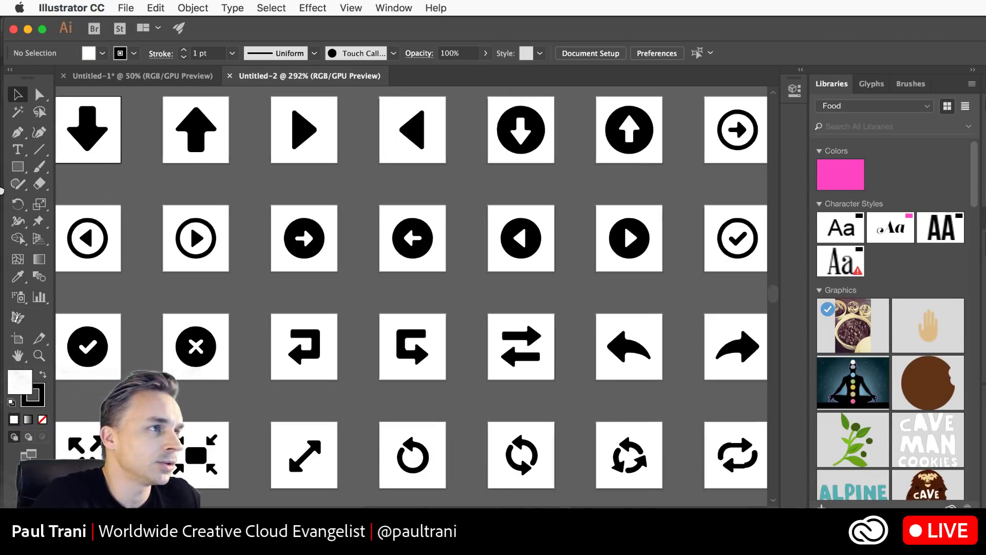
pyautogui.click(299, 128)
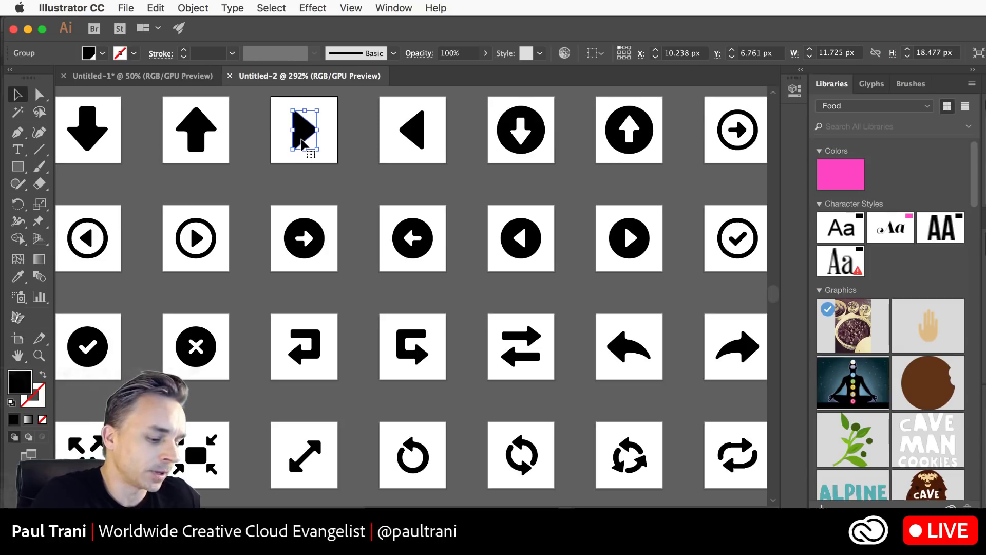
pyautogui.press('super+a')
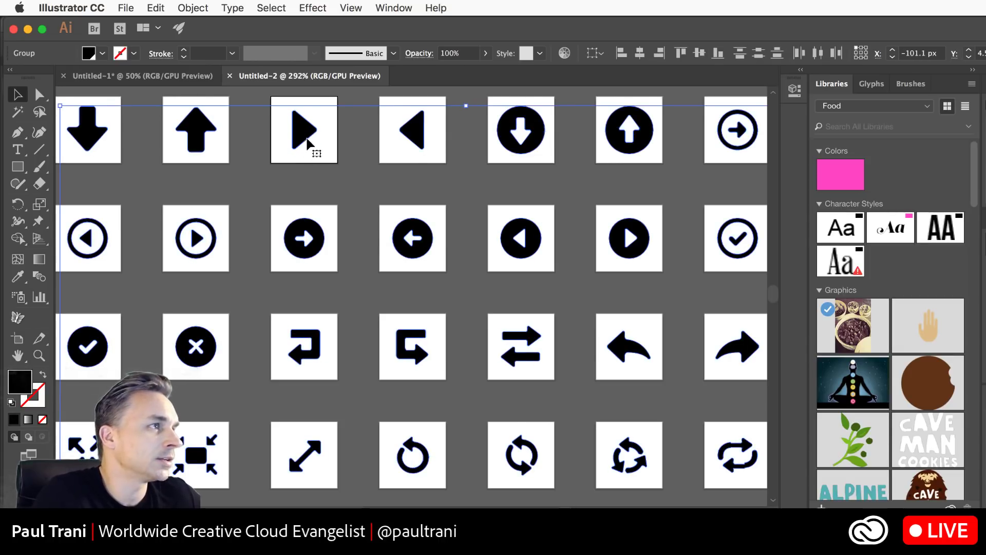
pyautogui.click(88, 53)
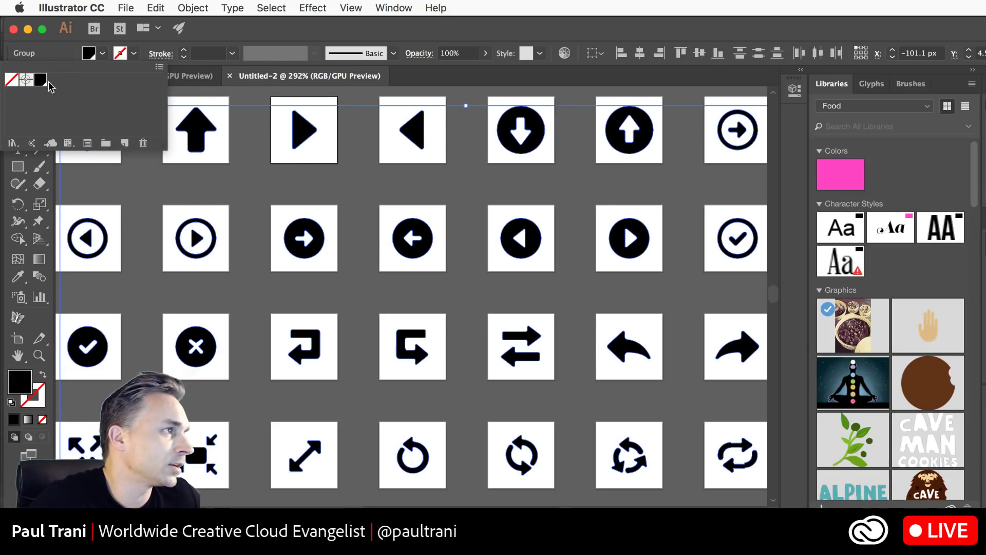
pyautogui.click(59, 51)
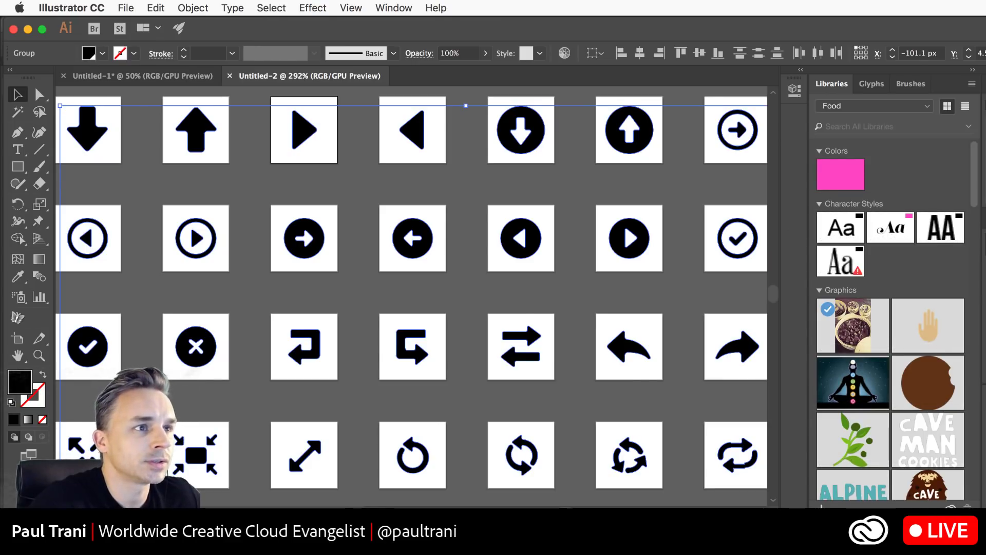
pyautogui.press('.')
# - Copy the pink gradient circle behind the unlocked padlock in Untitled-1 and paste it among the icons in Untitled-2
pyautogui.click(178, 81)
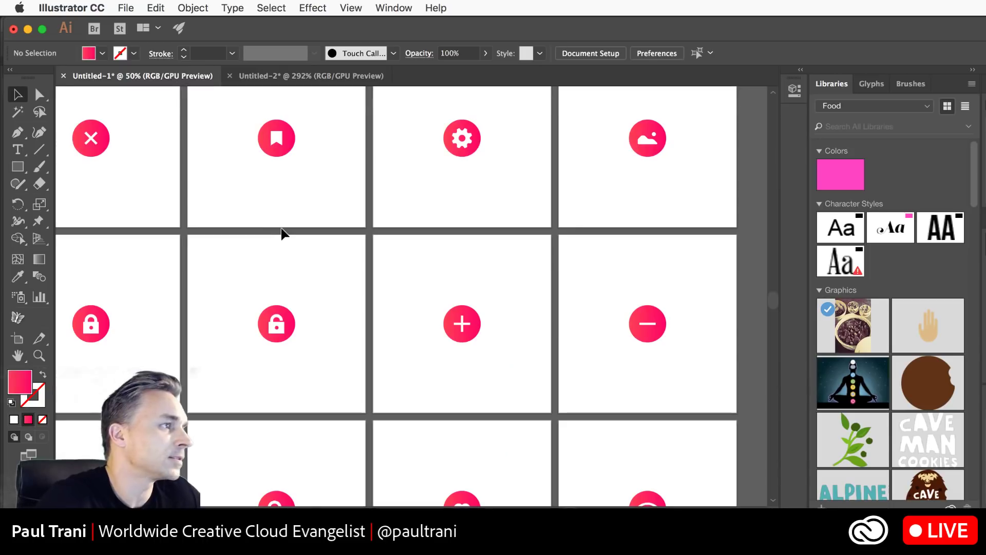
pyautogui.click(262, 323)
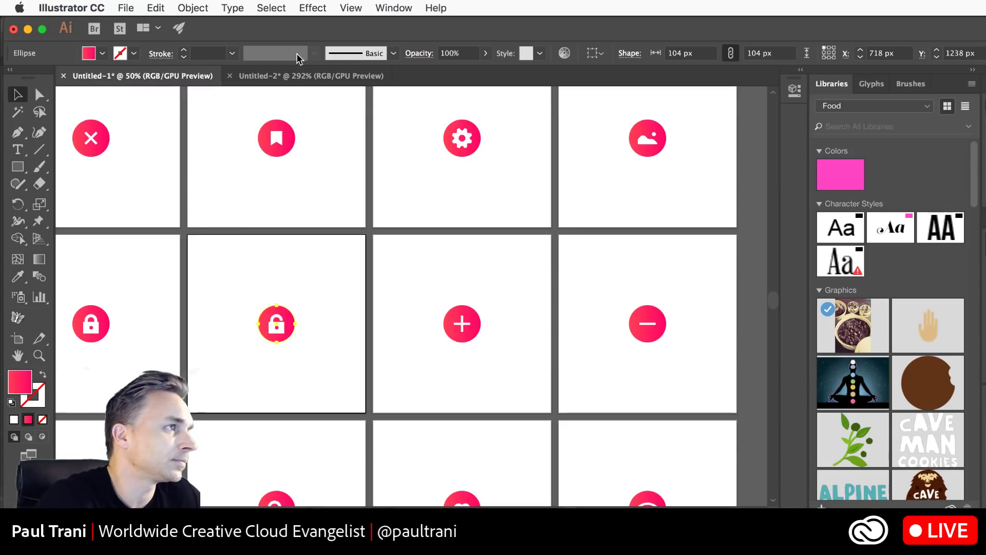
pyautogui.click(311, 76)
pyautogui.hotkey('ctrl', 'v')
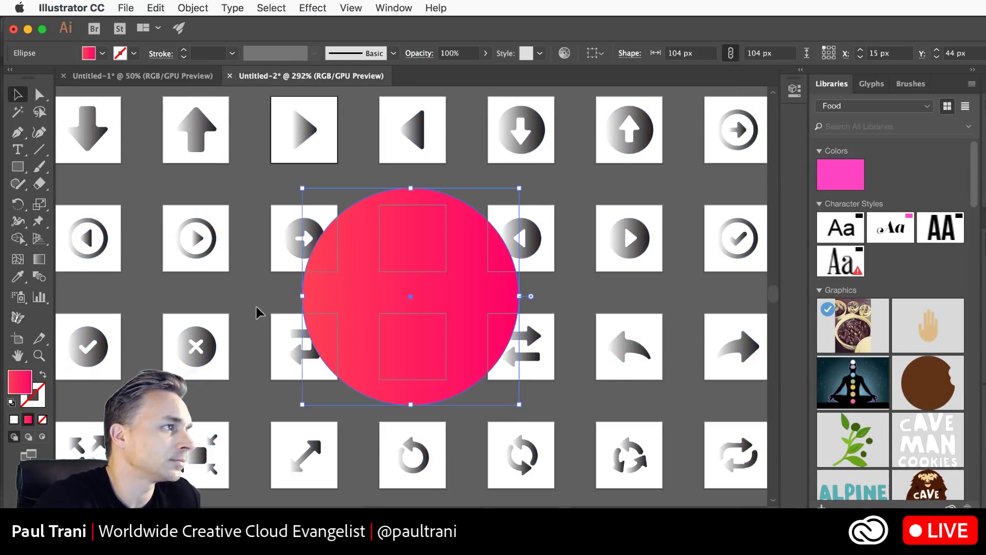
pyautogui.moveTo(342, 282); pyautogui.dragTo(357, 327)
pyautogui.click(346, 198)
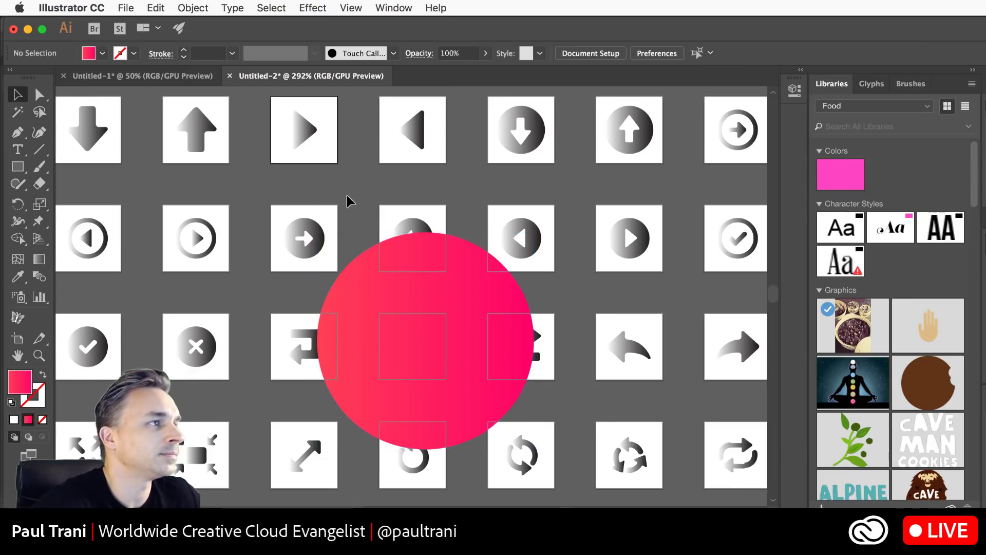
# - Save the pasted circle's pink gradient as a new swatch and delete the circle
pyautogui.click(377, 315)
pyautogui.click(120, 54)
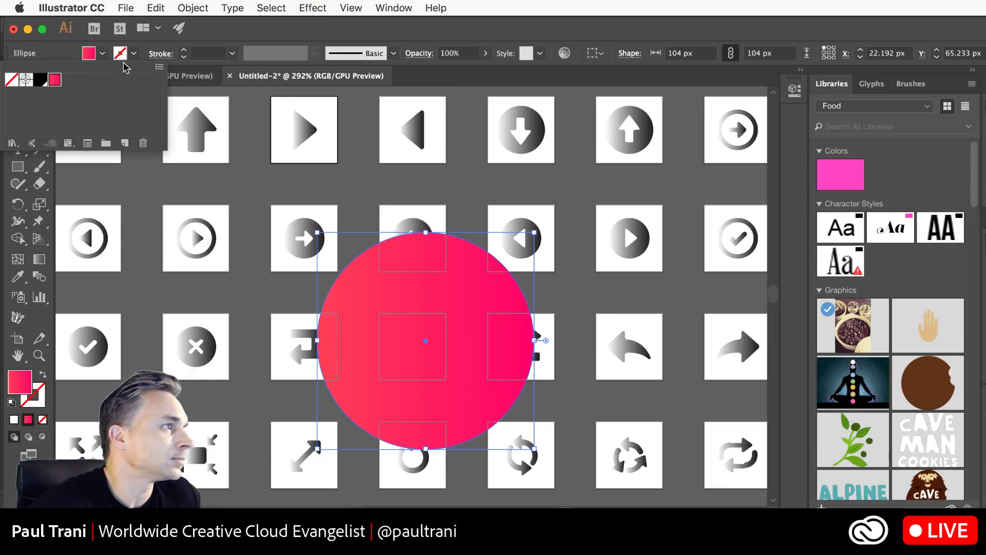
pyautogui.click(160, 66)
pyautogui.click(200, 91)
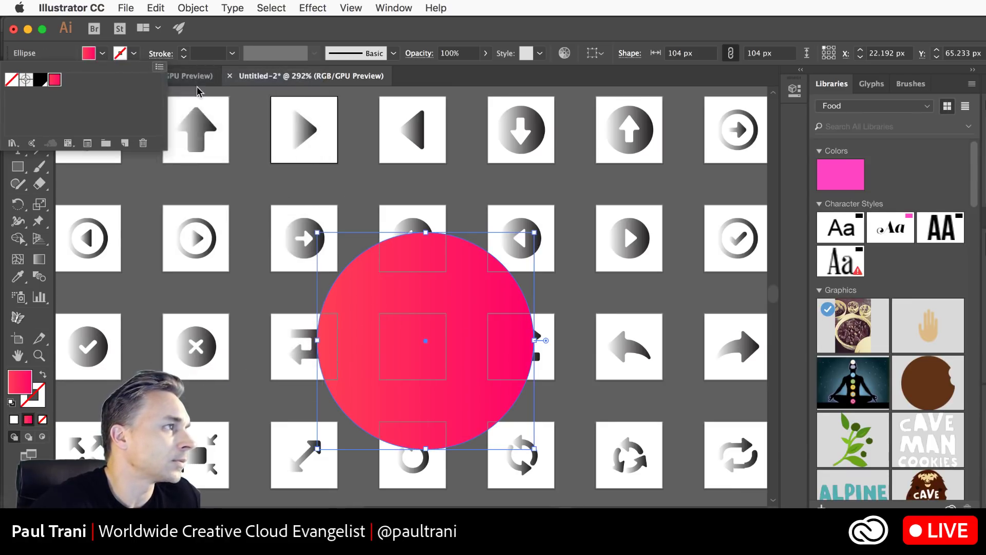
pyautogui.click(378, 347)
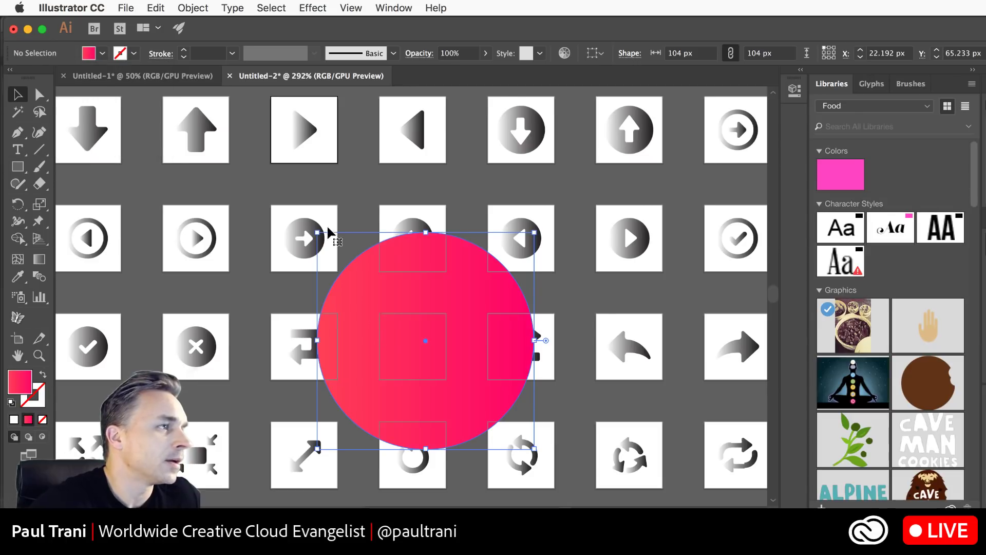
pyautogui.press('Delete')
# - Select all icons that share the fill color of the right-pointing triangle icon
pyautogui.click(297, 127)
pyautogui.click(313, 8)
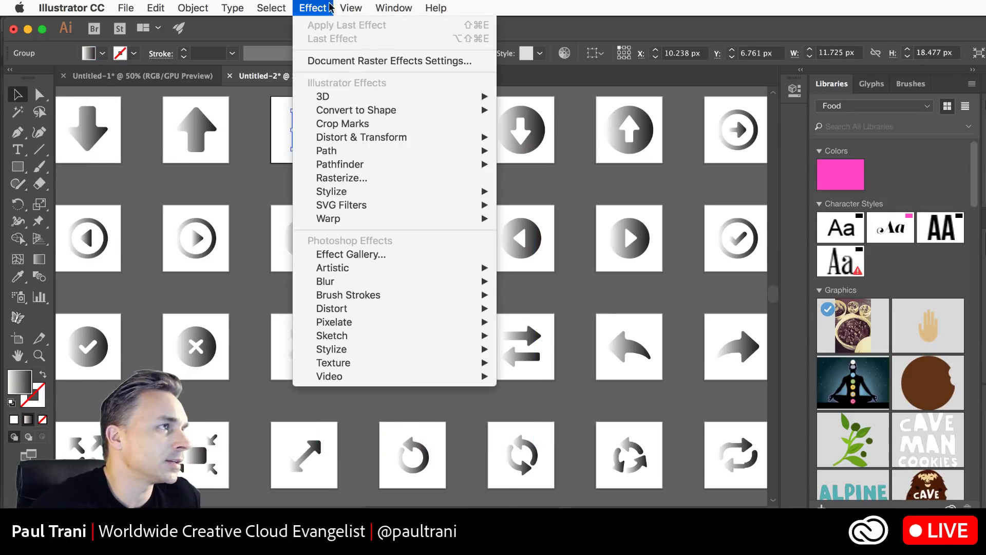
pyautogui.moveTo(345, 7)
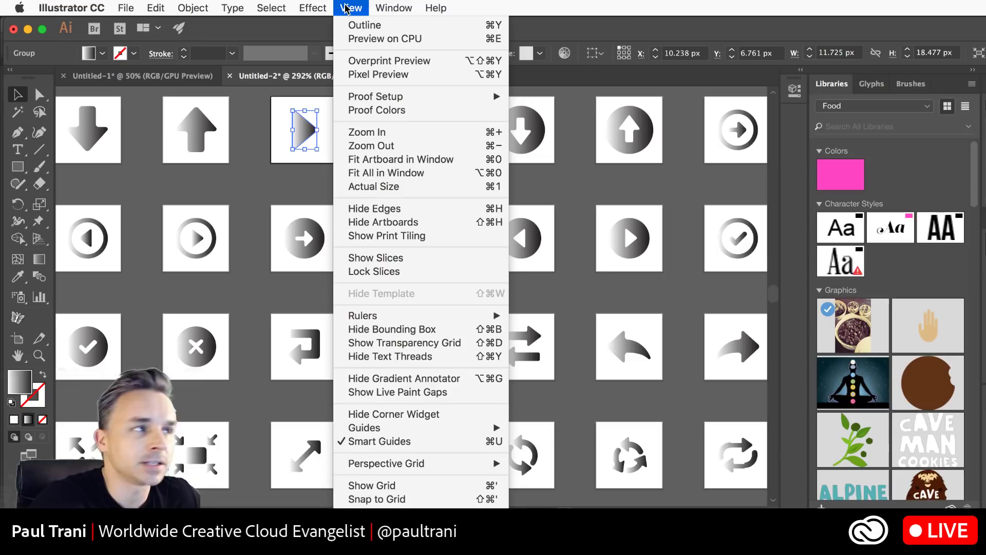
pyautogui.moveTo(425, 97)
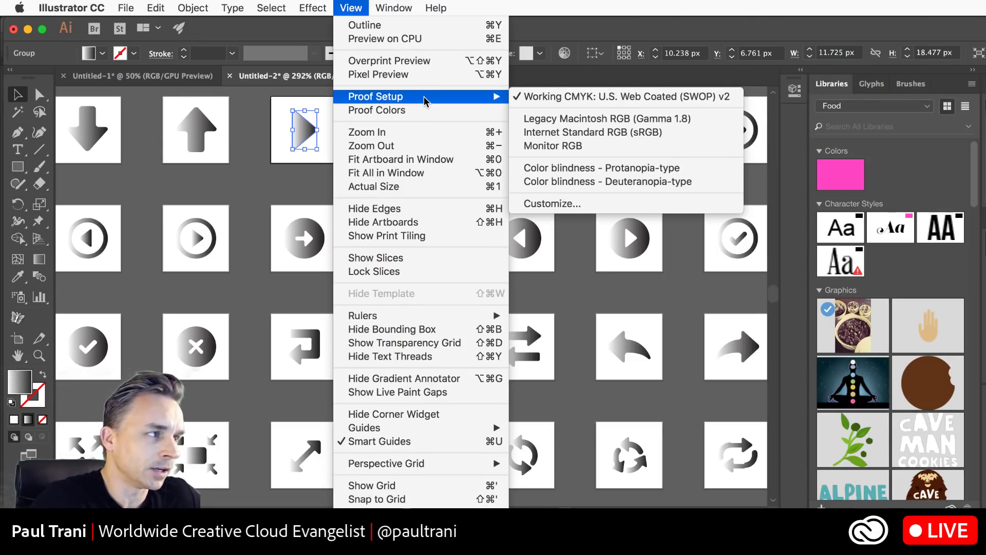
pyautogui.click(390, 5)
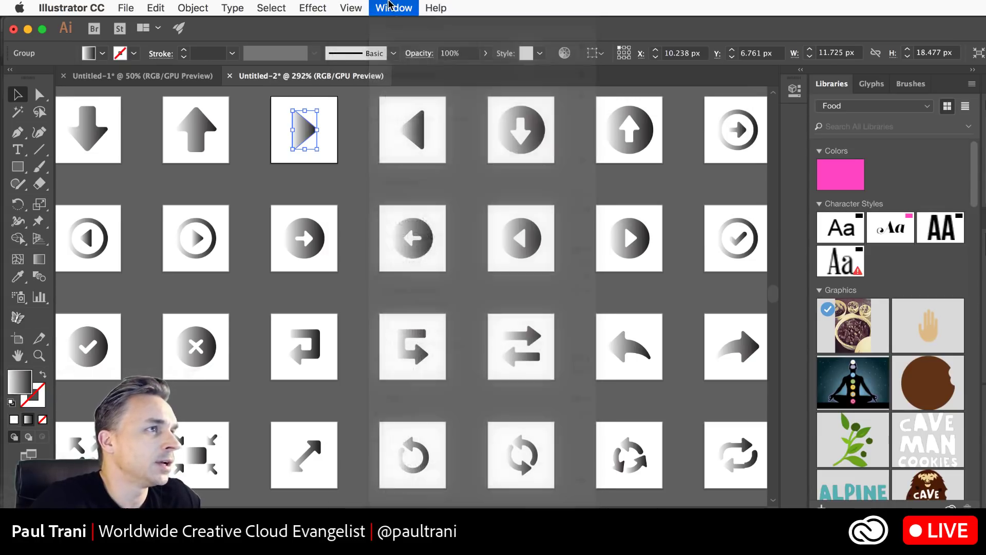
pyautogui.click(210, 9)
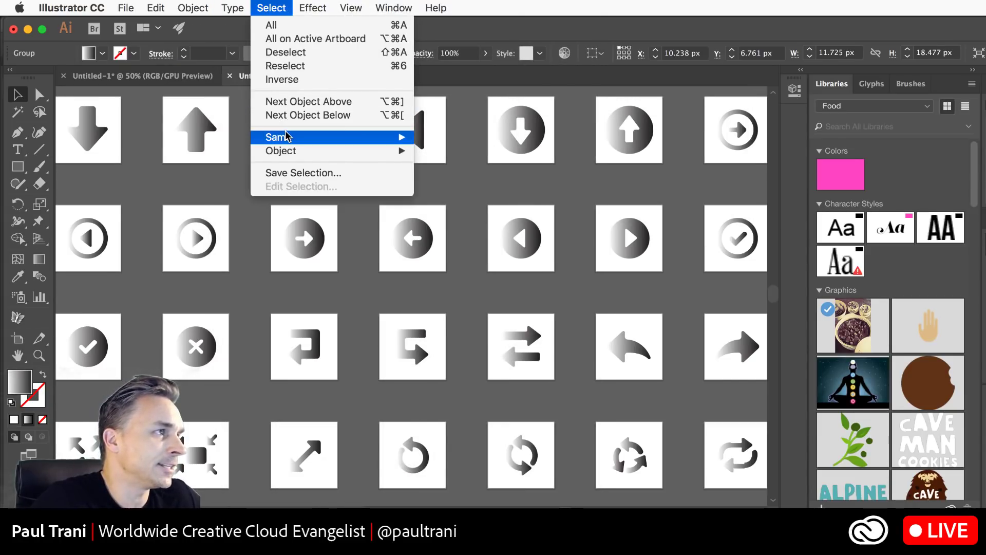
pyautogui.moveTo(286, 136)
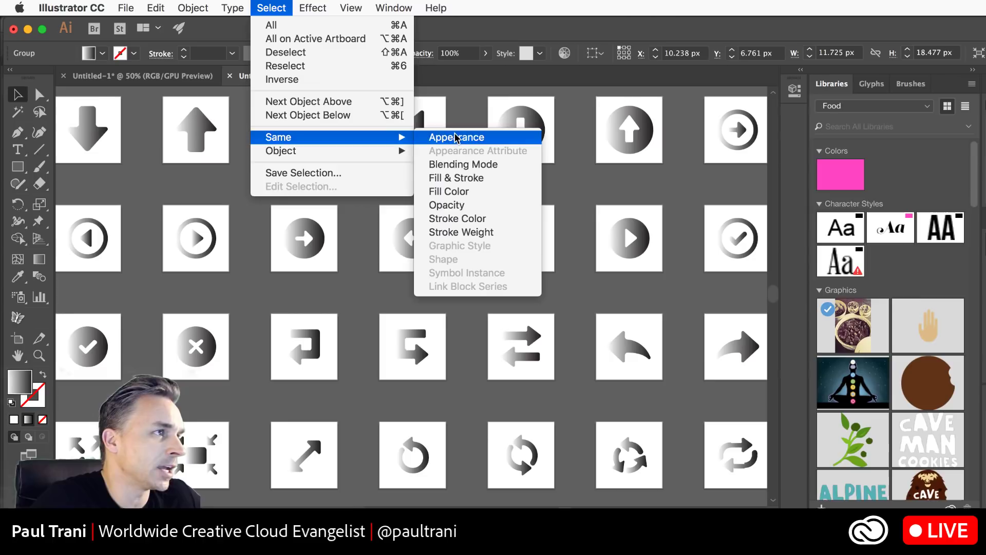
pyautogui.click(466, 194)
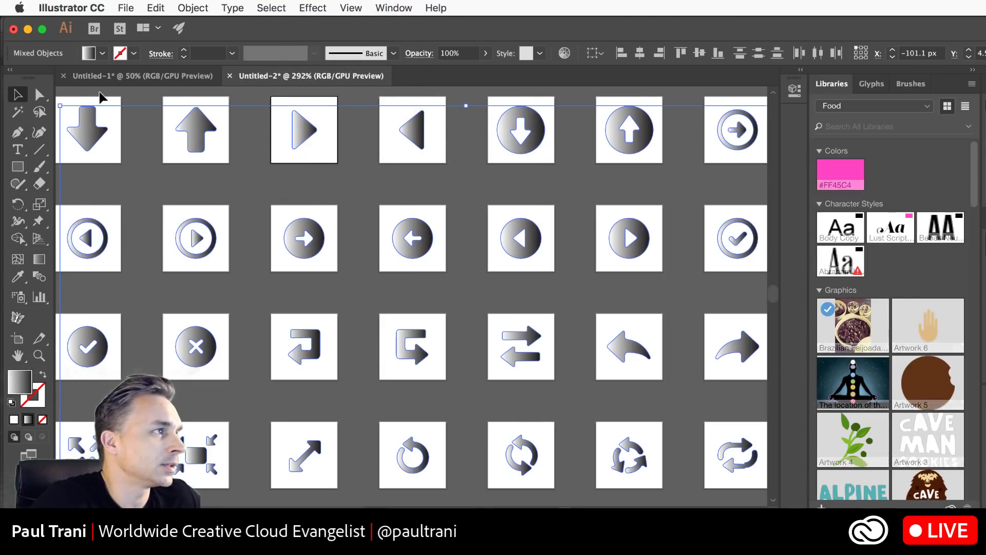
# - Fill the selected icons with the saved pink gradient swatch and deselect them
pyautogui.click(102, 53)
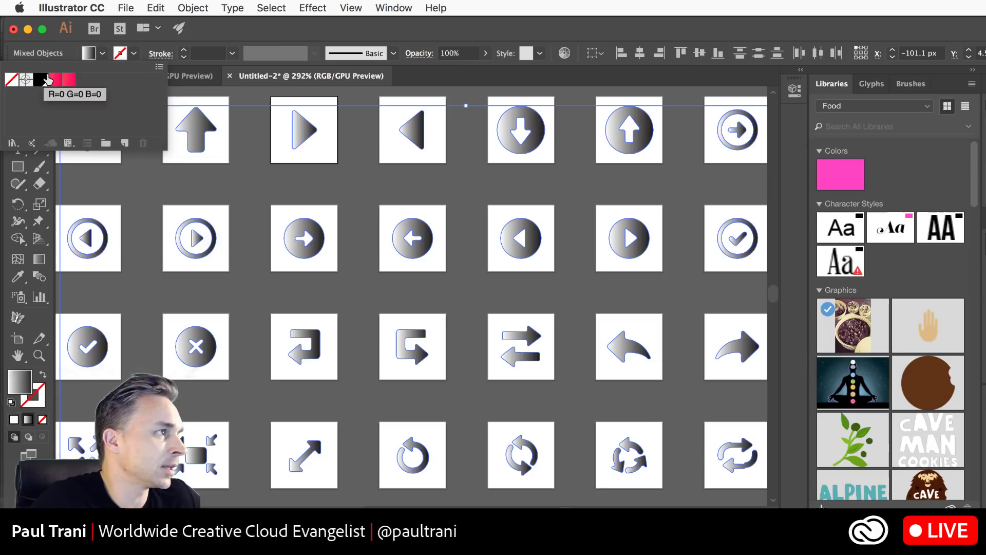
pyautogui.click(68, 80)
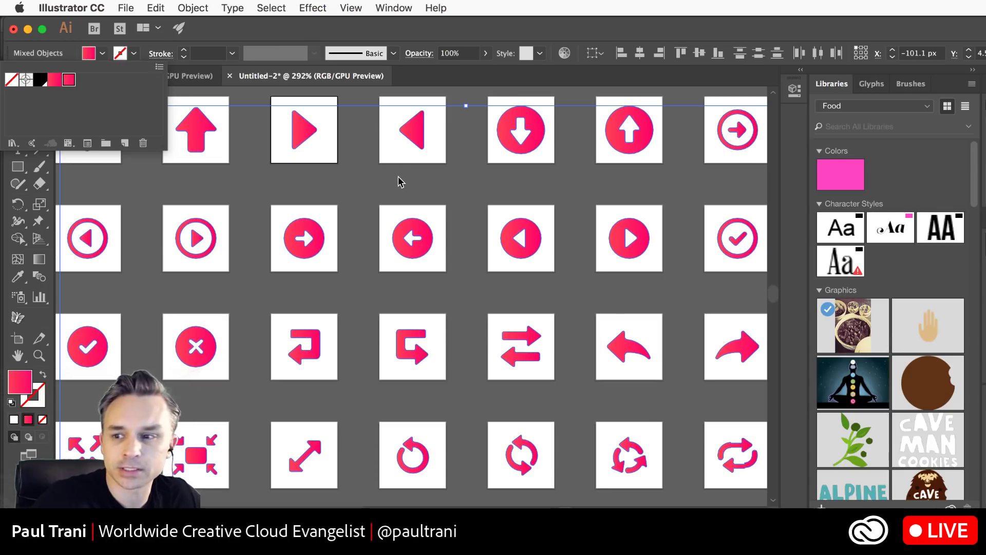
pyautogui.press('Escape')
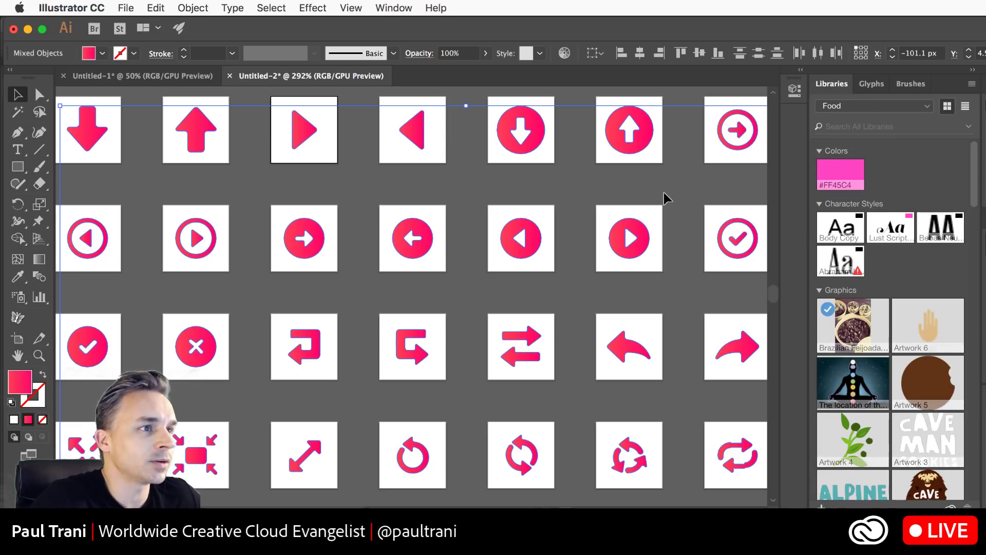
pyautogui.click(690, 227)
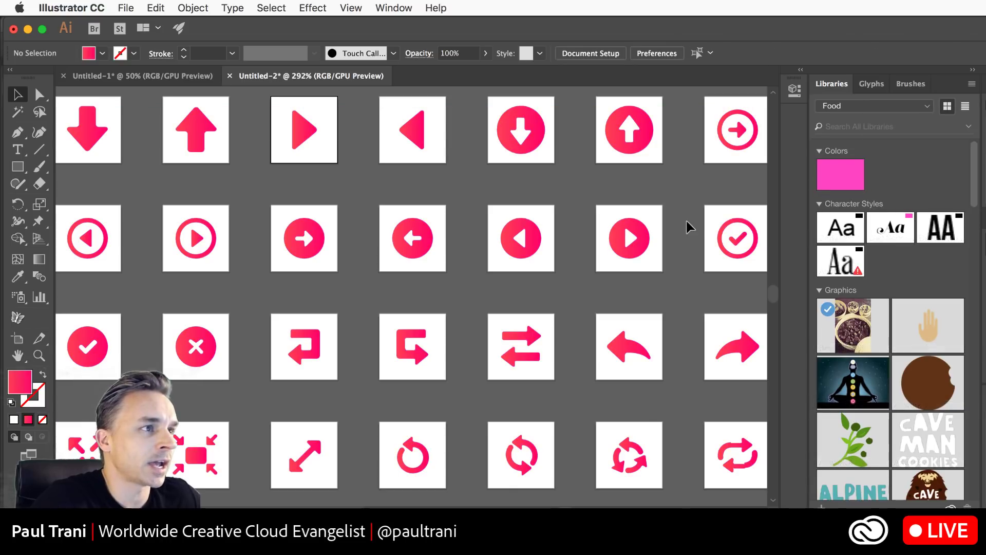
# - Collapse the Libraries panel and copy the two outlined circle icons with right and left arrows
pyautogui.click(973, 70)
pyautogui.moveTo(410, 223); pyautogui.dragTo(423, 254)
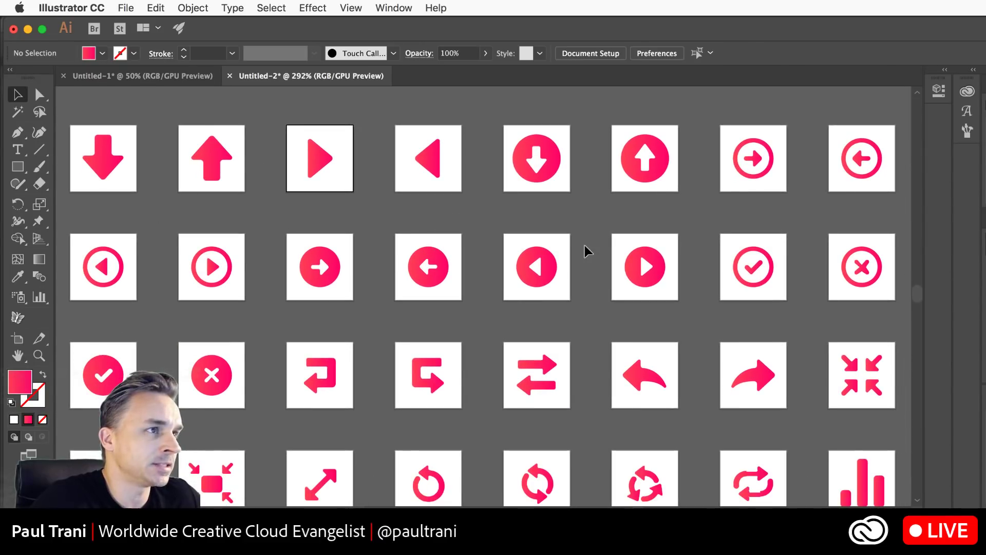
pyautogui.click(532, 254)
pyautogui.moveTo(806, 116); pyautogui.dragTo(698, 152)
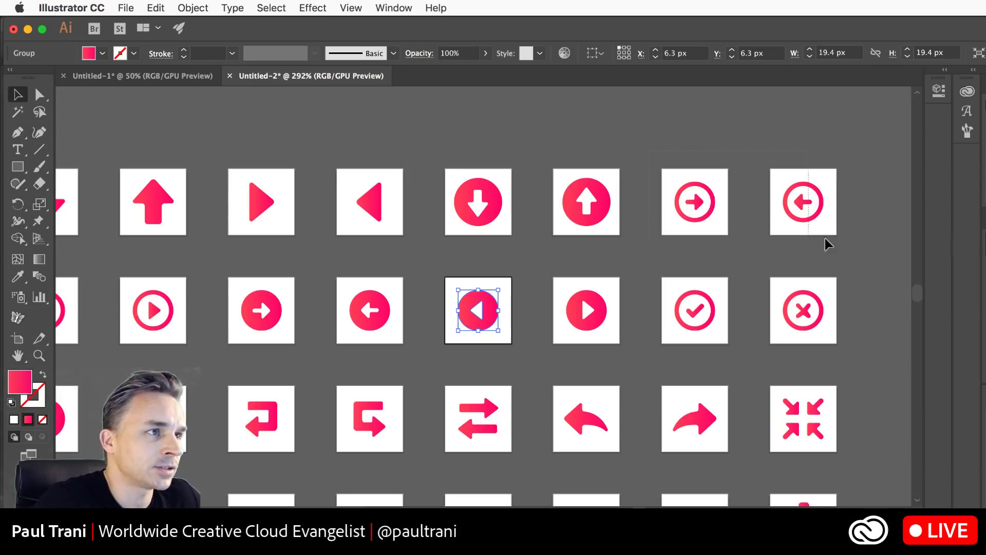
pyautogui.moveTo(826, 238); pyautogui.dragTo(834, 239)
pyautogui.press('super+c')
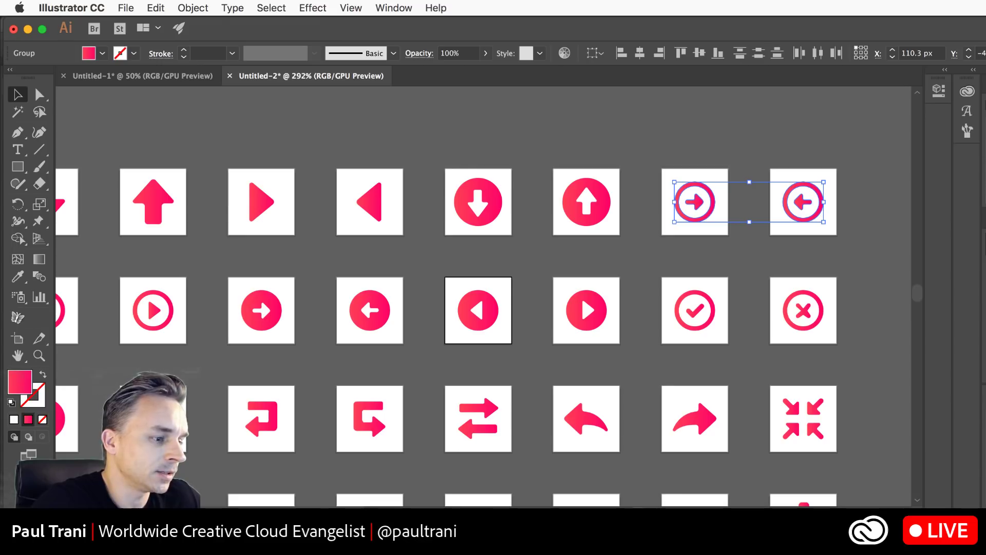
# - Switch to Adobe XD, create an iPhone 6/7/8 document and paste the two arrow icons onto its artboard
pyautogui.press('super+Tab')
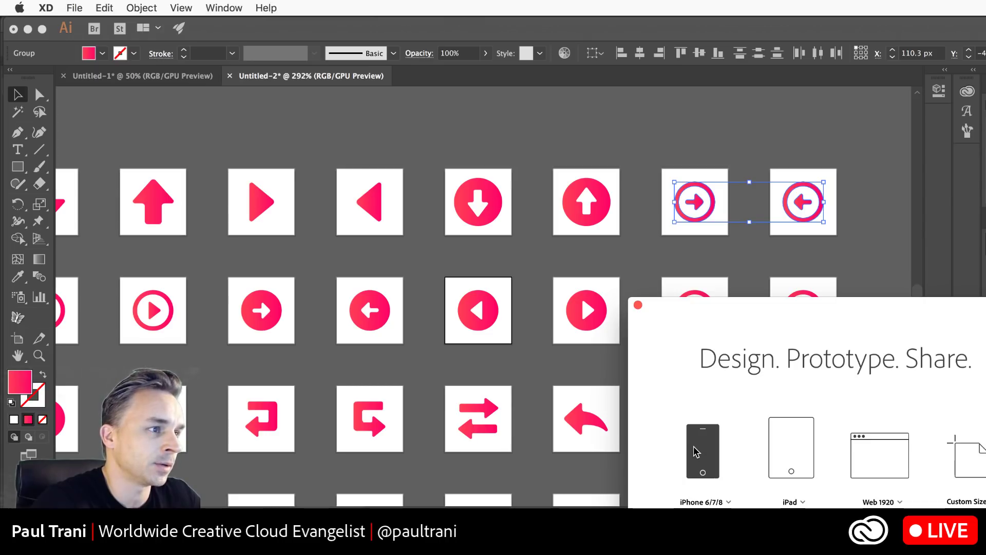
pyautogui.click(697, 453)
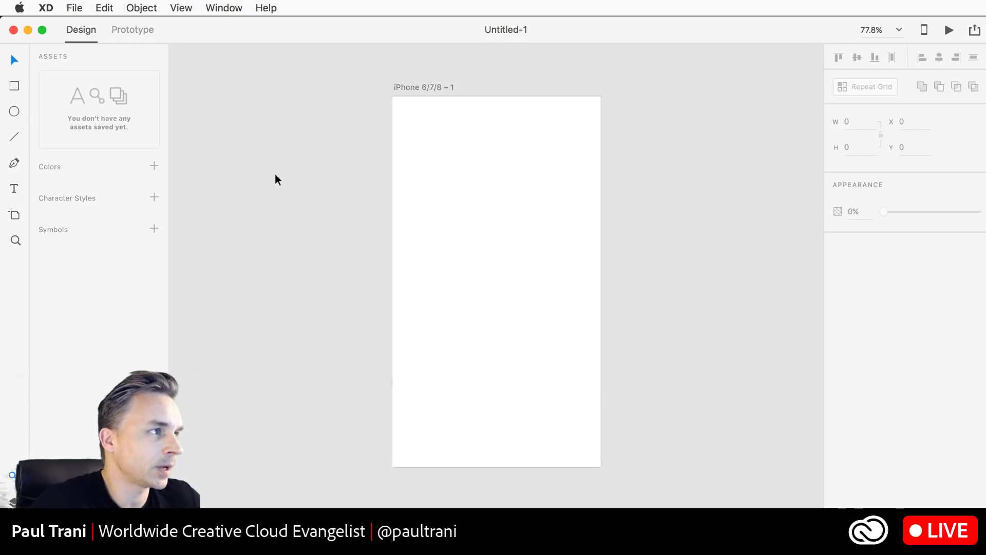
pyautogui.press('super+v')
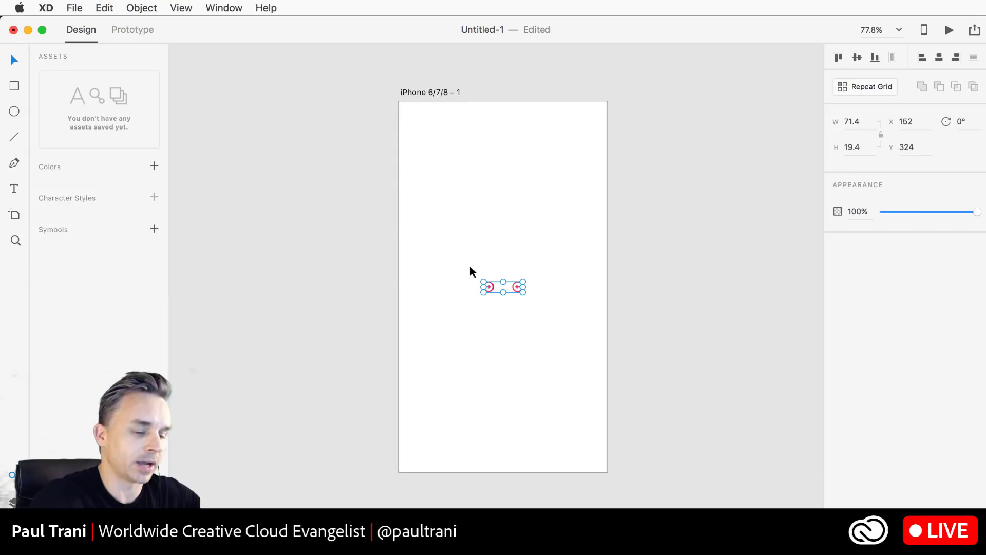
pyautogui.press('super+3')
pyautogui.press('super+equal')
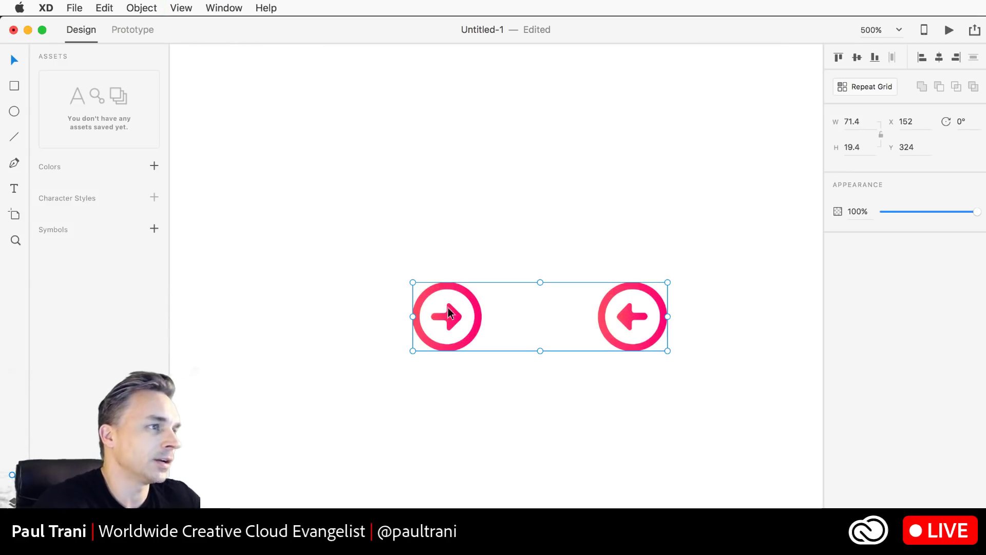
# - Ungroup the pasted pair of arrow icons into separate icons and deselect them
pyautogui.moveTo(456, 287); pyautogui.dragTo(420, 237)
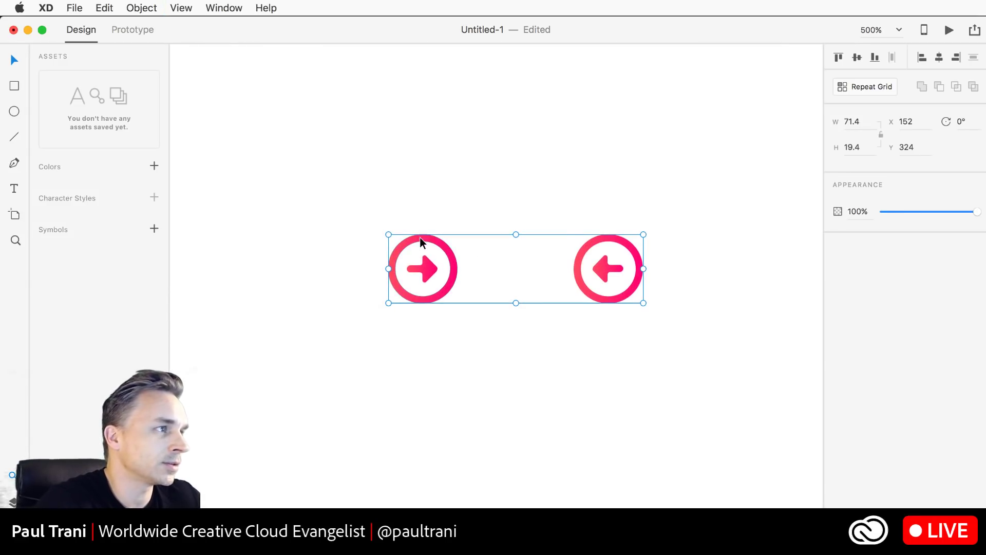
pyautogui.rightClick(420, 241)
pyautogui.click(455, 359)
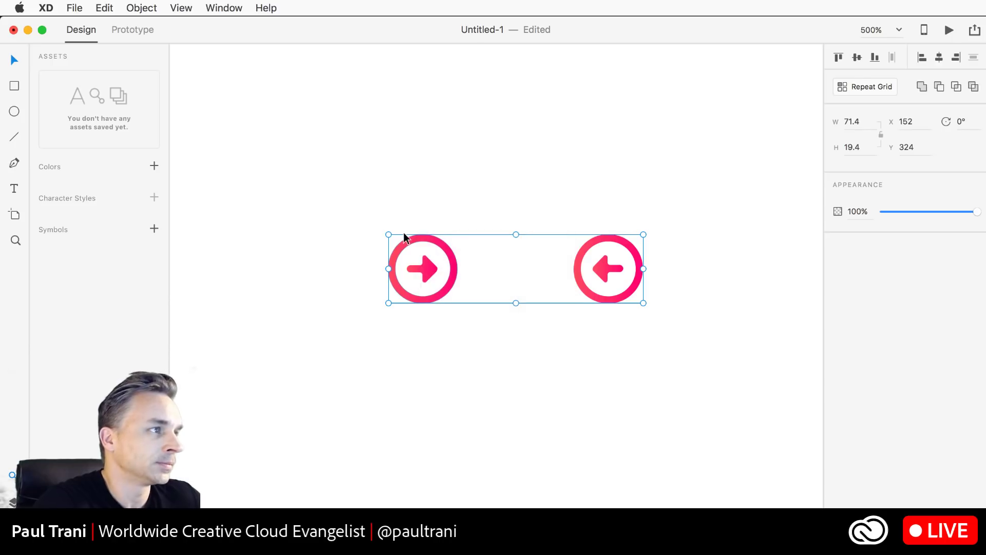
pyautogui.click(417, 210)
pyautogui.click(415, 241)
pyautogui.moveTo(416, 242); pyautogui.dragTo(376, 223)
pyautogui.click(325, 288)
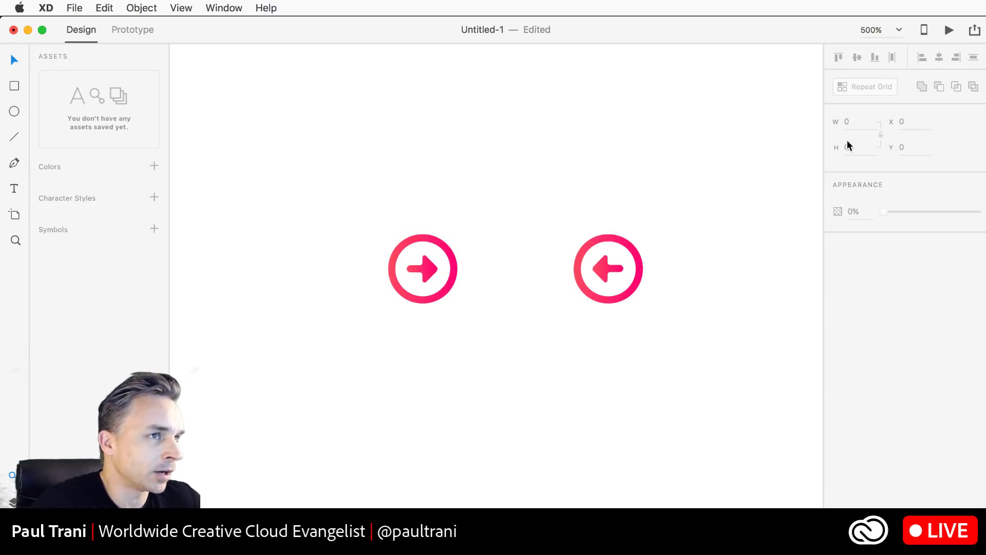
# - Add a middle stop to the outlined left-arrow icon's gradient, lighten it to pink #FF528A and deselect the icon
pyautogui.click(631, 247)
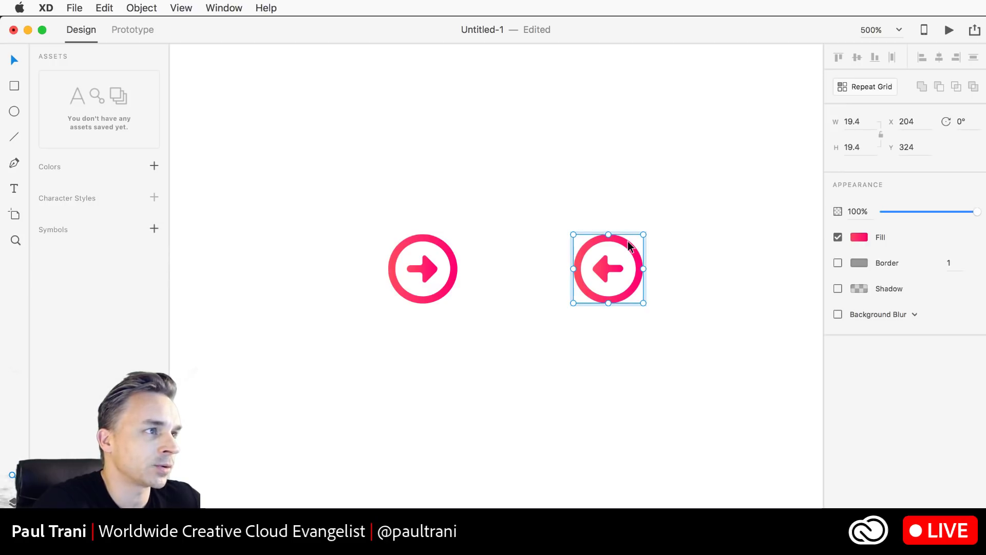
pyautogui.click(859, 238)
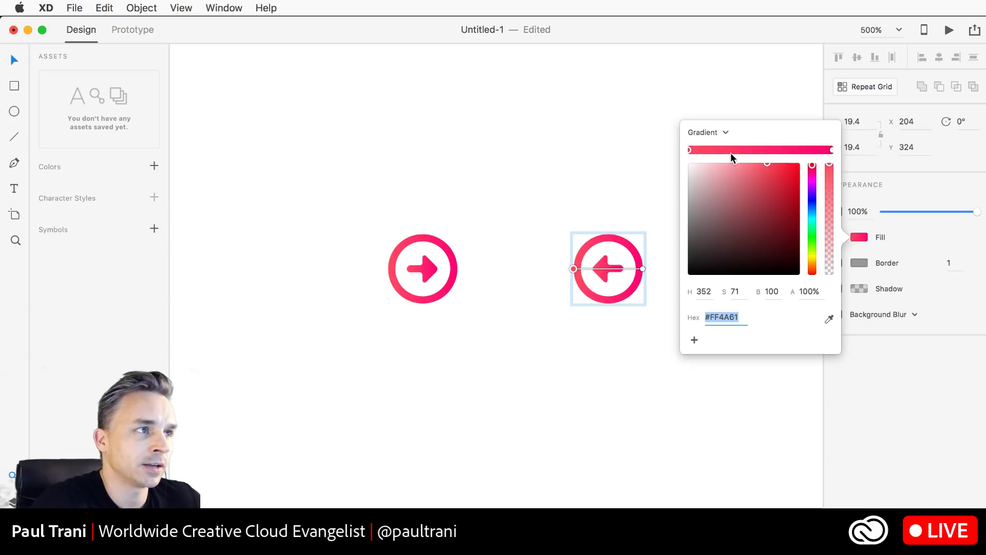
pyautogui.click(764, 150)
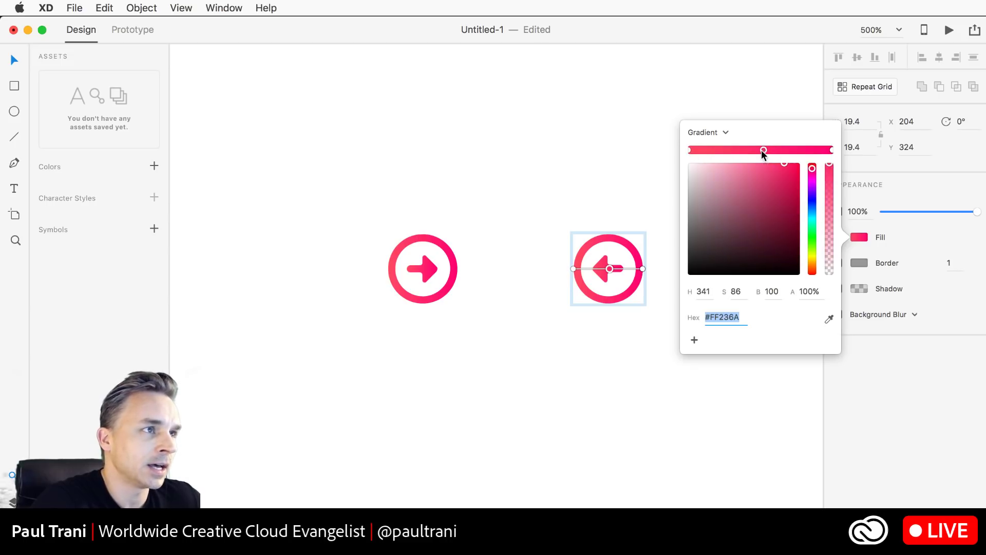
pyautogui.moveTo(782, 174); pyautogui.dragTo(764, 163)
pyautogui.click(600, 135)
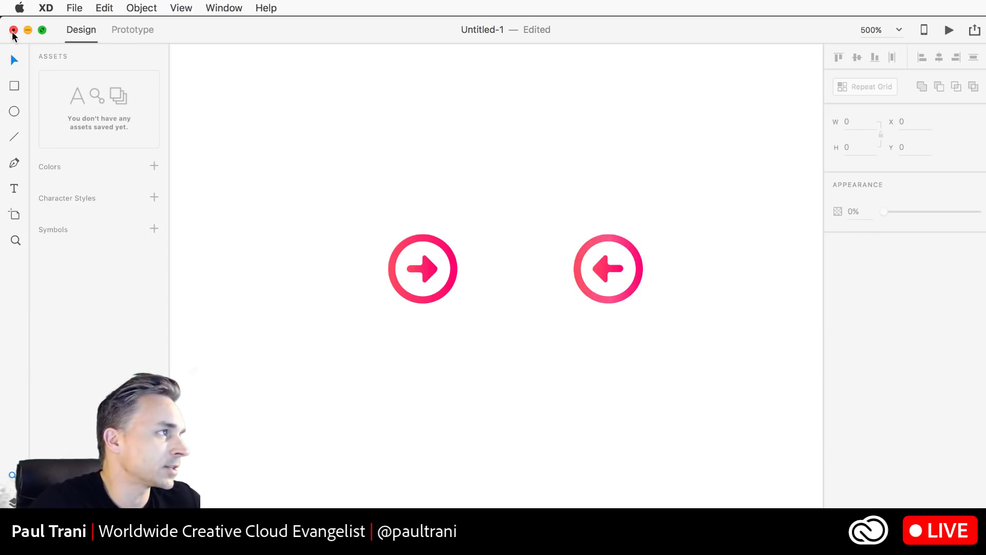
# - Switch to Illustrator and select every icon with the same fill color as the left-pointing triangle
pyautogui.click(25, 31)
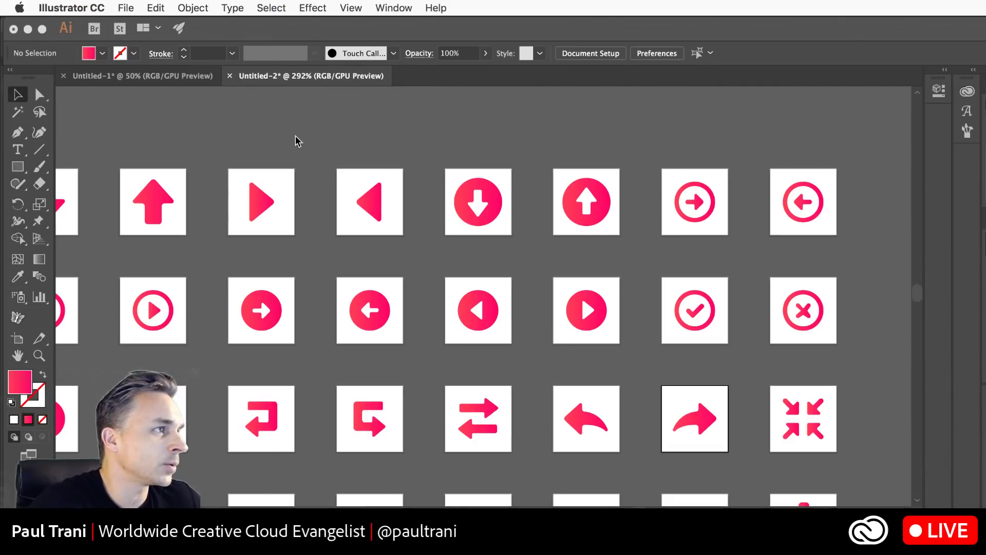
pyautogui.click(369, 205)
pyautogui.click(193, 7)
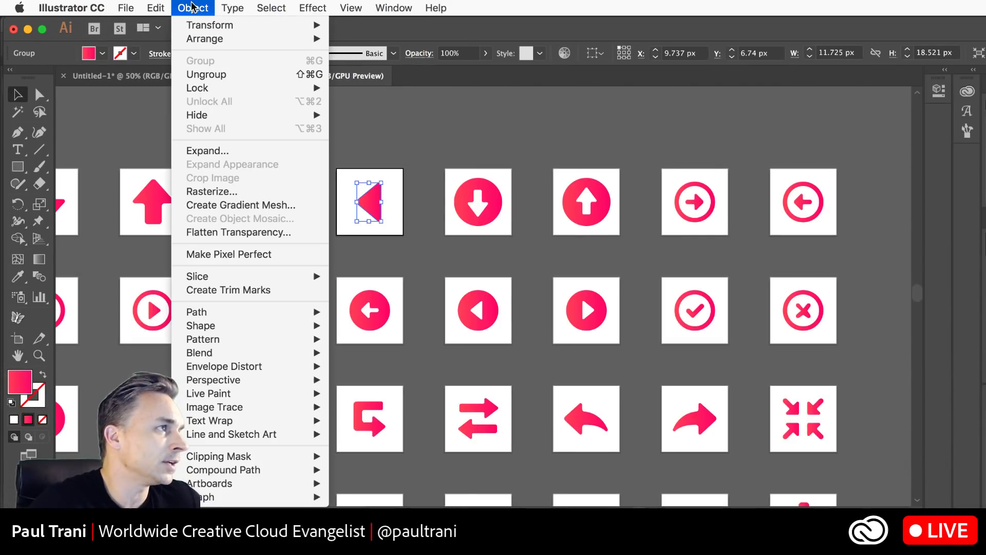
pyautogui.moveTo(271, 8)
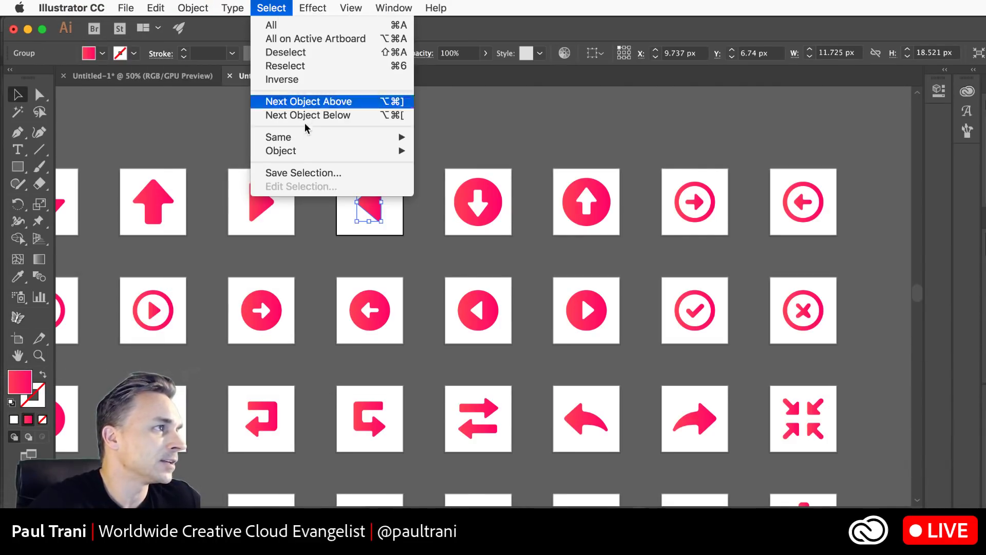
pyautogui.moveTo(306, 137)
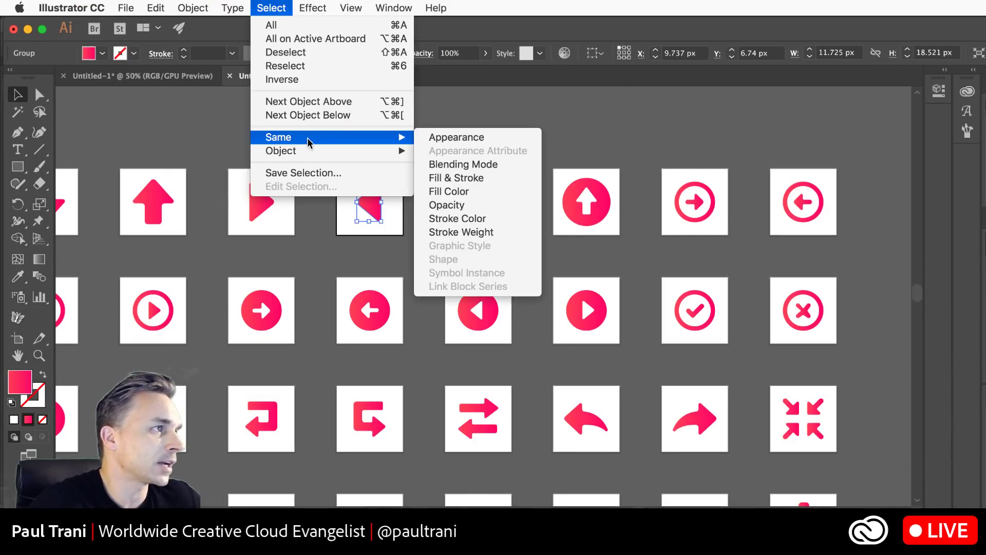
pyautogui.click(457, 192)
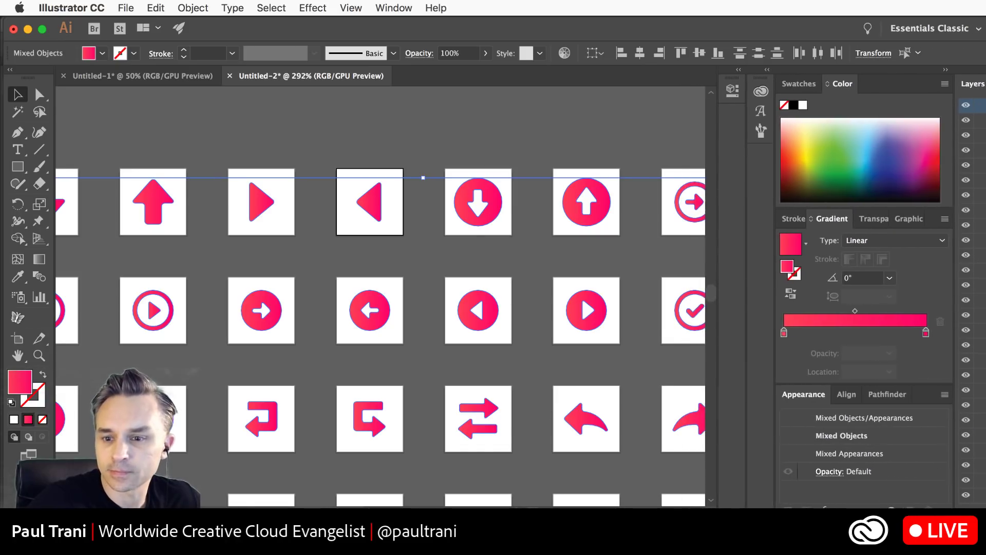
# - Change the icons' gradient to Radial, move its first stop to about 29% and add a new stop at about 1%
pyautogui.click(917, 241)
pyautogui.click(905, 272)
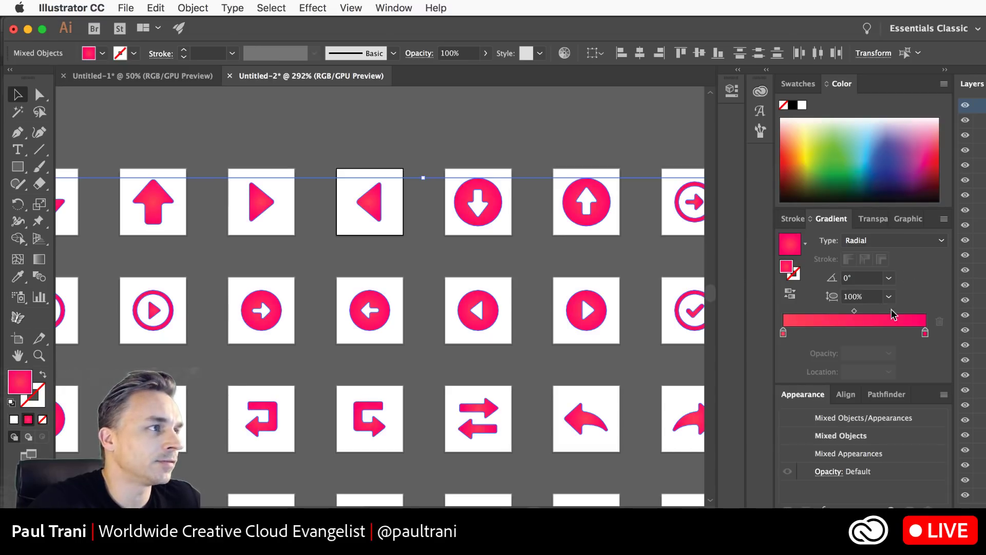
pyautogui.click(783, 333)
pyautogui.click(825, 333)
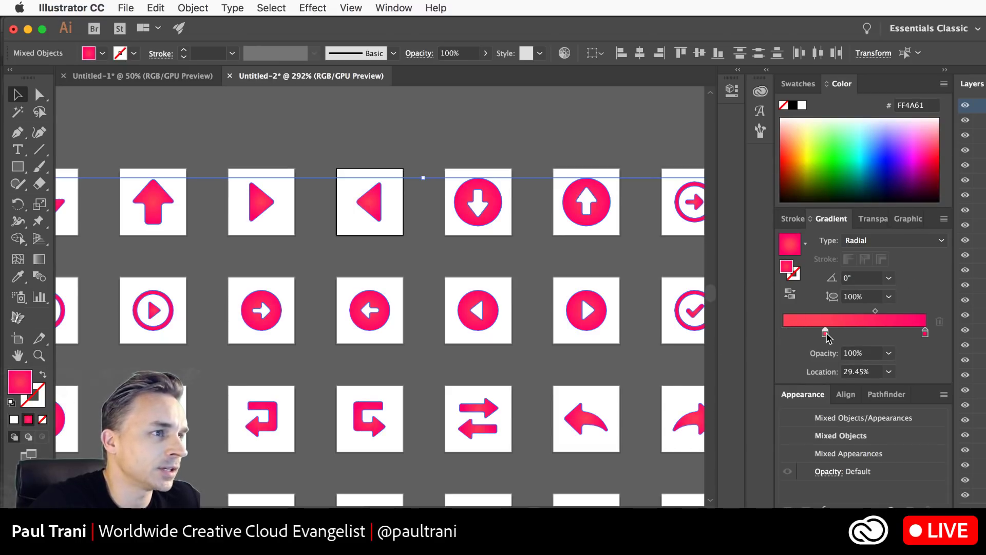
pyautogui.click(785, 333)
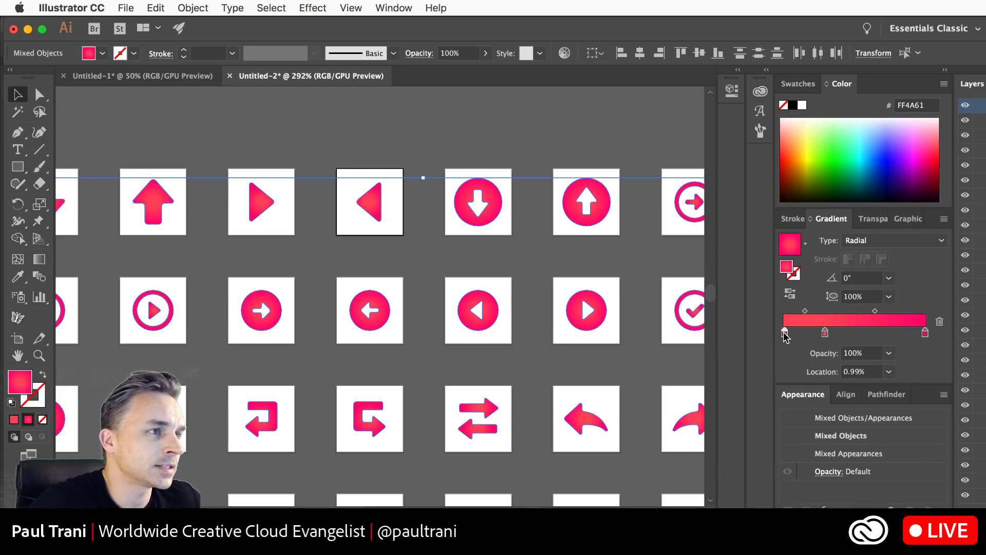
# - Color the new first gradient stop yellow #FFFF61 and move the middle stop to about 48%
pyautogui.doubleClick(786, 333)
pyautogui.click(862, 409)
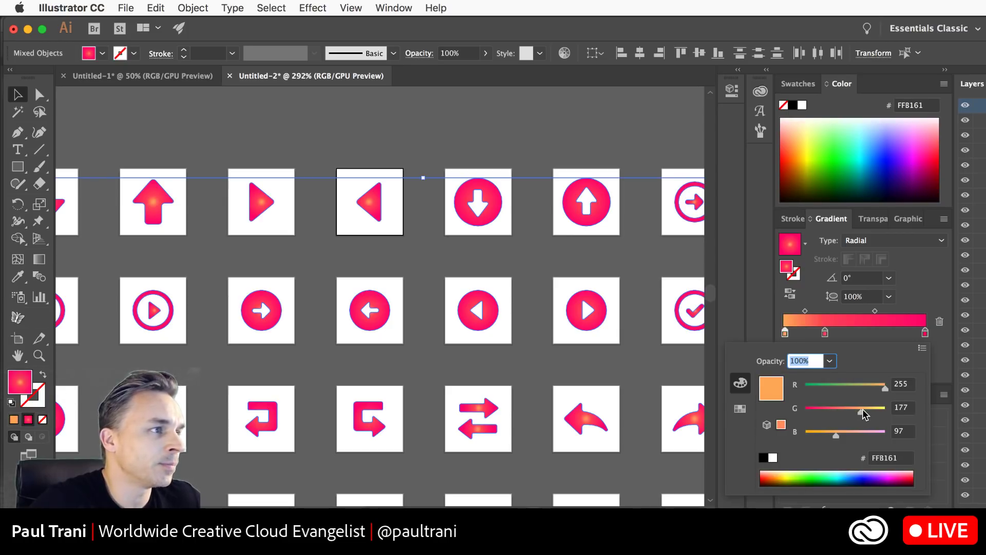
pyautogui.moveTo(861, 414); pyautogui.dragTo(887, 409)
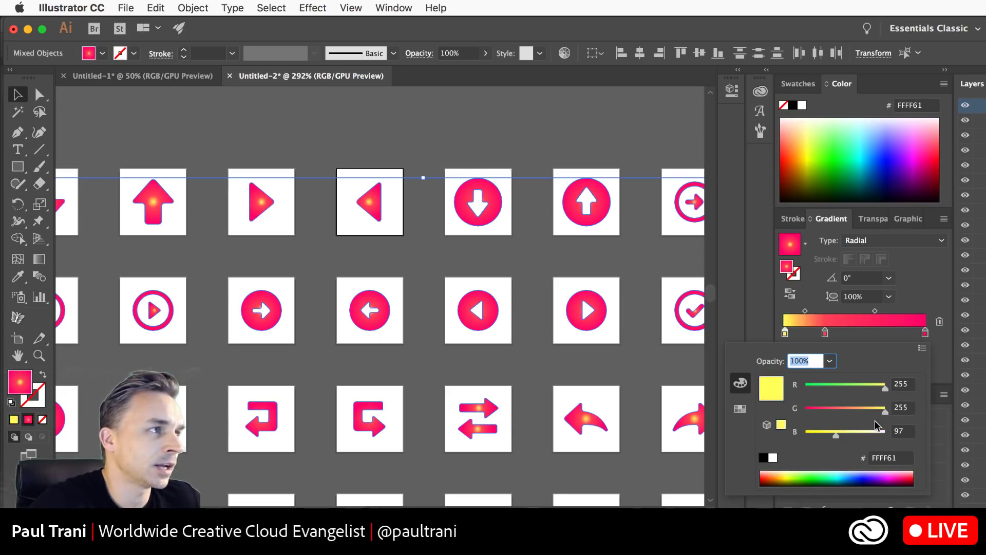
pyautogui.click(824, 333)
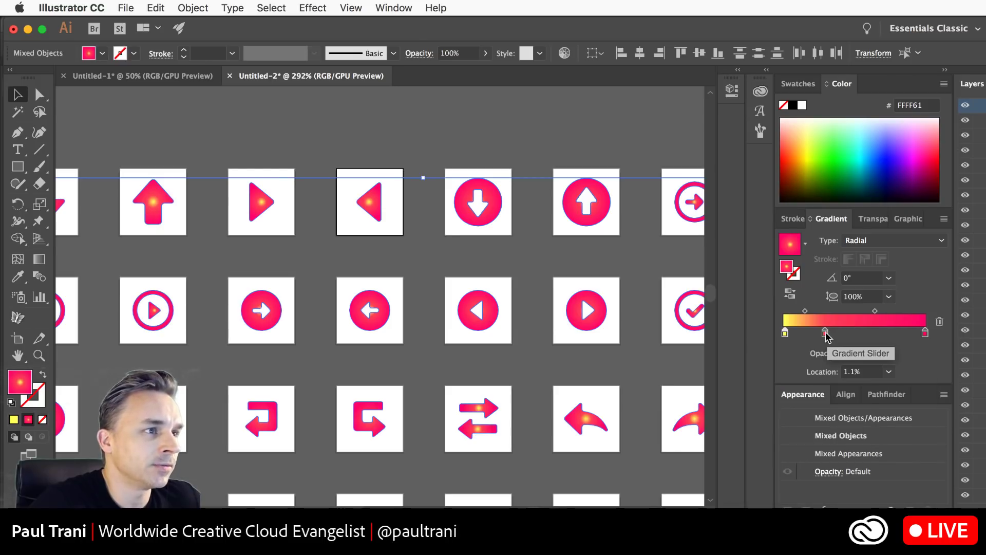
pyautogui.moveTo(825, 333); pyautogui.dragTo(855, 343)
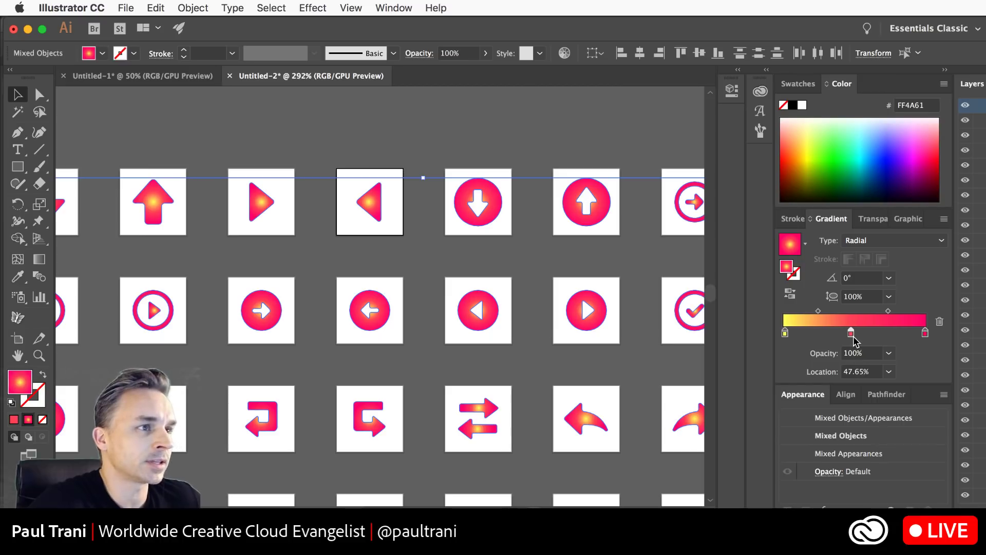
# - Save the yellow-to-pink radial gradient as a new swatch and deselect the icons
pyautogui.click(945, 219)
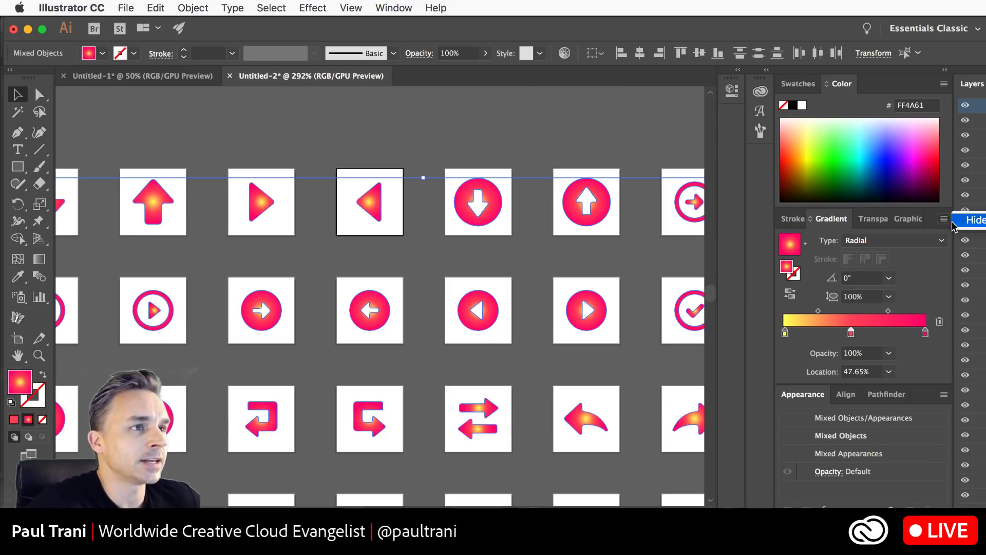
pyautogui.click(812, 217)
pyautogui.click(103, 54)
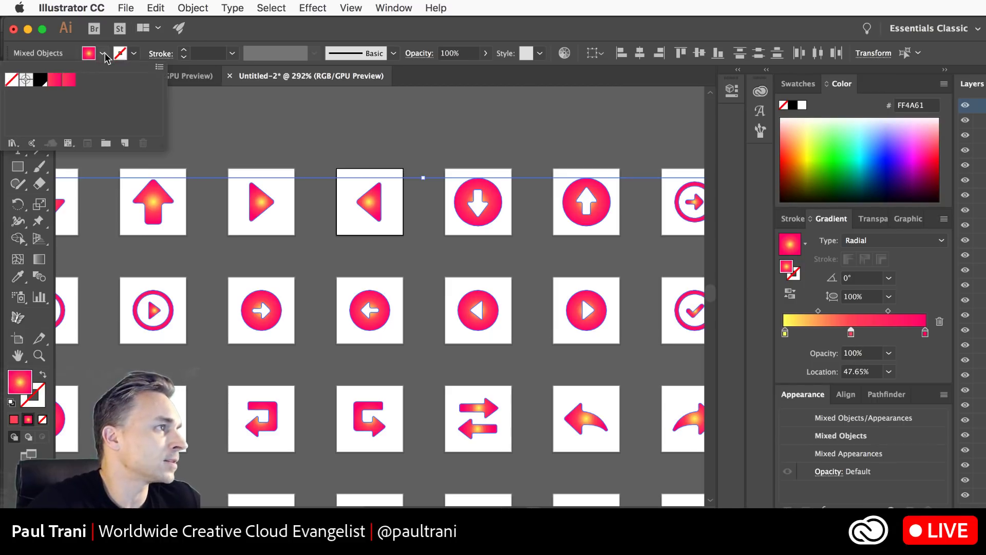
pyautogui.click(159, 67)
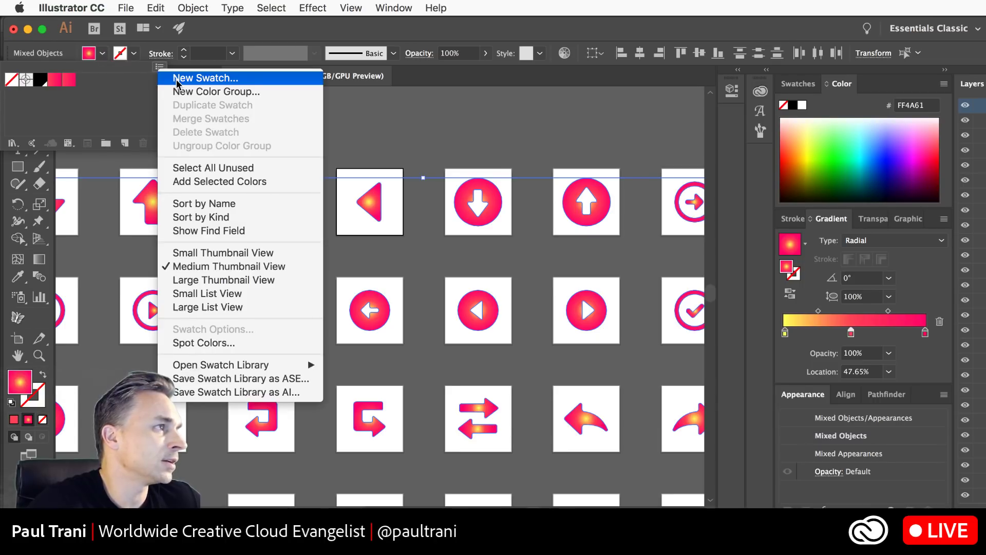
pyautogui.click(177, 79)
pyautogui.click(222, 163)
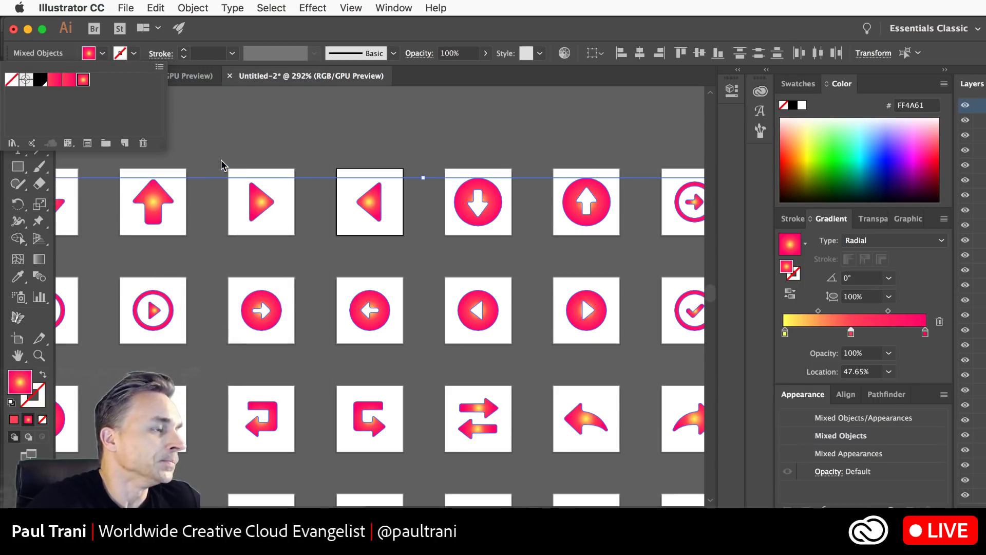
pyautogui.click(329, 108)
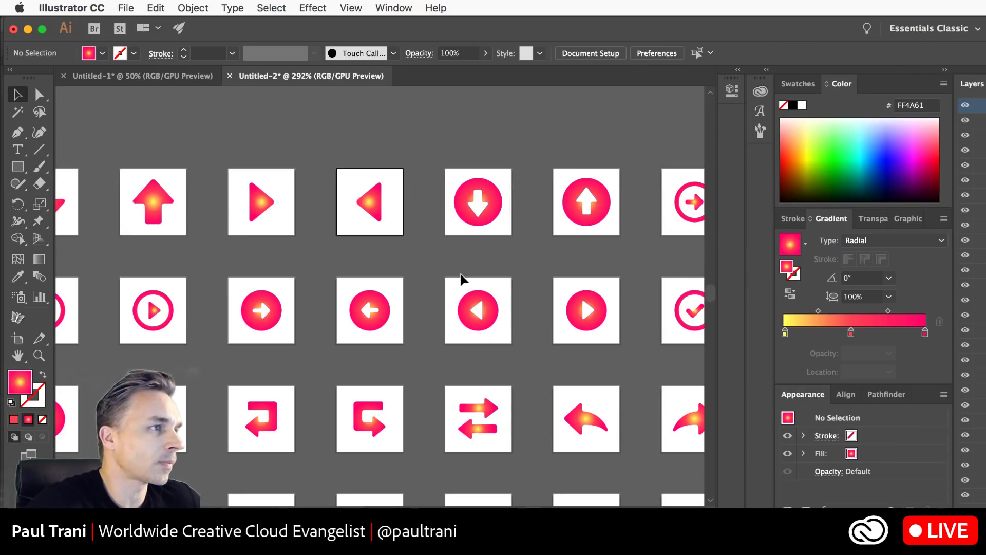
# - Copy the two filled circle icons with triangles into Adobe XD and place them below the outlined arrow icons
pyautogui.moveTo(615, 346); pyautogui.dragTo(611, 348)
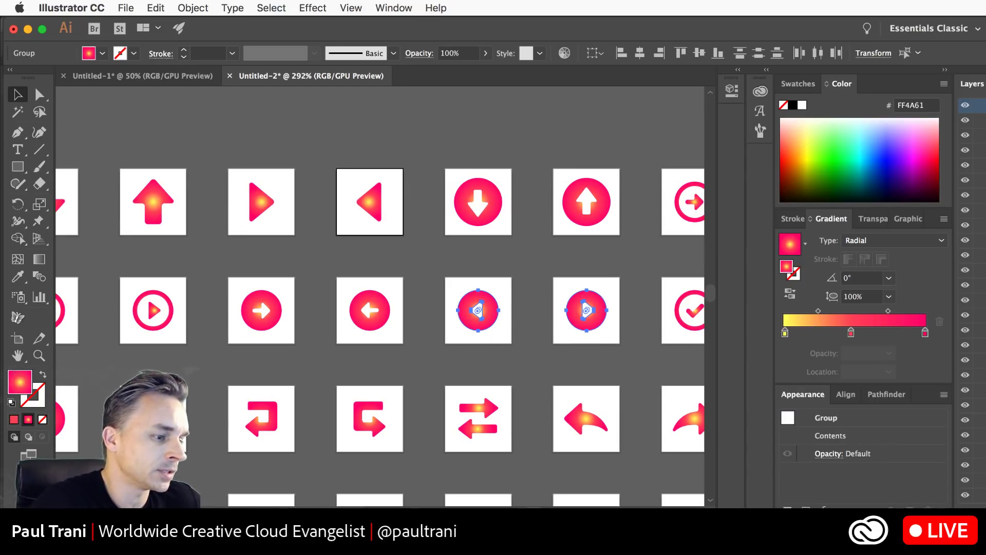
pyautogui.press('super+Tab')
pyautogui.press('super+v')
pyautogui.moveTo(388, 287); pyautogui.dragTo(398, 372)
pyautogui.click(317, 299)
pyautogui.click(396, 361)
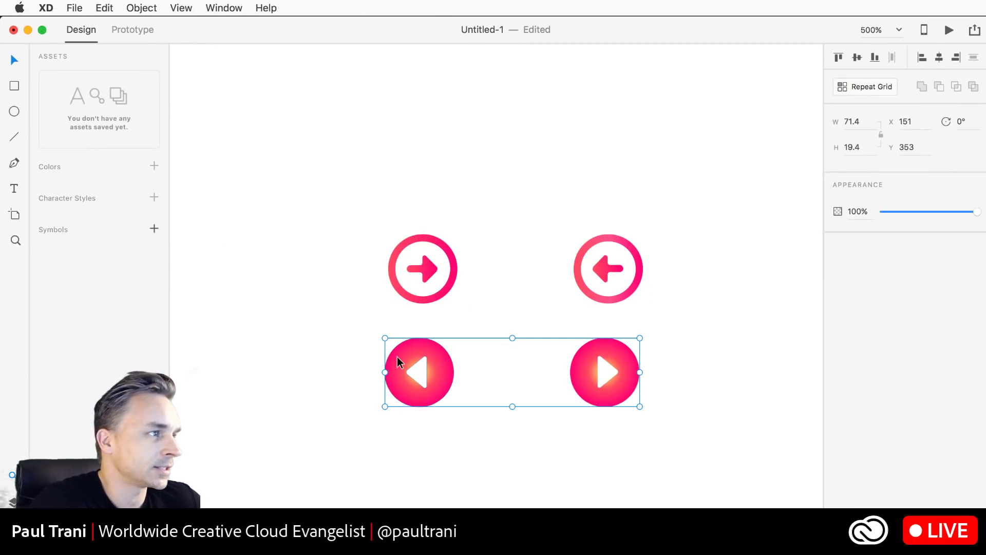
pyautogui.doubleClick(398, 361)
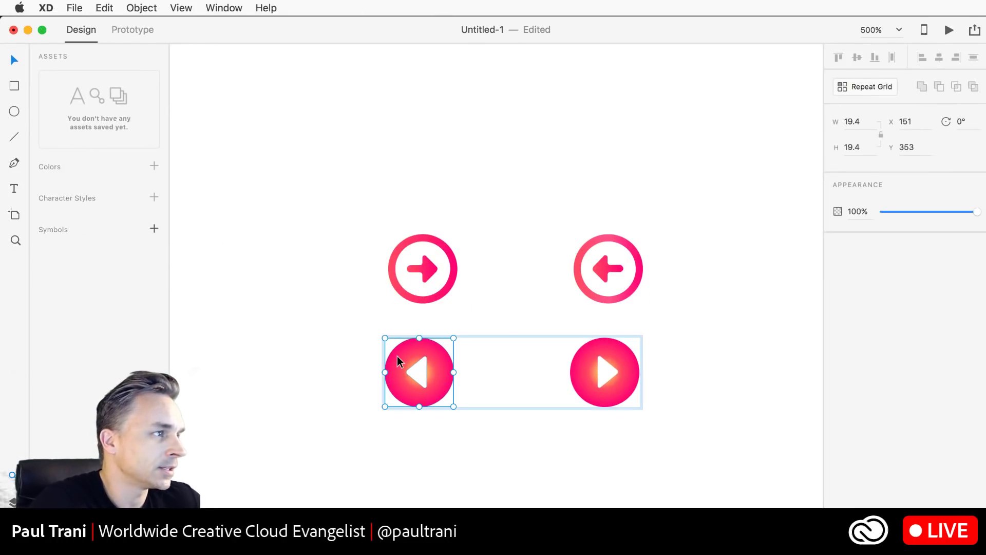
# - Examine which fill types are offered for the outlined left-arrow icon's gradient fill
pyautogui.click(585, 284)
pyautogui.click(860, 237)
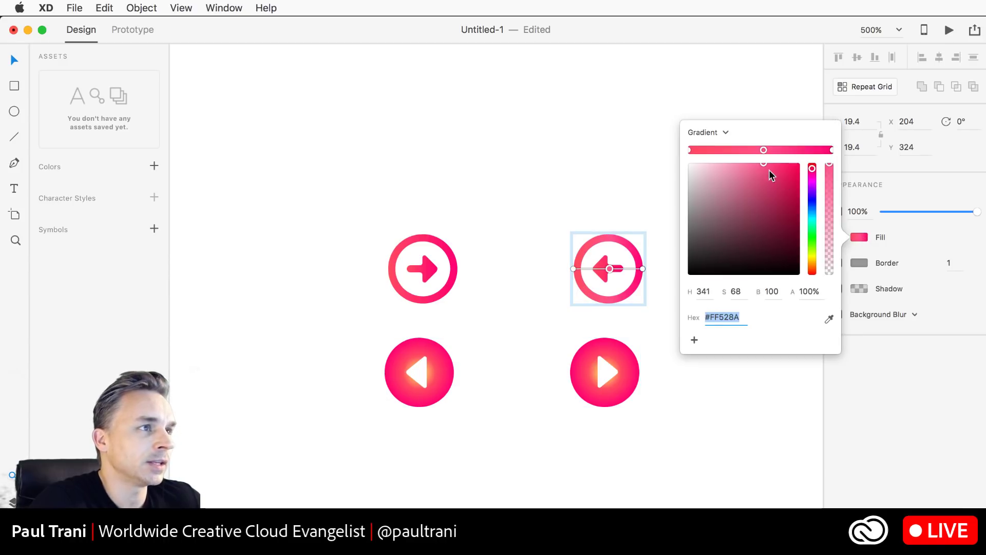
pyautogui.click(708, 132)
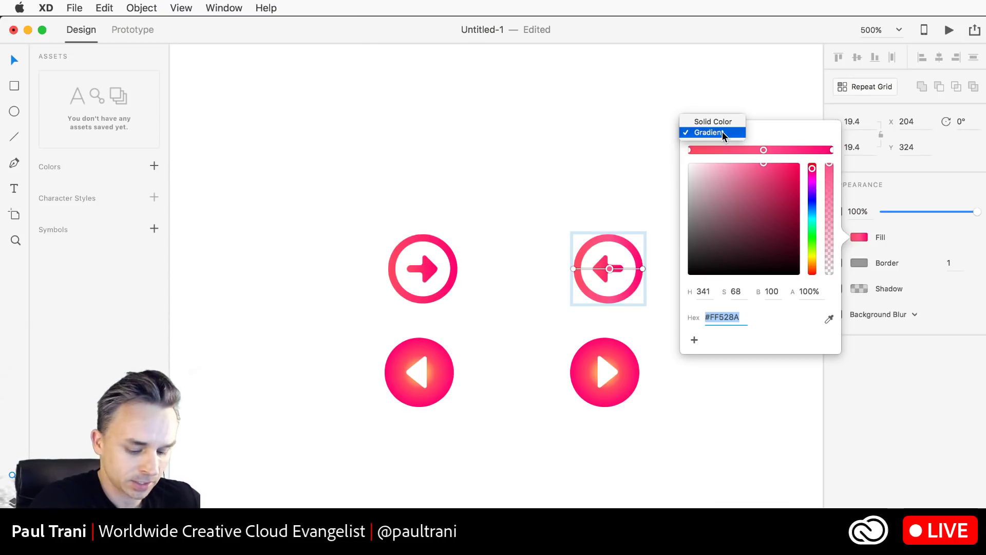
pyautogui.click(636, 387)
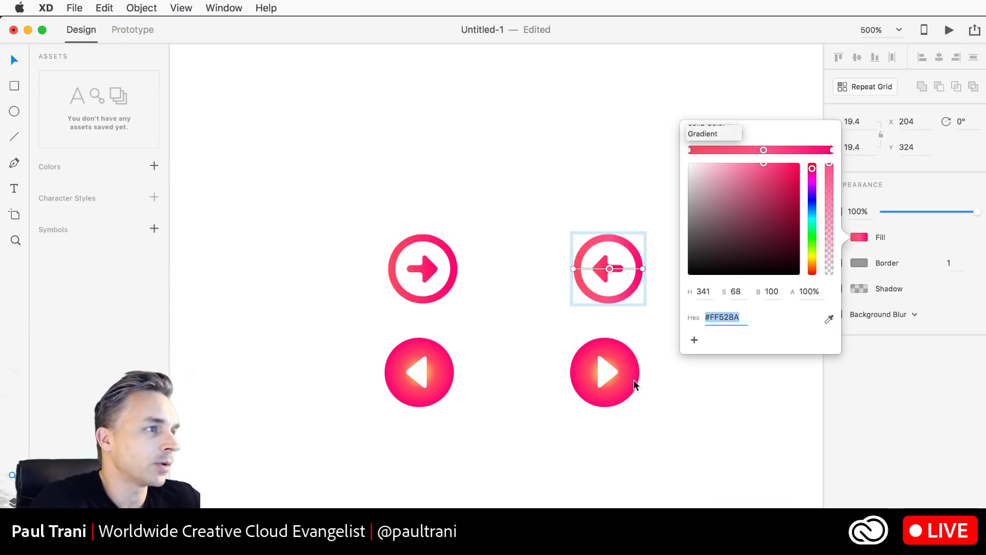
# - Add a yellow #FFFF61 stop near the outer end of the right-triangle icon's gradient and save that color as a swatch
pyautogui.click(627, 365)
pyautogui.doubleClick(630, 359)
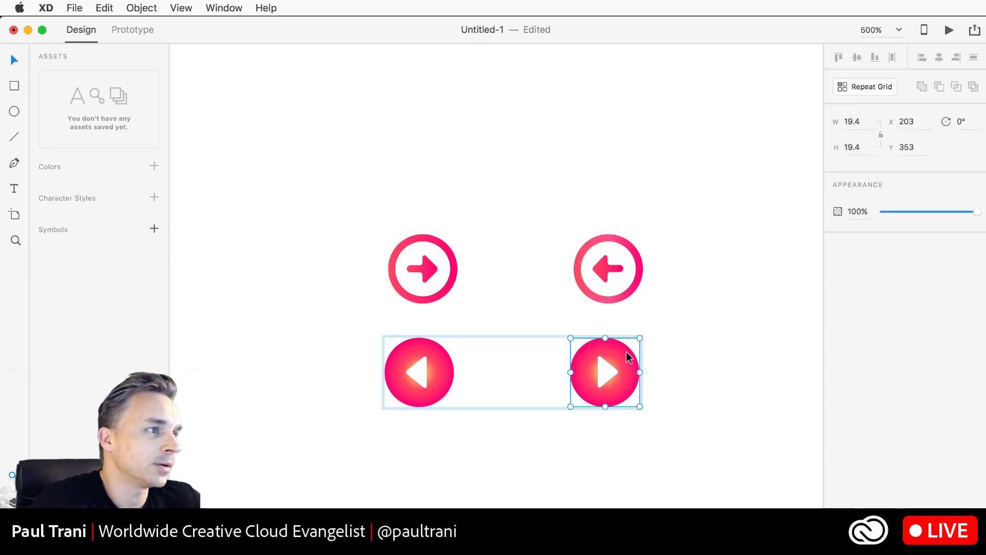
pyautogui.doubleClick(627, 353)
pyautogui.click(860, 238)
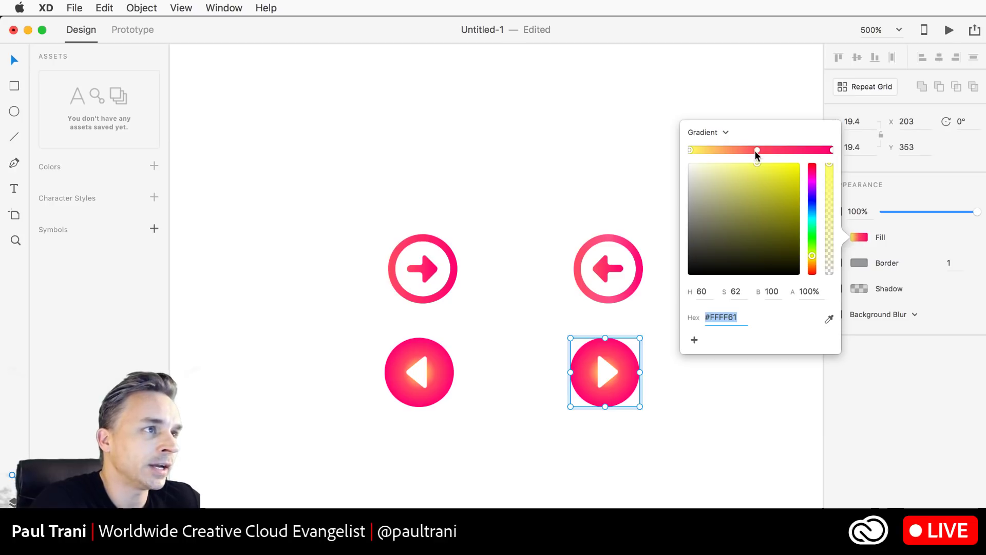
pyautogui.moveTo(691, 153); pyautogui.dragTo(815, 163)
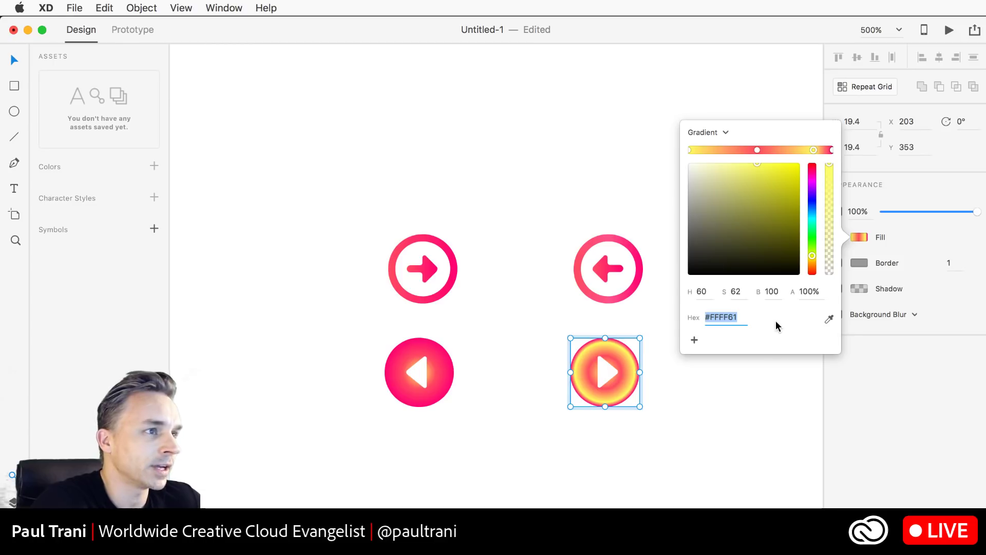
pyautogui.click(694, 340)
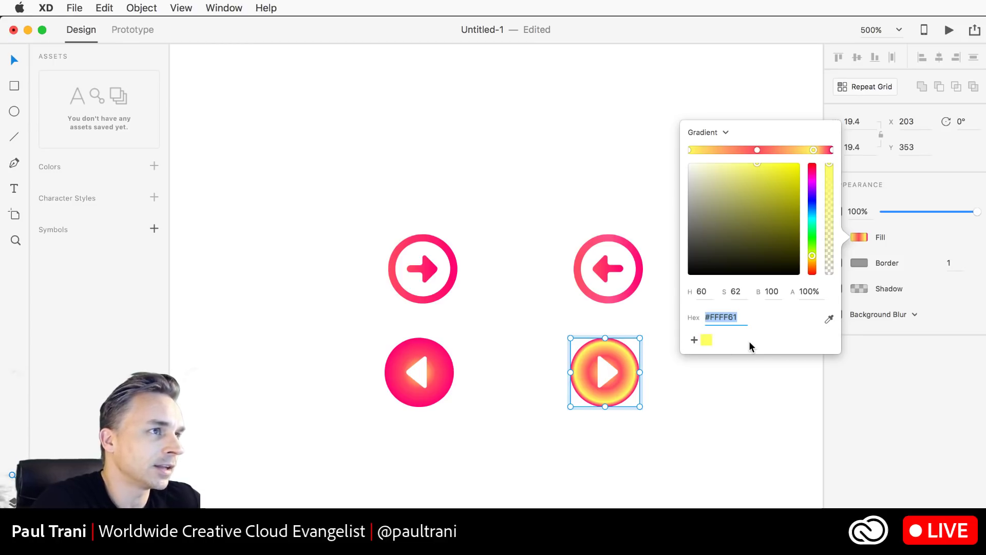
# - Save the outlined left-arrow icon's gradient as a color asset and check the same option for the right-triangle icon's gradient
pyautogui.click(221, 144)
pyautogui.click(582, 282)
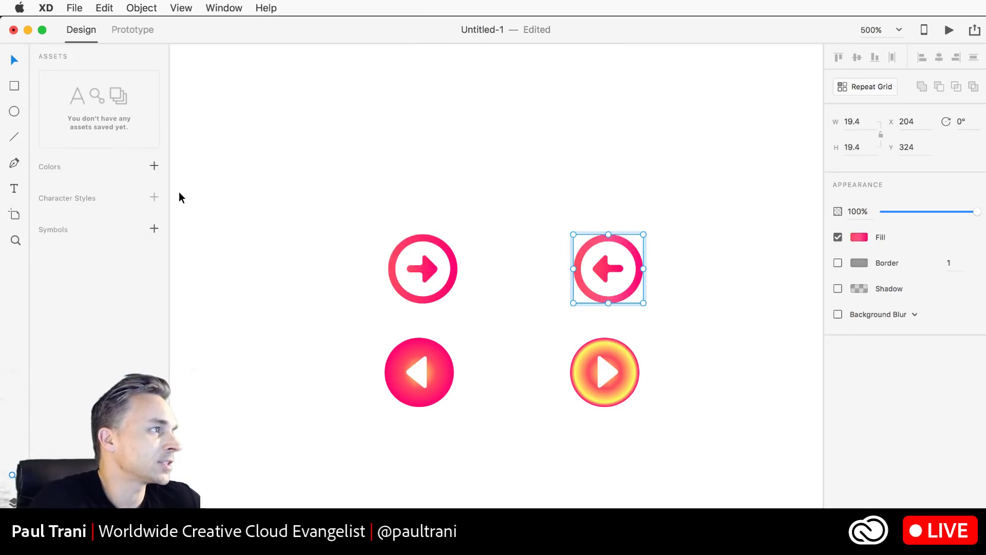
pyautogui.click(154, 166)
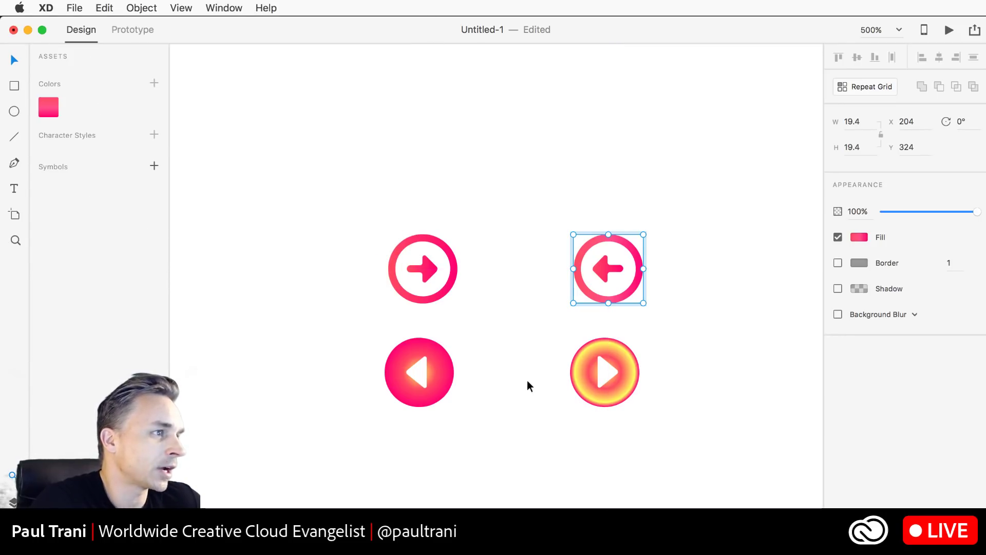
pyautogui.click(583, 381)
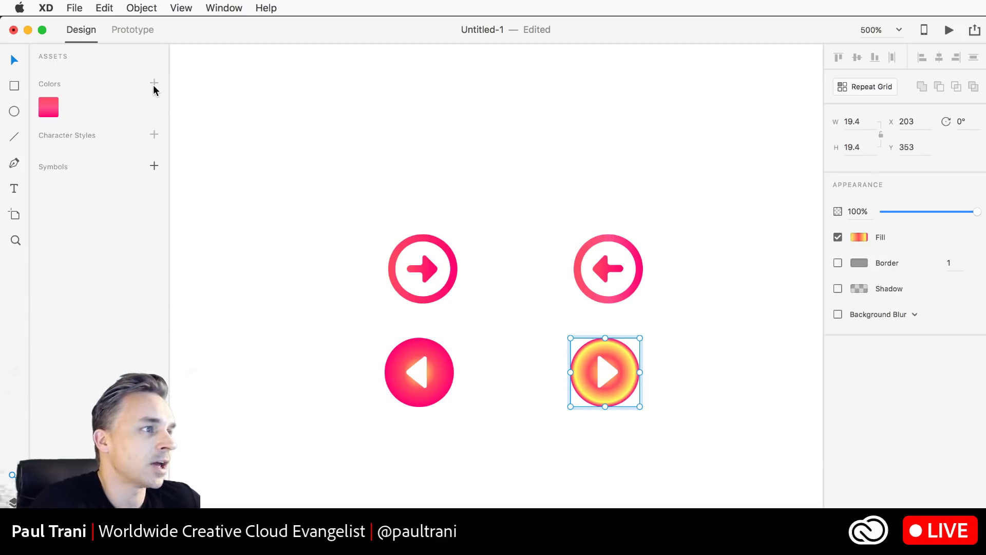
pyautogui.click(491, 340)
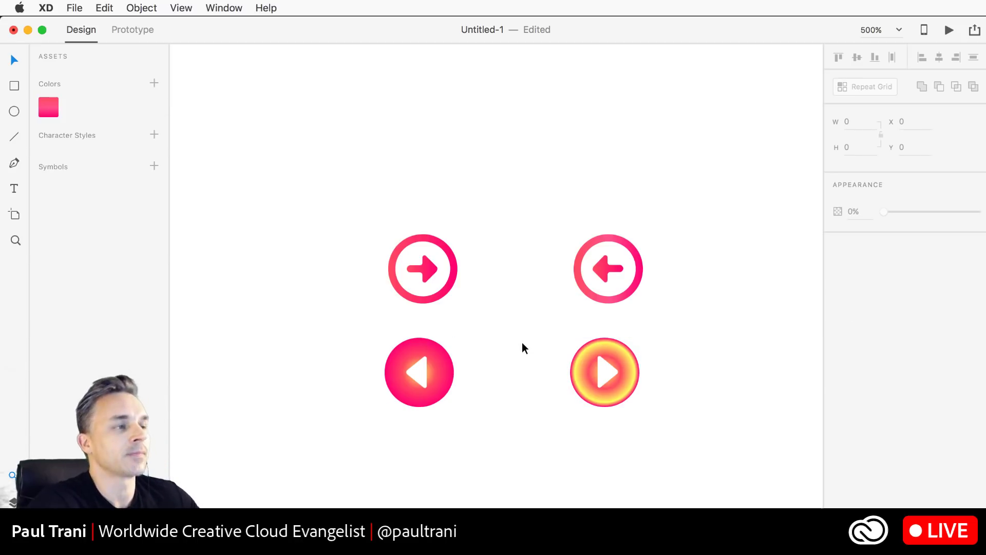
# - Ungroup the two filled circle icons with triangles so each circle can be selected on its own
pyautogui.click(575, 375)
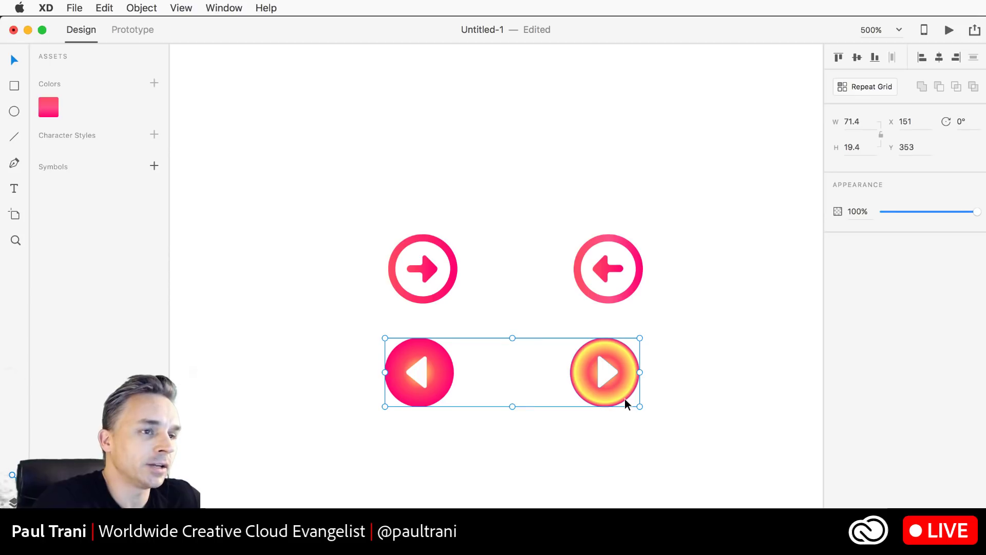
pyautogui.click(684, 351)
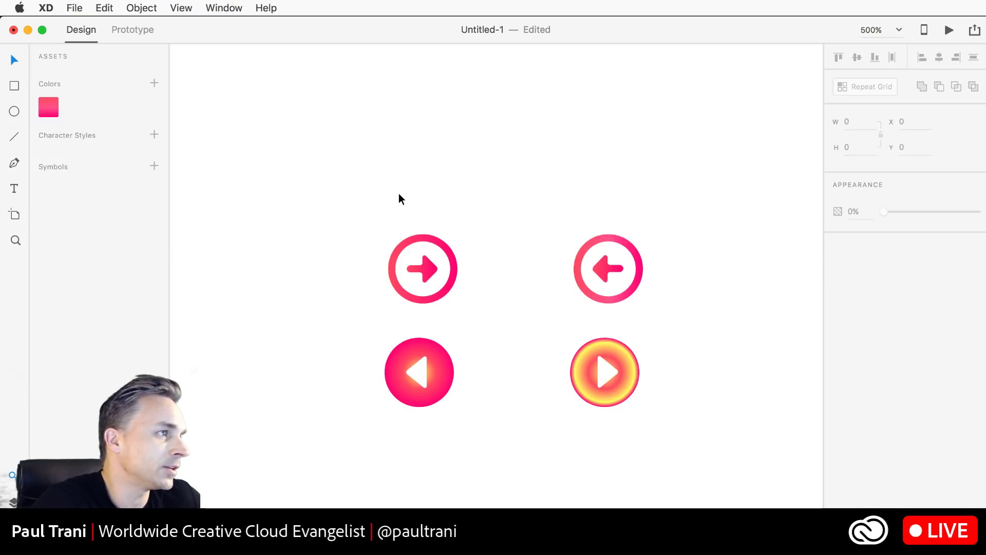
pyautogui.click(578, 374)
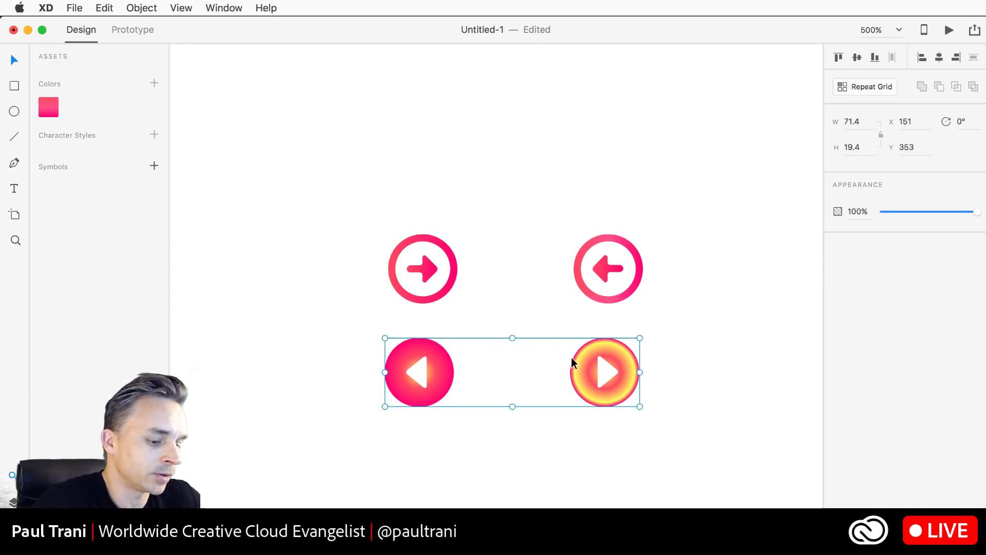
pyautogui.rightClick(576, 364)
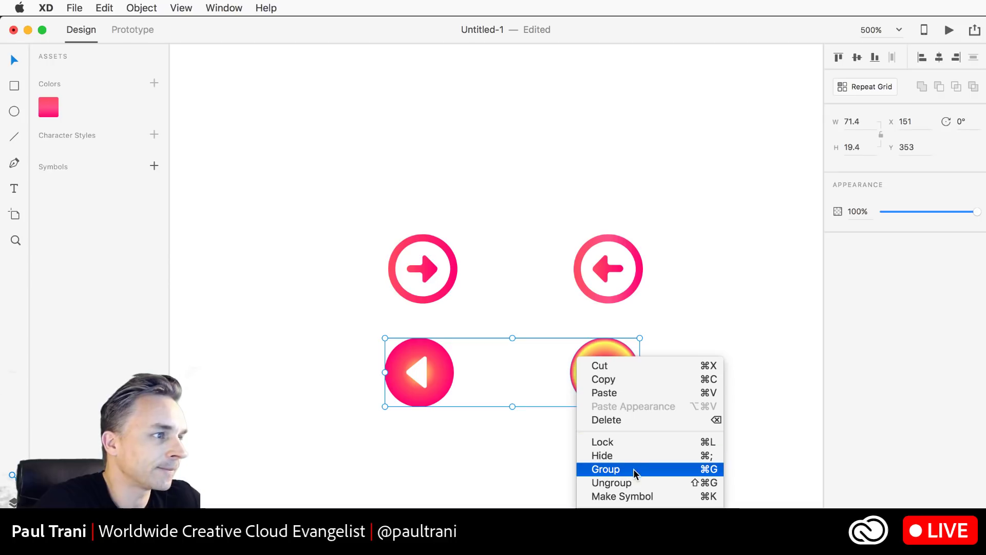
pyautogui.click(637, 486)
pyautogui.press('Escape')
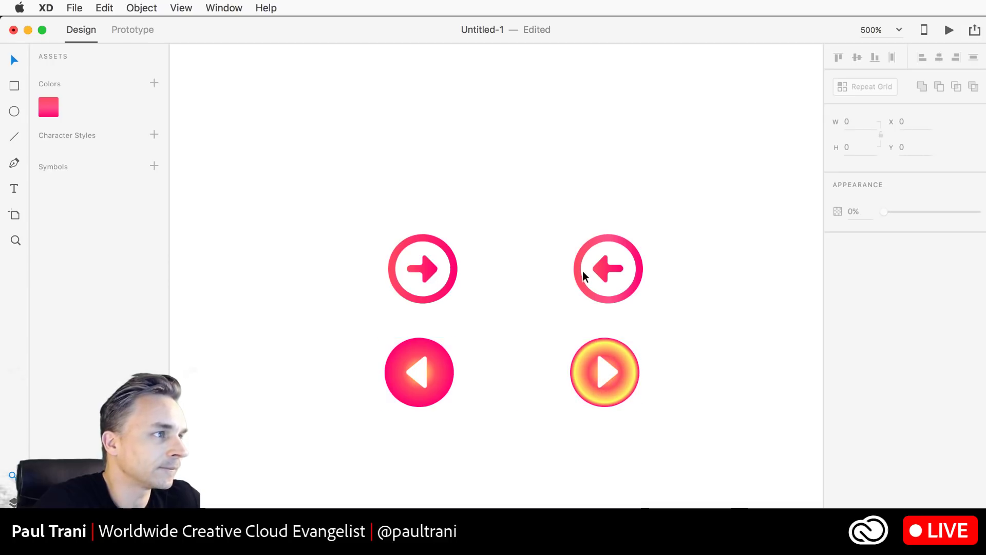
pyautogui.click(583, 277)
pyautogui.press('Escape')
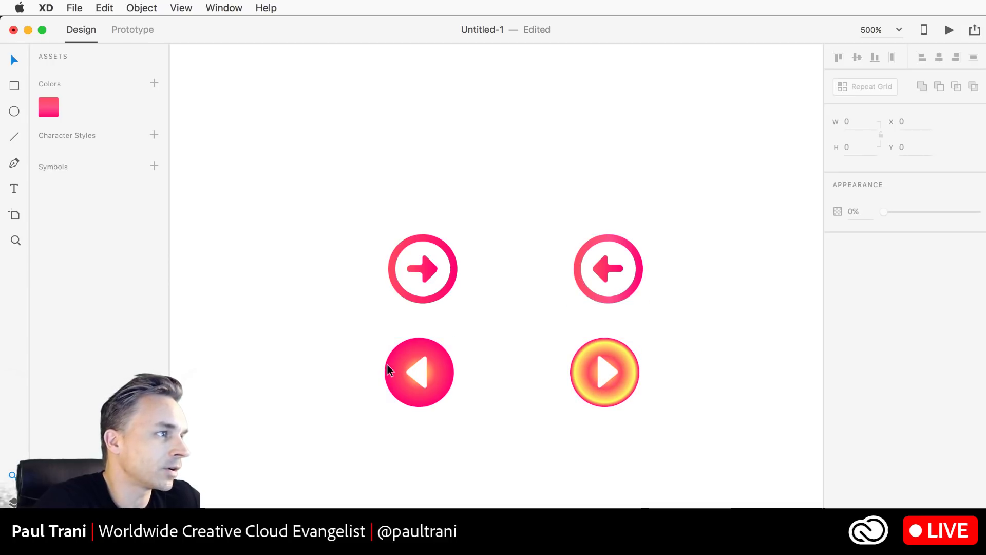
pyautogui.click(392, 370)
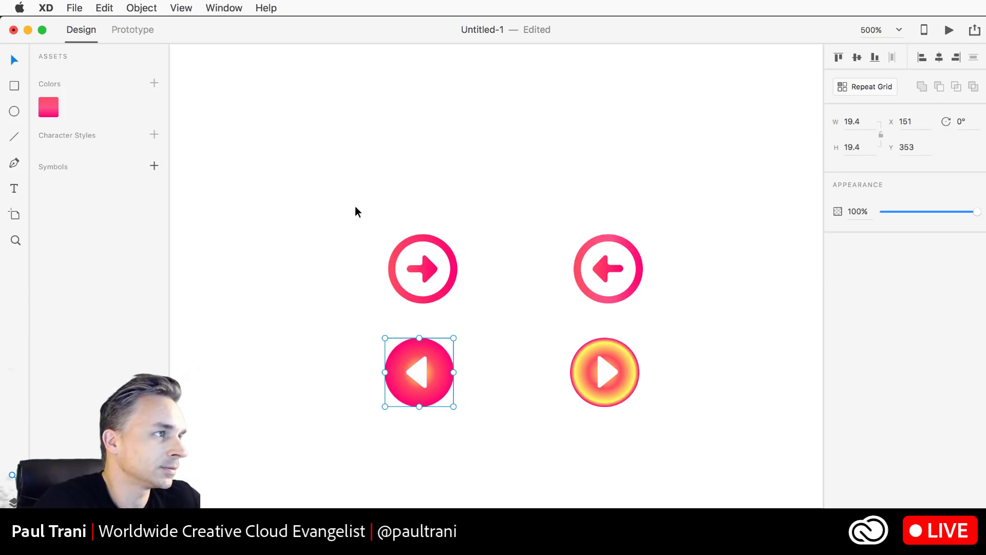
# - Apply the saved pink gradient color asset to both filled circles with triangles
pyautogui.moveTo(356, 211); pyautogui.dragTo(804, 412)
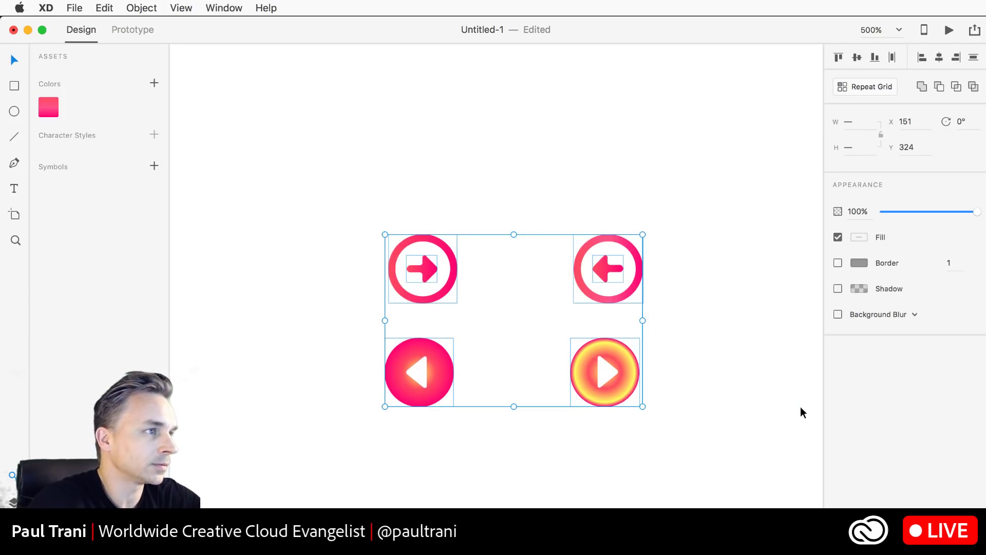
pyautogui.press('Escape')
pyautogui.click(601, 375)
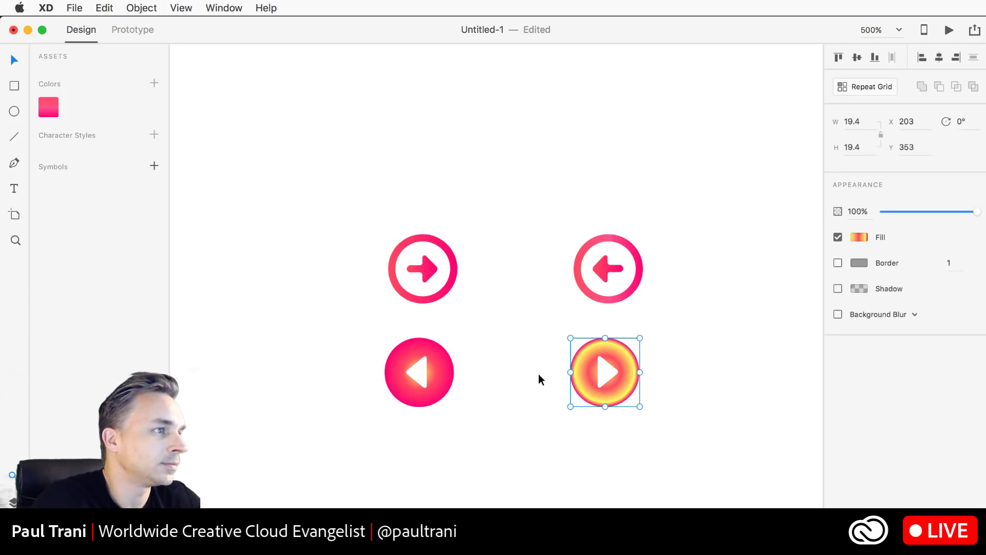
pyautogui.keyDown('shift'); pyautogui.click(431, 354); pyautogui.keyUp('shift')
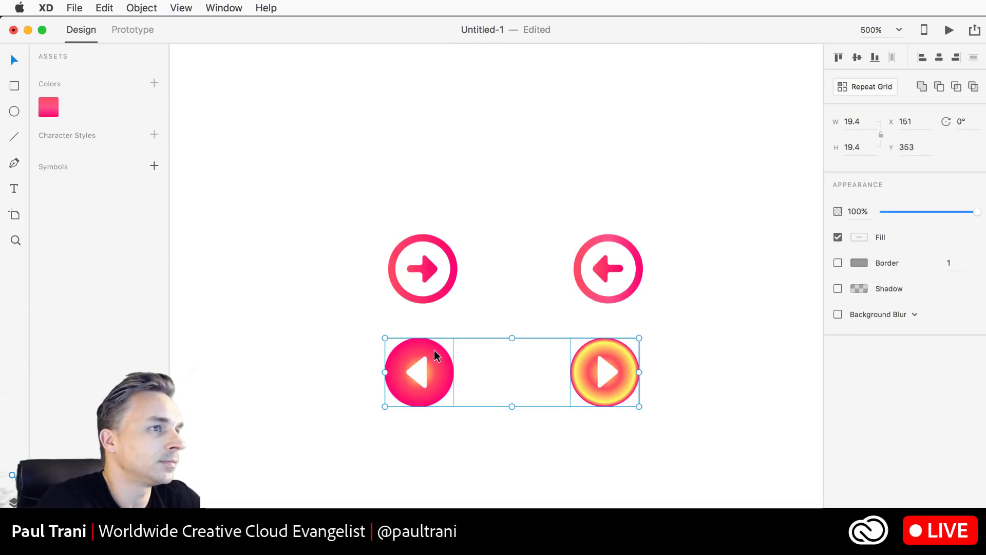
pyautogui.click(48, 106)
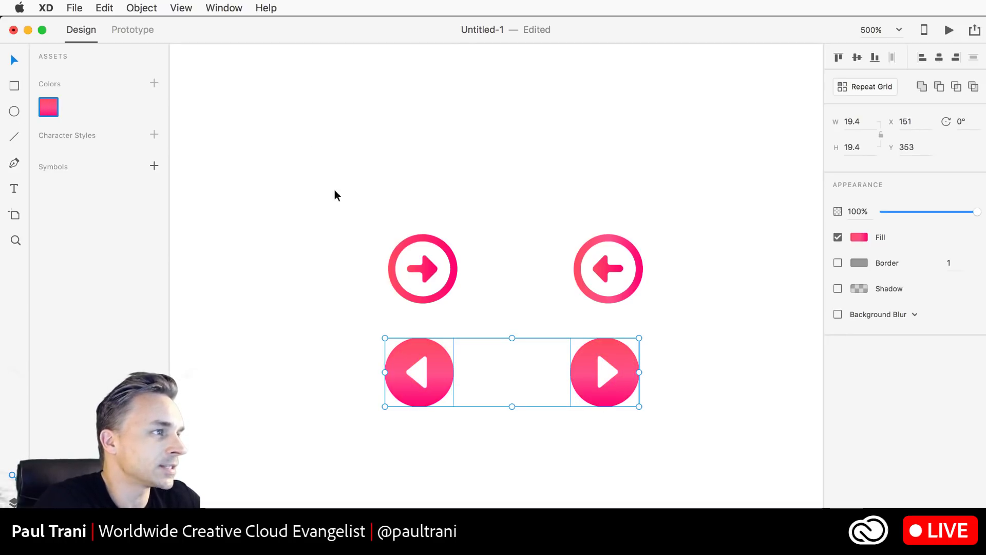
# - Apply the saved gradient color asset to the rings and arrows of both outlined arrow icons
pyautogui.click(394, 273)
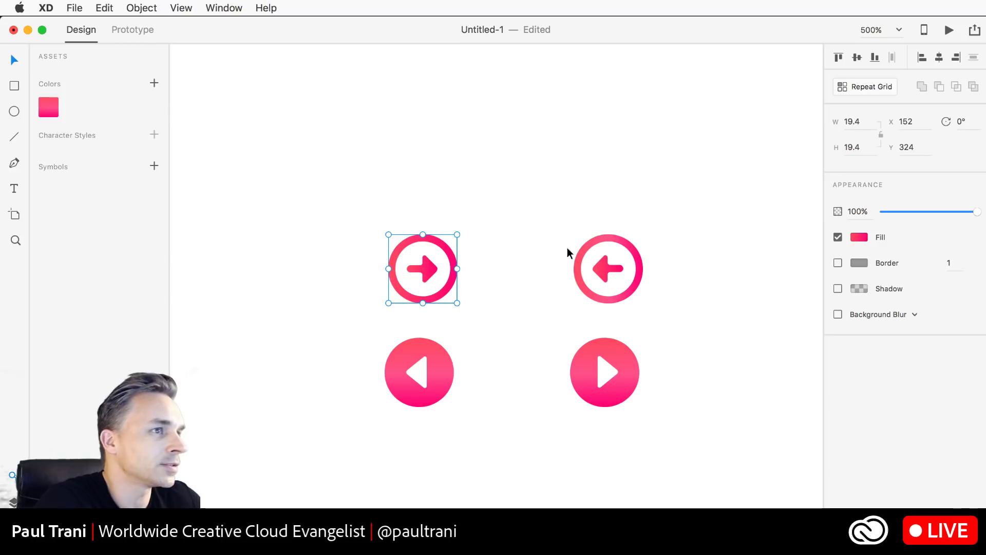
pyautogui.click(53, 107)
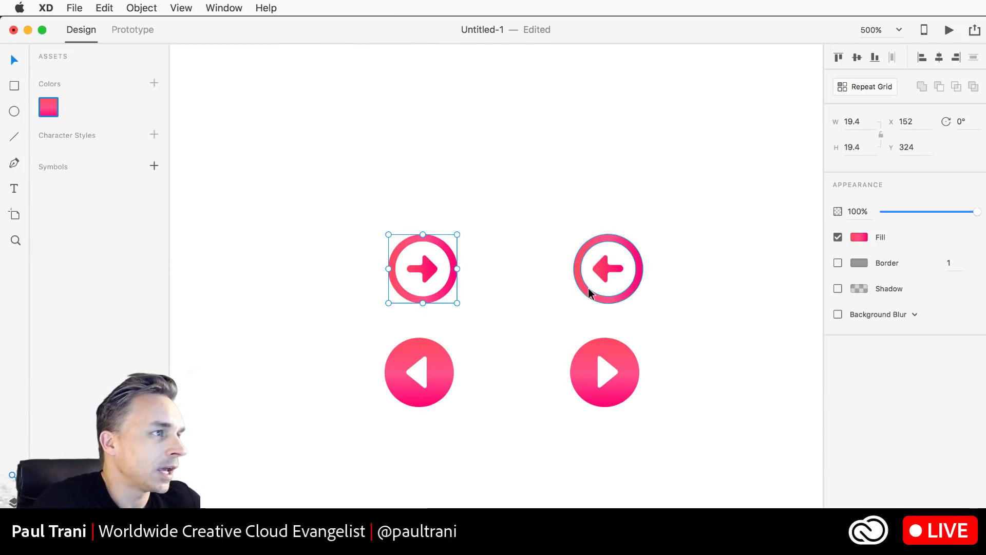
pyautogui.click(590, 287)
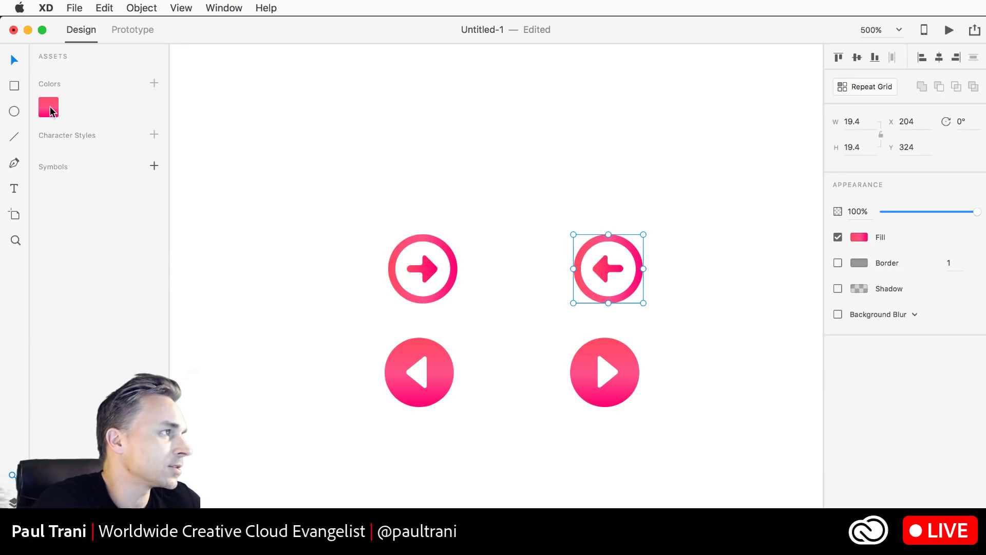
pyautogui.doubleClick(434, 274)
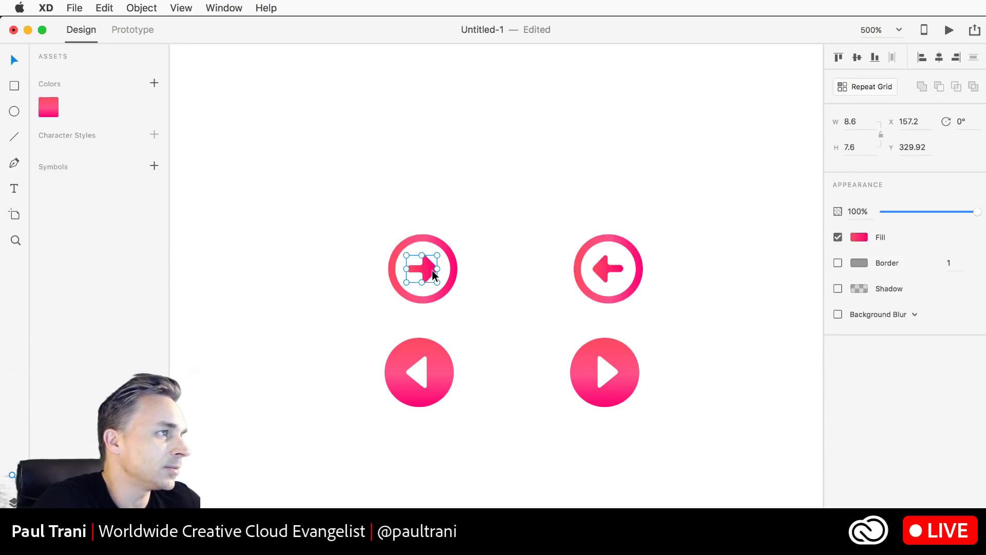
pyautogui.click(51, 109)
pyautogui.doubleClick(599, 270)
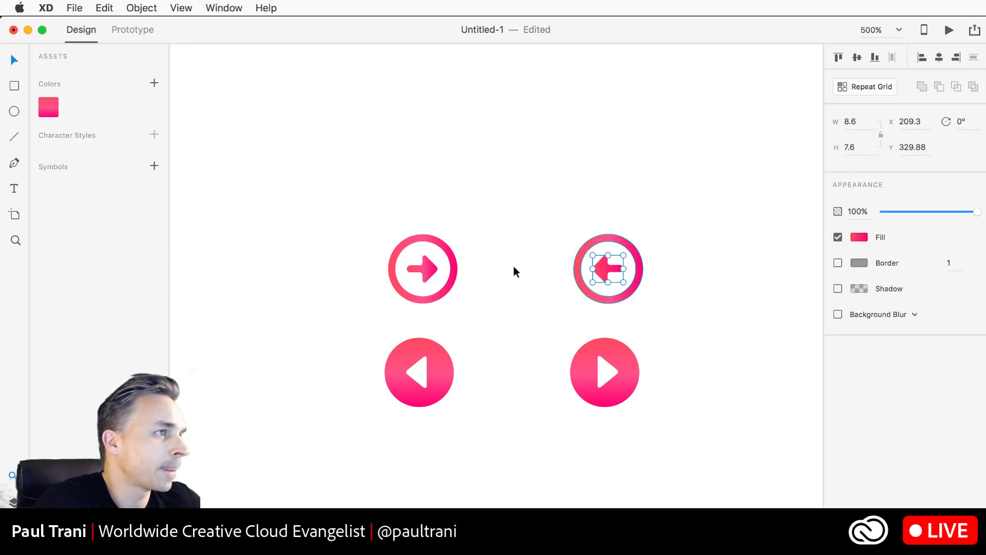
pyautogui.click(49, 108)
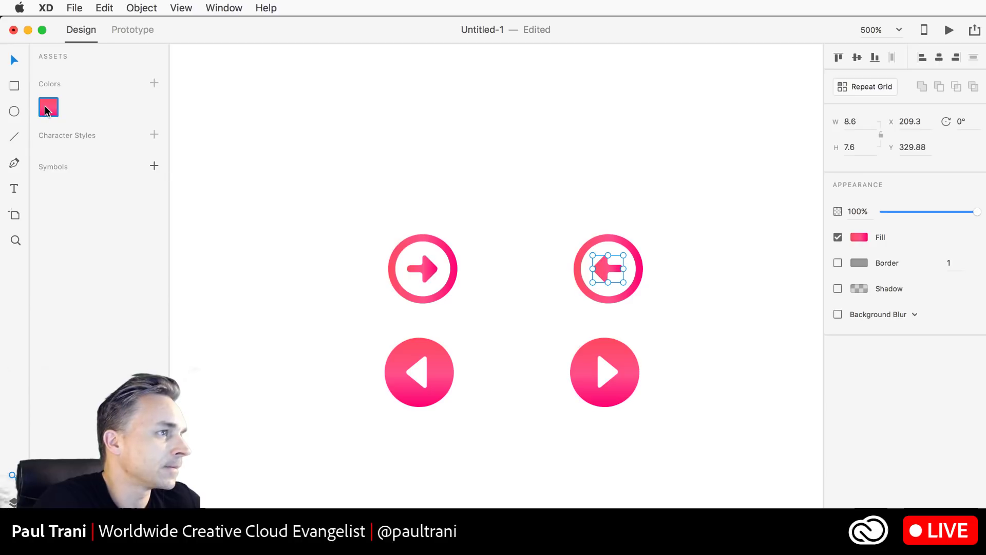
pyautogui.click(292, 180)
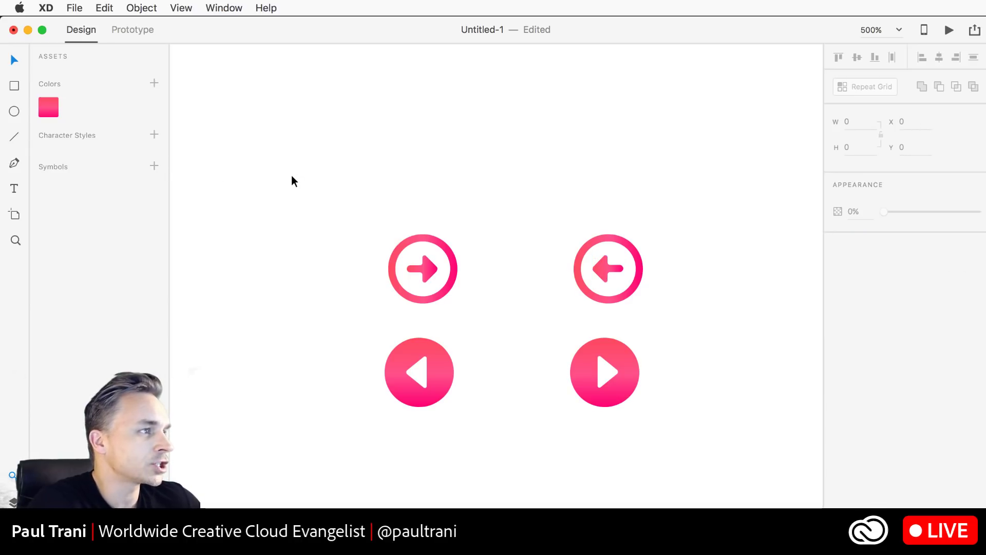
# - Edit the saved gradient color asset, trying blue near its end and settling on #FF059F
pyautogui.rightClick(49, 109)
pyautogui.click(72, 114)
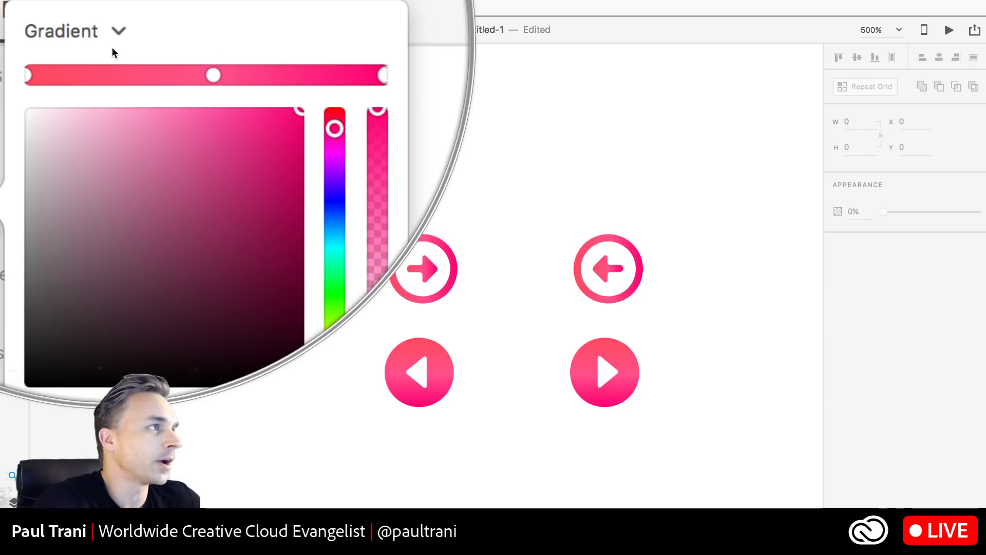
pyautogui.click(219, 56)
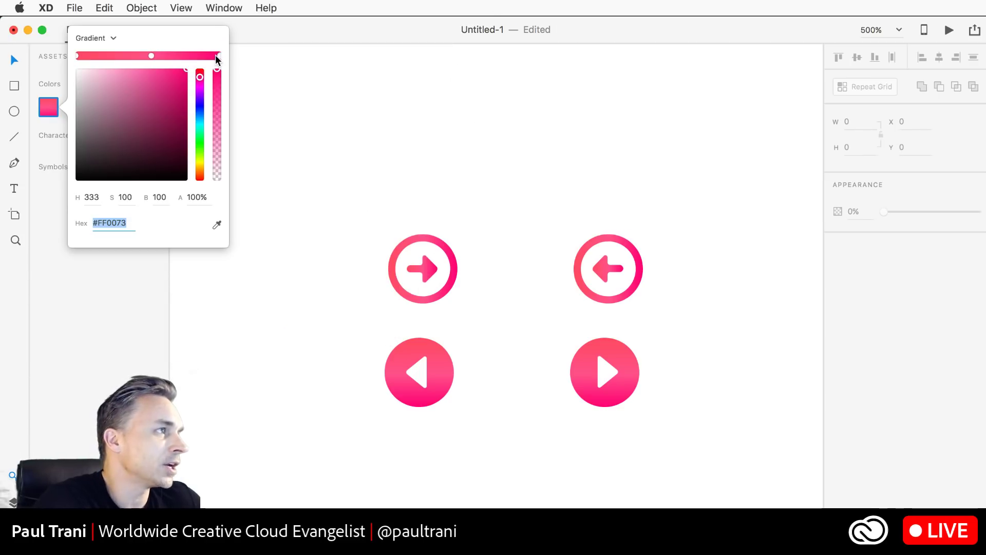
pyautogui.click(200, 104)
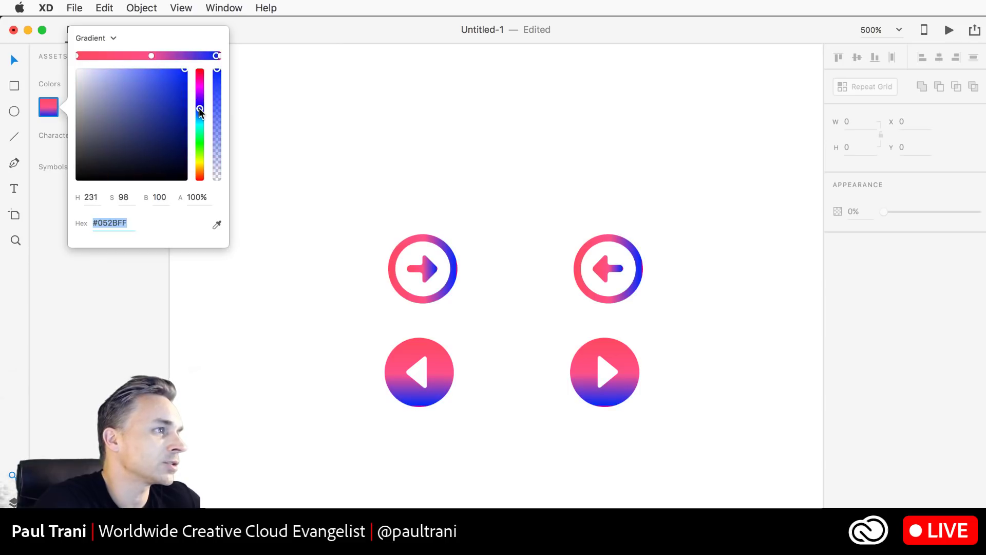
pyautogui.moveTo(199, 105); pyautogui.dragTo(200, 79)
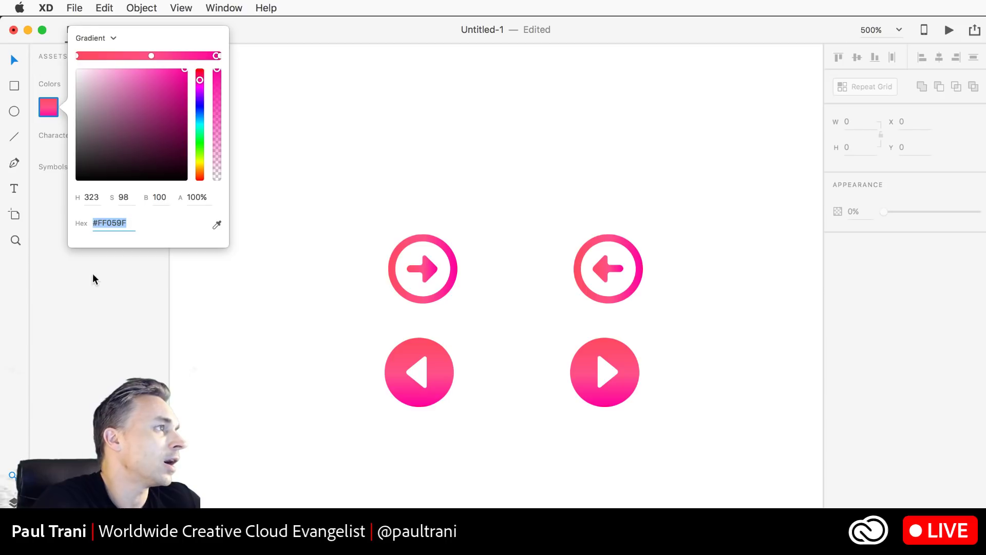
pyautogui.click(79, 301)
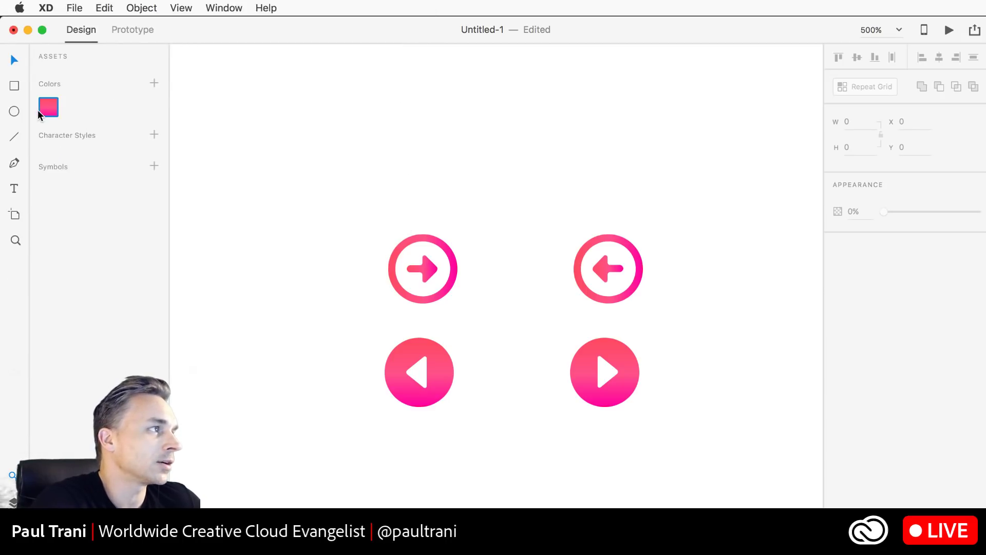
# - Edit the saved gradient color asset again and set its starting stop to #F14AFF
pyautogui.rightClick(43, 109)
pyautogui.click(65, 114)
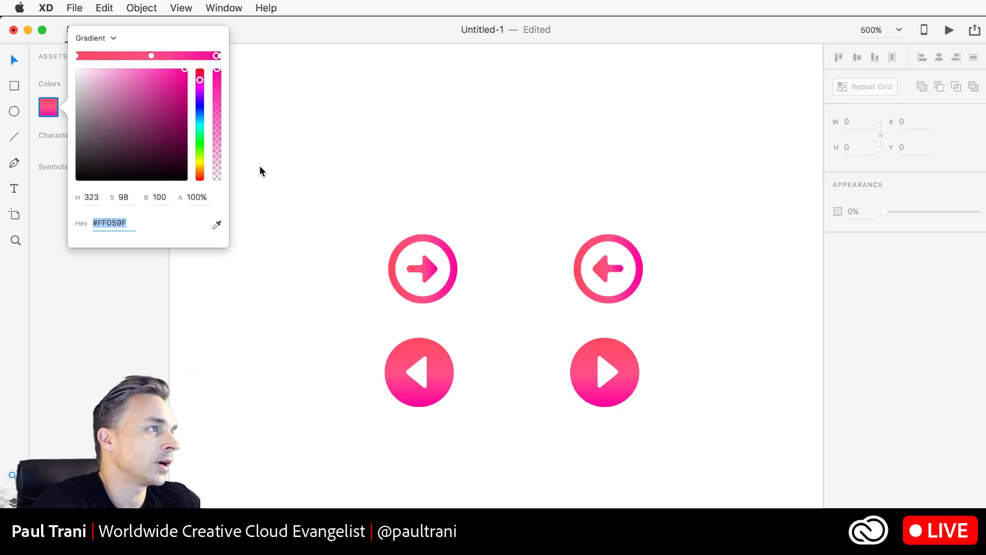
pyautogui.click(76, 56)
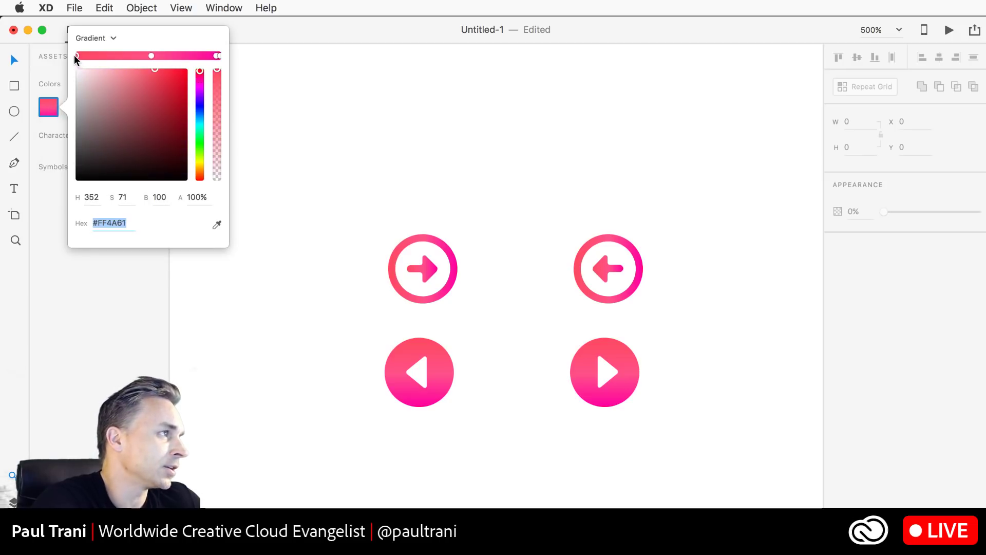
pyautogui.moveTo(200, 73); pyautogui.dragTo(200, 89)
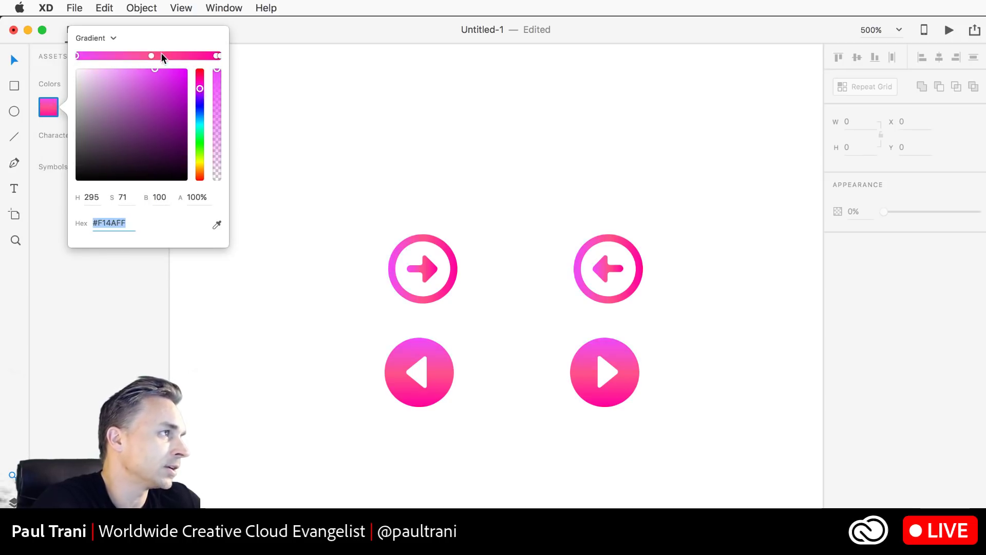
# - Set the gradient asset's end stop to #4E00FF and remove the intermediate stops, leaving a two-color gradient
pyautogui.click(215, 56)
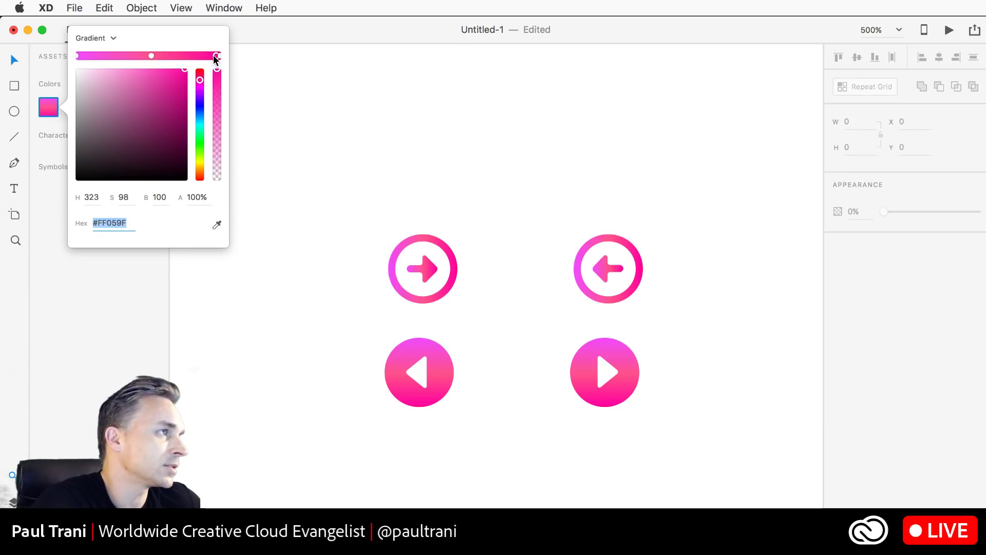
pyautogui.click(197, 56)
pyautogui.click(200, 72)
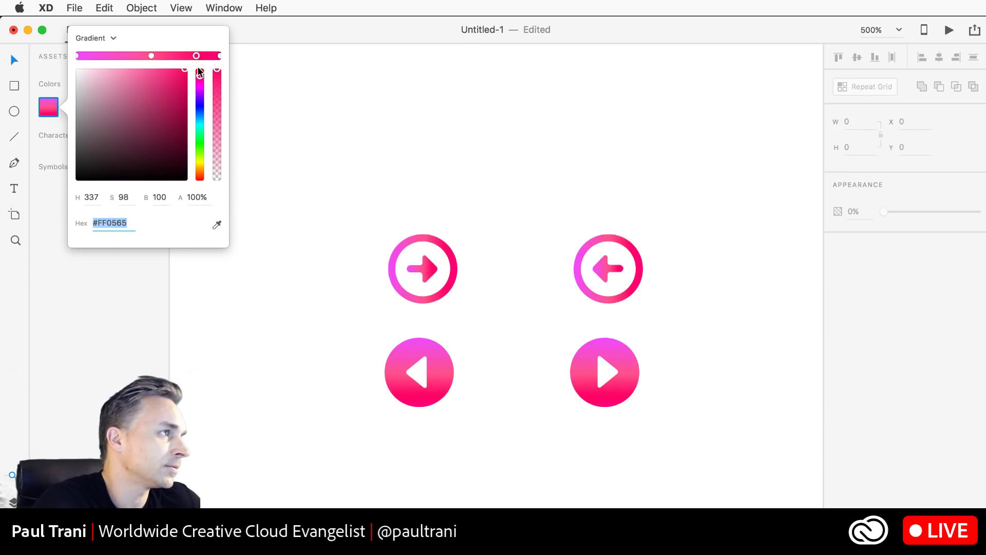
pyautogui.moveTo(198, 68); pyautogui.dragTo(200, 100)
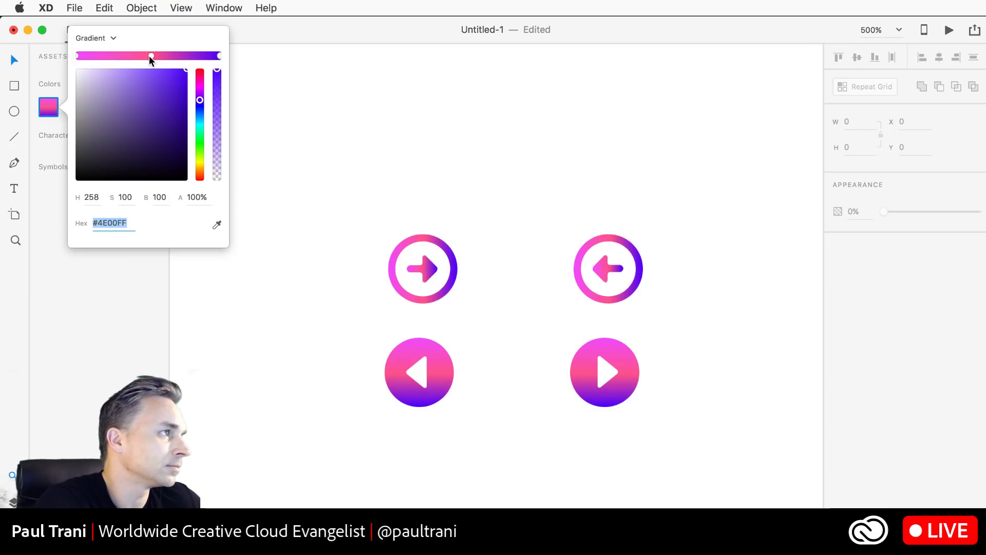
pyautogui.moveTo(151, 56); pyautogui.dragTo(155, 94)
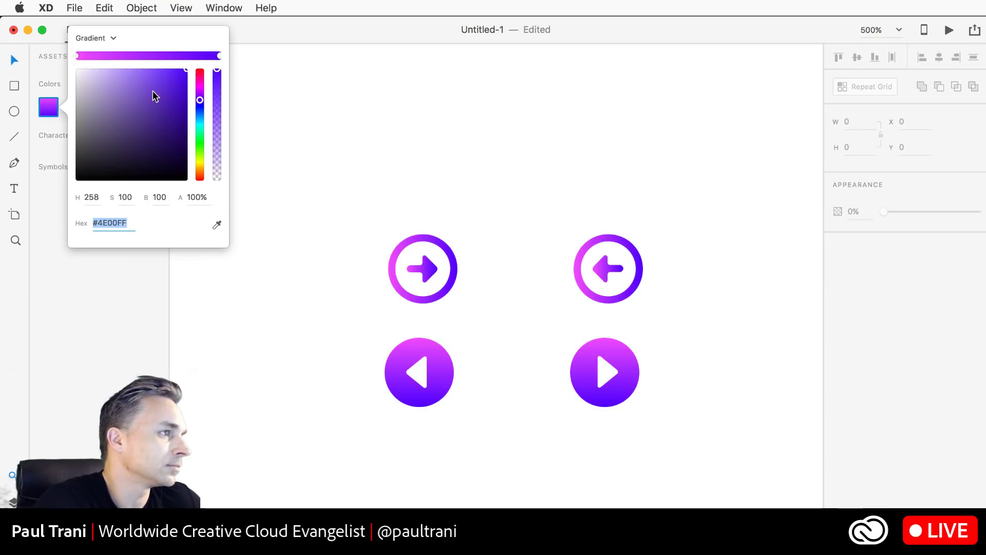
pyautogui.click(320, 105)
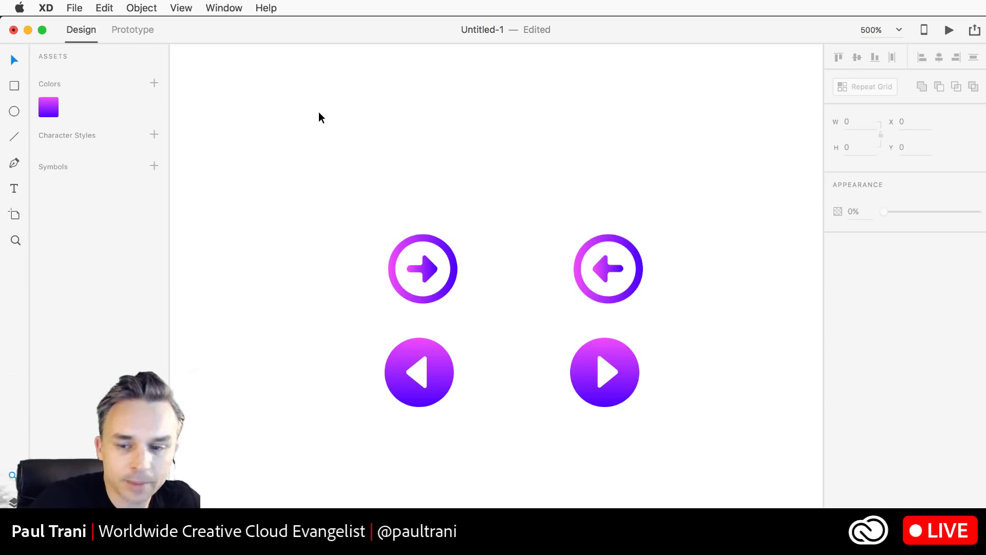
# - Switch to Photoshop and display the contents of the Food library
pyautogui.press('super+Tab')
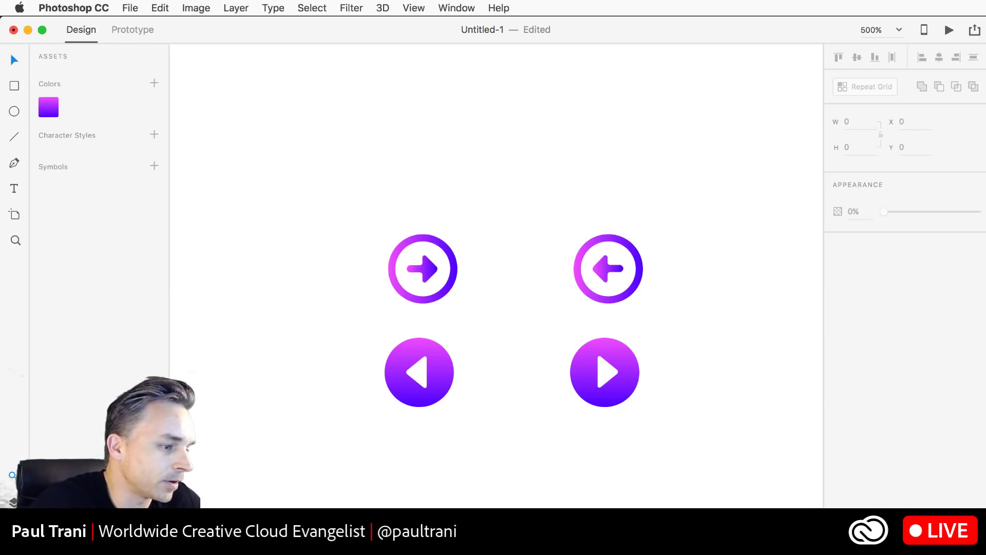
pyautogui.moveTo(197, 163); pyautogui.dragTo(202, 185)
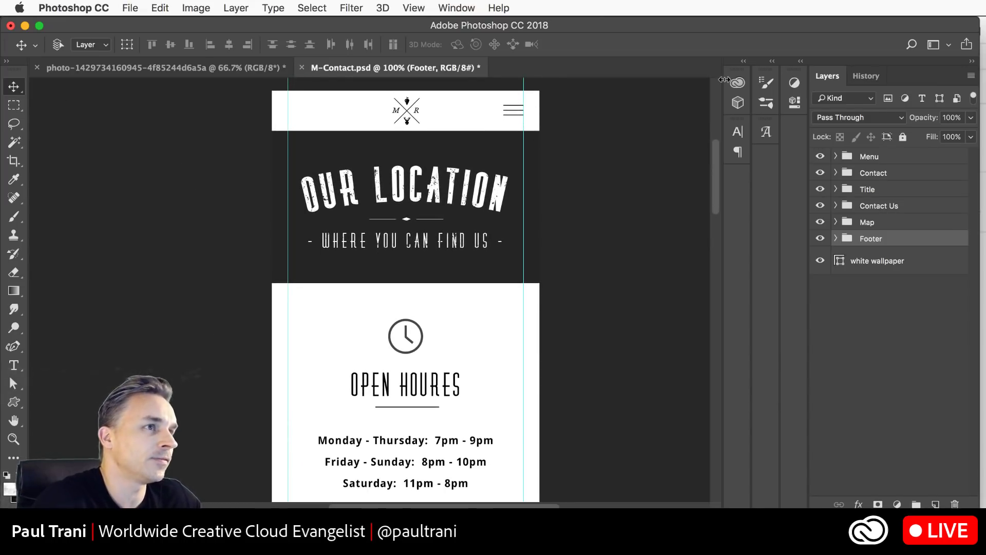
pyautogui.click(742, 63)
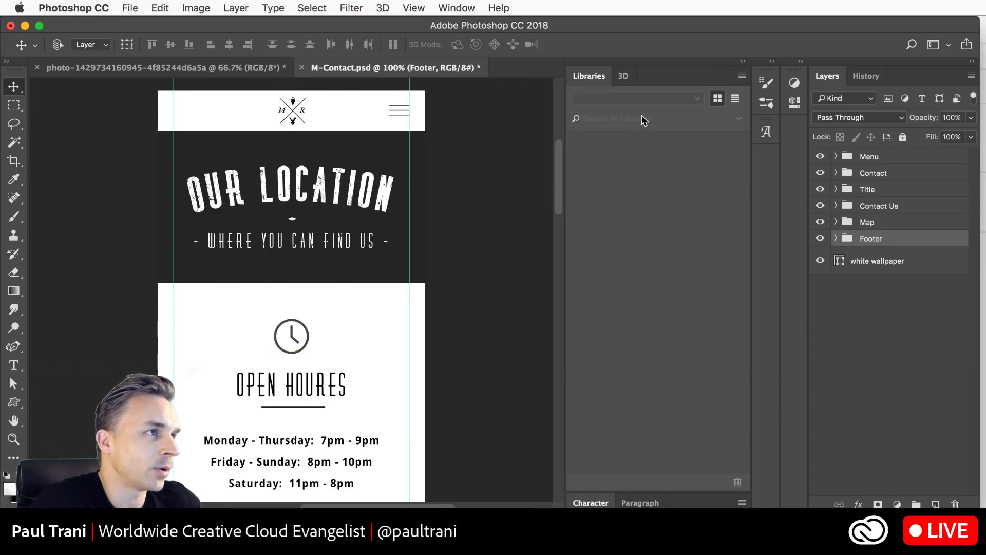
pyautogui.click(695, 100)
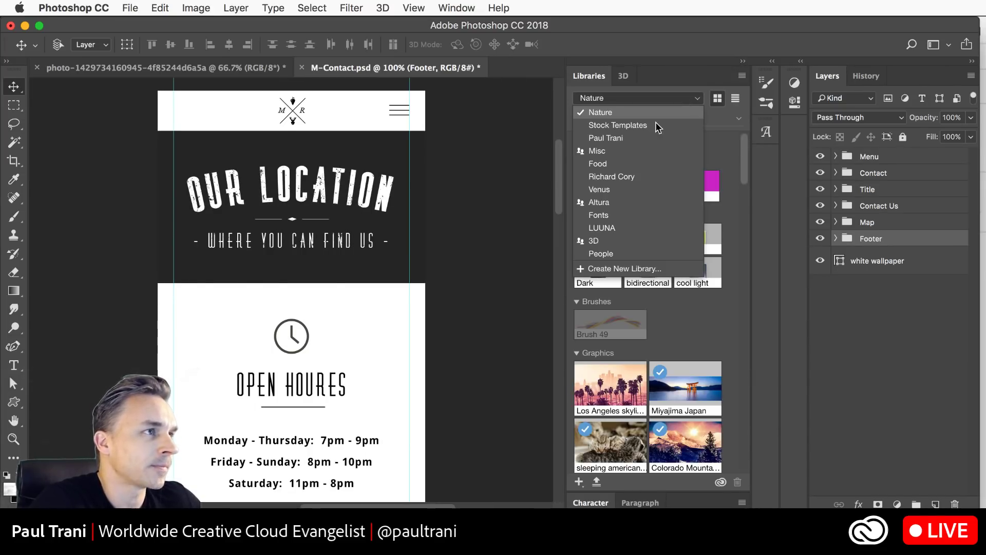
pyautogui.click(631, 164)
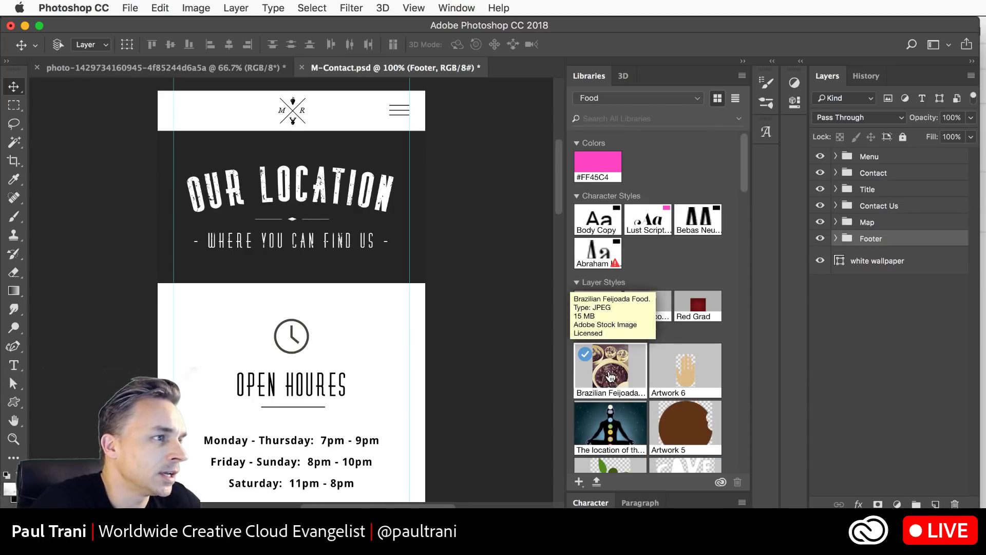
# - Open the Brazilian Feijoada and Indian people eating biryani rice stock photos from the Food library
pyautogui.doubleClick(610, 376)
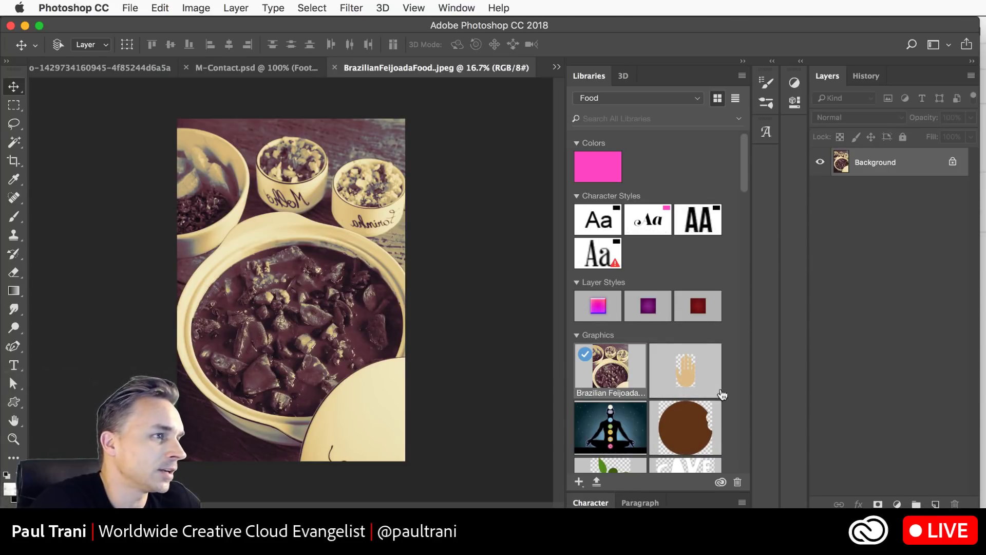
pyautogui.scroll(-5, 634, 361)
pyautogui.scroll(-10, 635, 361)
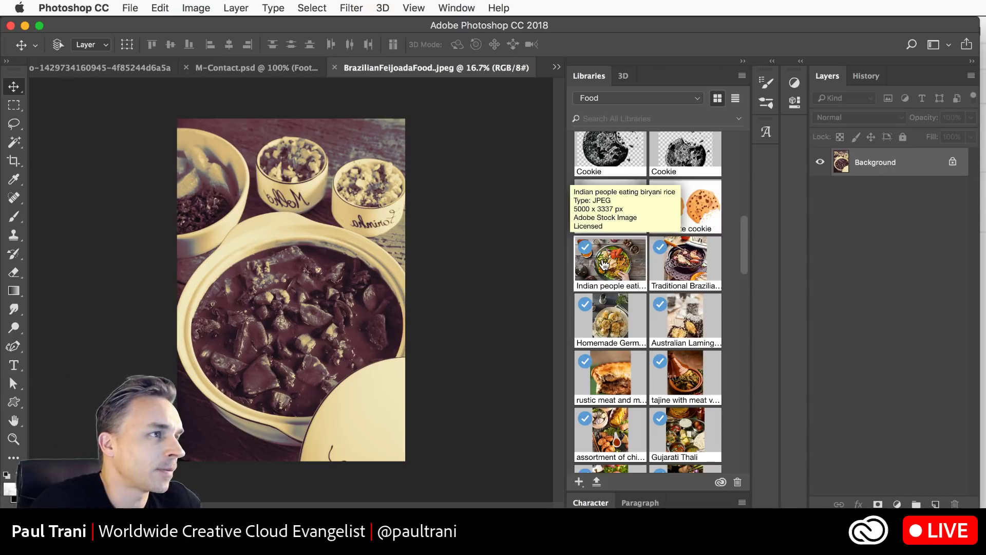
pyautogui.doubleClick(604, 264)
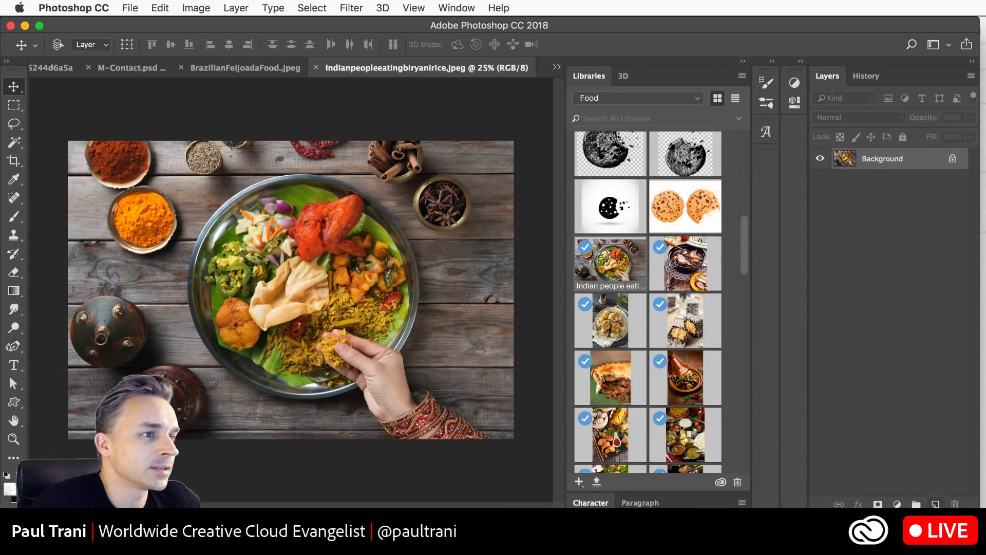
# - Fill a new layer above the biryani photo with a diagonal pink-to-blue radial gradient and set its blend mode to Lighten
pyautogui.click(935, 505)
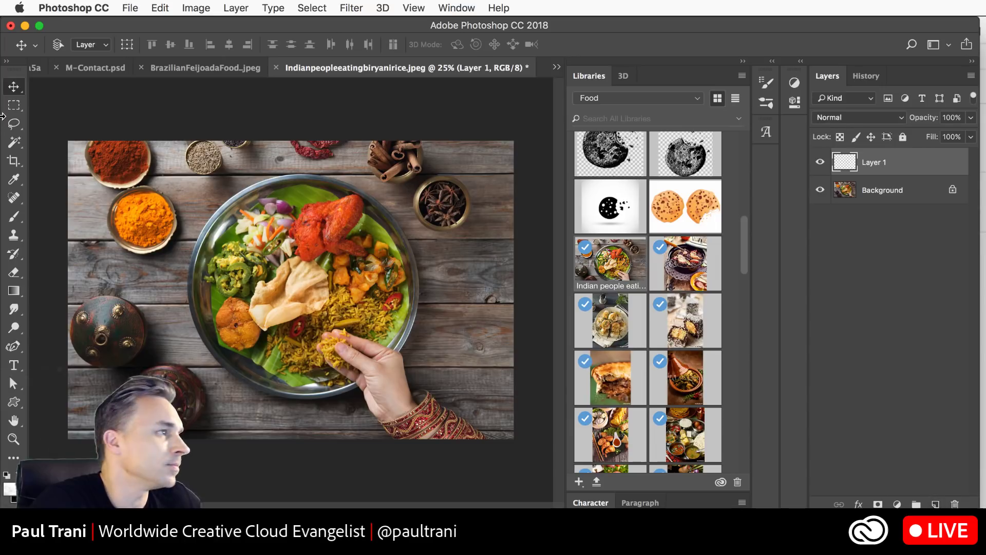
pyautogui.click(13, 291)
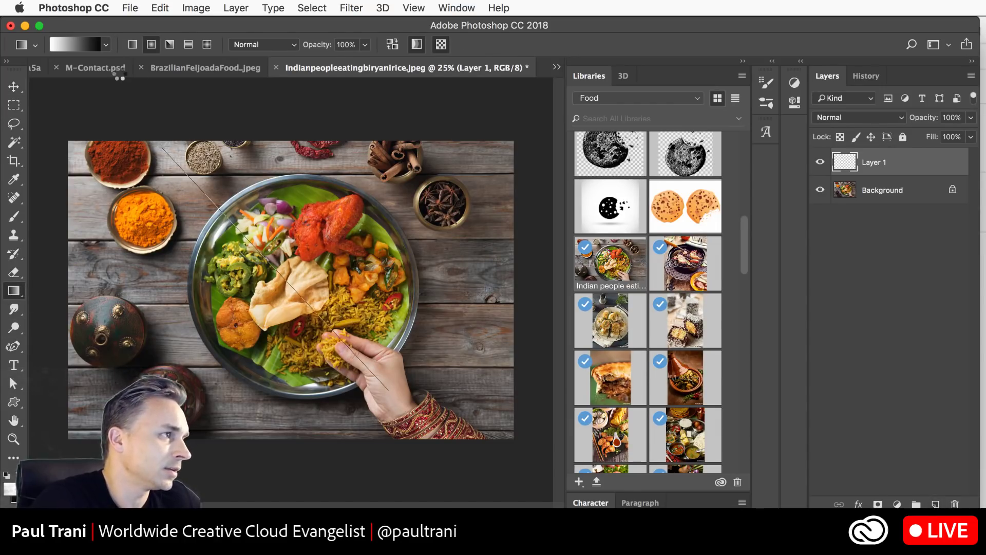
pyautogui.click(106, 45)
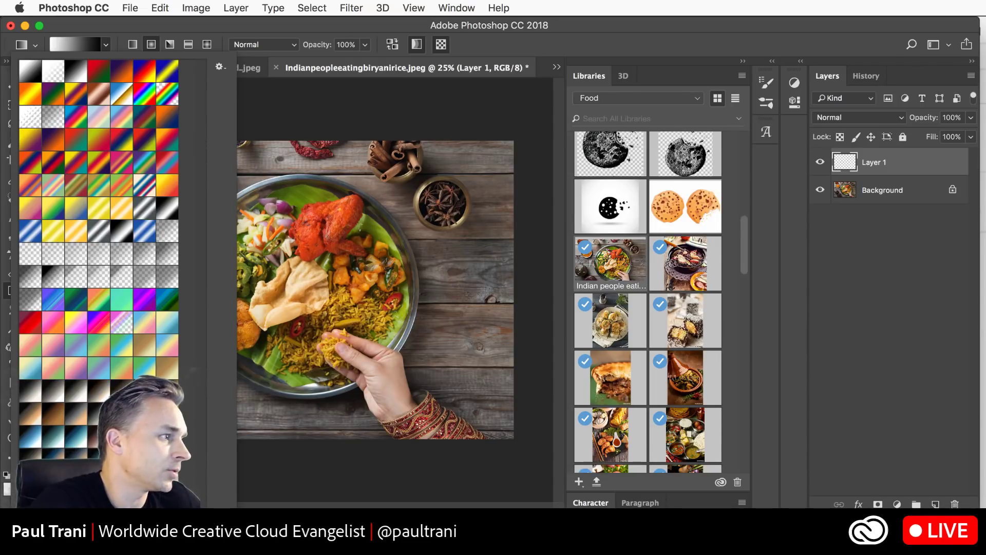
pyautogui.click(98, 322)
pyautogui.click(331, 179)
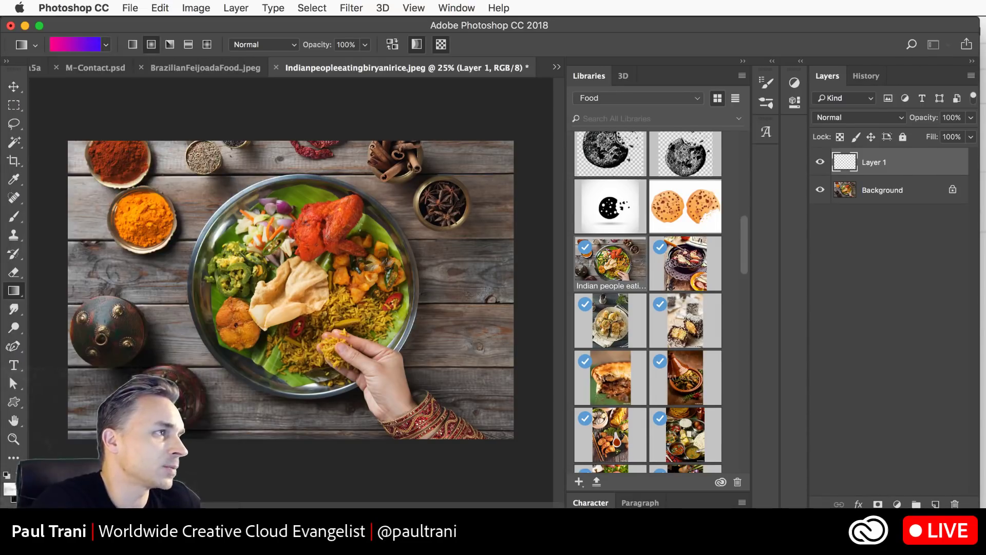
pyautogui.moveTo(211, 172); pyautogui.dragTo(419, 429)
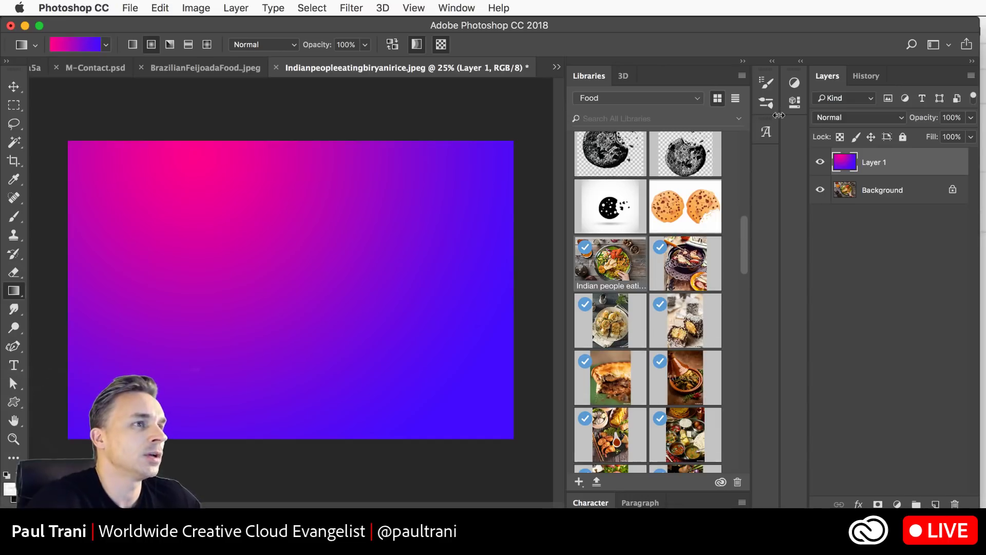
pyautogui.click(834, 118)
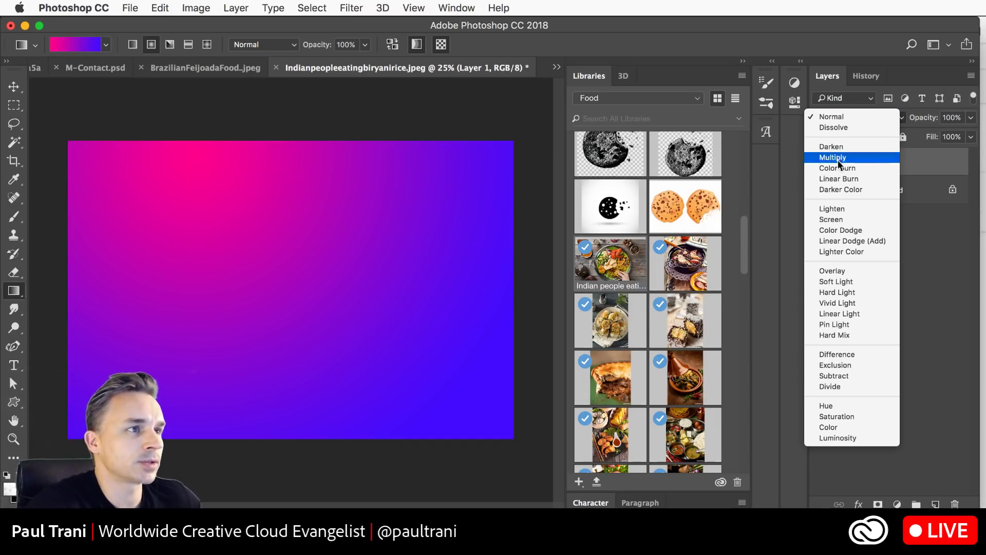
pyautogui.click(863, 215)
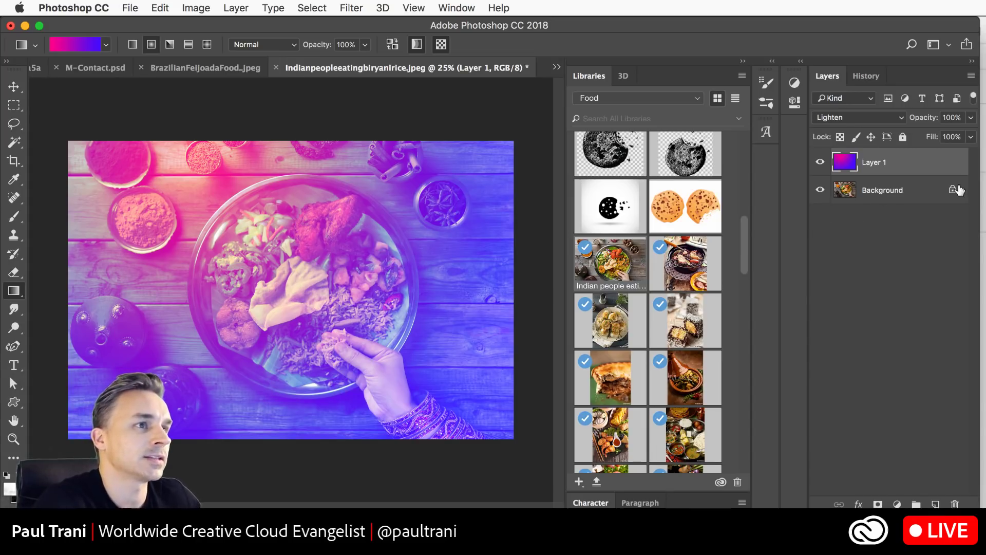
# - Unlock the background layer and add both layers to the Food library as one graphic named bkgd
pyautogui.click(953, 190)
pyautogui.keyDown('shift'); pyautogui.click(868, 163); pyautogui.keyUp('shift')
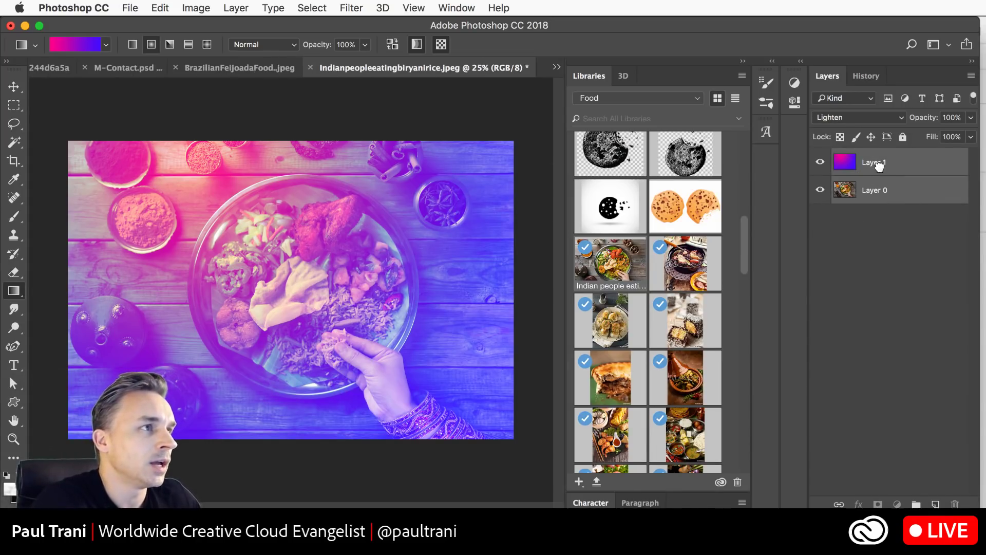
pyautogui.moveTo(874, 163); pyautogui.dragTo(625, 183)
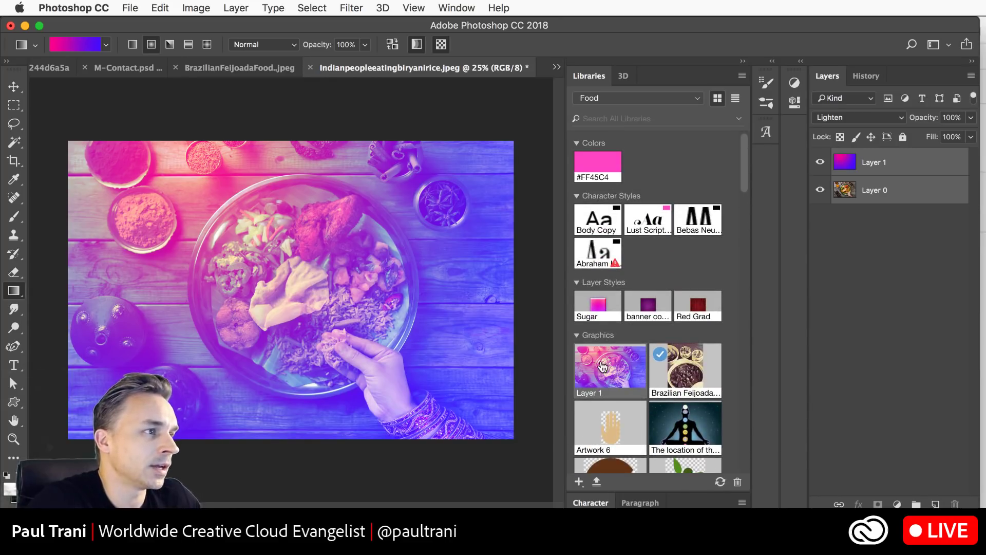
pyautogui.doubleClick(588, 393)
pyautogui.write('bl')
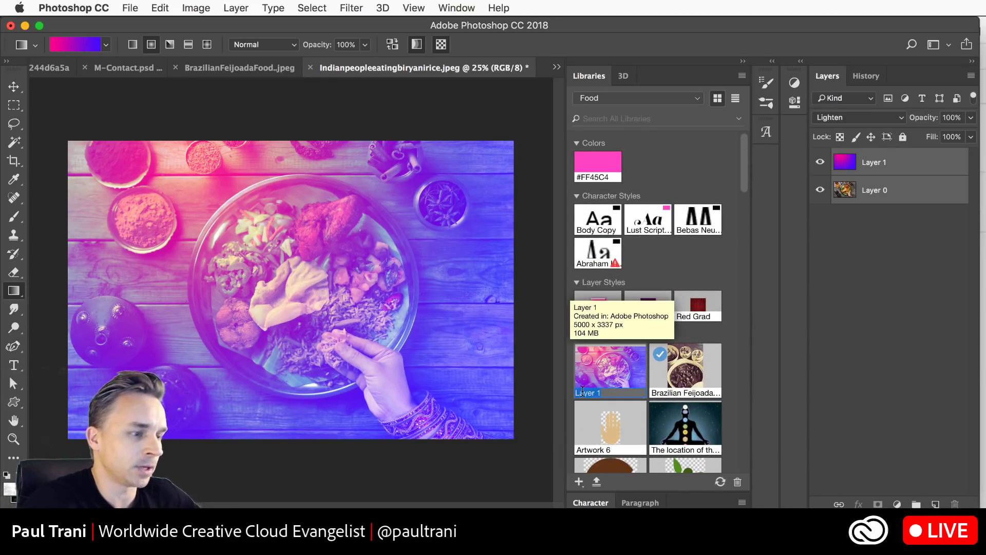
pyautogui.write('kgd')
pyautogui.press('Return')
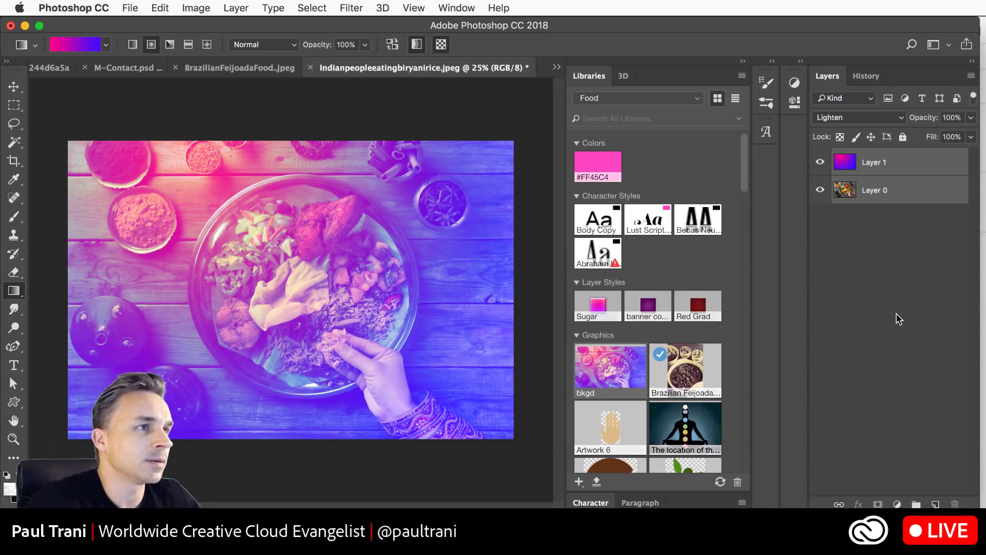
# - Select the entire canvas with the gradient layer active and copy the merged image
pyautogui.click(896, 314)
pyautogui.click(869, 172)
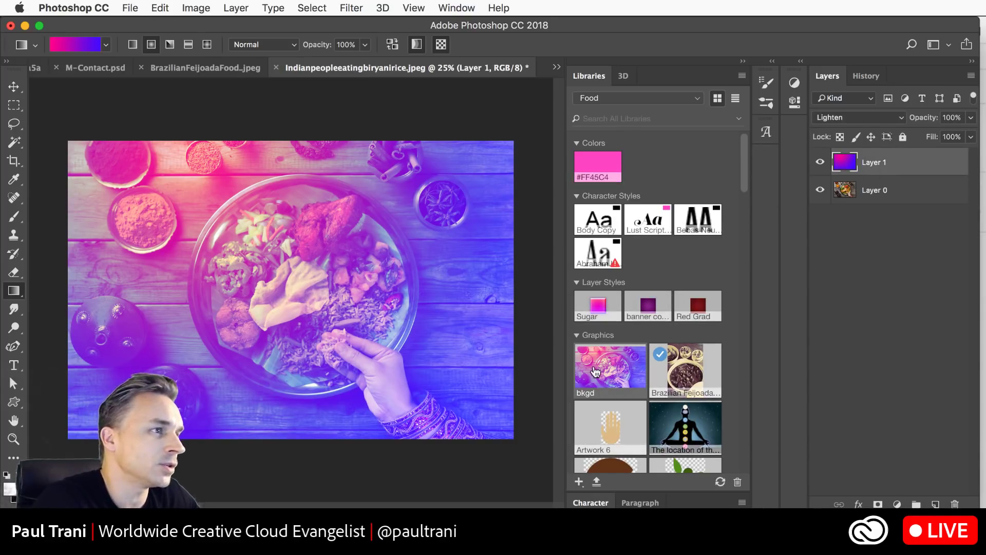
pyautogui.click(743, 61)
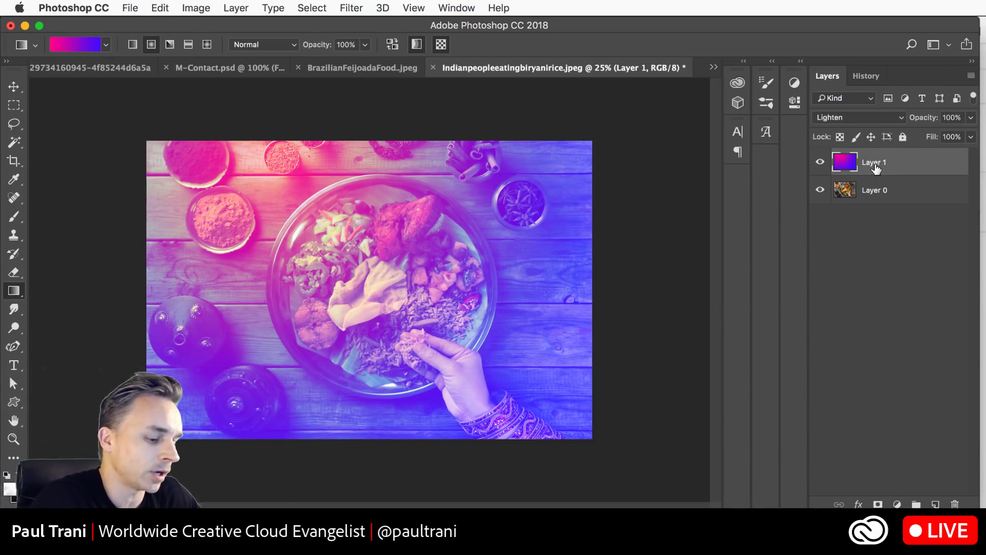
pyautogui.press('super+a')
pyautogui.click(159, 8)
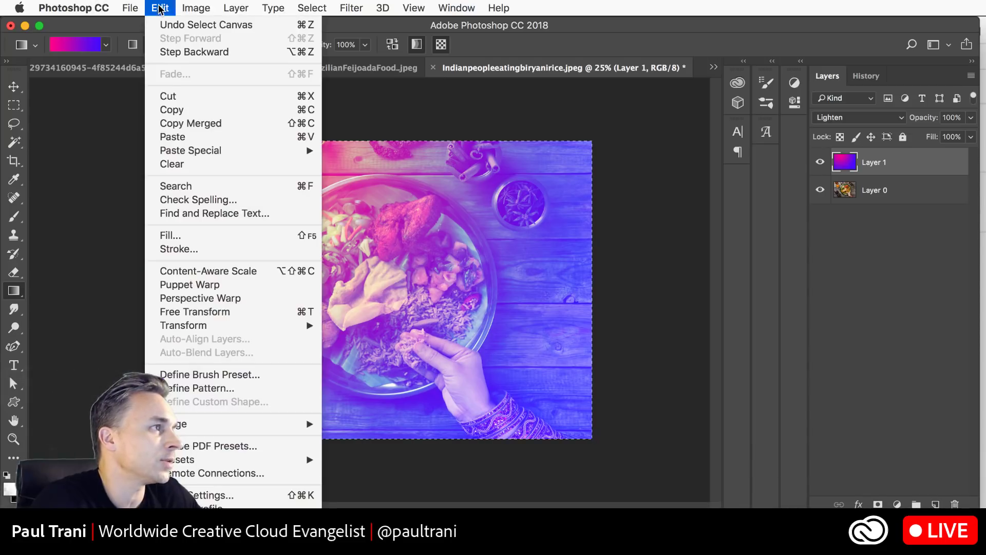
pyautogui.click(169, 124)
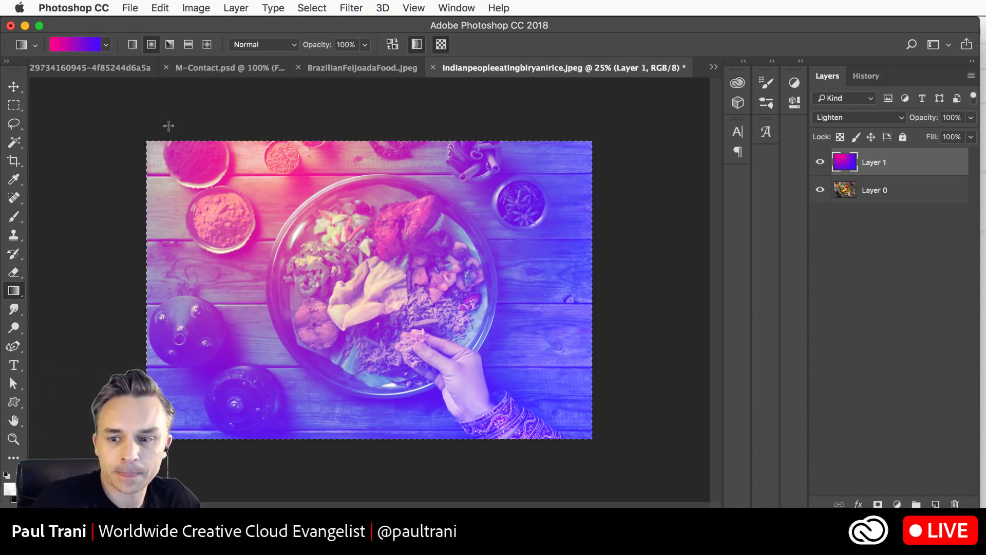
# - Switch to Adobe XD and draw a rectangle about 334 by 270 from the artboard's upper-left corner
pyautogui.click(26, 26)
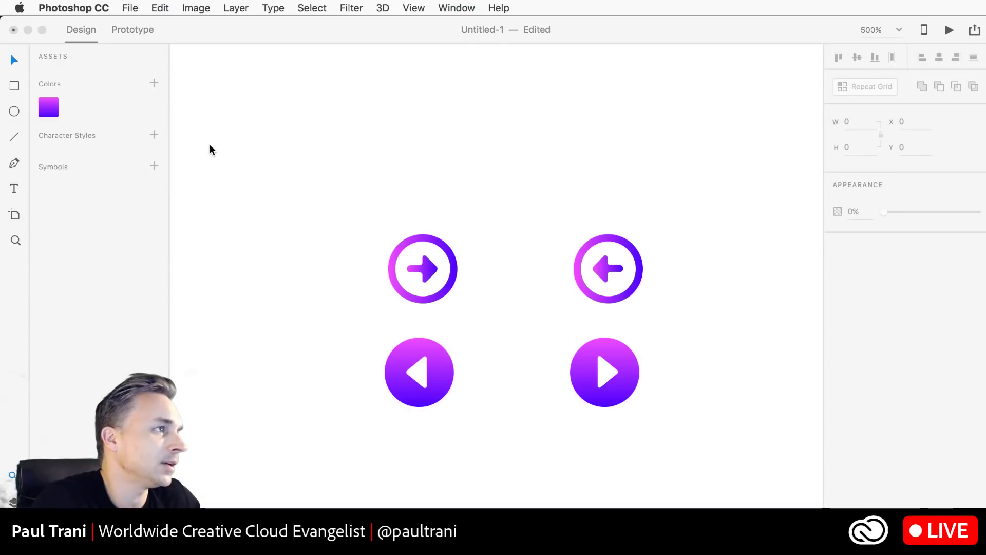
pyautogui.click(254, 173)
pyautogui.press('super+1')
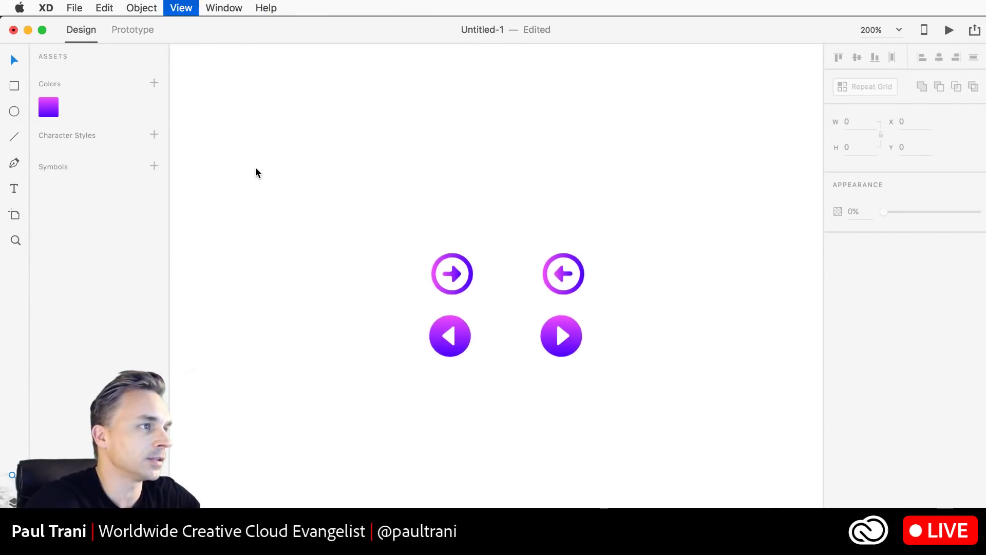
pyautogui.press('super+minus')
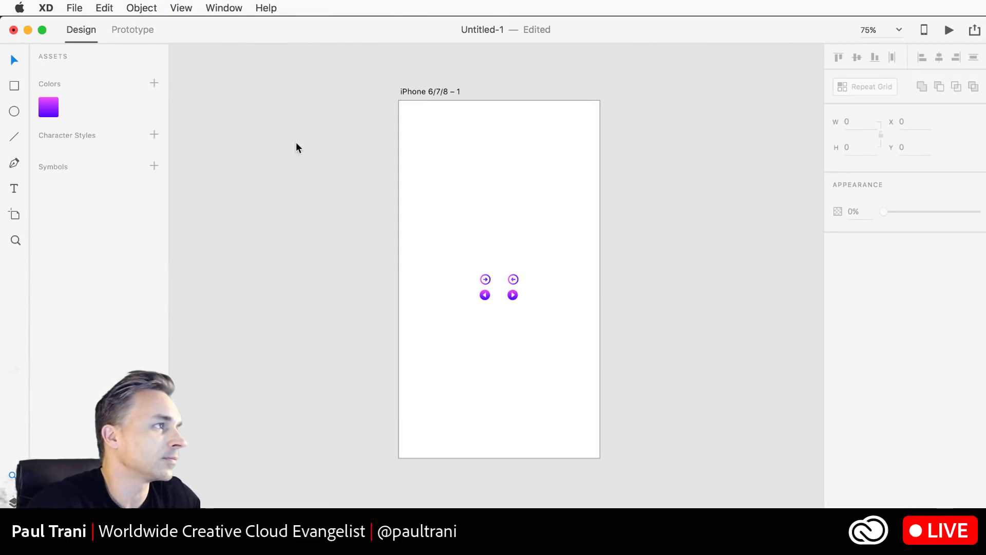
pyautogui.click(12, 88)
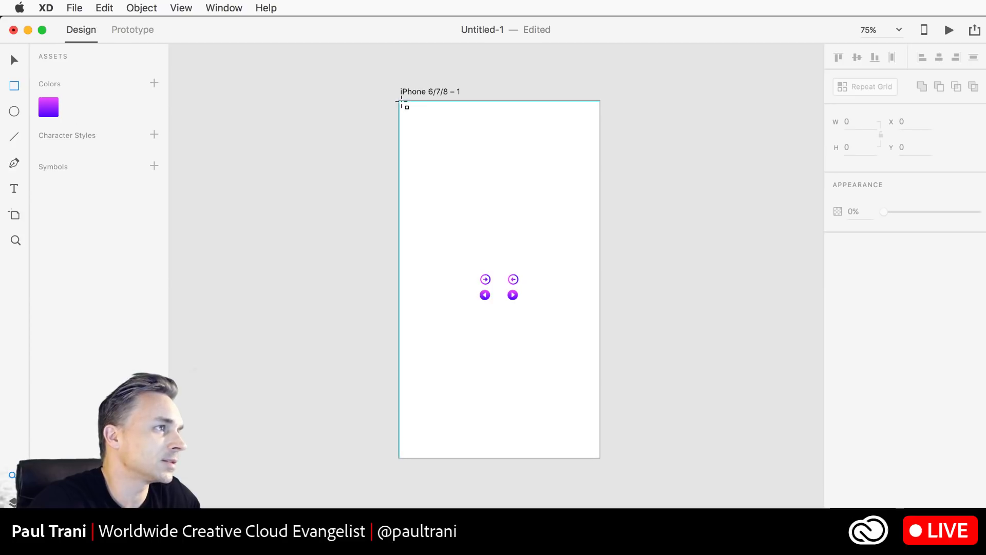
pyautogui.moveTo(400, 101)
pyautogui.mouseDown()
pyautogui.moveTo(403, 118)
pyautogui.moveTo(561, 303)
pyautogui.moveTo(578, 245)
pyautogui.mouseUp()
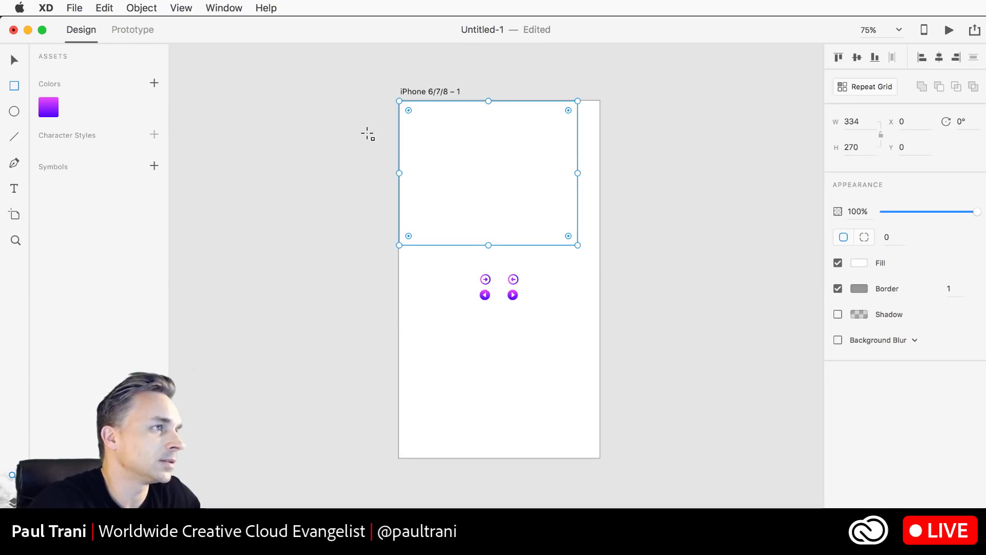
# - Paste the merged photo into the artboard and scale it down to about 1352 by 903
pyautogui.click(103, 8)
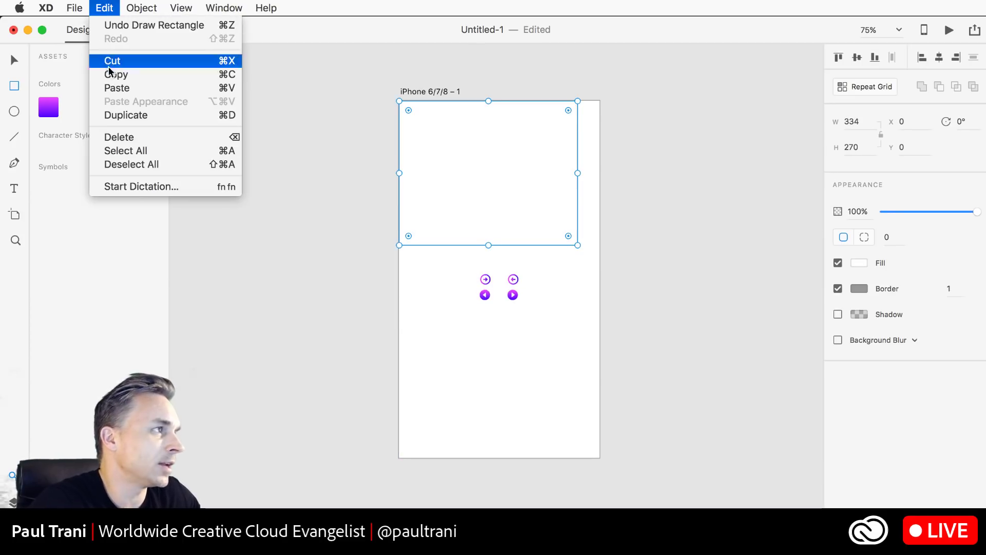
pyautogui.click(112, 90)
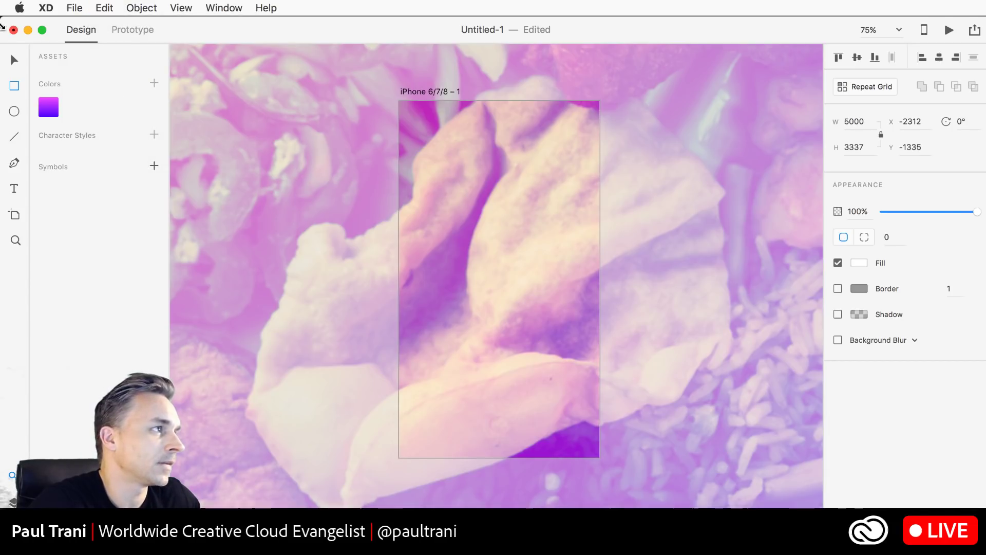
pyautogui.click(14, 61)
pyautogui.press('super+minus')
pyautogui.press('super+minus')
pyautogui.press('super+minus')
pyautogui.press('super+minus')
pyautogui.press('super+minus')
pyautogui.press('super+minus')
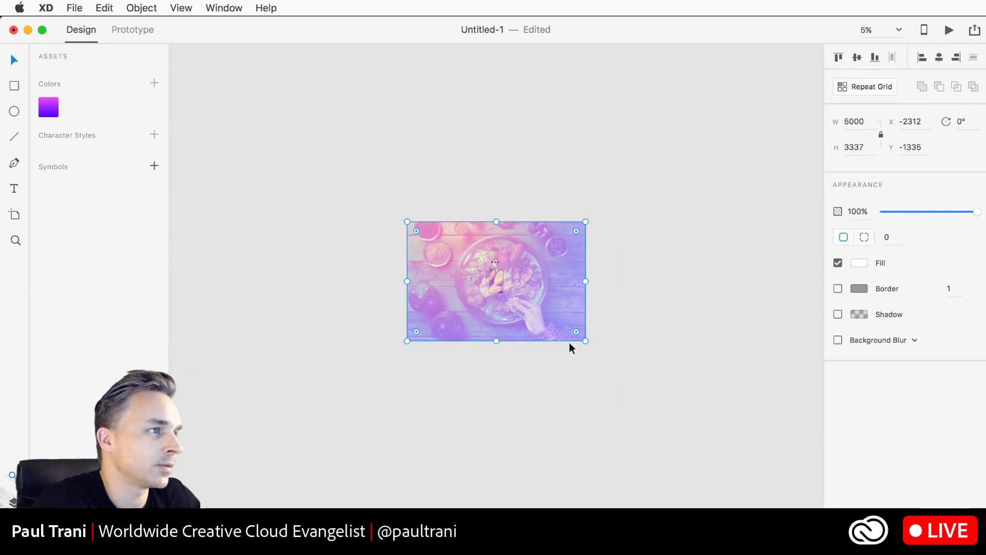
pyautogui.moveTo(584, 342); pyautogui.dragTo(507, 286)
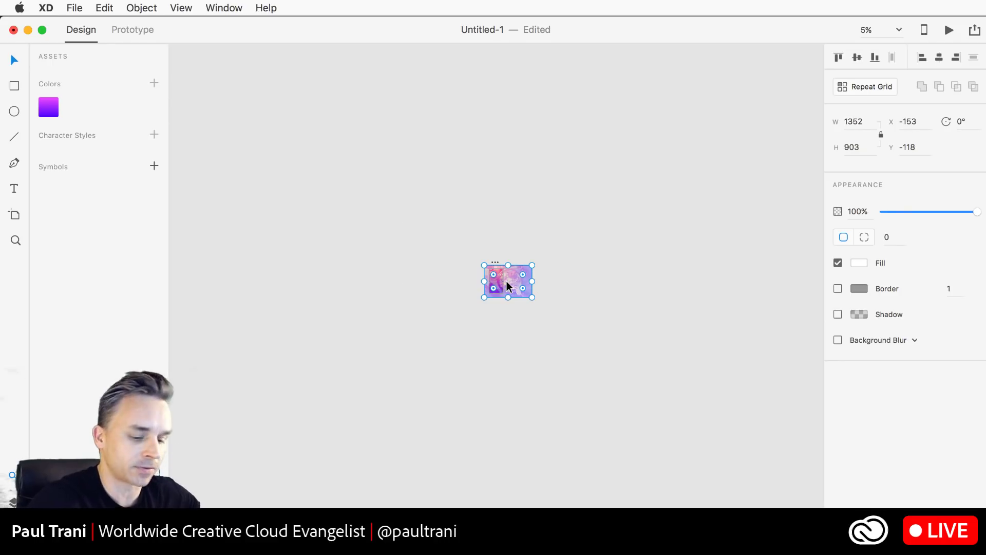
# - Scale the pasted photo to about 962 by 642 and align it with the artboard's upper-left corner at X 0, Y 0
pyautogui.press('super+equal')
pyautogui.press('super+equal')
pyautogui.press('super+equal')
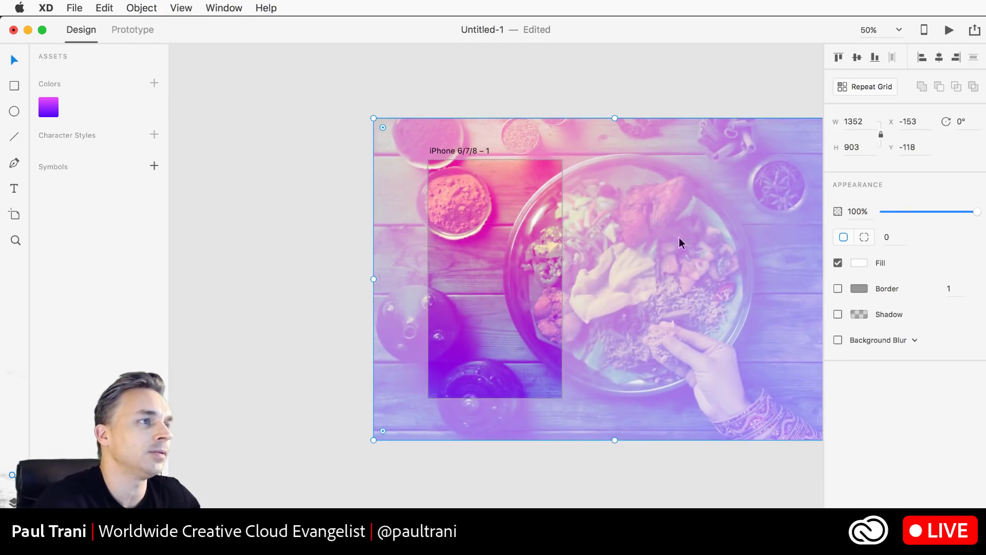
pyautogui.moveTo(679, 238); pyautogui.dragTo(489, 132)
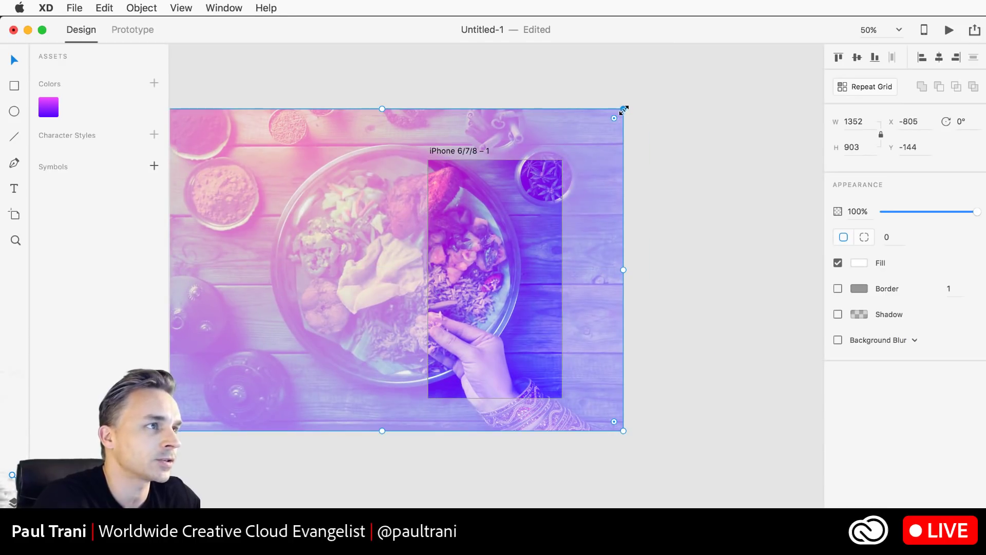
pyautogui.moveTo(624, 110); pyautogui.dragTo(593, 203)
pyautogui.moveTo(300, 275); pyautogui.dragTo(587, 227)
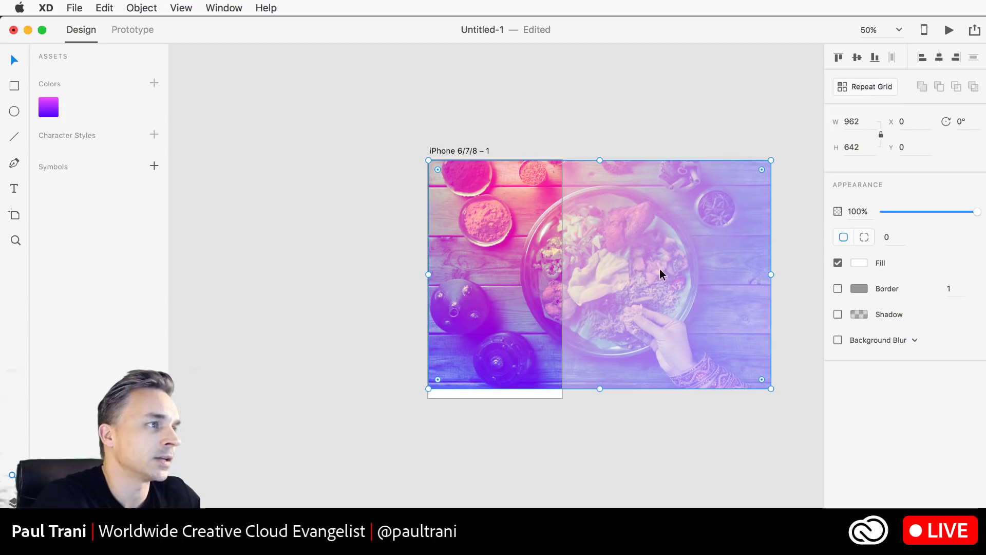
# - Enlarge the gradient-tinted photo to about 999 by 667, shift it to about X -226, Y 0, and send it to the back
pyautogui.moveTo(771, 388); pyautogui.dragTo(784, 398)
pyautogui.moveTo(565, 208); pyautogui.dragTo(485, 192)
pyautogui.rightClick(497, 181)
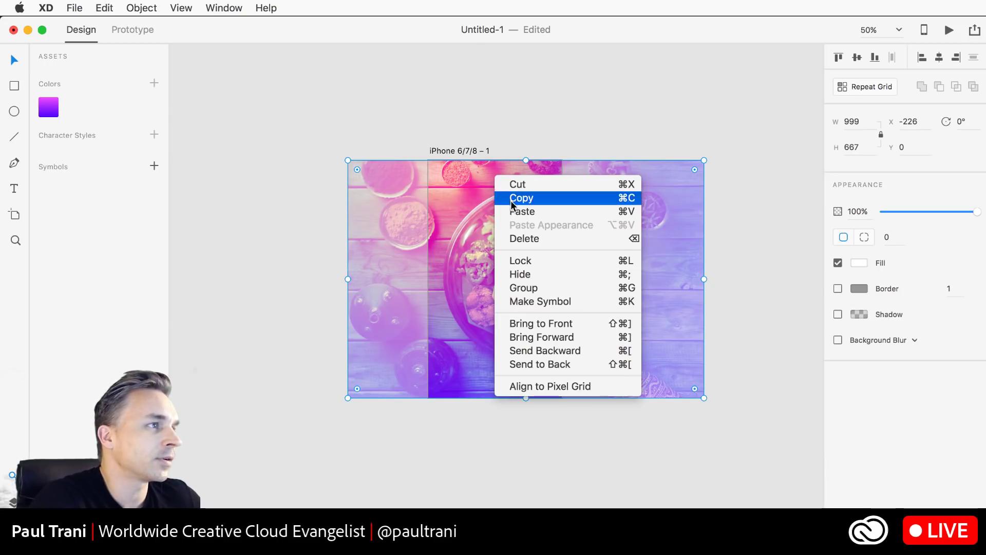
pyautogui.click(534, 369)
pyautogui.click(386, 112)
# - Delete the white rectangle and the gradient-tinted photo from the artboard, leaving the icons
pyautogui.click(467, 208)
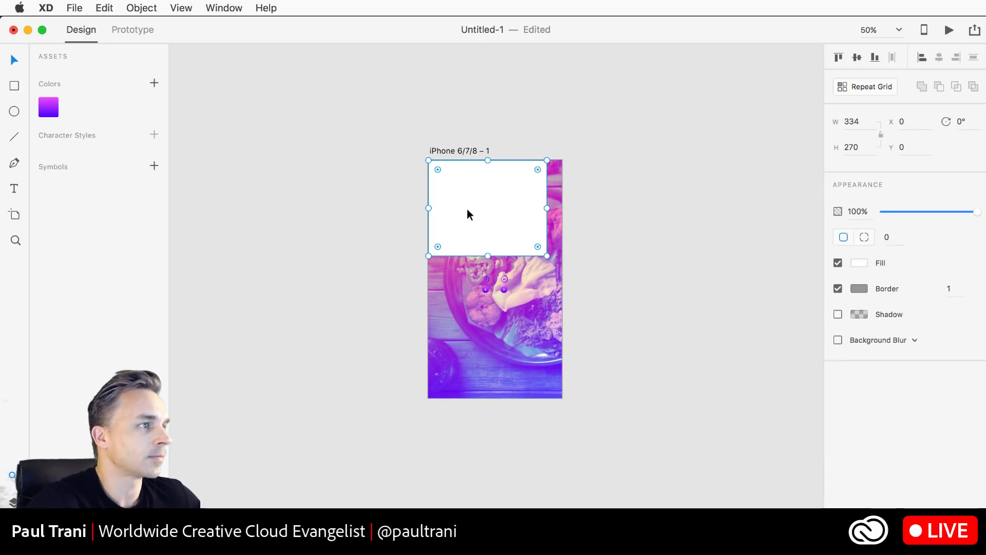
pyautogui.press('Delete')
pyautogui.press('super+1')
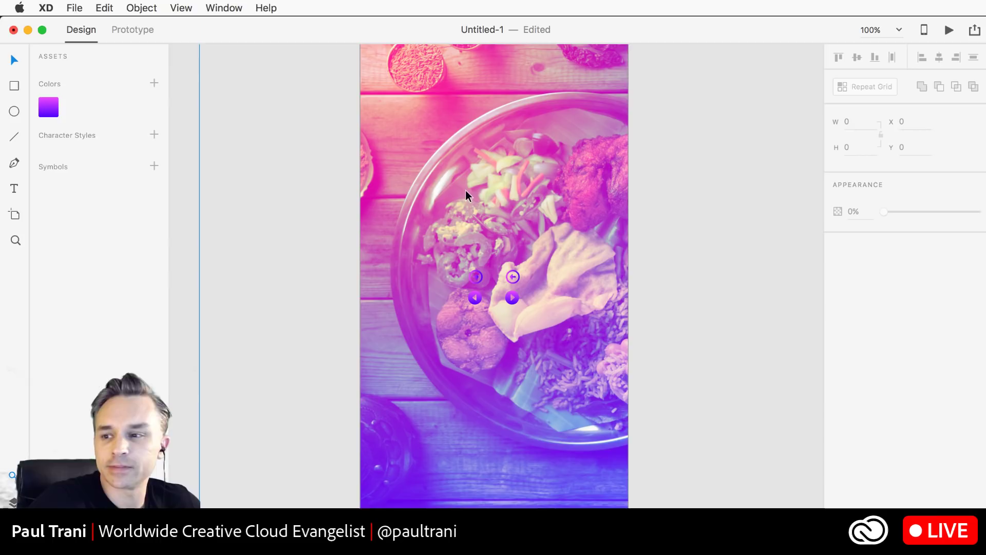
pyautogui.click(457, 199)
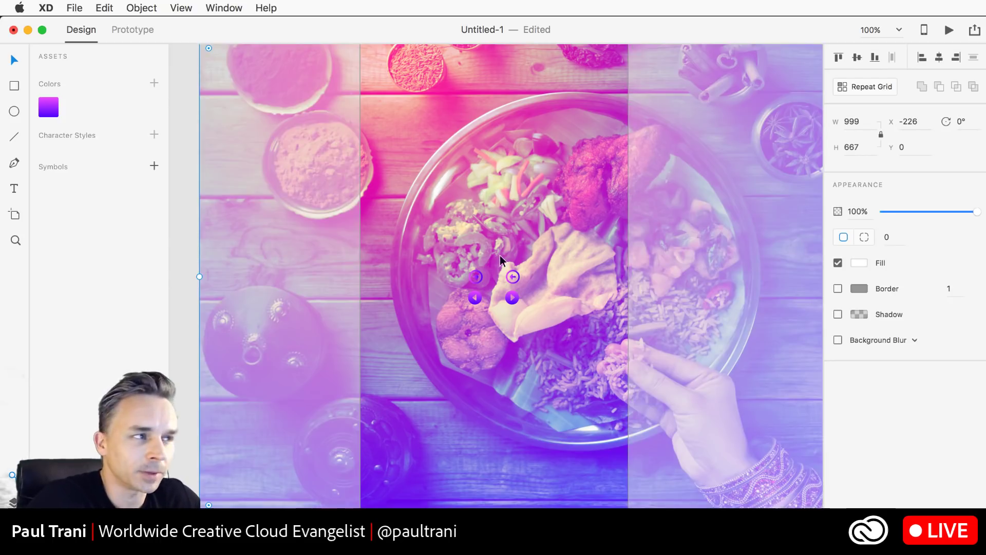
pyautogui.click(175, 145)
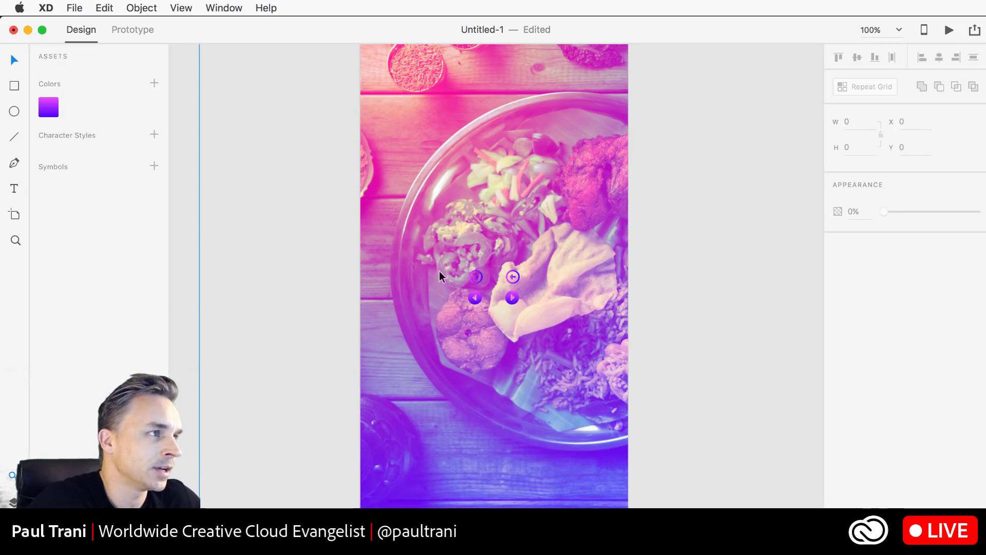
pyautogui.click(431, 124)
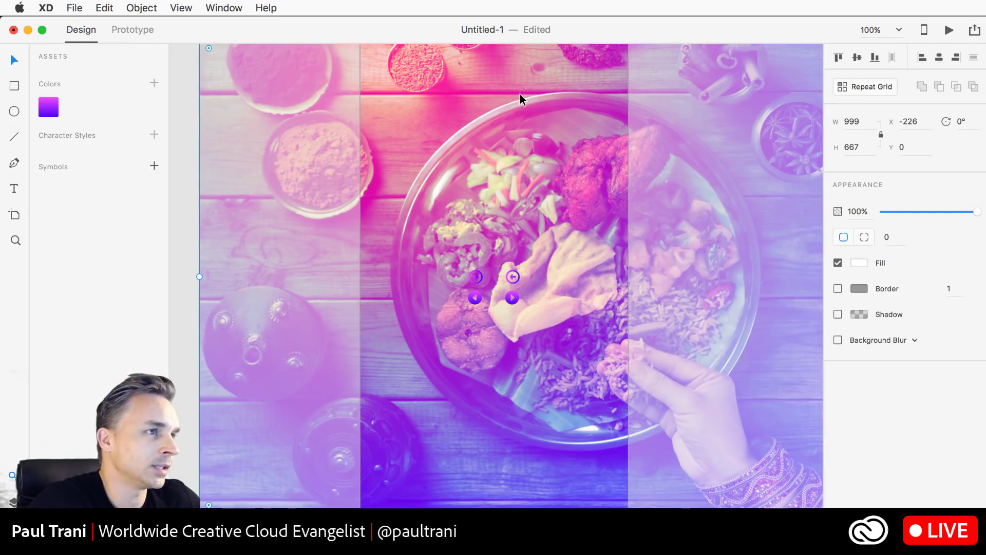
pyautogui.press('Delete')
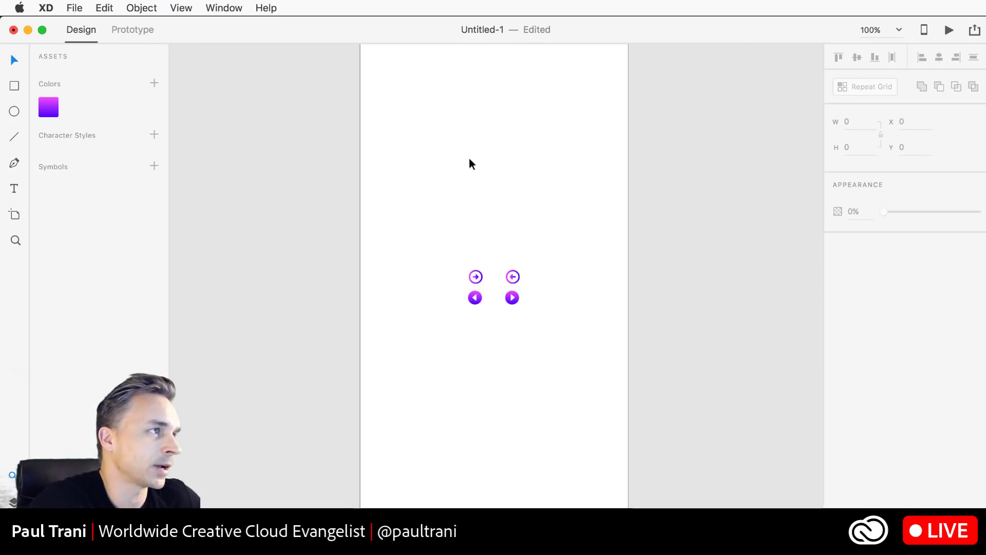
# - Open the Creative Cloud Libraries window and switch to the Food library
pyautogui.click(71, 9)
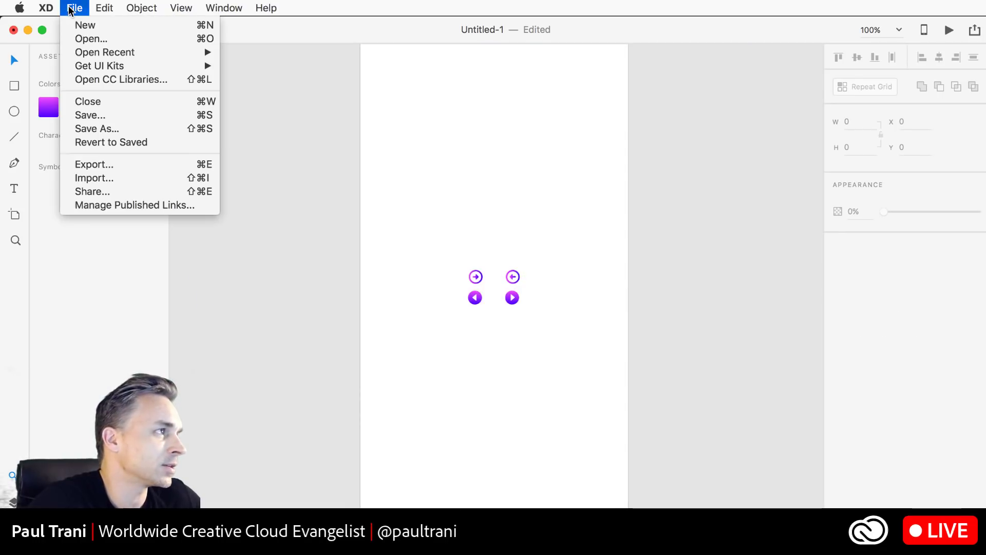
pyautogui.click(95, 81)
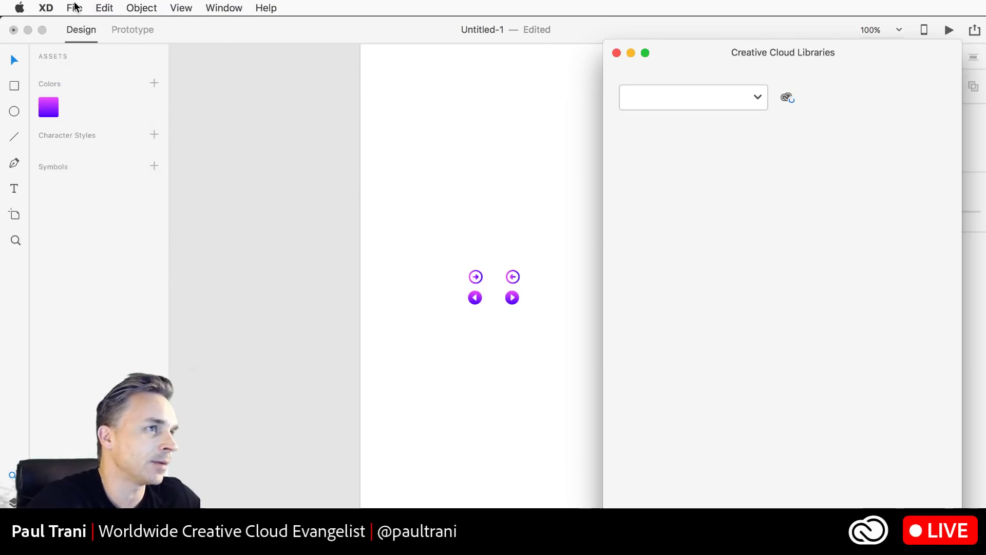
pyautogui.click(74, 6)
pyautogui.click(77, 6)
pyautogui.moveTo(781, 75); pyautogui.dragTo(479, 145)
pyautogui.click(481, 165)
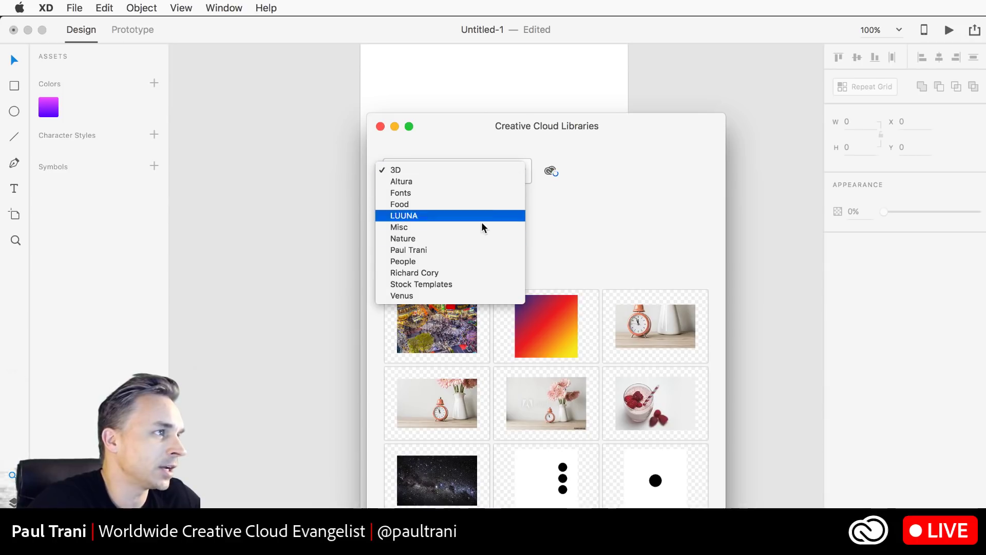
pyautogui.click(483, 206)
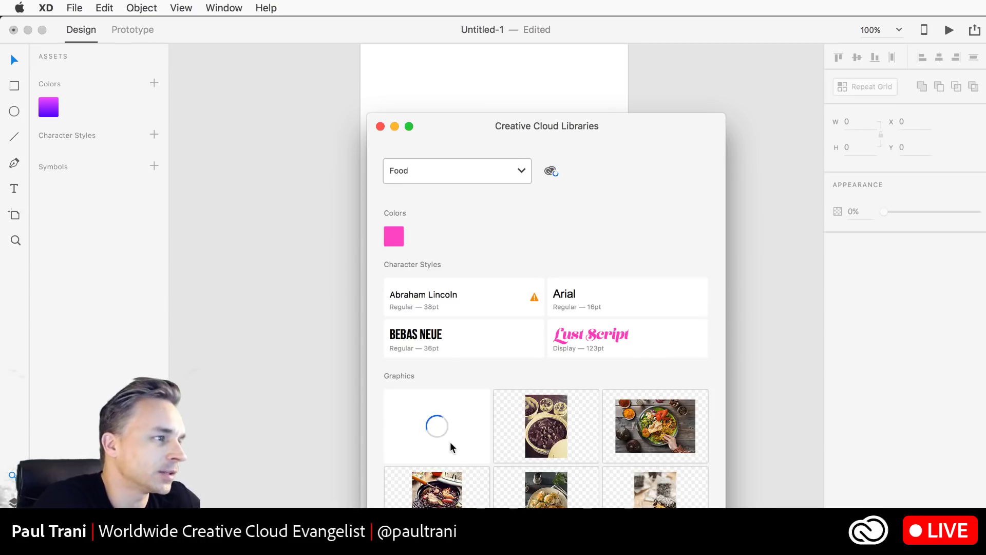
# - Place the fried shrimp and dumplings photo from the Food library onto the canvas and move the library window out of the way
pyautogui.scroll(-2, 427, 379)
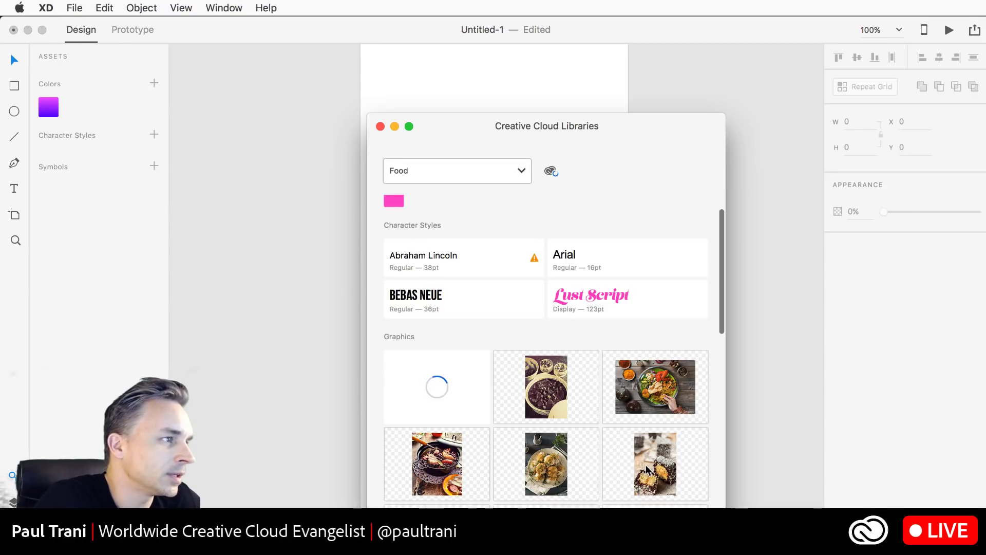
pyautogui.scroll(-4, 501, 470)
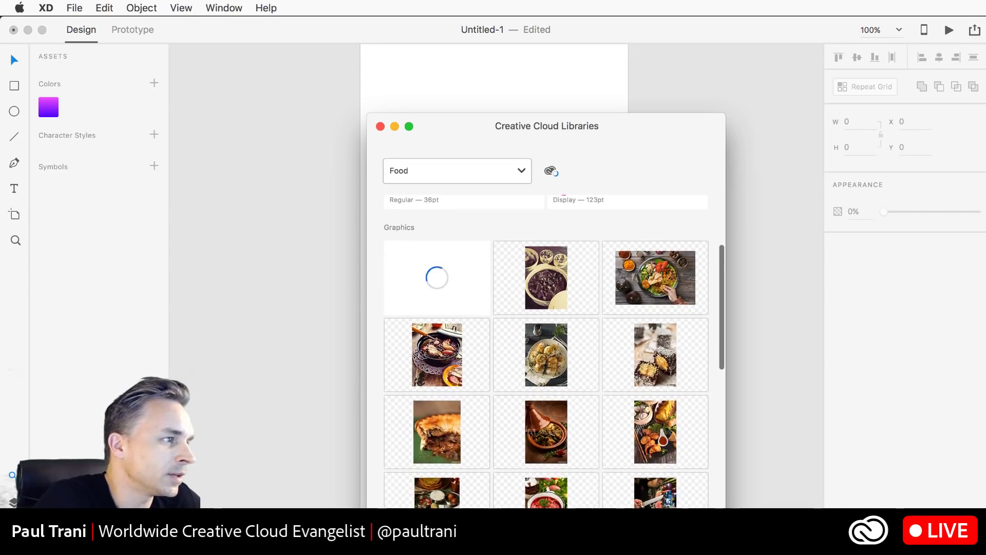
pyautogui.moveTo(655, 439); pyautogui.dragTo(295, 279)
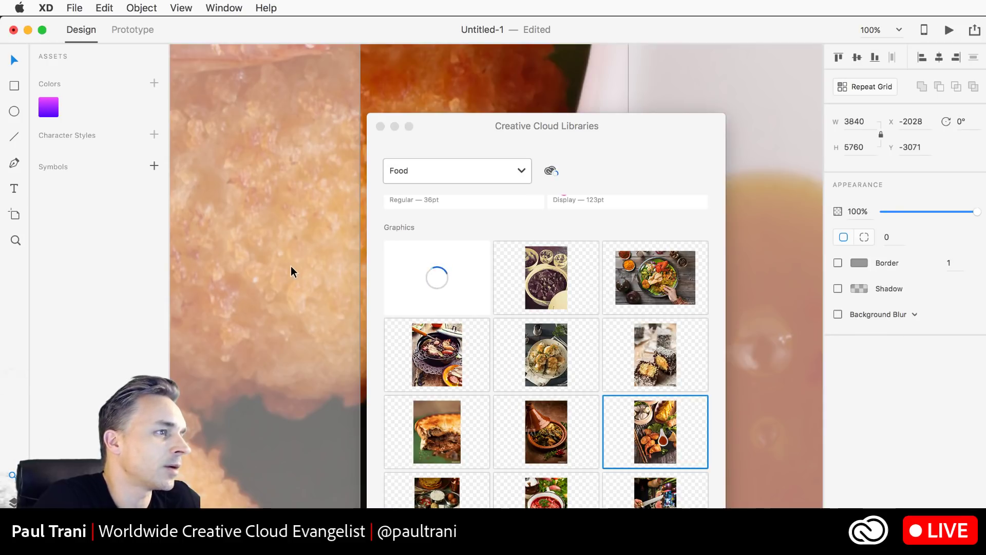
pyautogui.moveTo(442, 132); pyautogui.dragTo(835, 203)
pyautogui.click(556, 369)
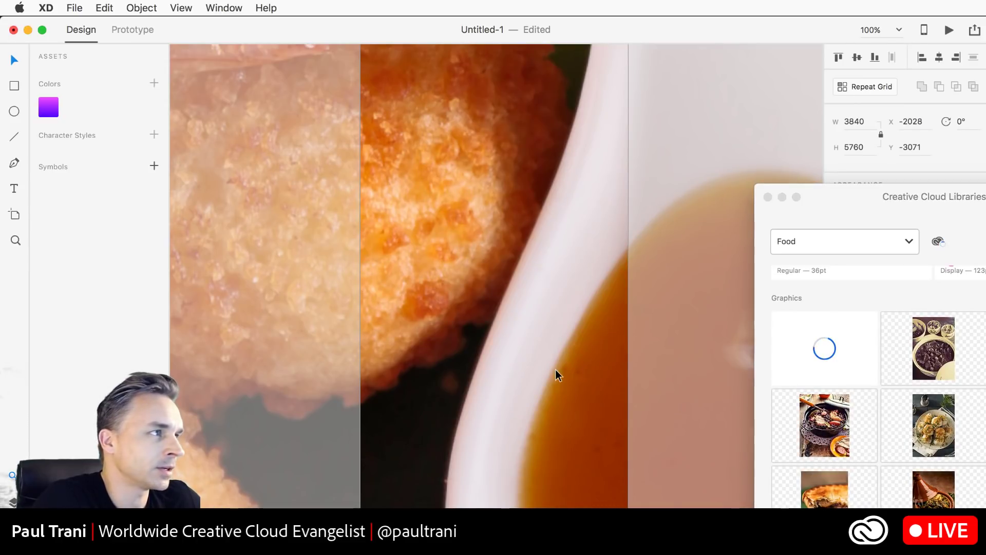
pyautogui.click(768, 197)
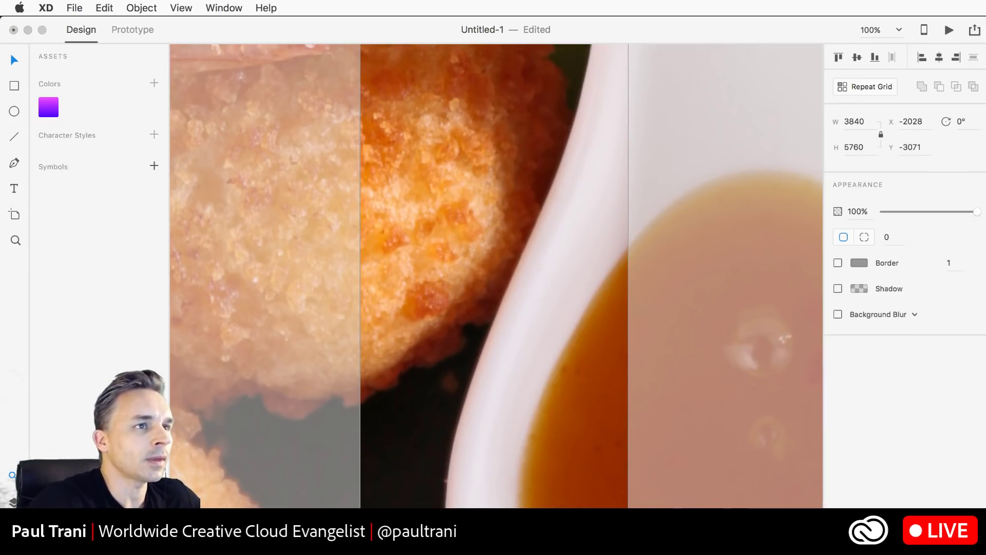
pyautogui.click(539, 142)
# - Scale the placed shrimp photo down to about 541 by 811 and move it over the artboard at about X 0, Y -72
pyautogui.moveTo(368, 136); pyautogui.dragTo(507, 396)
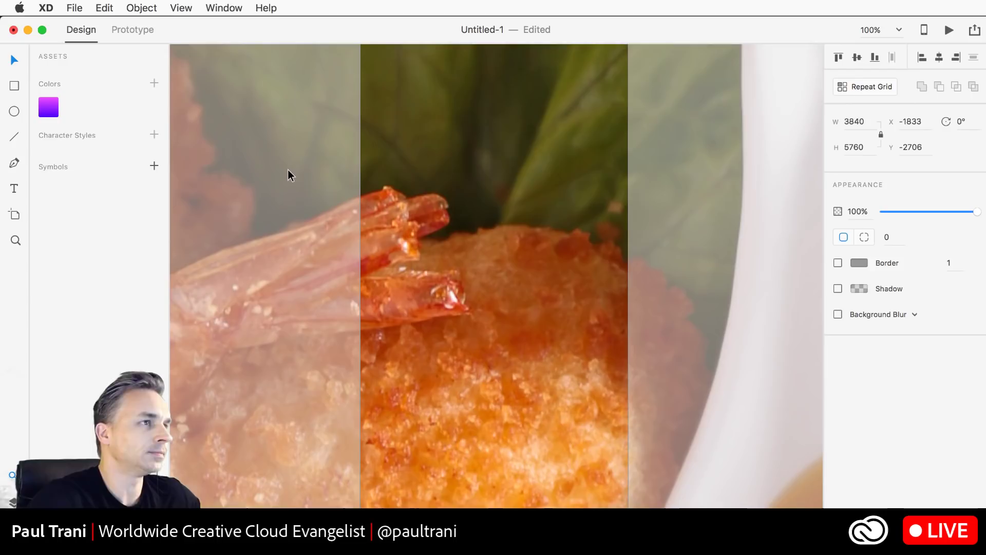
pyautogui.press('super+minus')
pyautogui.press('super+minus')
pyautogui.press('super+minus')
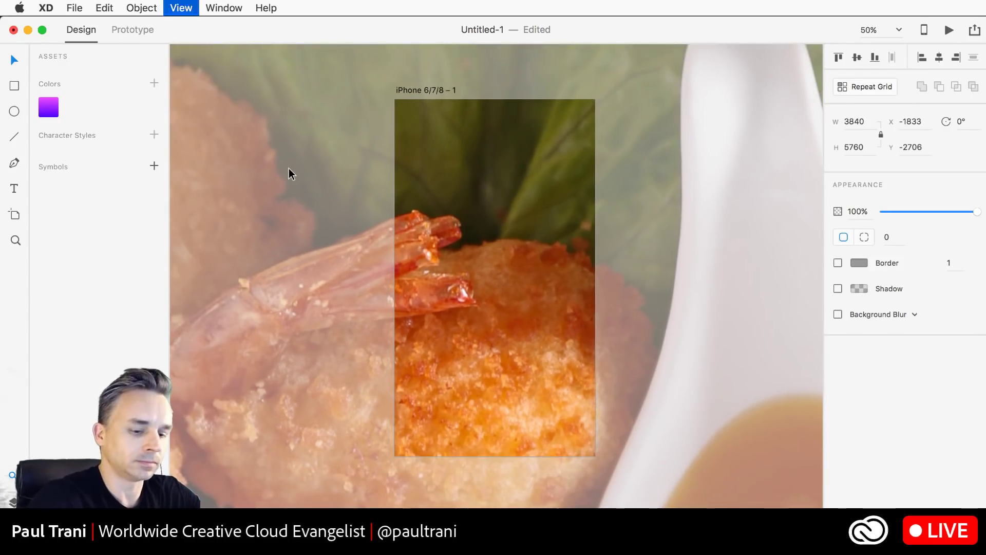
pyautogui.press('super+minus')
pyautogui.press('super+minus')
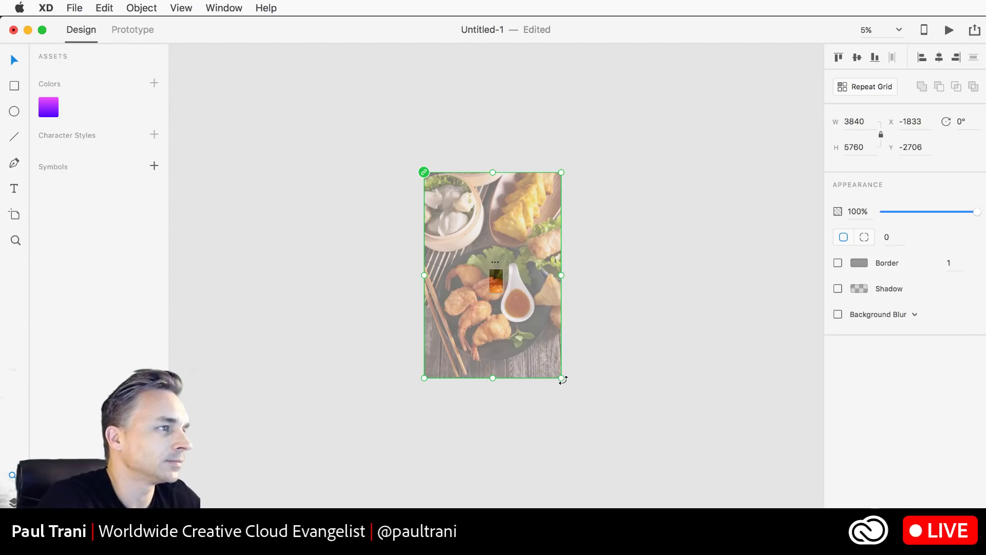
pyautogui.moveTo(562, 378); pyautogui.dragTo(443, 253)
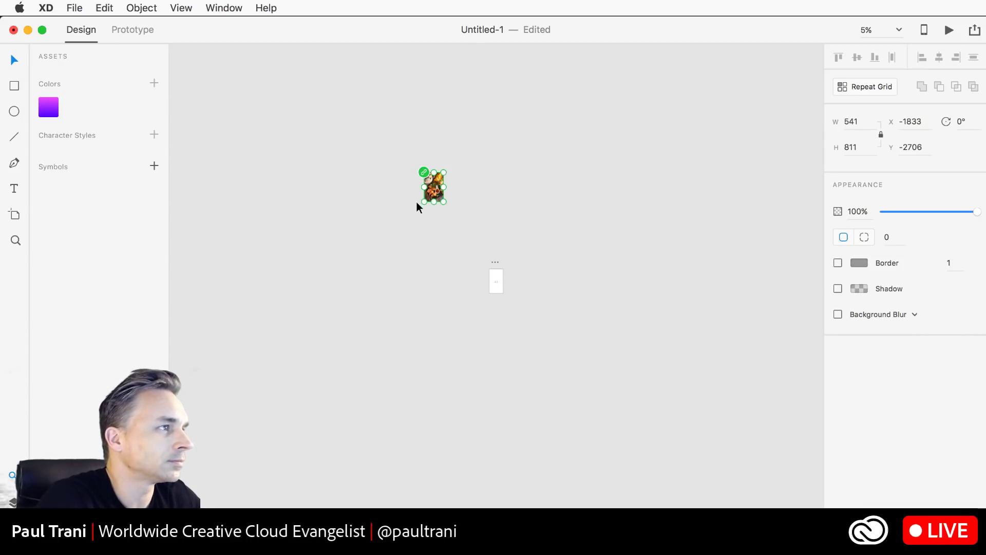
pyautogui.moveTo(432, 192); pyautogui.dragTo(498, 286)
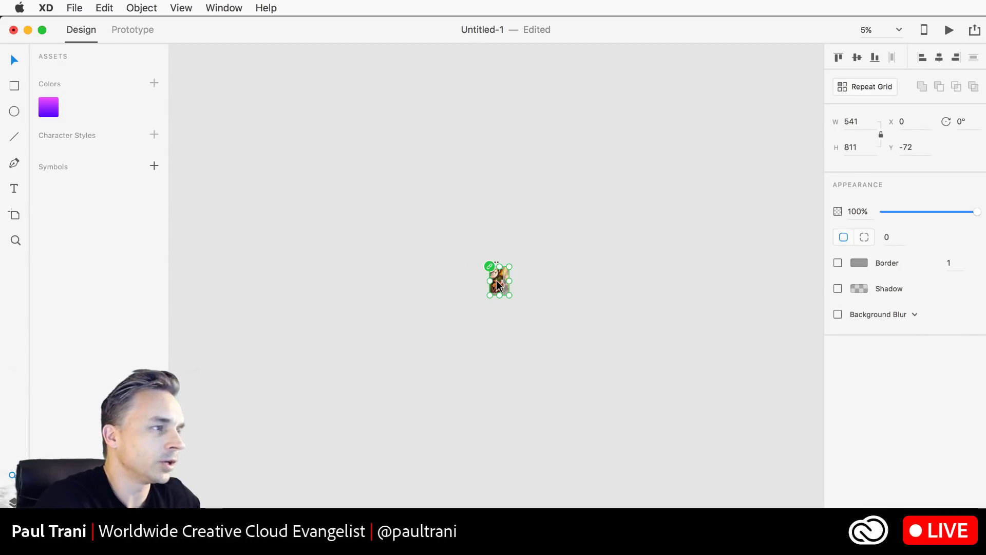
# - Zoom in on the photo and magnify the green link badge at its upper-left corner to examine the linked-graphic marker
pyautogui.press('super+3')
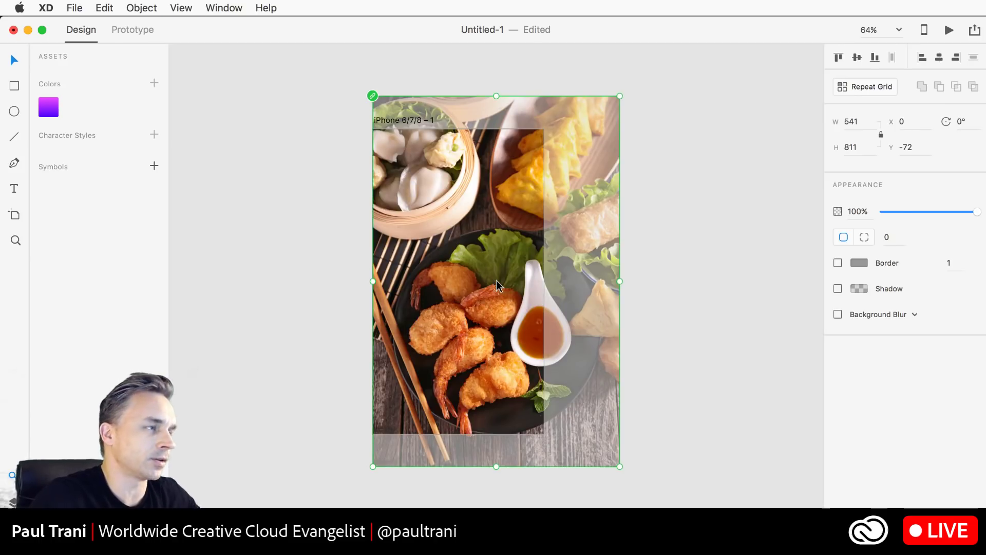
pyautogui.press('alt+super+8')
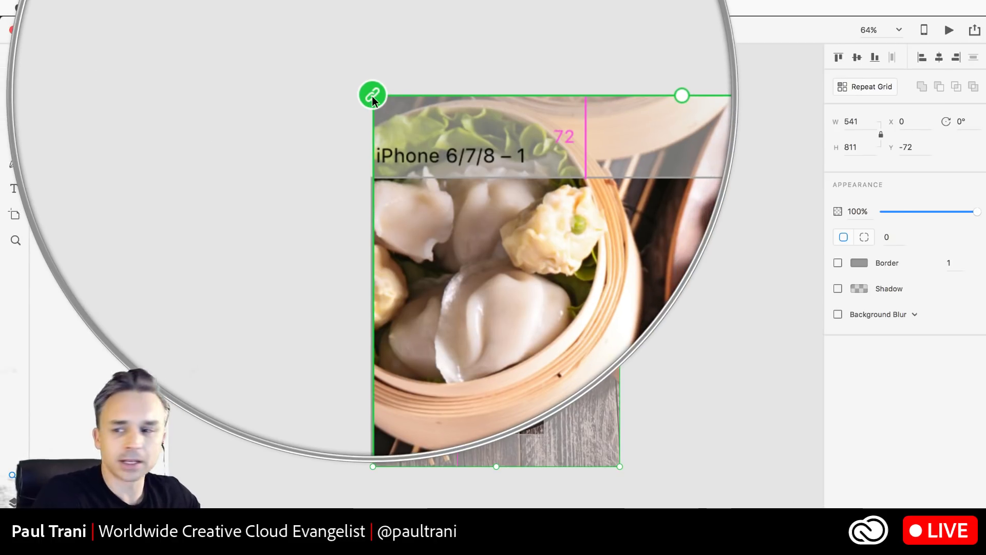
pyautogui.press('alt+super+equal')
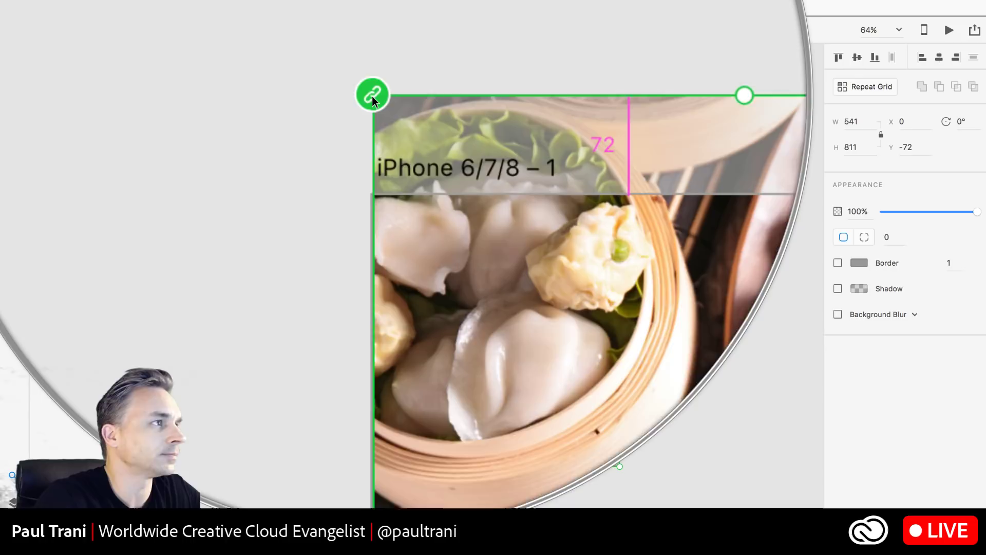
pyautogui.press('alt+super+minus')
pyautogui.press('alt+super+minus')
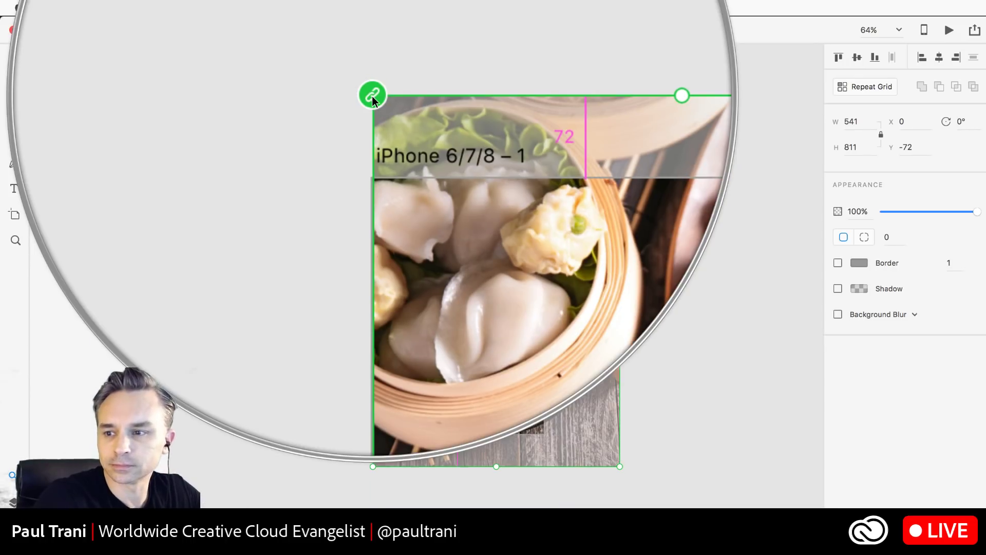
pyautogui.press('alt+super+equal')
pyautogui.press('alt+super+equal')
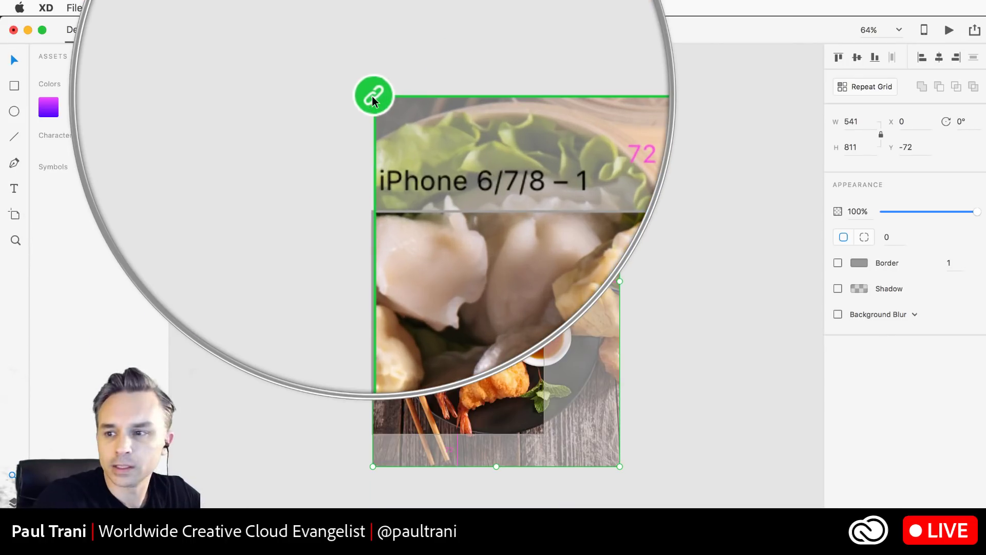
pyautogui.press('alt+super+equal')
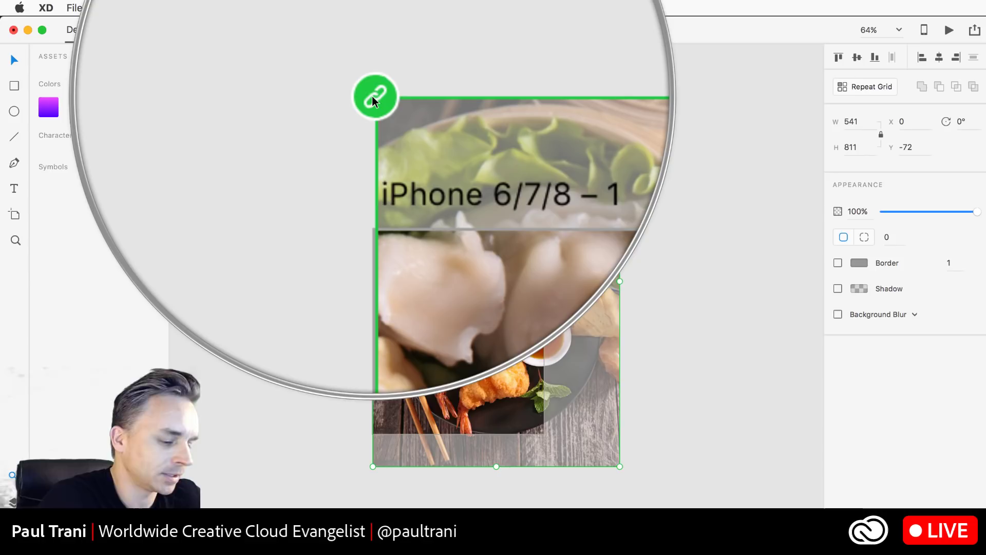
pyautogui.press('Escape')
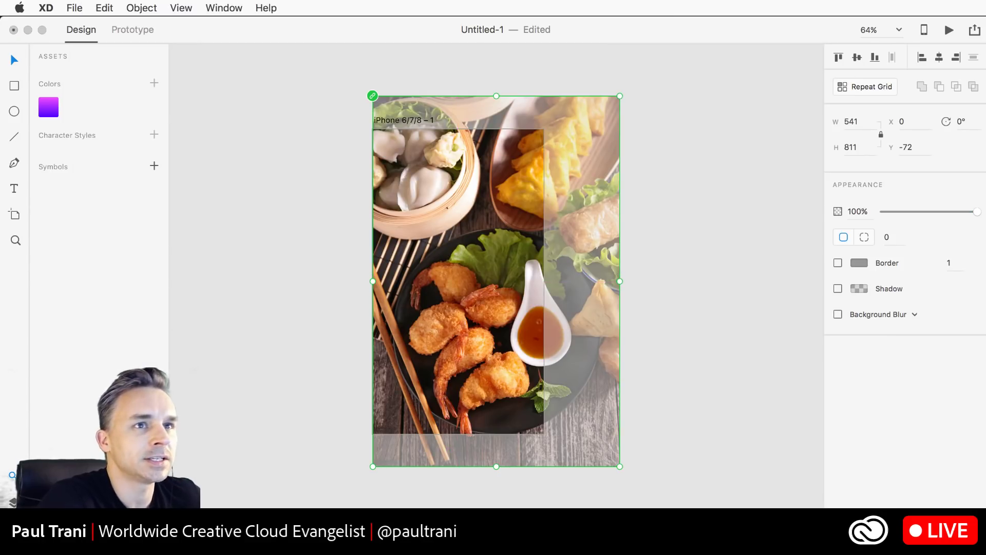
# - Bring the library window back beside the artboard and send the linked shrimp photo to the back, behind the icons
pyautogui.moveTo(985, 114); pyautogui.dragTo(202, 30)
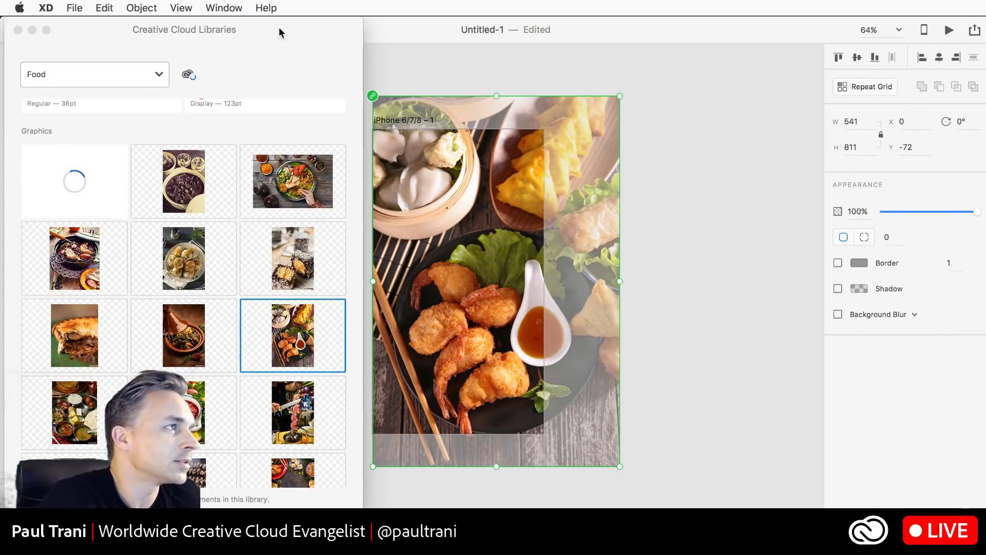
pyautogui.moveTo(282, 32); pyautogui.dragTo(924, 47)
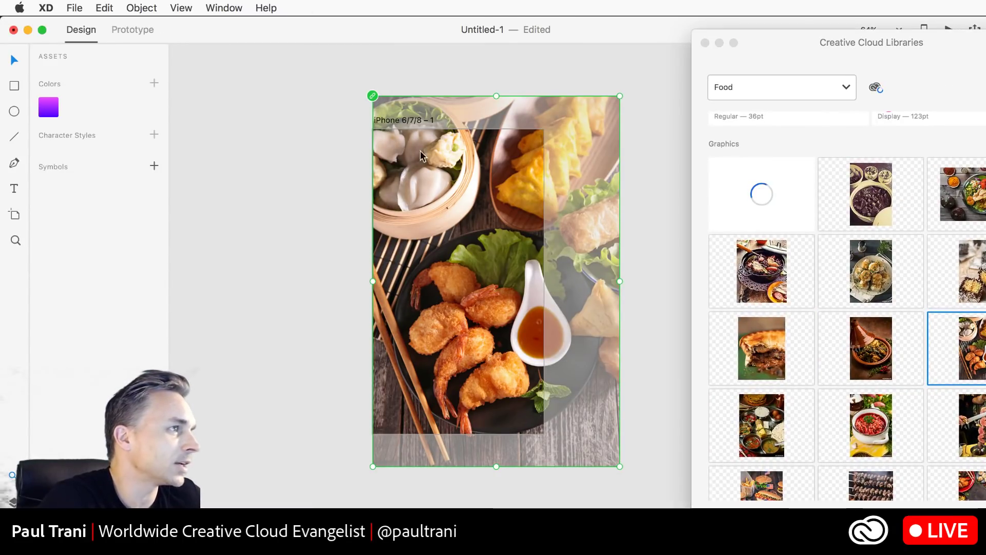
pyautogui.rightClick(426, 172)
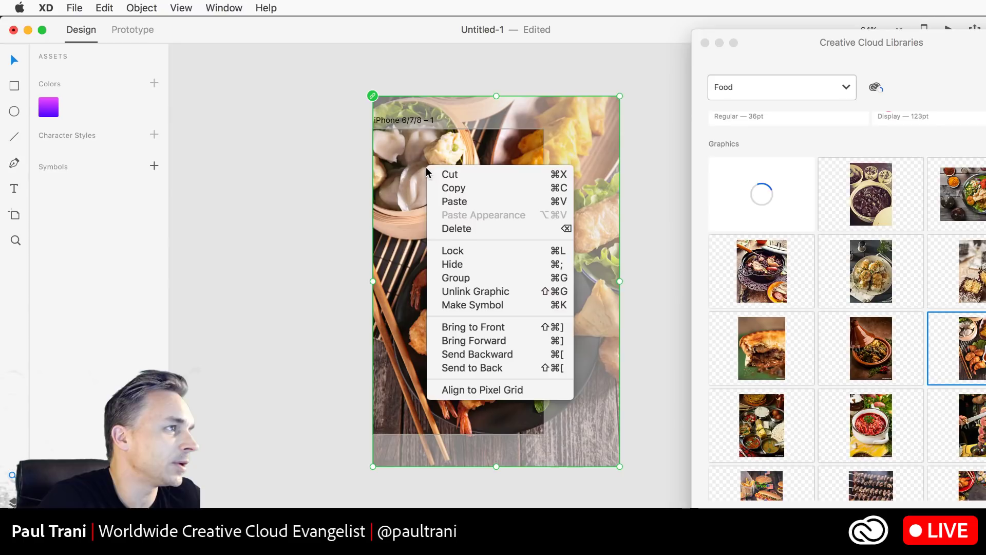
pyautogui.click(456, 368)
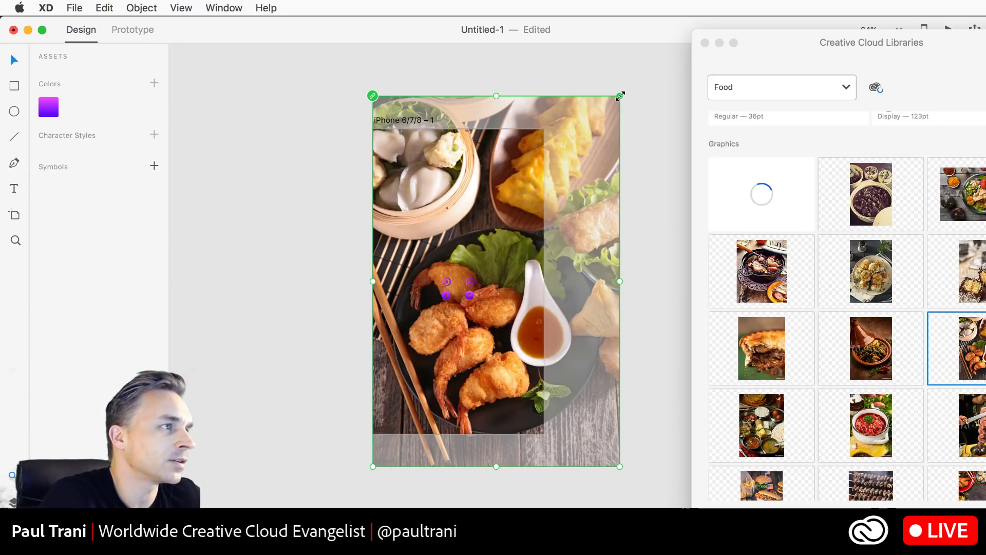
# - Scale the linked photo down, align it with the artboard's upper-left corner, deselect it, and move the library window lower
pyautogui.moveTo(620, 96); pyautogui.dragTo(595, 158)
pyautogui.moveTo(463, 205); pyautogui.dragTo(456, 179)
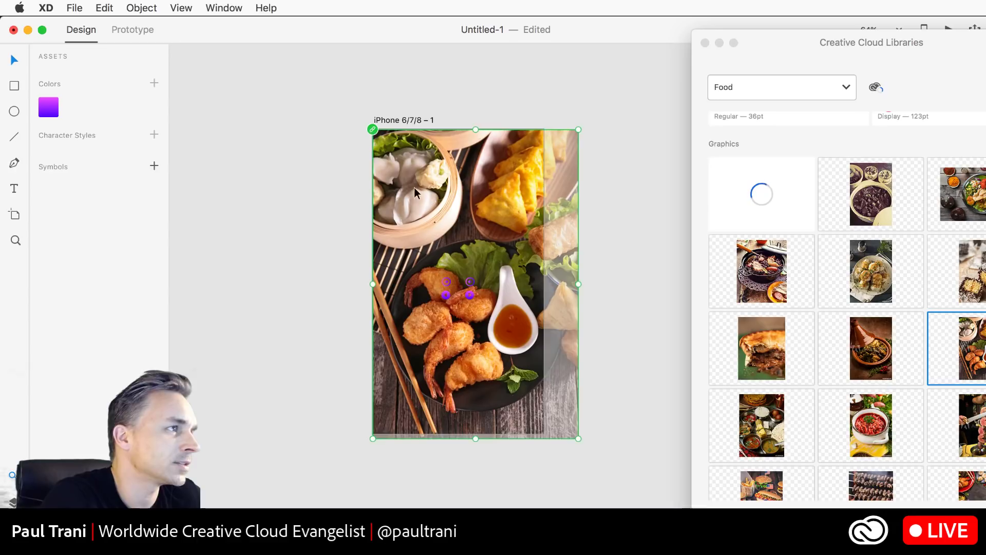
pyautogui.click(295, 182)
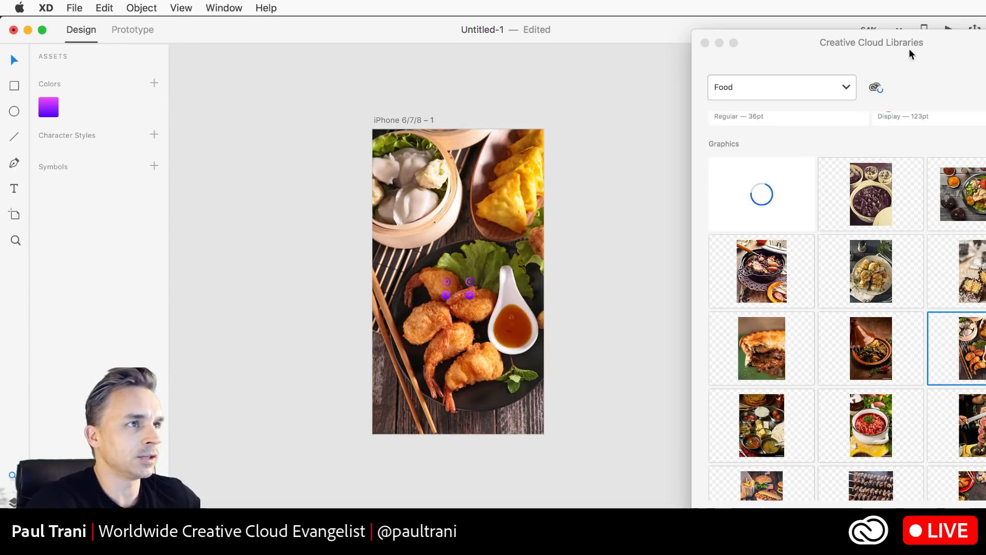
pyautogui.moveTo(801, 47); pyautogui.dragTo(742, 388)
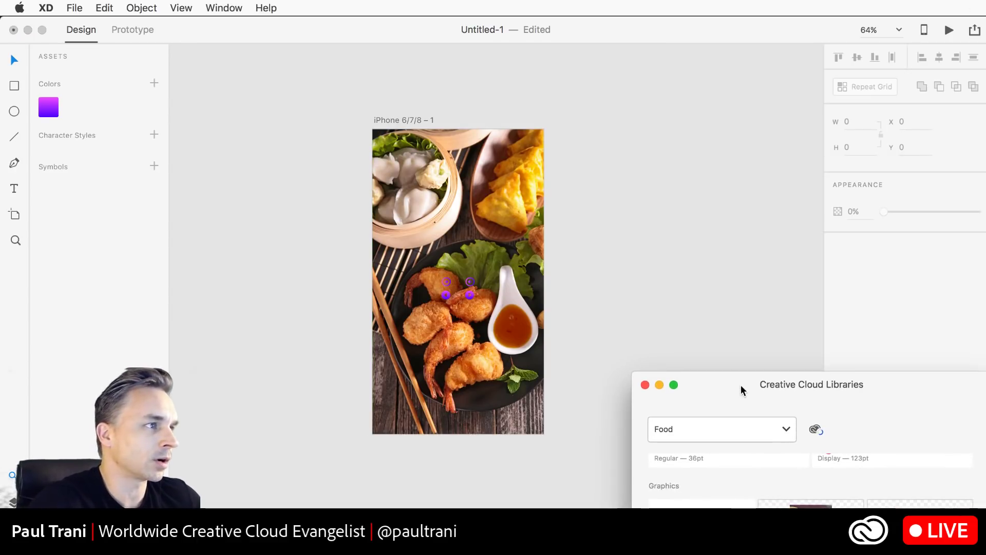
# - Display the artboard at 100% and move the Creative Cloud Libraries window back up beside it
pyautogui.click(238, 271)
pyautogui.press('super+1')
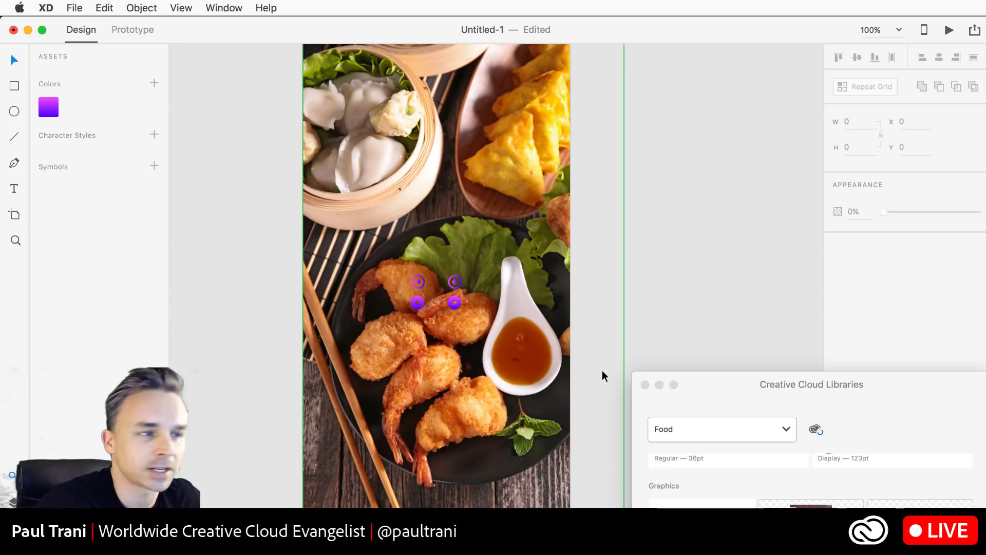
pyautogui.moveTo(705, 385); pyautogui.dragTo(714, 96)
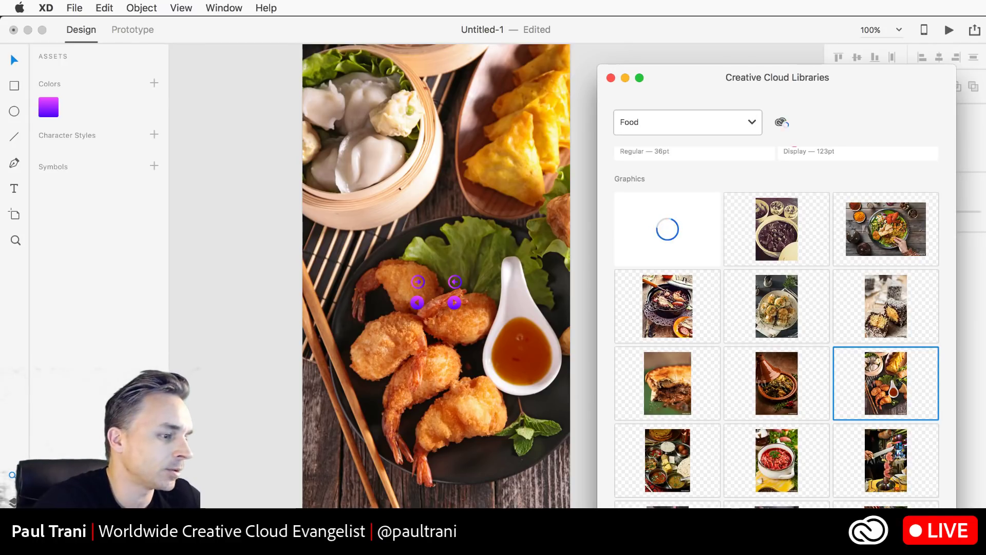
# - Switch to Photoshop, expand the Food library and open the assortment of chinese food photo for editing
pyautogui.click(478, 532)
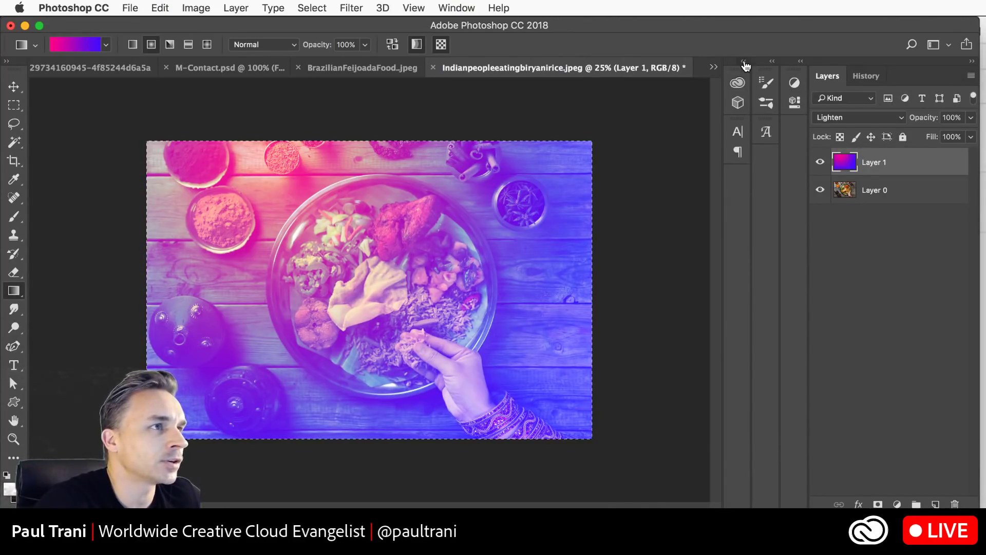
pyautogui.click(743, 61)
pyautogui.scroll(-10, 593, 377)
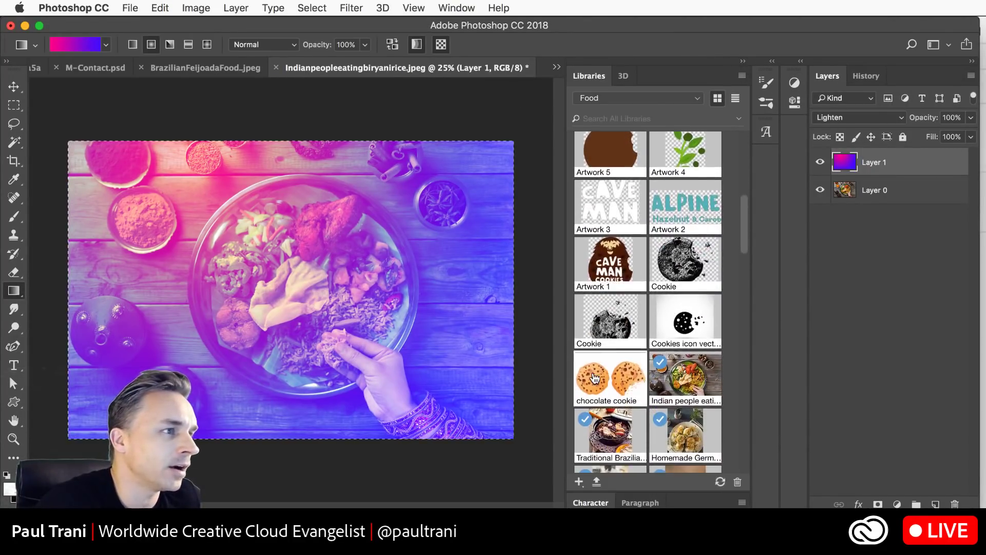
pyautogui.scroll(-5, 594, 379)
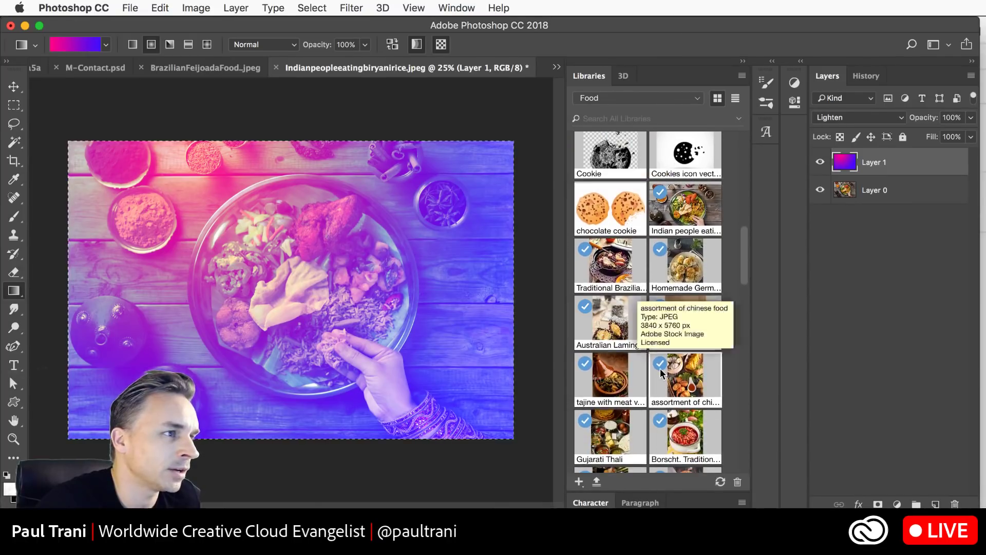
pyautogui.doubleClick(678, 379)
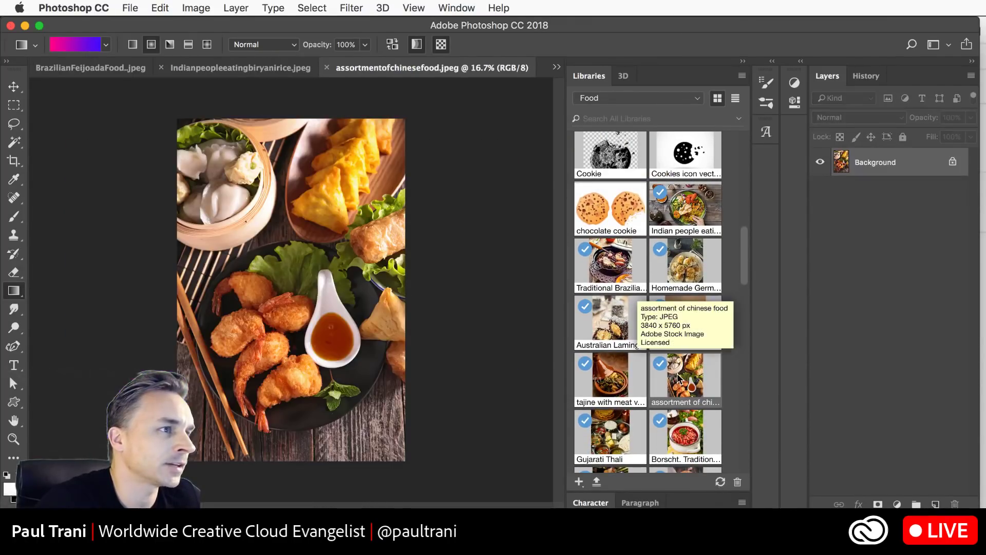
# - Duplicate the assortment of chinese food graphic within the Food library
pyautogui.rightClick(677, 377)
pyautogui.click(676, 376)
pyautogui.scroll(-1, 697, 414)
pyautogui.scroll(-1, 707, 414)
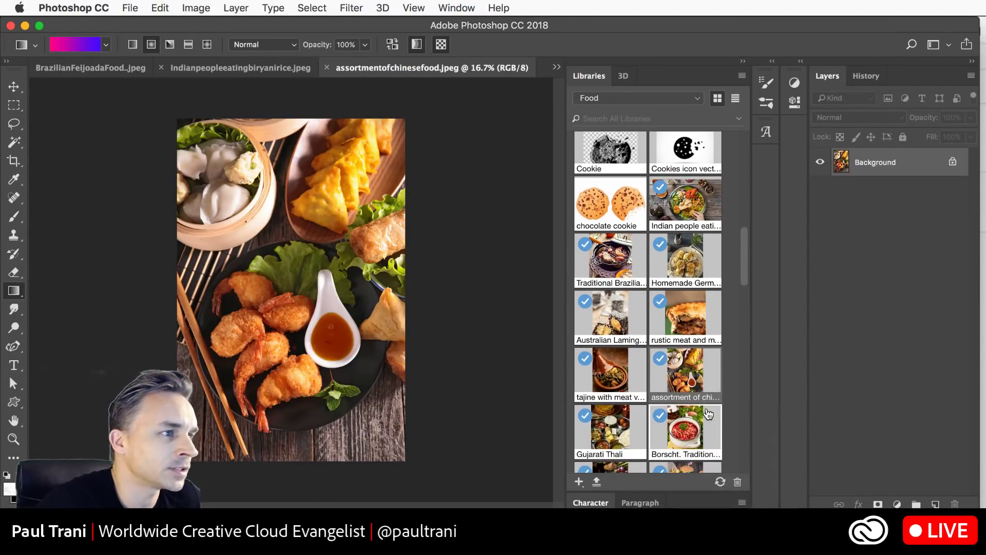
pyautogui.rightClick(689, 372)
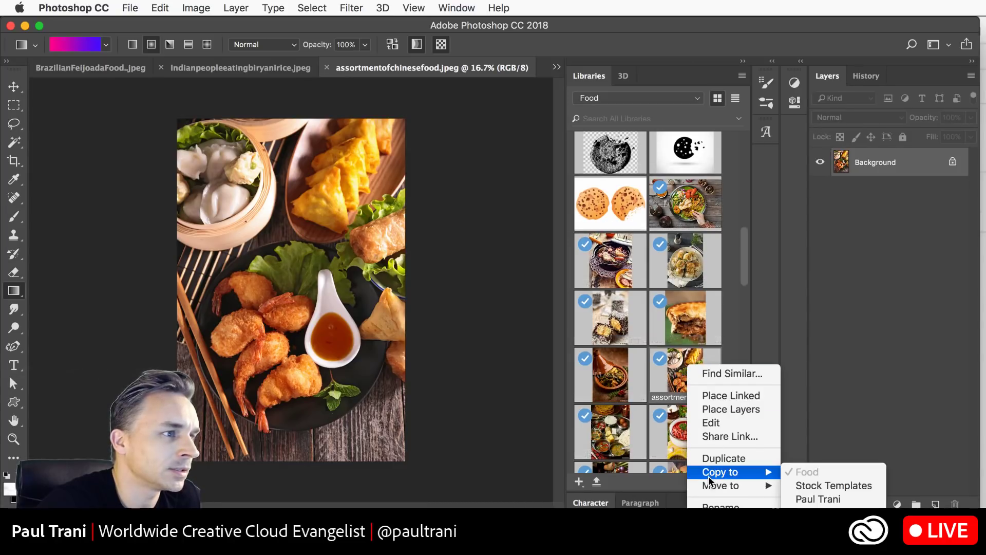
pyautogui.click(724, 458)
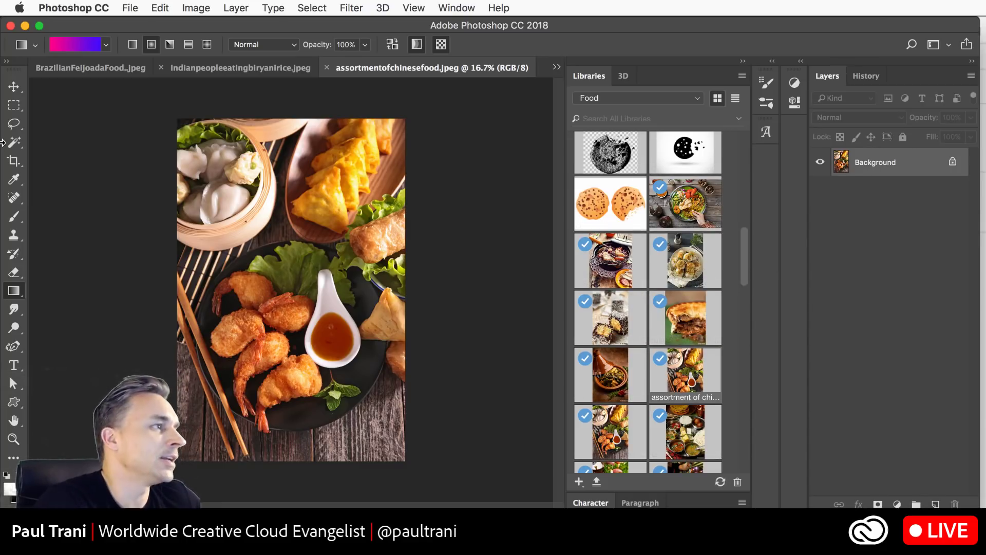
# - Add a new layer above the food photo, fill it diagonally with the pink-to-blue gradient, and activate the Move tool
pyautogui.click(934, 504)
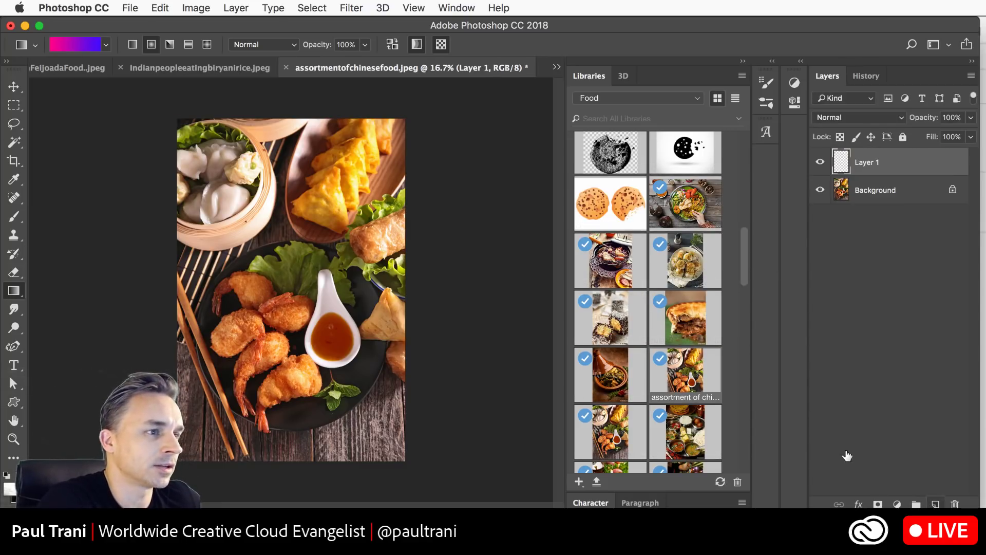
pyautogui.moveTo(190, 130); pyautogui.dragTo(386, 472)
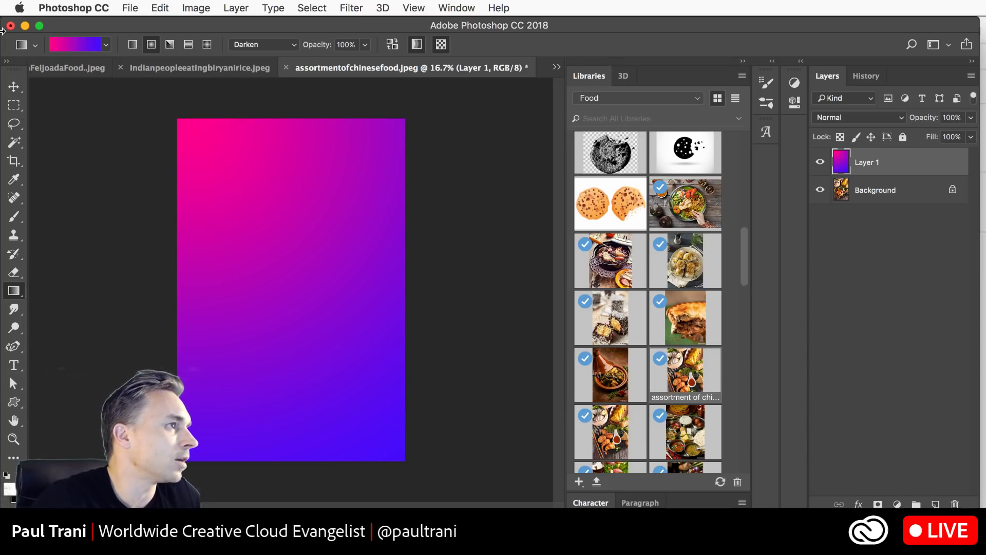
pyautogui.click(15, 89)
# - Cycle through blend modes on the gradient layer, comparing Lighten with Screen over the photo
pyautogui.hotkey('shift', '+')
pyautogui.hotkey('shift', '+')
pyautogui.hotkey('shift', '+')
pyautogui.hotkey('shift', '+')
pyautogui.hotkey('shift', '+')
pyautogui.hotkey('shift', '+')
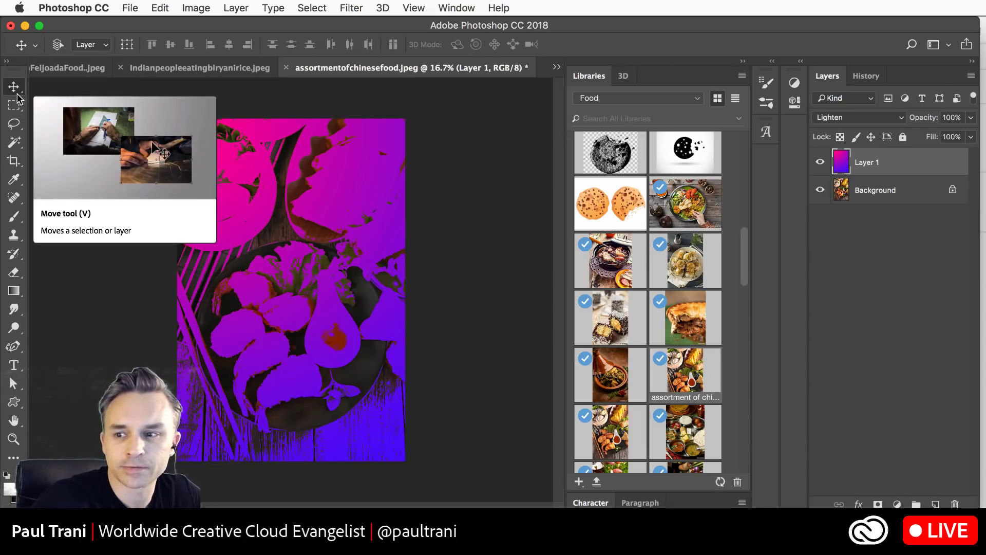
pyautogui.hotkey('shift', '+')
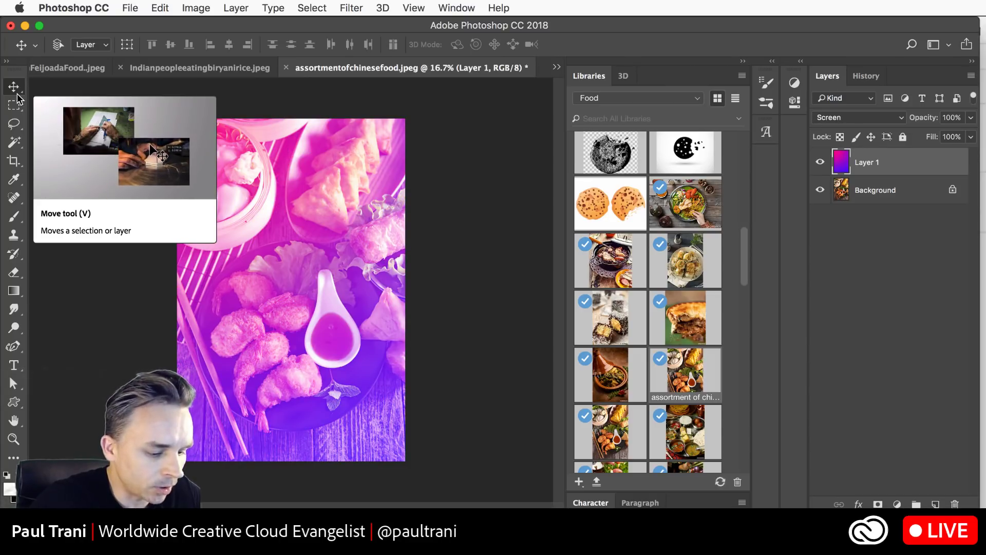
pyautogui.hotkey('shift', '-')
pyautogui.hotkey('shift', '+')
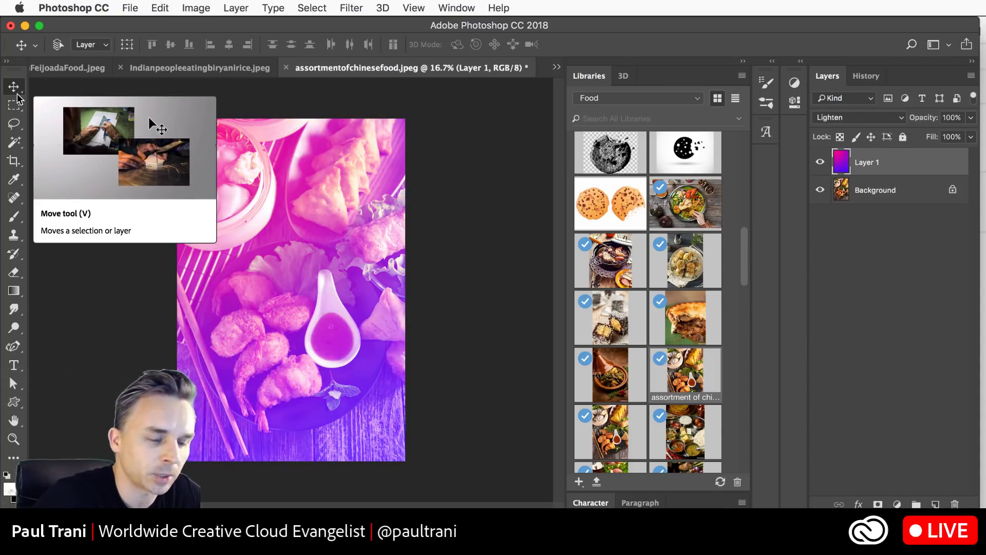
pyautogui.hotkey('shift', '-')
pyautogui.hotkey('shift', '+')
pyautogui.hotkey('shift', '-')
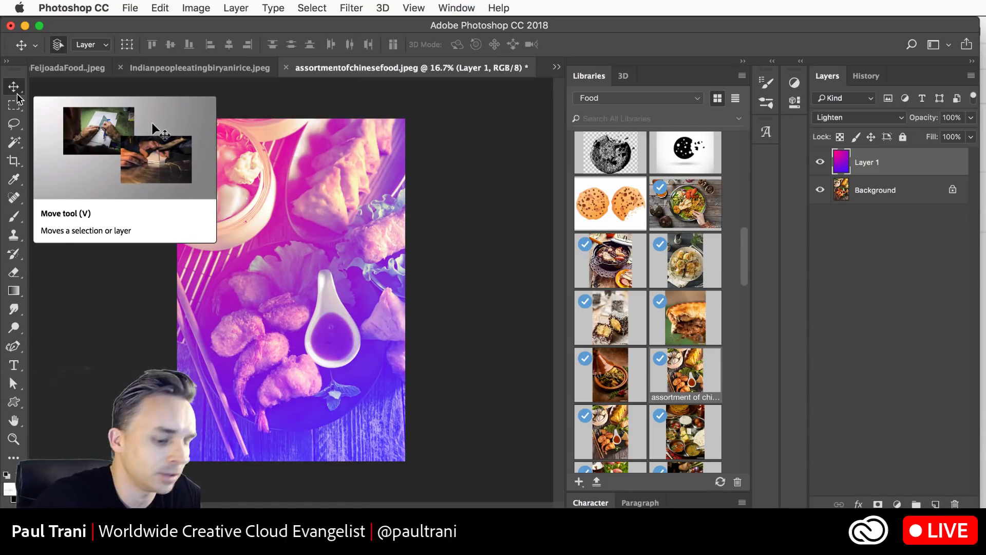
# - Try the Multiply blend mode on the gradient layer, dismiss Bridge's Reset Settings dialog and quit Bridge
pyautogui.hotkey('alt', 'shift', 'm')
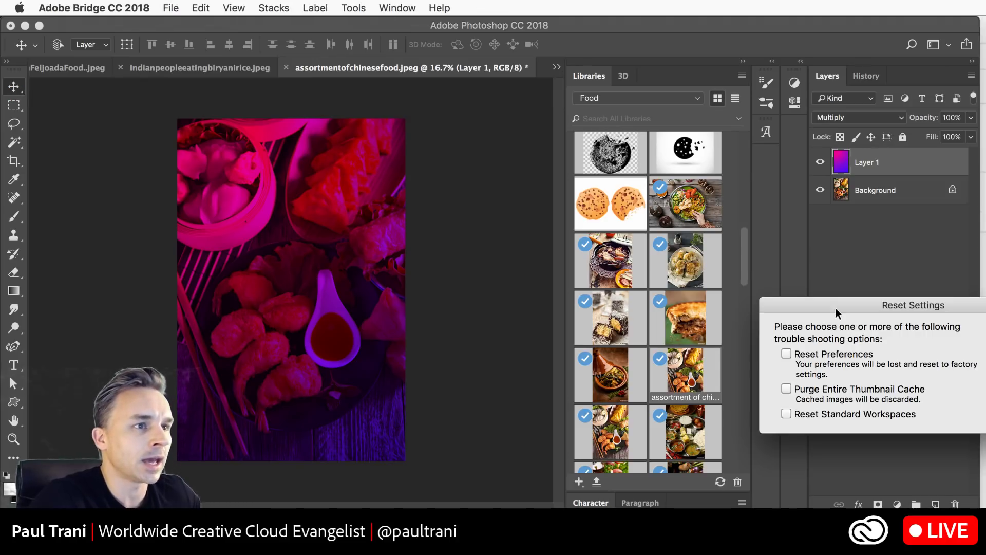
pyautogui.press('Escape')
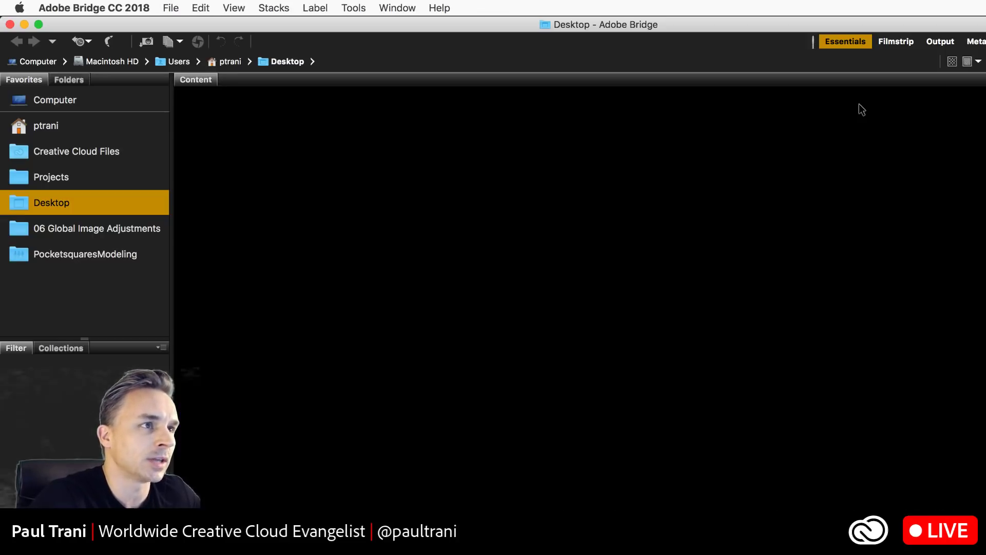
pyautogui.press('super+q')
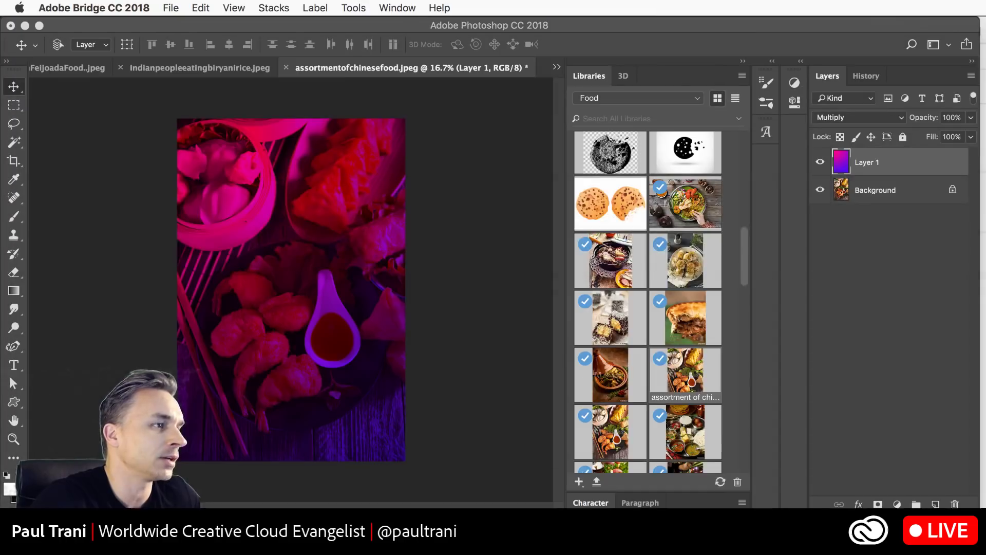
# - Try Overlay on the gradient layer and settle on the Linear Dodge (Add) blend mode
pyautogui.click(859, 118)
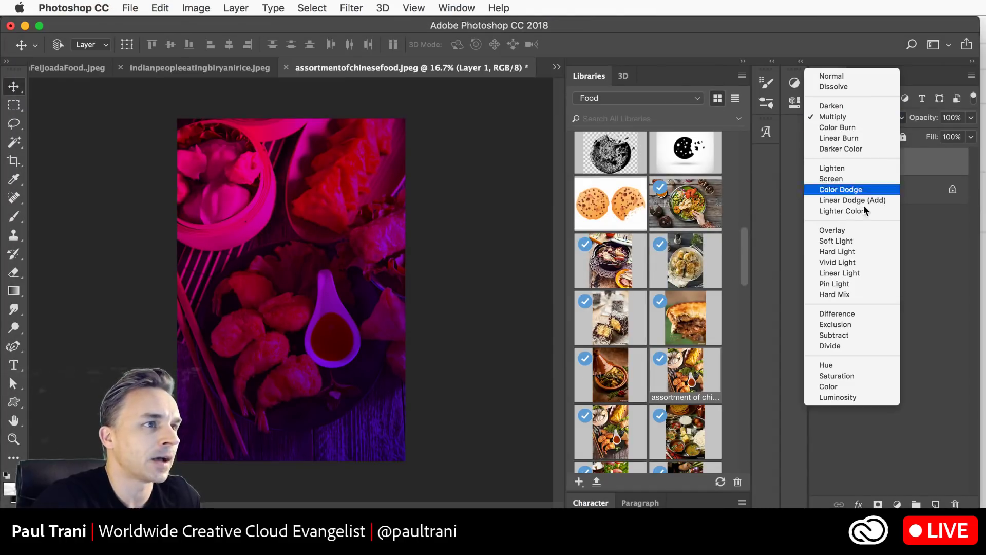
pyautogui.click(846, 230)
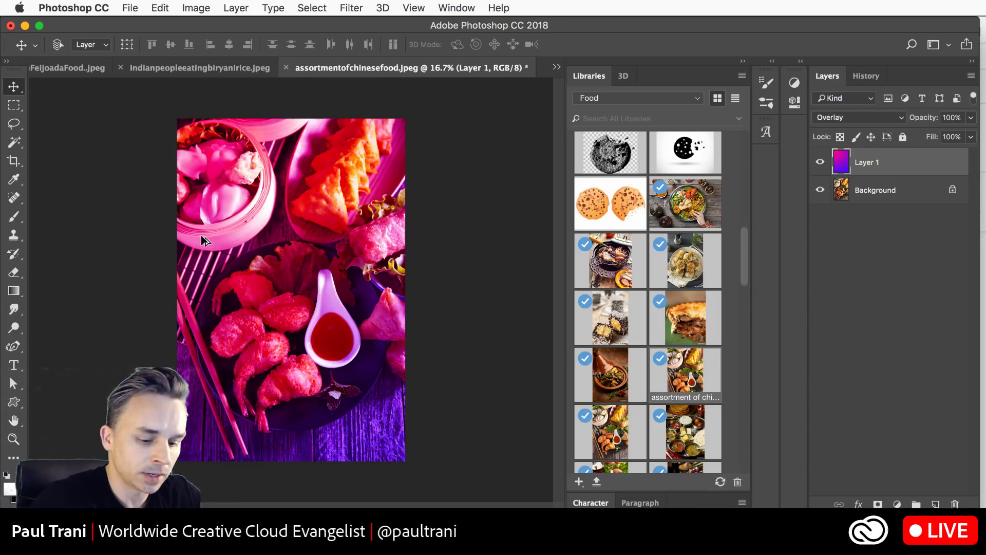
pyautogui.hotkey('shift', '+')
pyautogui.hotkey('shift', '-')
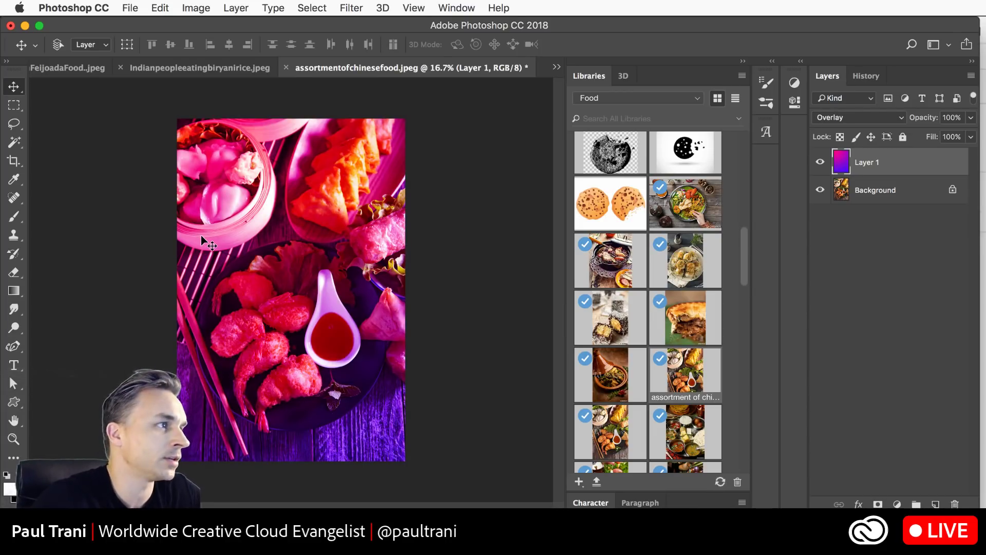
pyautogui.hotkey('shift', '-')
pyautogui.hotkey('shift', '-')
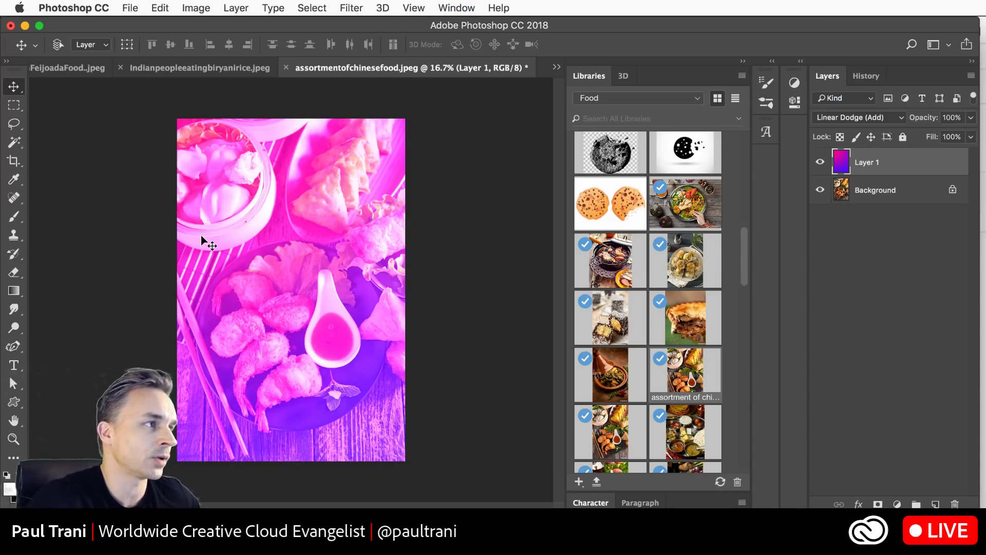
# - Try to save the tinted photo, and flatten its gradient layer into the background
pyautogui.click(973, 76)
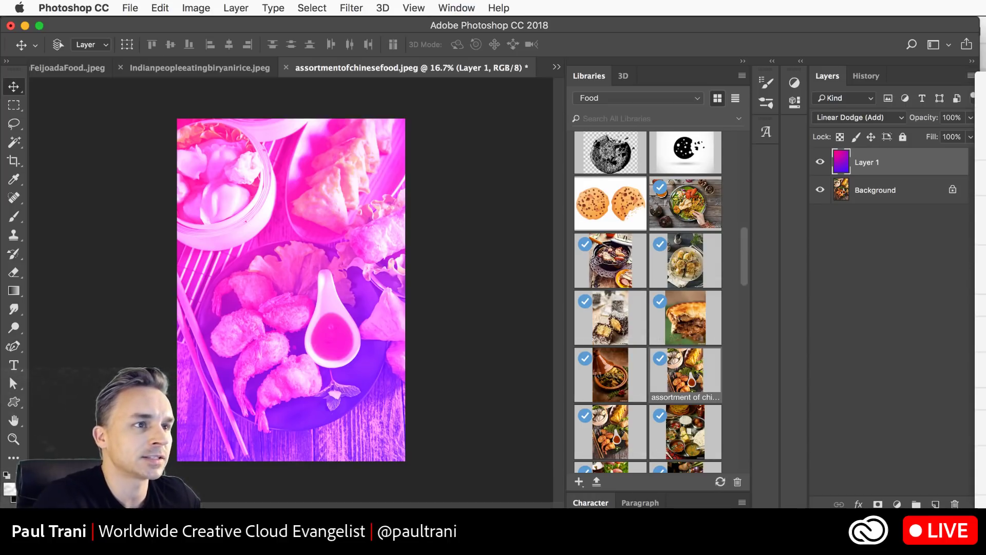
pyautogui.click(856, 334)
pyautogui.press('super+s')
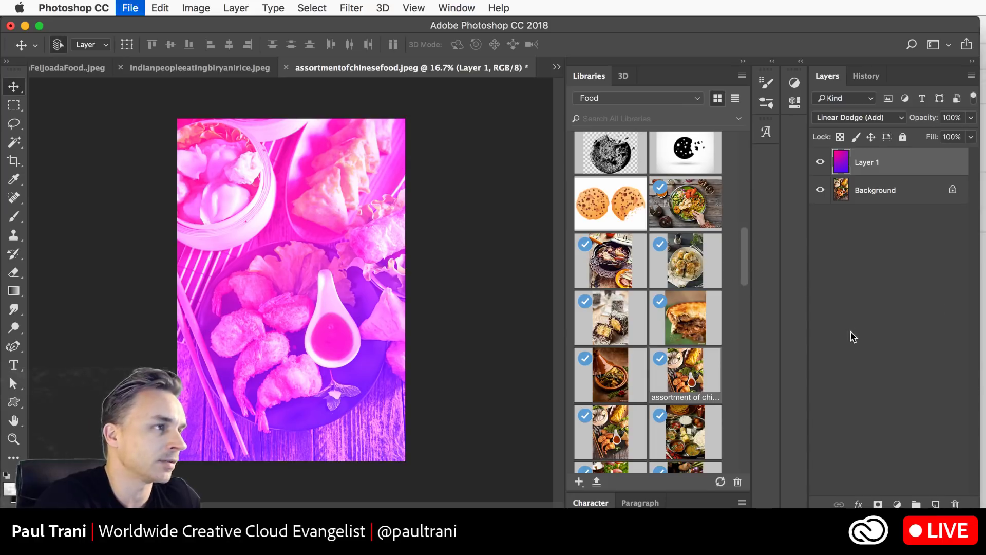
pyautogui.press('Return')
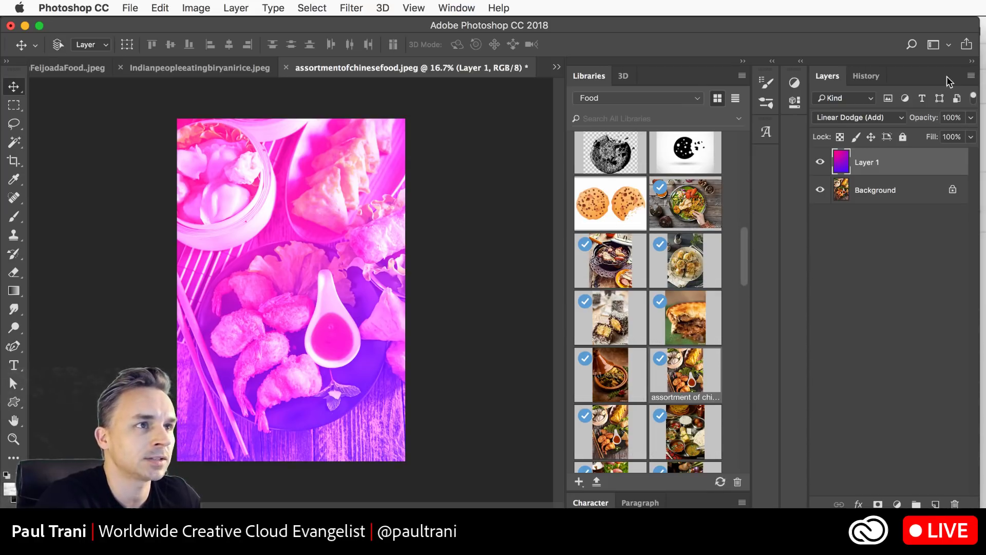
pyautogui.click(971, 76)
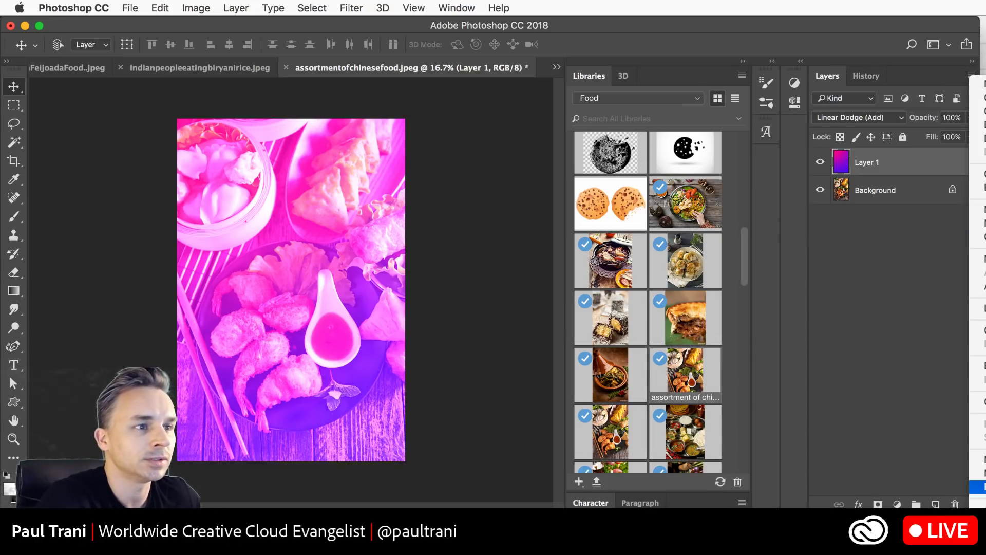
pyautogui.click(979, 487)
# - Minimize Photoshop to return to XD and select the linked food photo on the artboard to check for the update
pyautogui.click(25, 26)
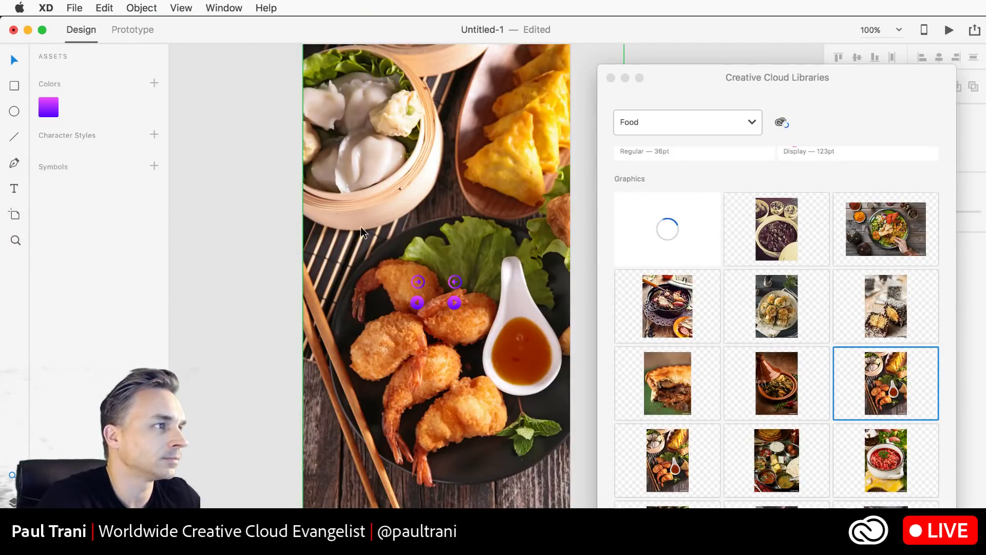
pyautogui.scroll(4, 475, 277)
pyautogui.click(476, 277)
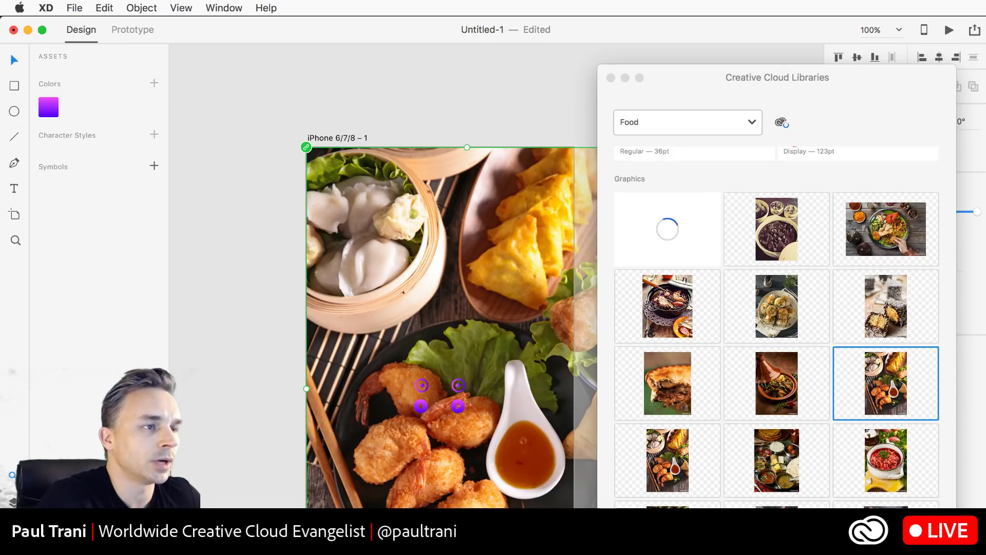
# - Switch back to Photoshop and check the assortment of chinese food graphics and the sync status in the Food library
pyautogui.press('super+Tab')
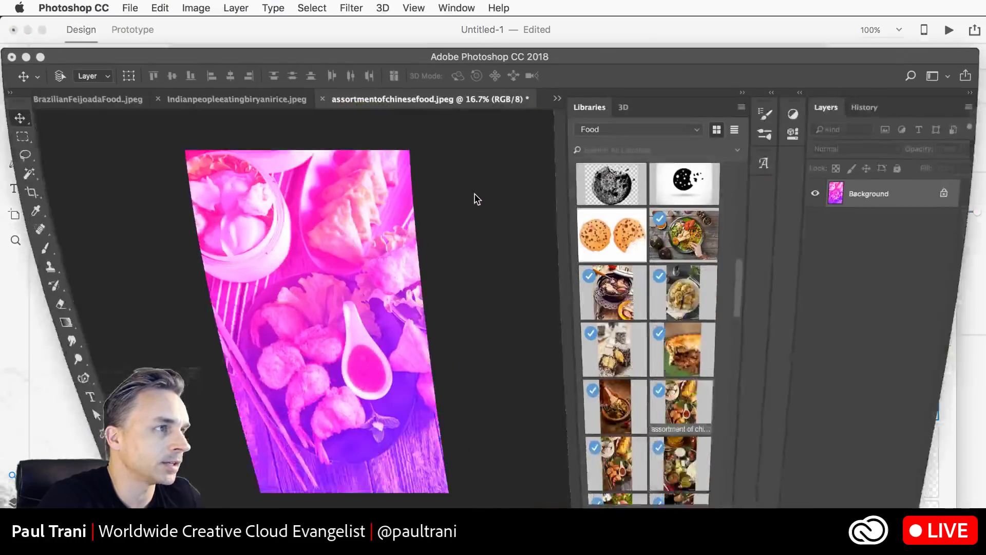
pyautogui.scroll(-3, 672, 457)
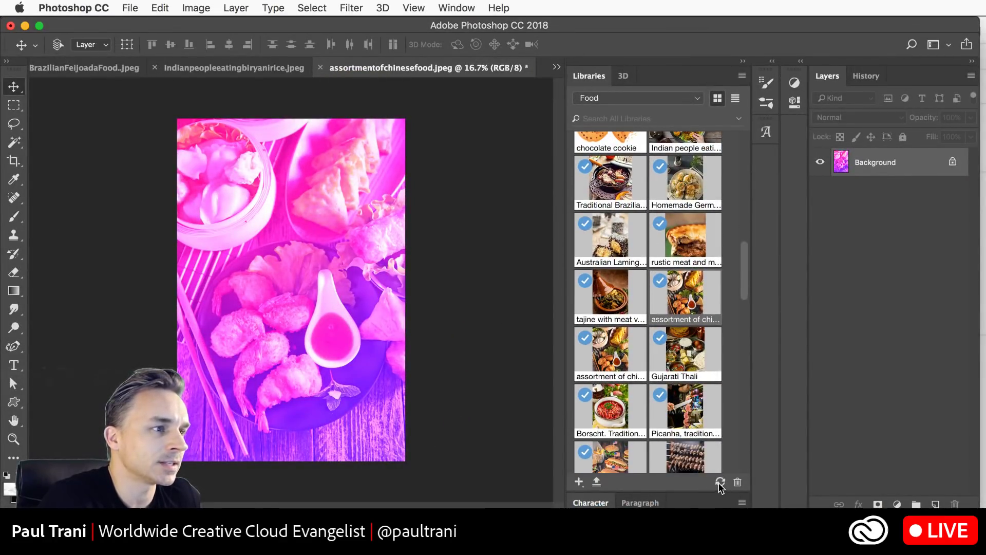
pyautogui.moveTo(718, 484)
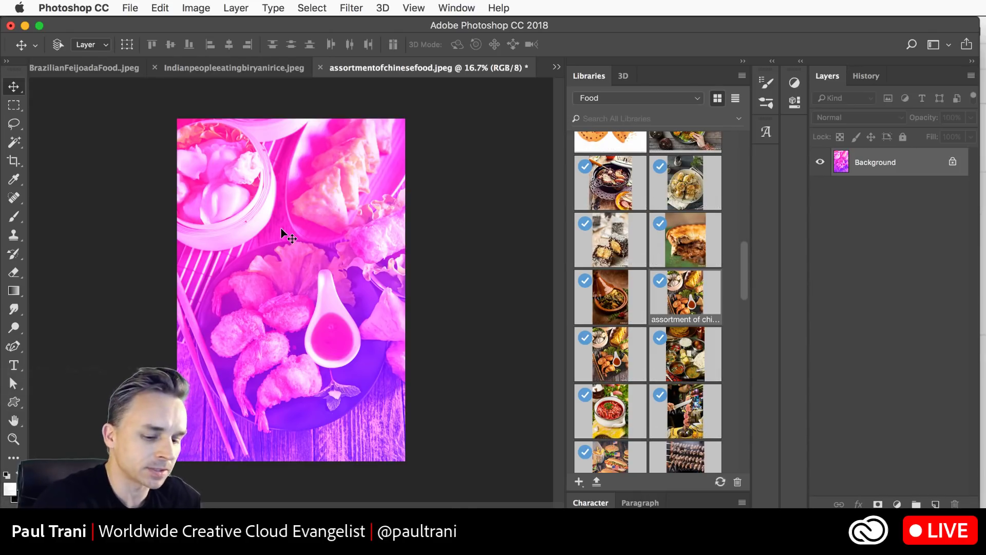
# - Draw a white Triangle Frame custom shape about 1777 px wide and 1533 px high over the middle of the tinted photo
pyautogui.press('super+equal')
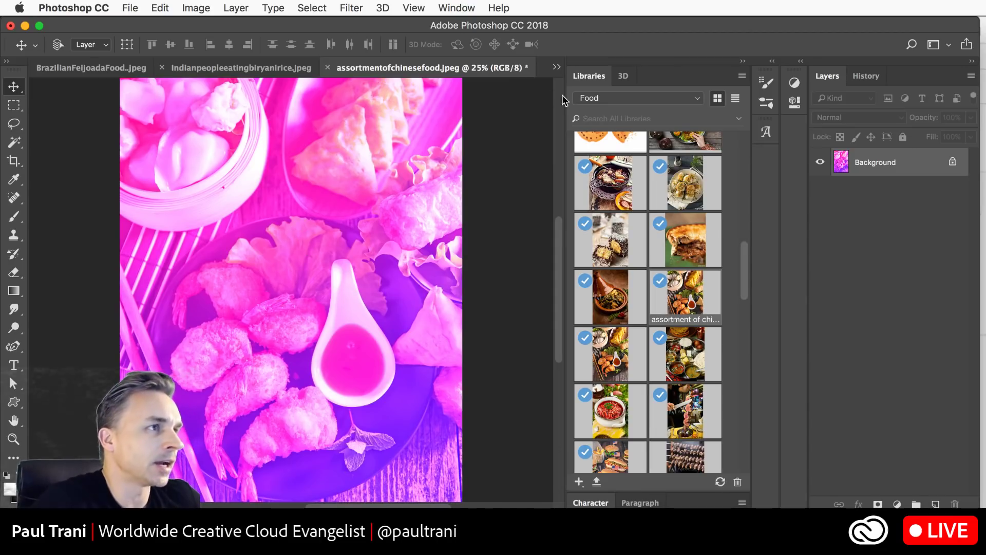
pyautogui.click(14, 405)
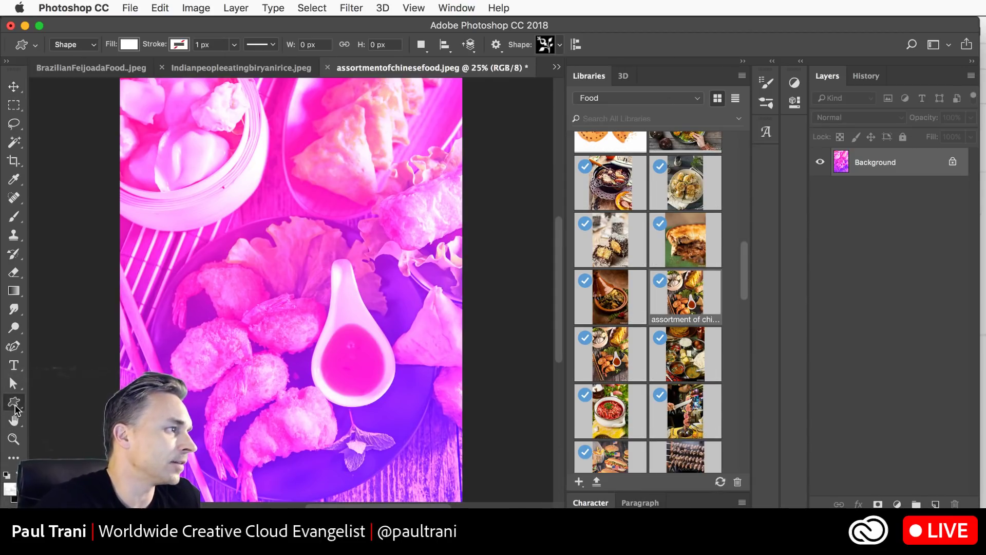
pyautogui.click(561, 45)
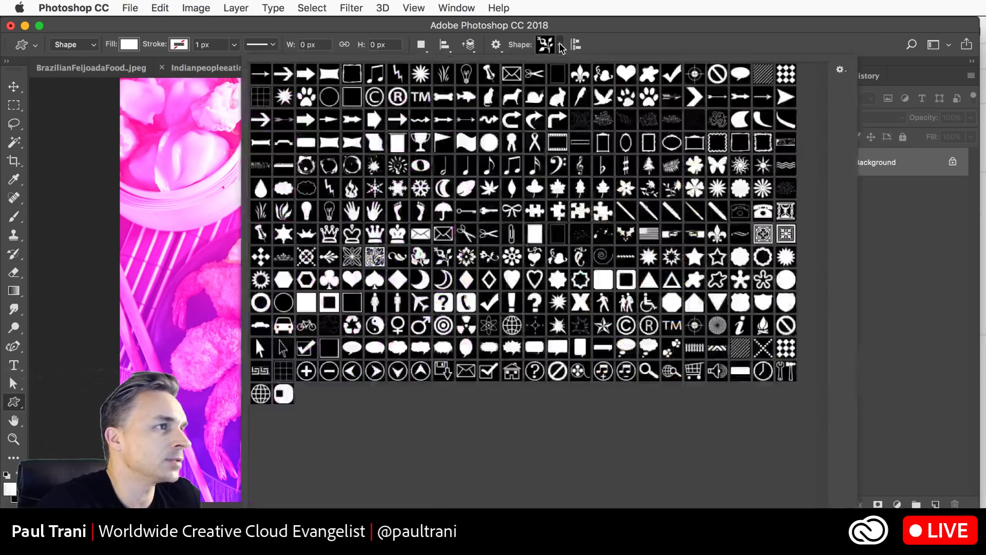
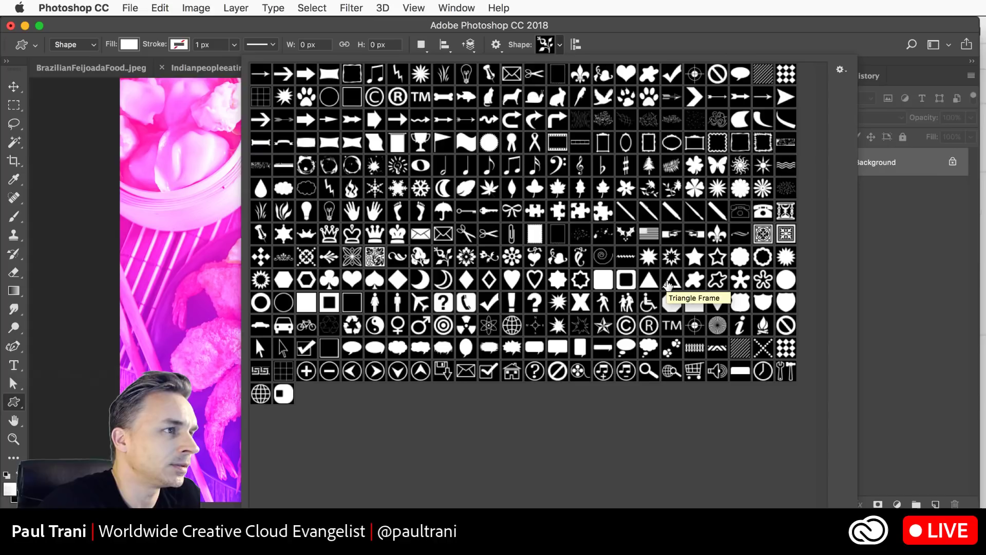
pyautogui.click(671, 283)
pyautogui.press('Return')
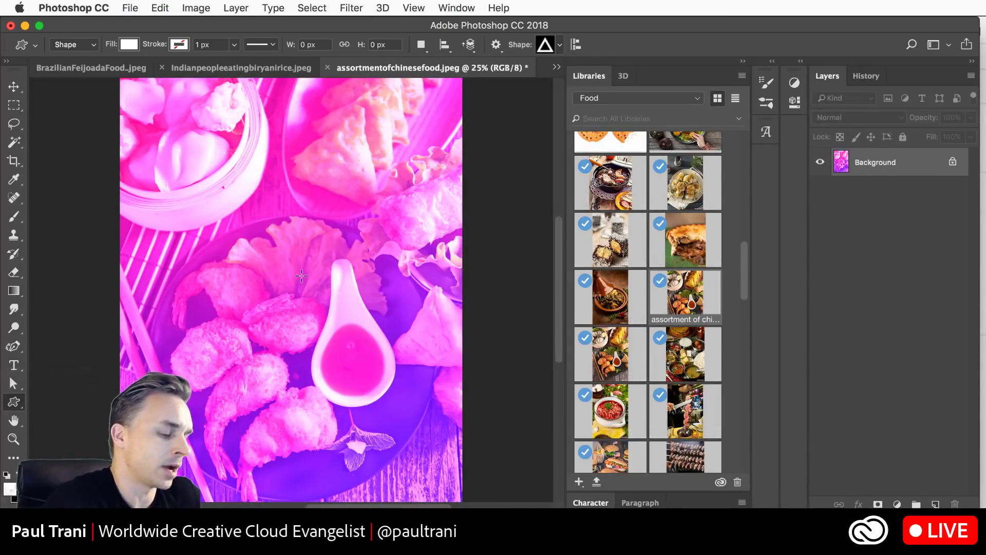
pyautogui.moveTo(302, 276)
pyautogui.mouseDown()
pyautogui.moveTo(349, 291)
pyautogui.moveTo(380, 345)
pyautogui.mouseUp()
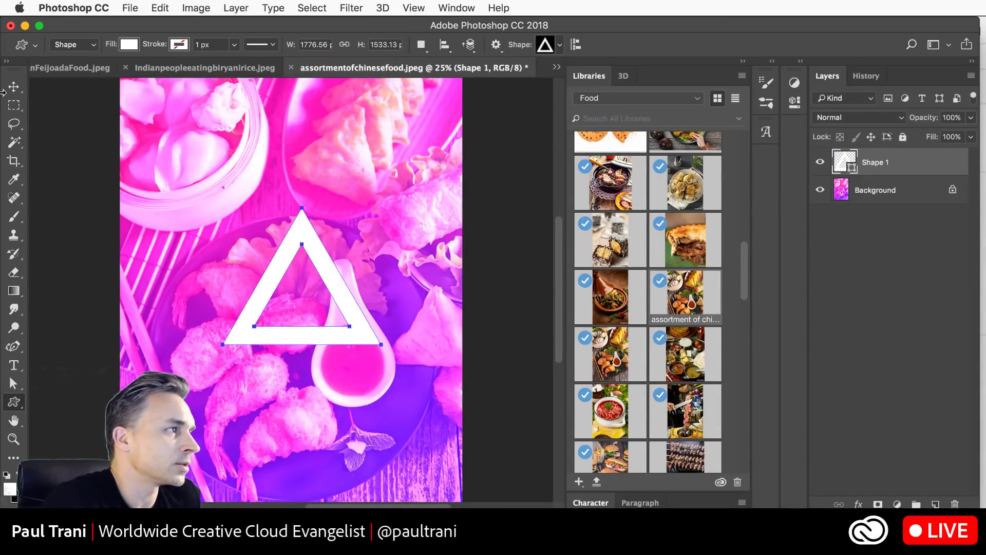
# - Shift the triangle frame slightly to the left on the photo and copy its shape layer as SVG
pyautogui.click(14, 87)
pyautogui.moveTo(278, 260)
pyautogui.mouseDown()
pyautogui.moveTo(249, 260)
pyautogui.moveTo(265, 263)
pyautogui.mouseUp()
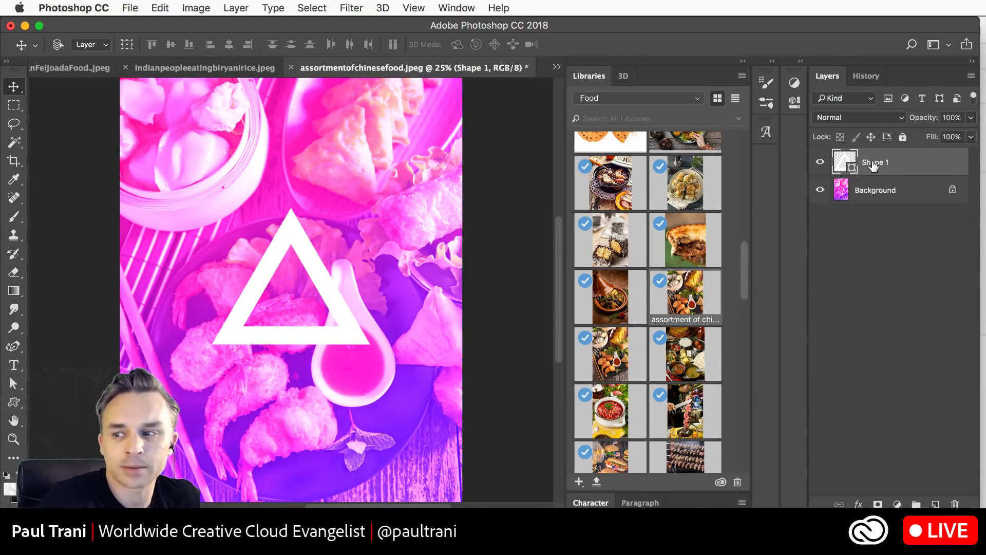
pyautogui.rightClick(872, 165)
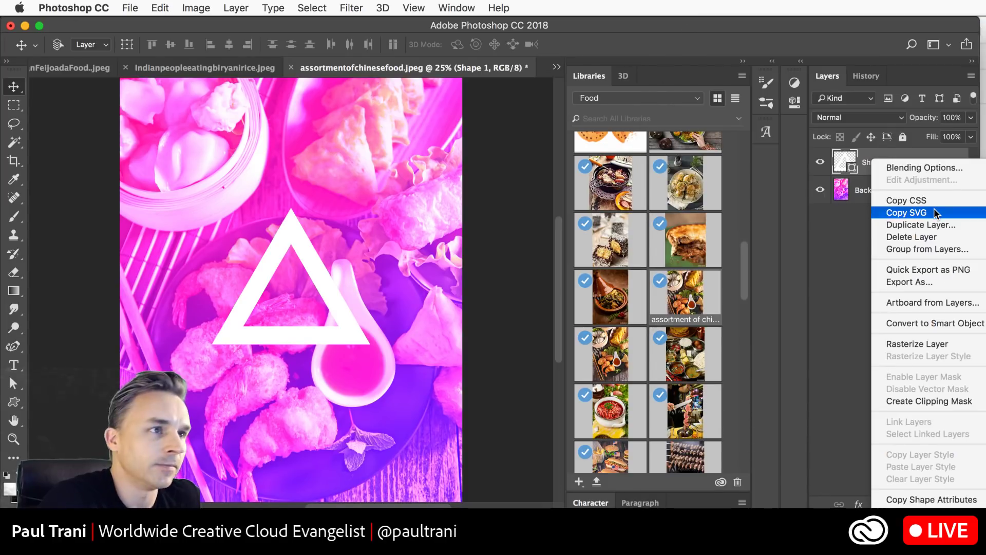
pyautogui.click(936, 213)
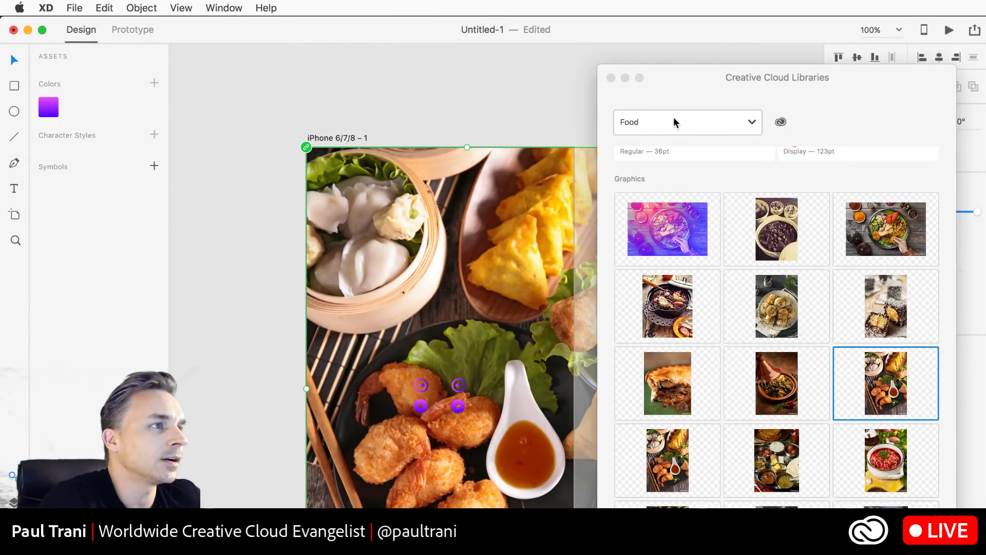
# - In Adobe XD, move the Creative Cloud Libraries window clear of the artboard and paste the copied triangle SVG
pyautogui.click(659, 226)
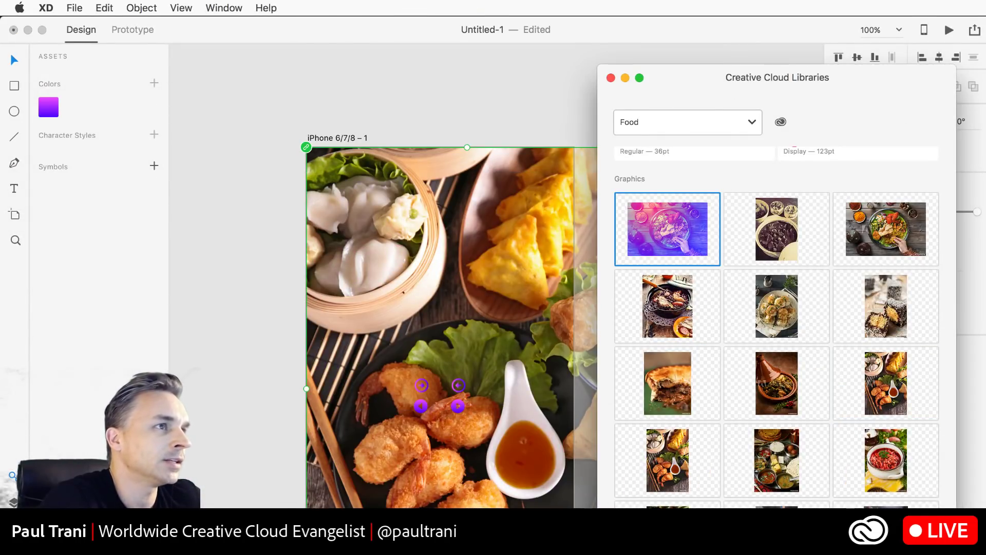
pyautogui.moveTo(660, 88); pyautogui.dragTo(907, 136)
pyautogui.click(423, 110)
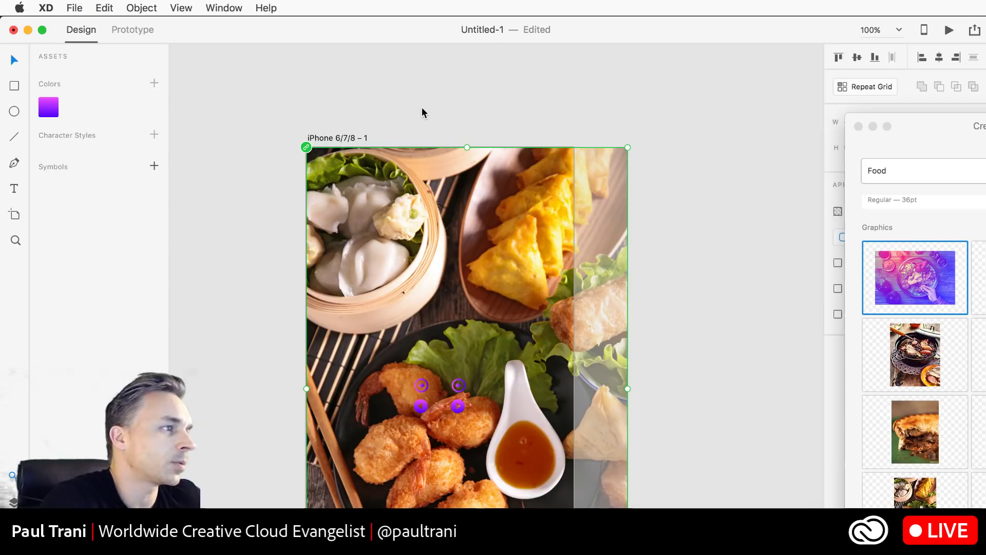
pyautogui.click(104, 8)
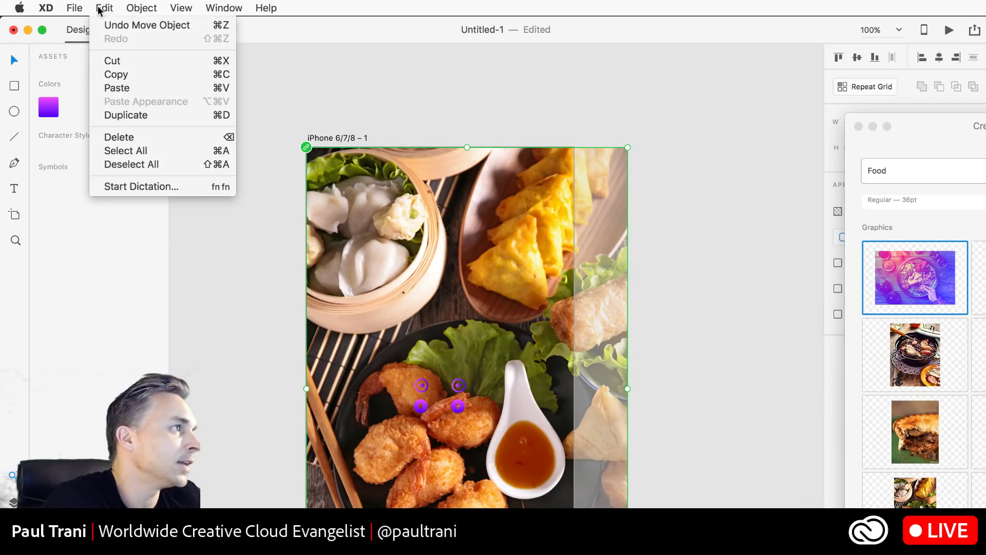
pyautogui.click(118, 88)
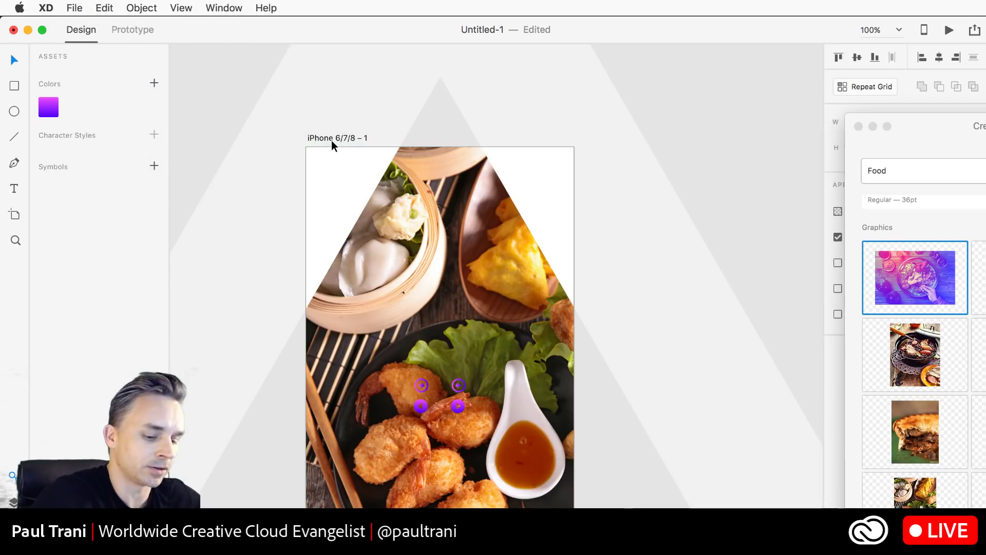
# - Scale the pasted triangle down around its center to fit inside the iPhone artboard, and move it slightly up over the food photo
pyautogui.press('super+0')
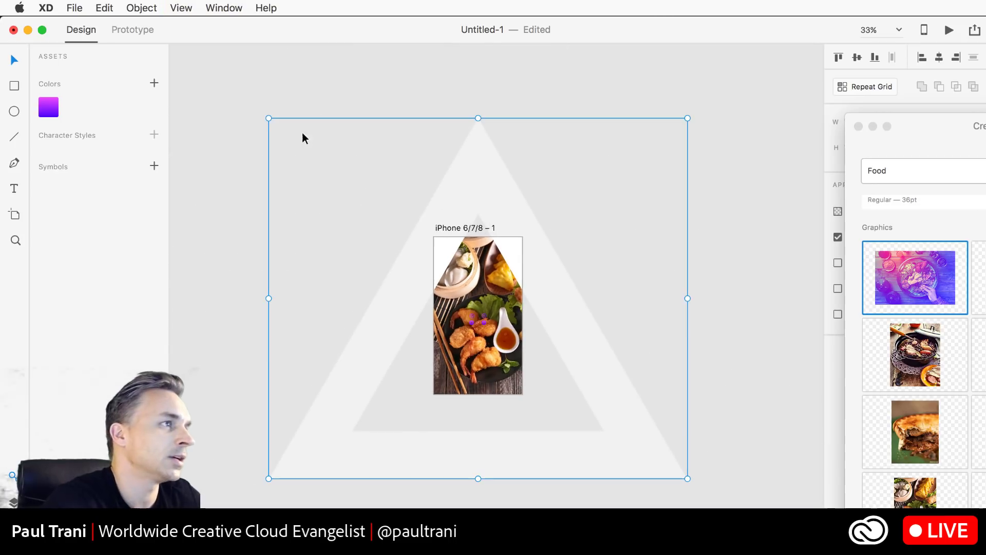
pyautogui.moveTo(269, 117); pyautogui.dragTo(453, 277)
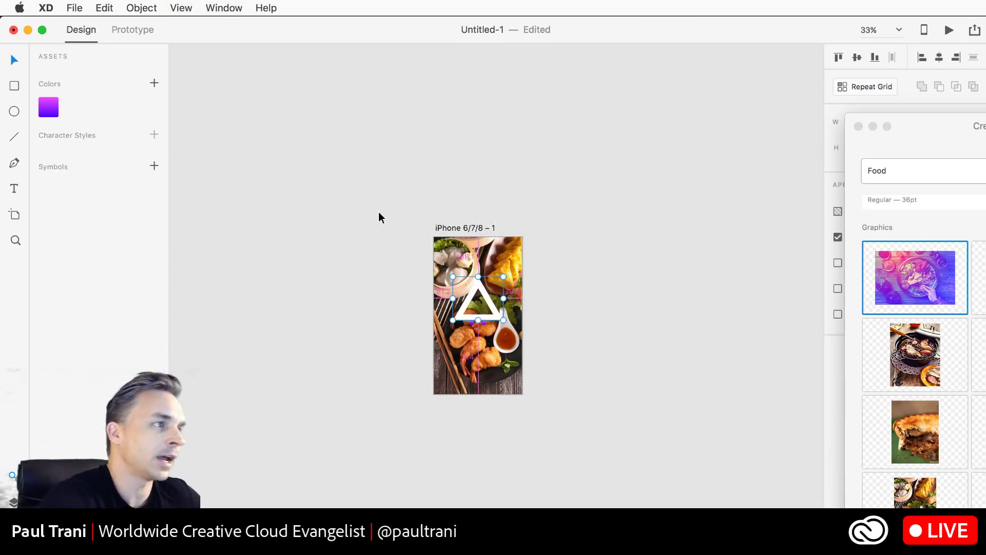
pyautogui.press('super+3')
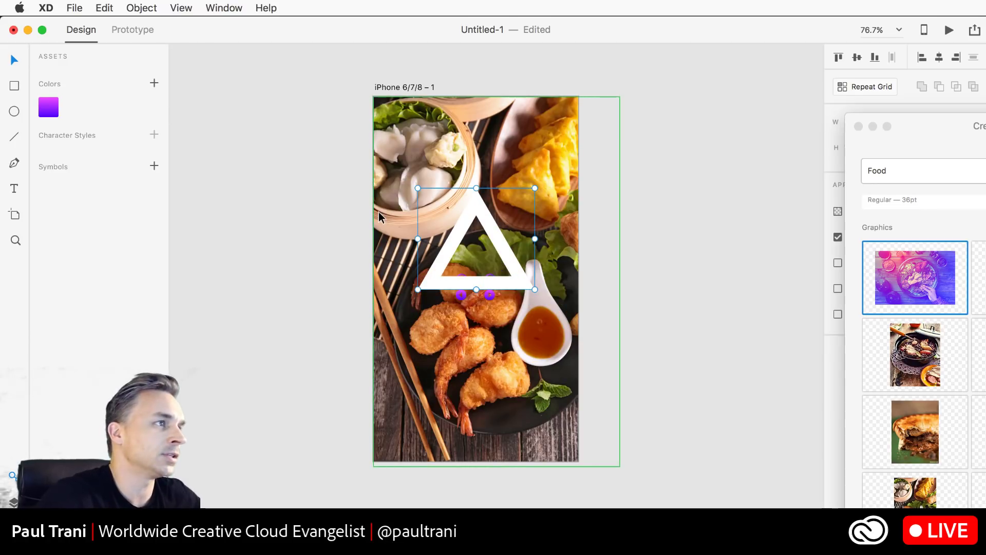
pyautogui.press('super+1')
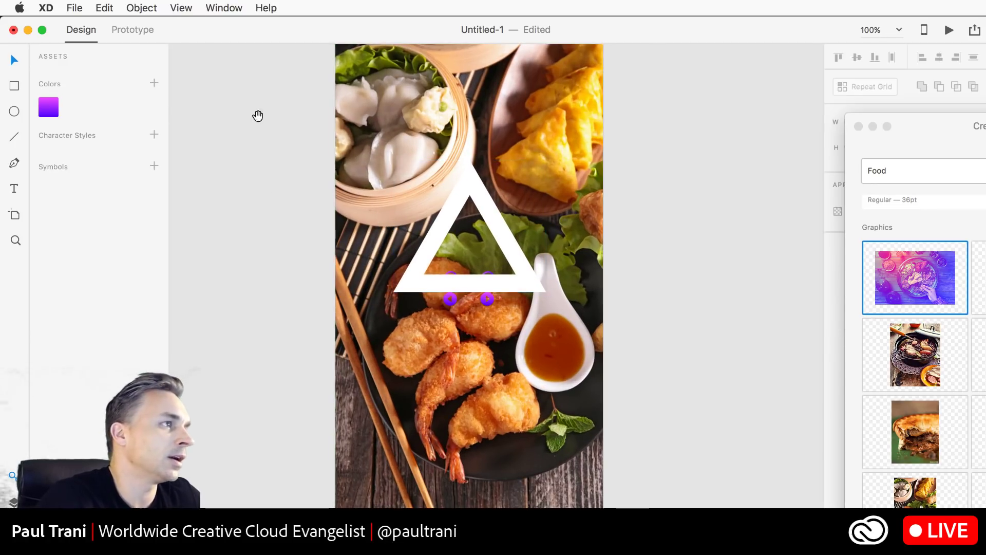
pyautogui.moveTo(258, 116); pyautogui.dragTo(279, 159)
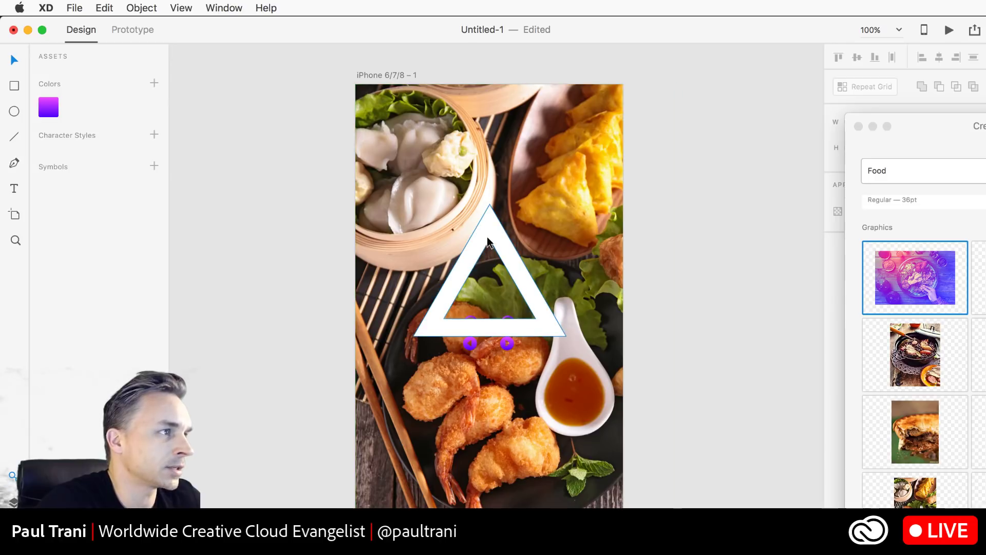
pyautogui.moveTo(489, 241); pyautogui.dragTo(488, 212)
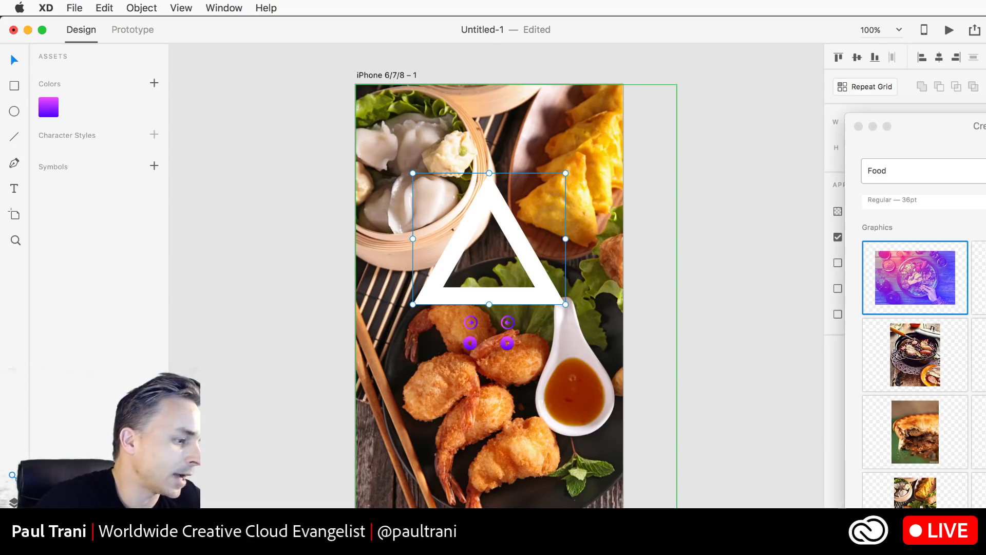
# - Switch to Illustrator and open the Artwork 1 cookie graphic from the Food library for editing
pyautogui.press('super+Tab')
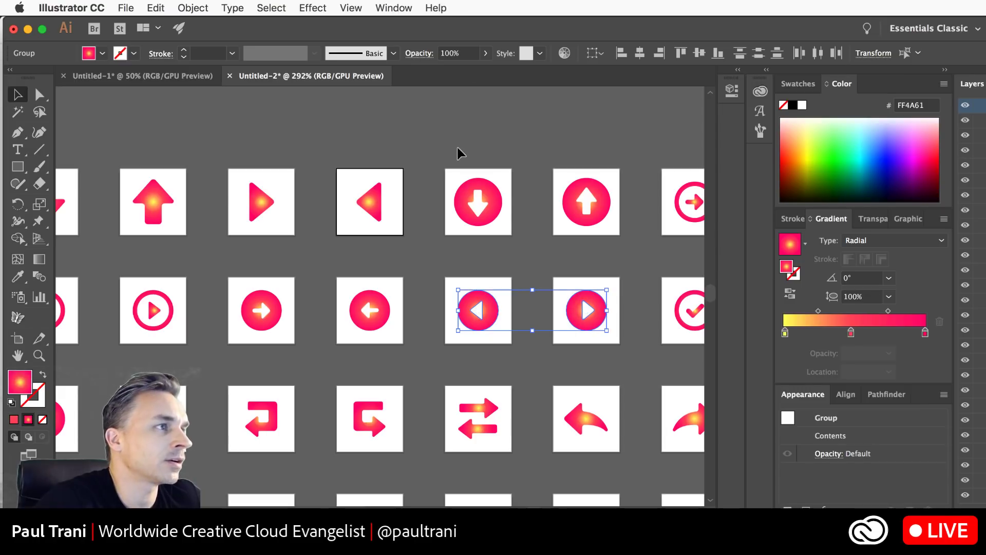
pyautogui.click(449, 146)
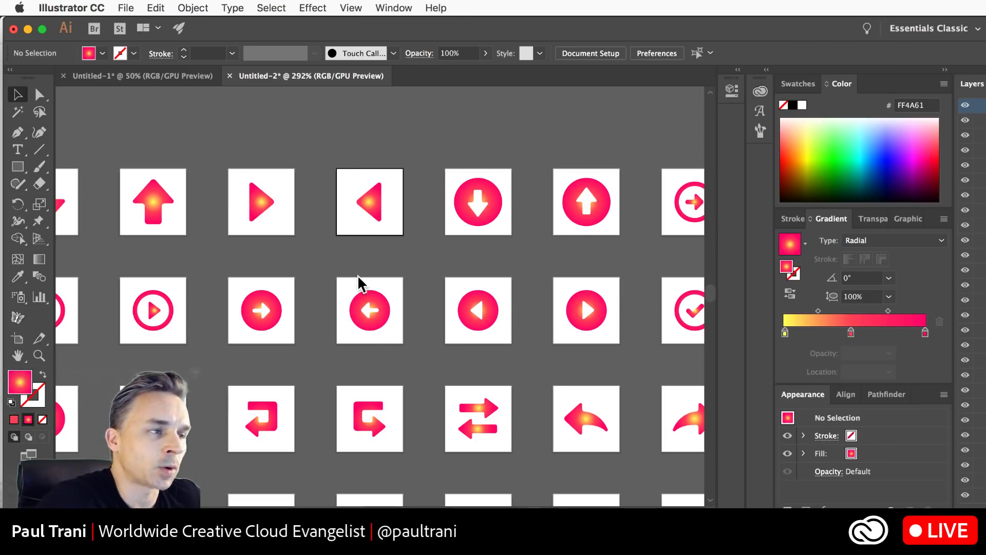
pyautogui.moveTo(421, 278); pyautogui.dragTo(313, 233)
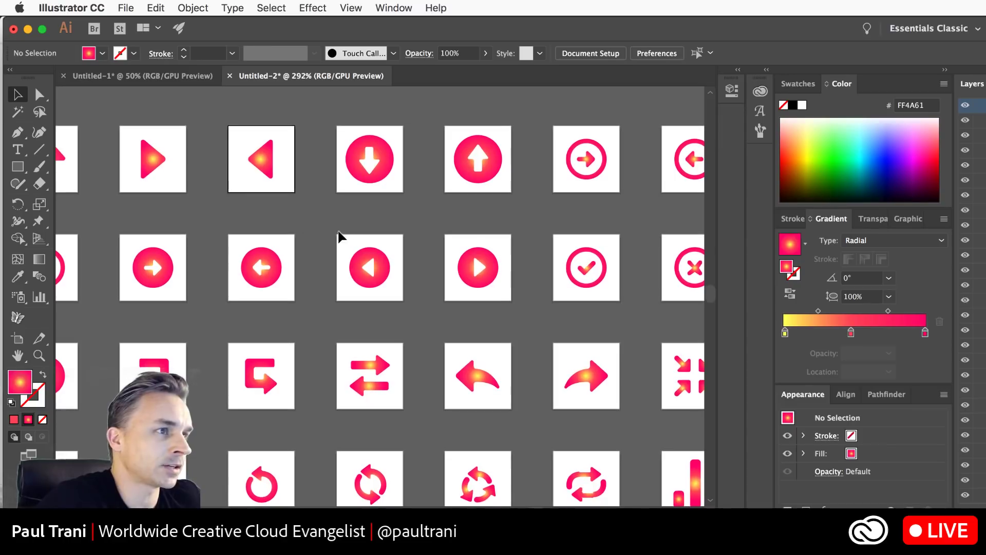
pyautogui.moveTo(315, 196); pyautogui.dragTo(387, 210)
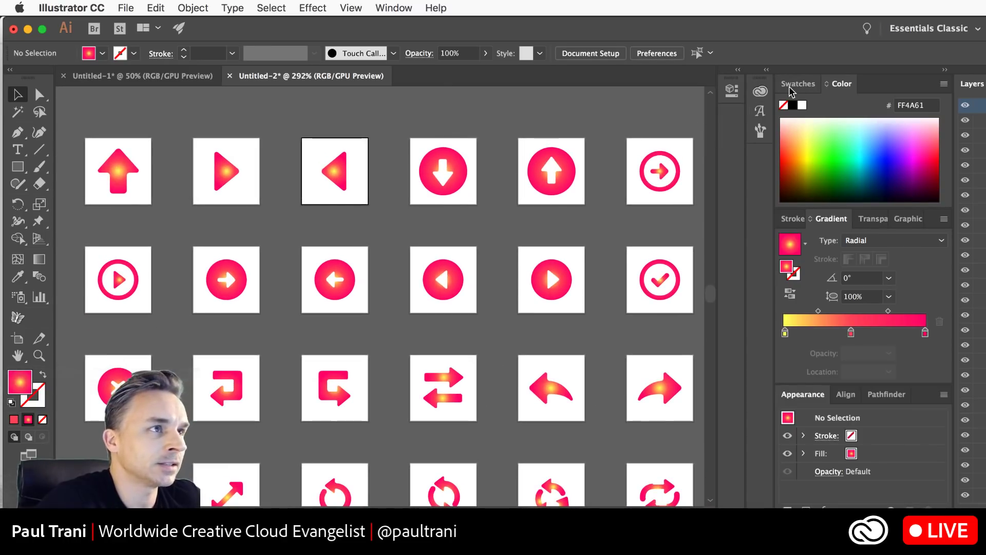
pyautogui.click(766, 70)
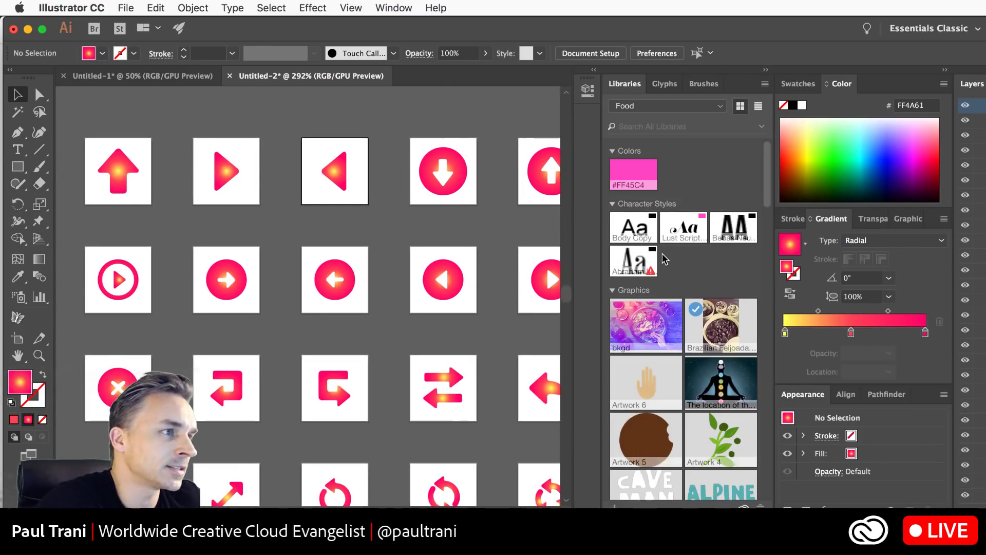
pyautogui.scroll(-3, 662, 259)
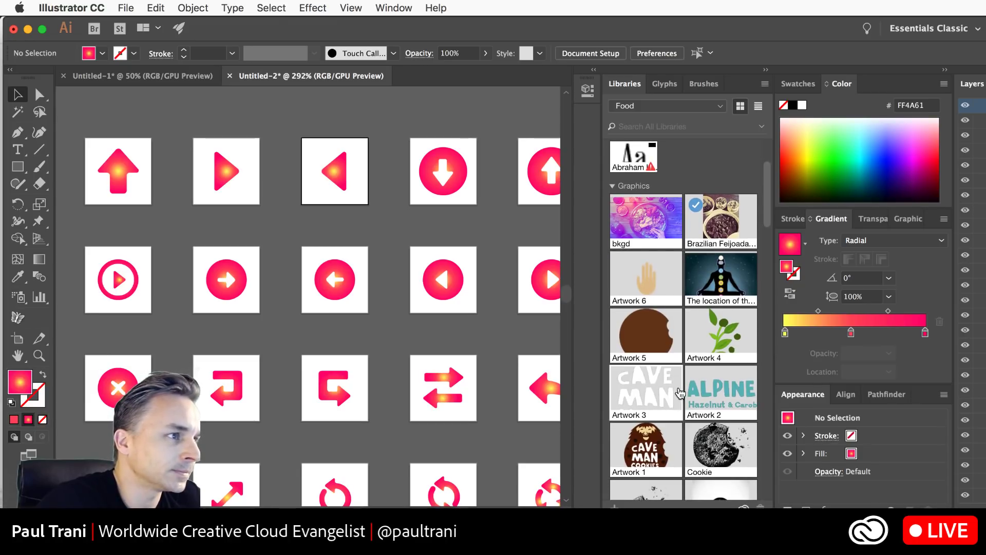
pyautogui.scroll(-3, 684, 394)
pyautogui.doubleClick(653, 392)
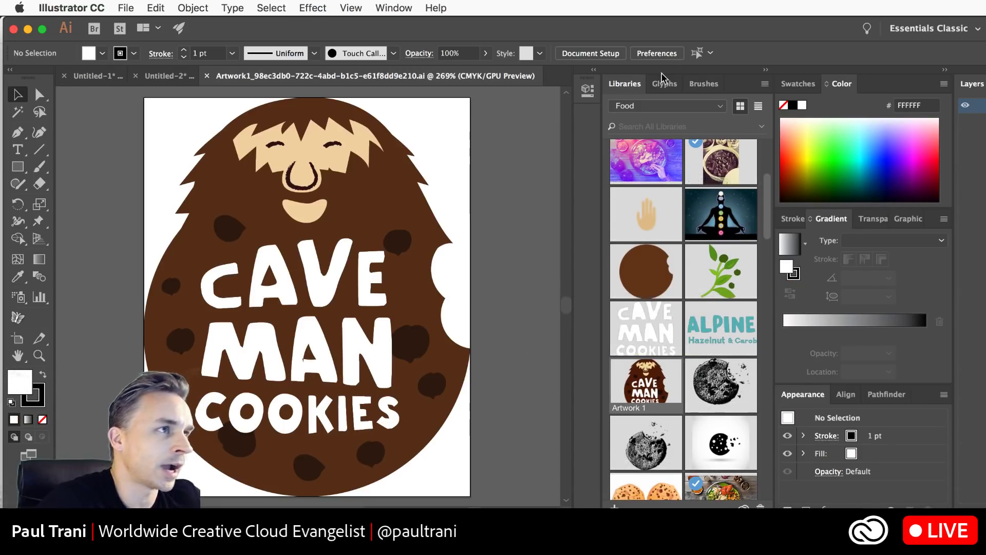
# - Collapse the libraries beside the Cave Man Cookies artwork, center the artwork in view, and leave nothing selected
pyautogui.click(765, 70)
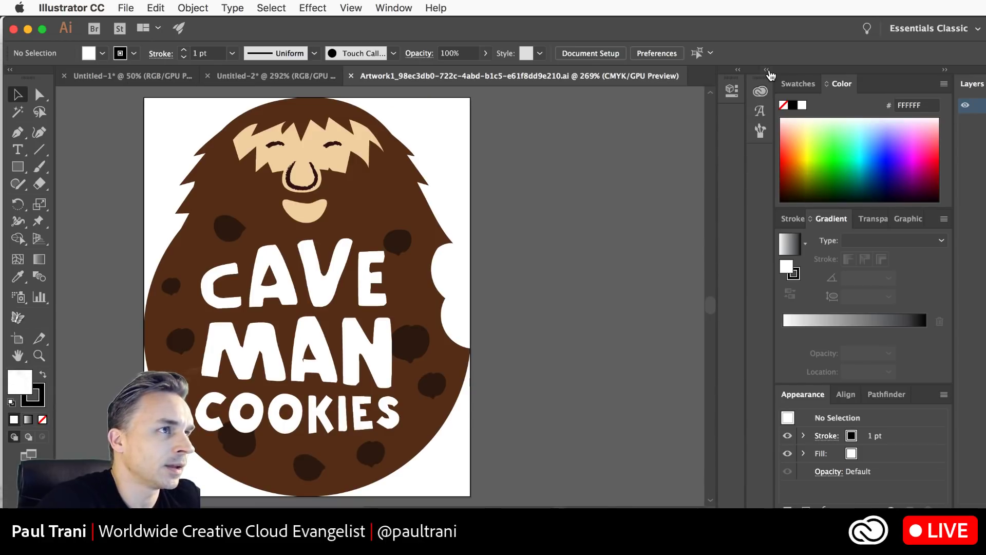
pyautogui.click(771, 72)
pyautogui.scroll(-3, 677, 411)
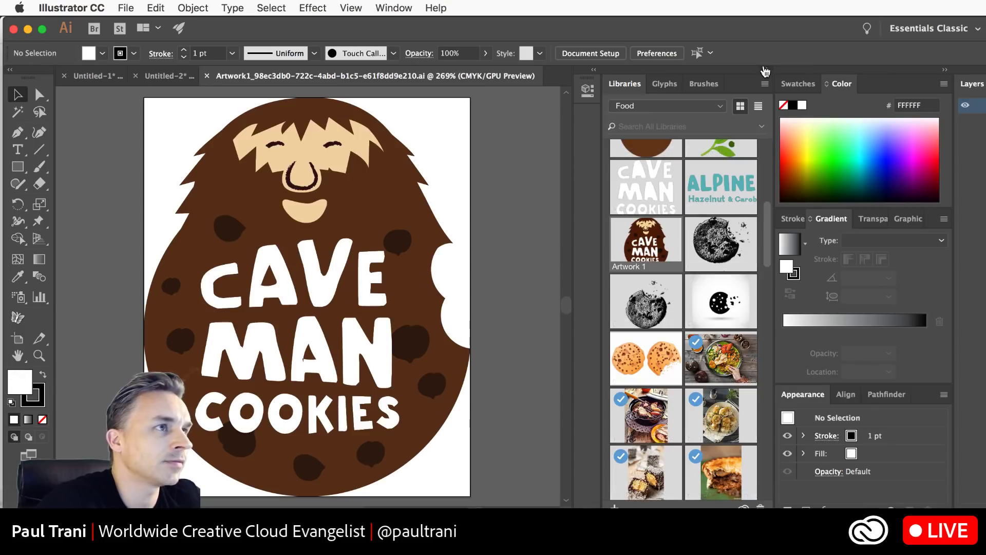
pyautogui.click(765, 70)
pyautogui.moveTo(165, 174); pyautogui.dragTo(278, 179)
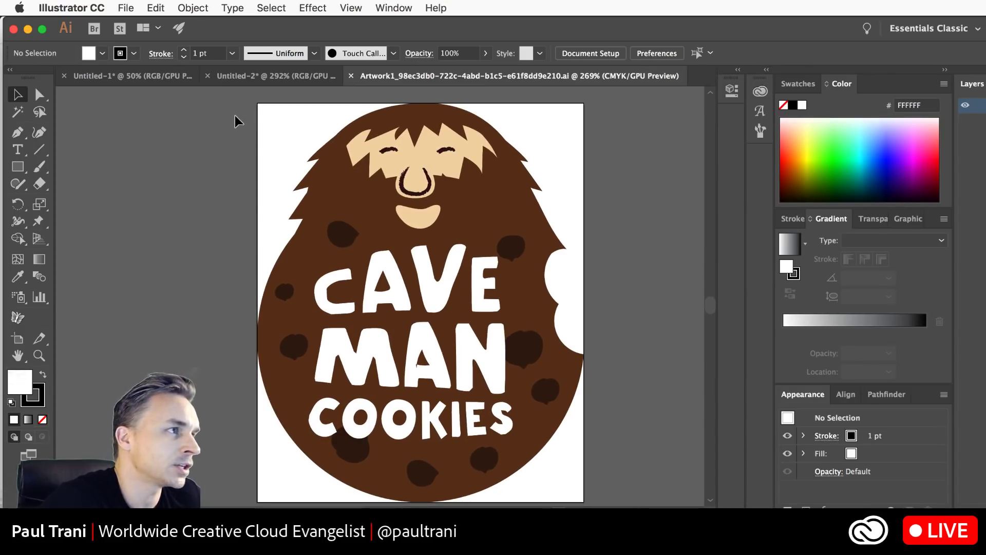
pyautogui.click(531, 458)
pyautogui.click(210, 337)
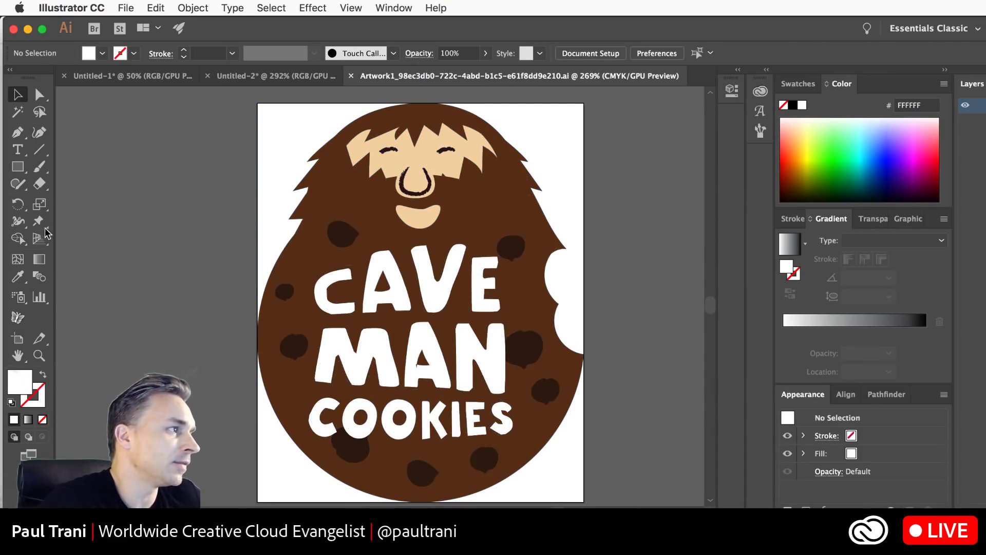
# - Add the text DELICIOUS just below the Cave Man Cookies artboard
pyautogui.scroll(-3, 198, 280)
pyautogui.click(17, 152)
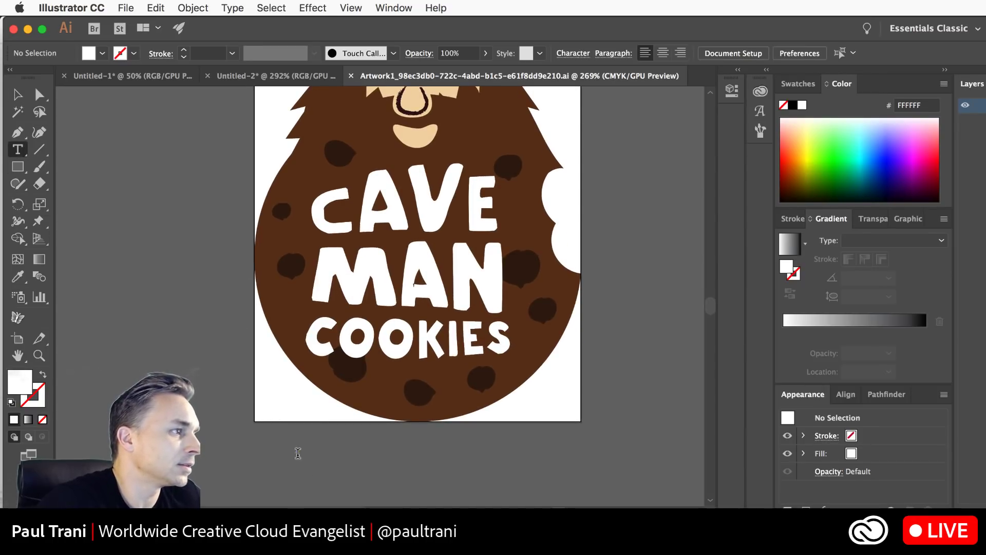
pyautogui.click(297, 454)
pyautogui.write('DEL')
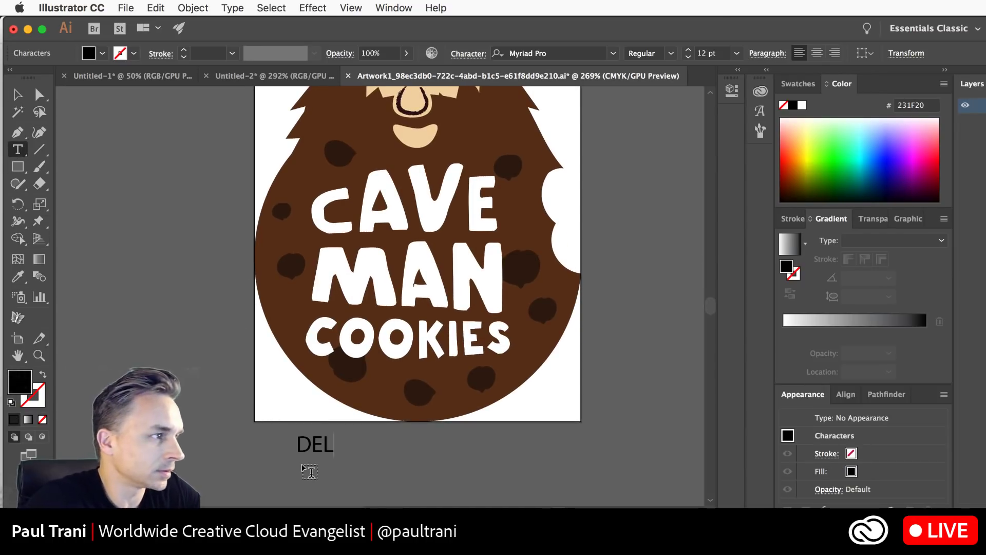
pyautogui.write('ICIOUS')
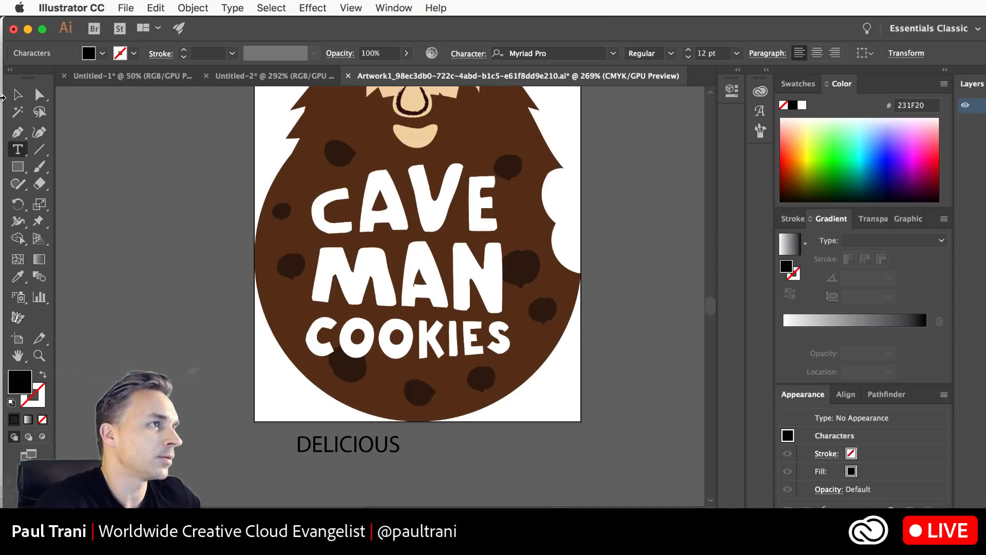
# - Set the DELICIOUS text in Alfa Slab One and scale it up to about 18.4 pt
pyautogui.click(16, 93)
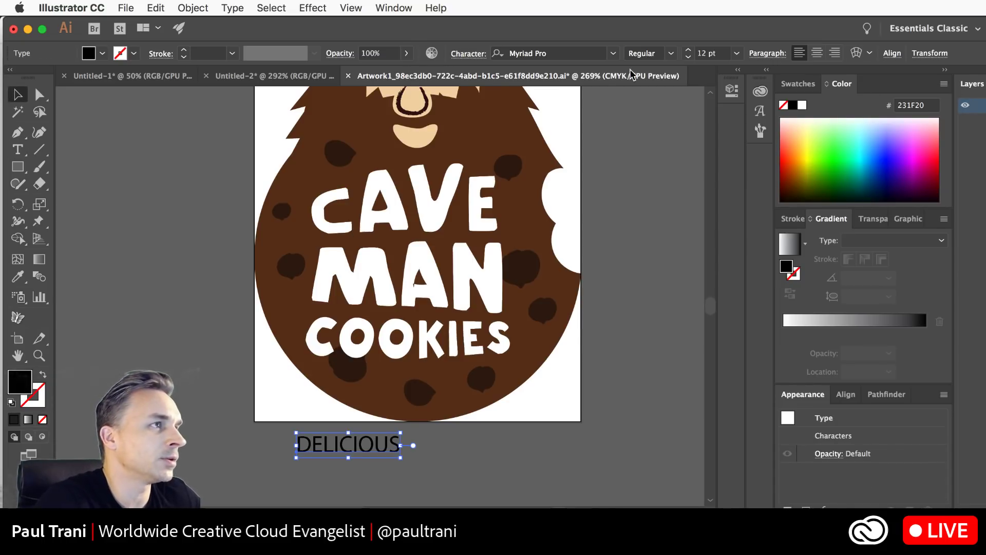
pyautogui.click(613, 53)
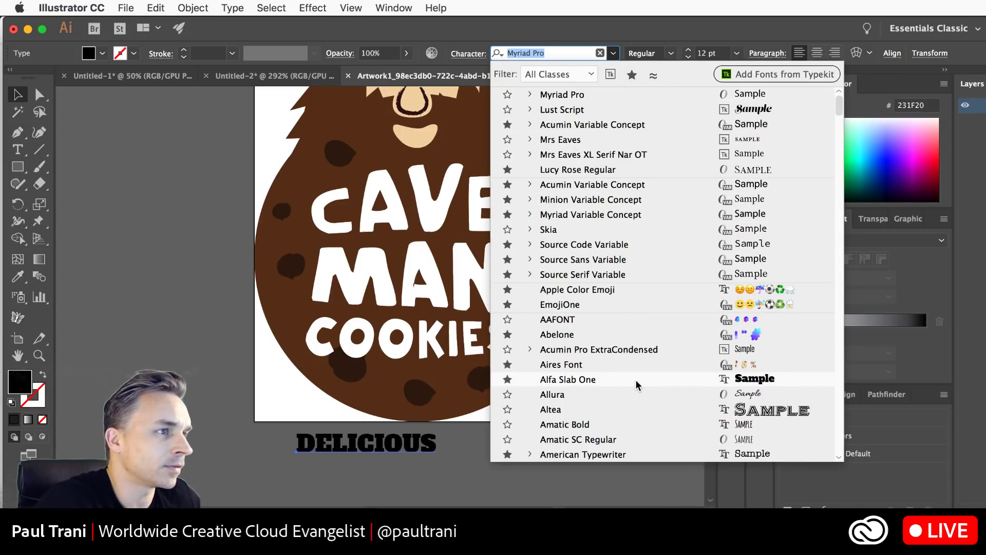
pyautogui.click(637, 385)
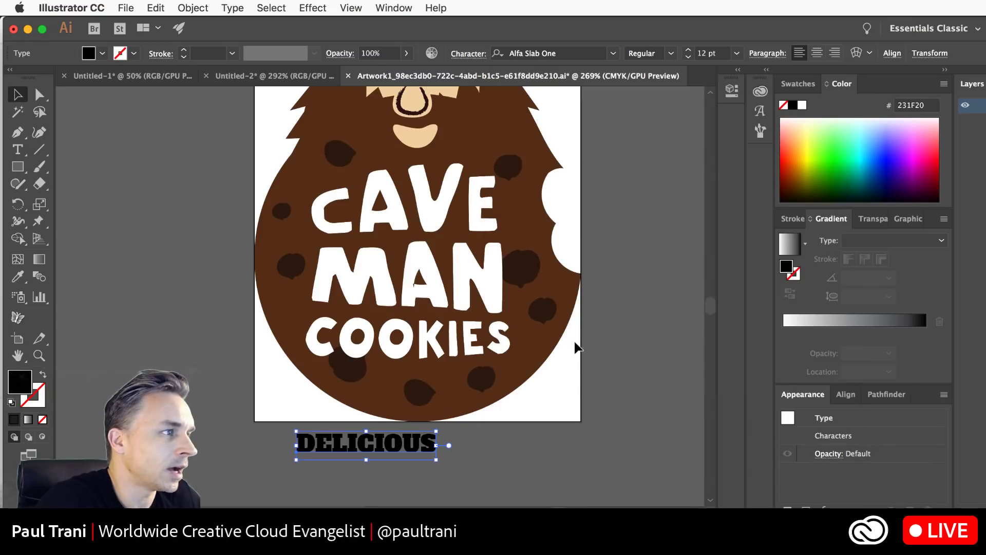
pyautogui.moveTo(436, 463); pyautogui.dragTo(504, 480)
# - Add an exclamation mark to the end of DELICIOUS, fill the text with white, and deselect it
pyautogui.doubleClick(493, 448)
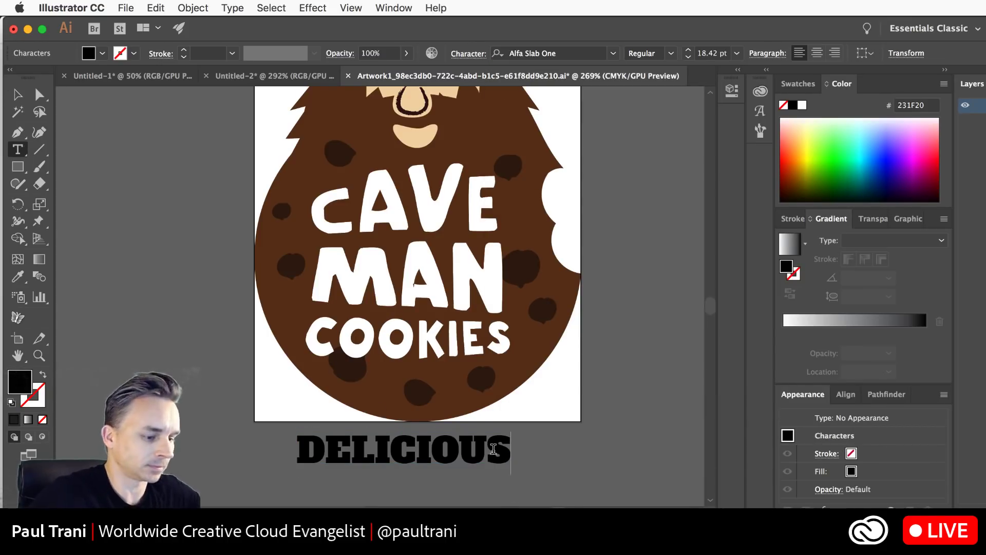
pyautogui.write('!')
pyautogui.click(28, 95)
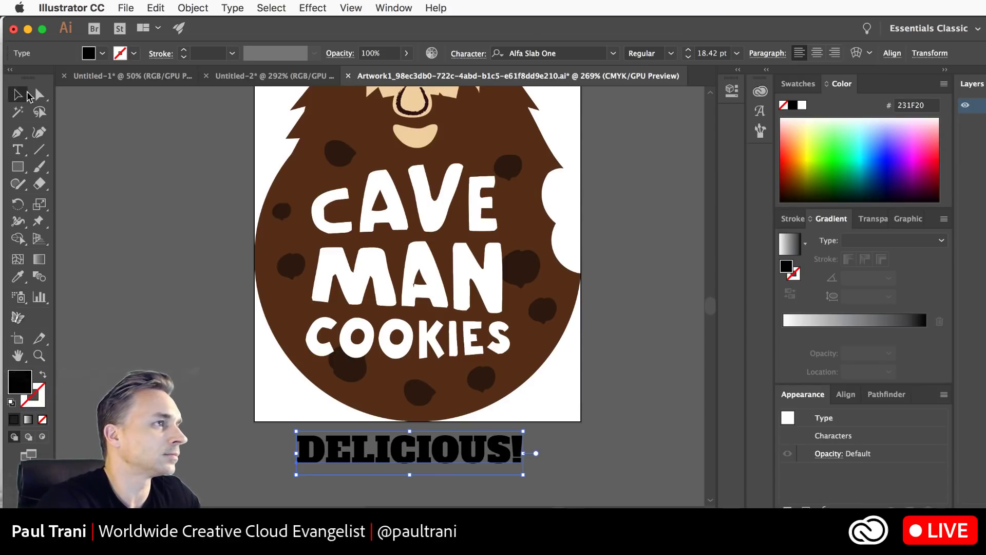
pyautogui.click(802, 106)
pyautogui.click(220, 334)
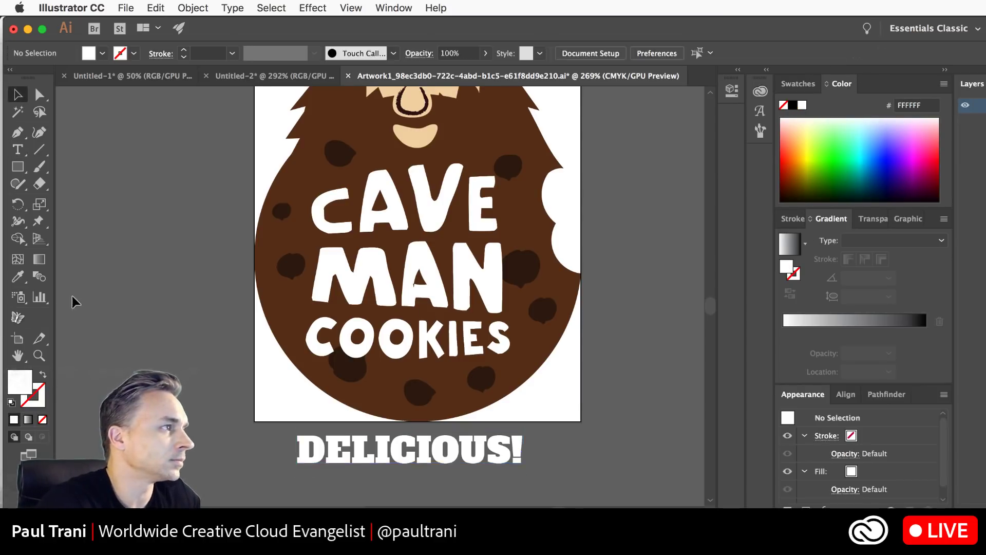
# - Resize Artboard 1 to fit the artwork bounds, including the text below the cookie
pyautogui.click(9, 345)
pyautogui.click(125, 53)
pyautogui.click(123, 67)
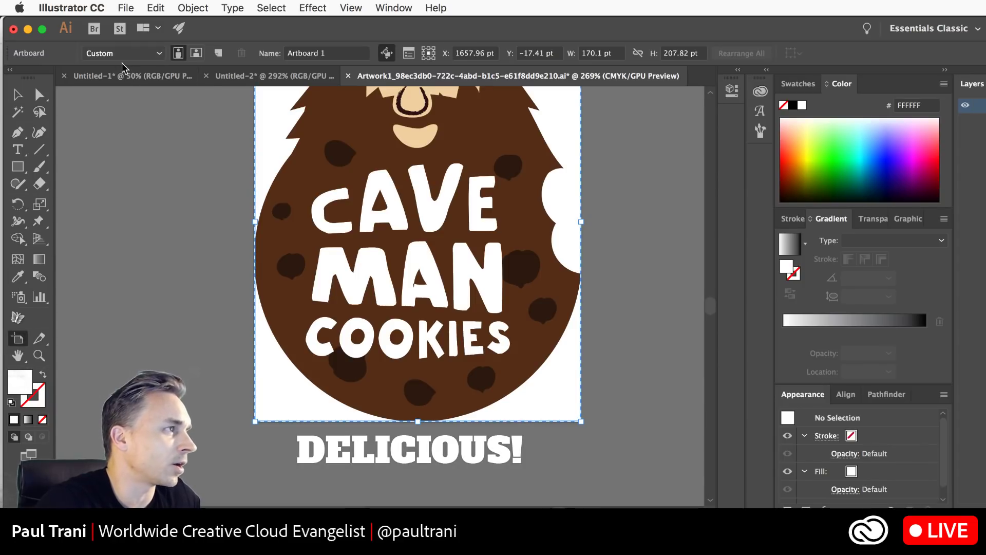
pyautogui.click(125, 54)
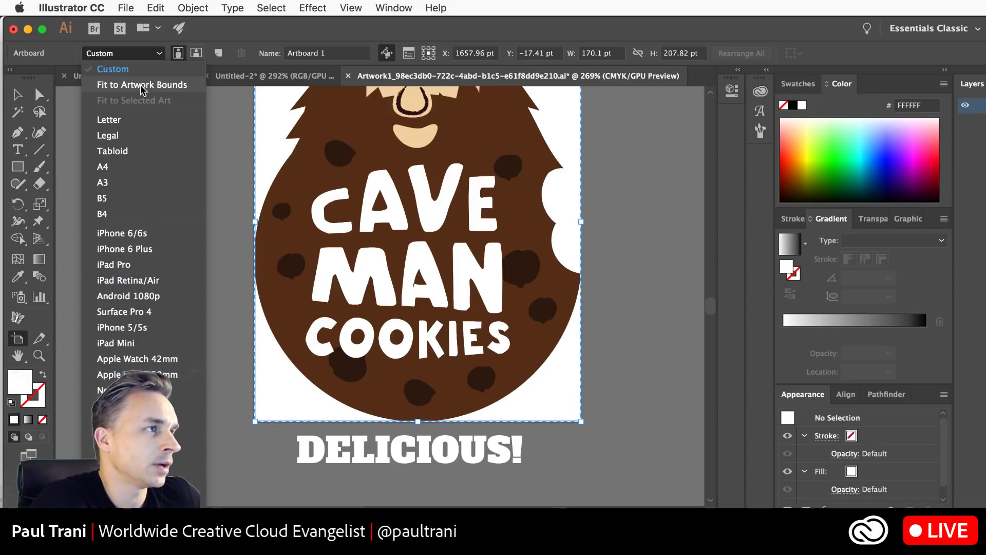
pyautogui.click(143, 86)
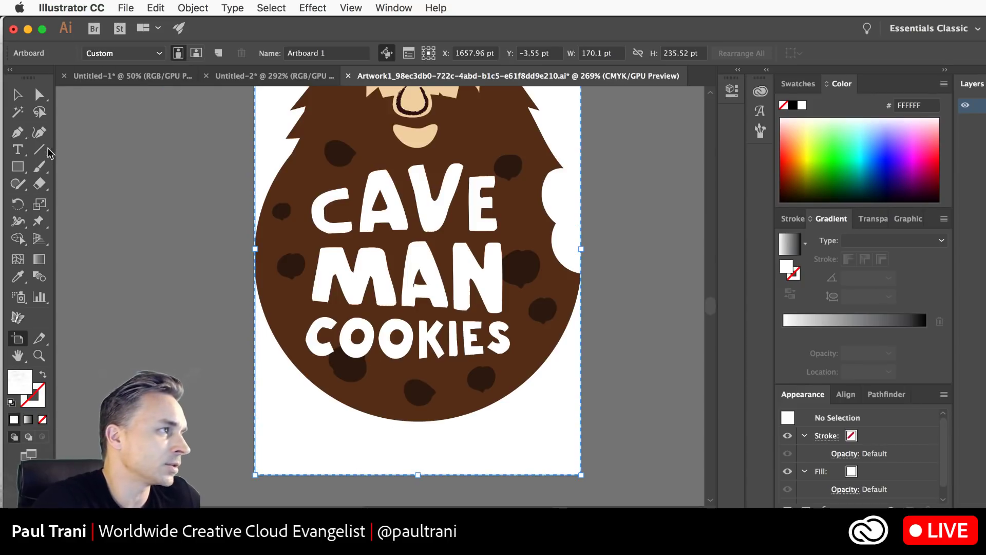
# - Recolor the DELICIOUS! text with the tan F0D5A9 sampled from the caveman's mouth
pyautogui.press('v')
pyautogui.click(338, 462)
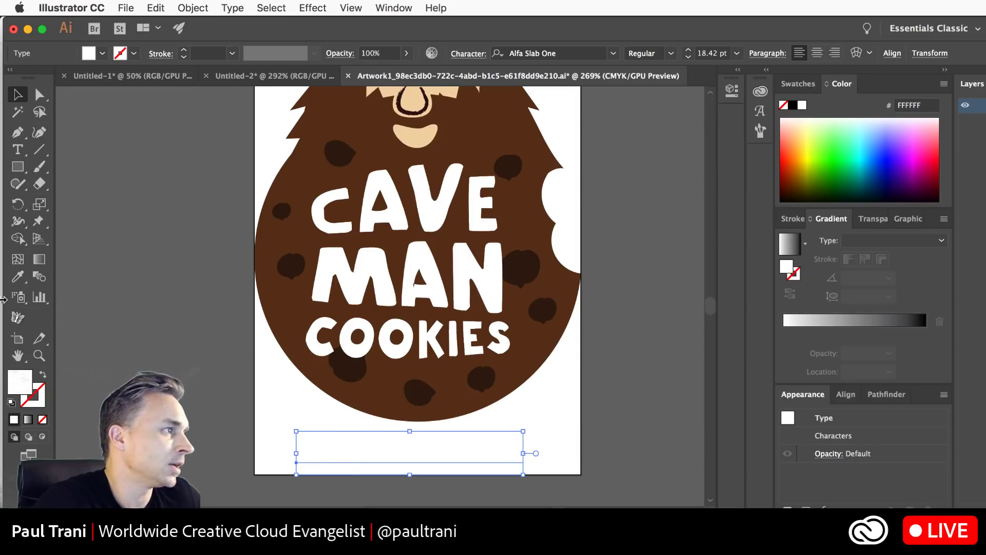
pyautogui.click(18, 276)
pyautogui.click(410, 130)
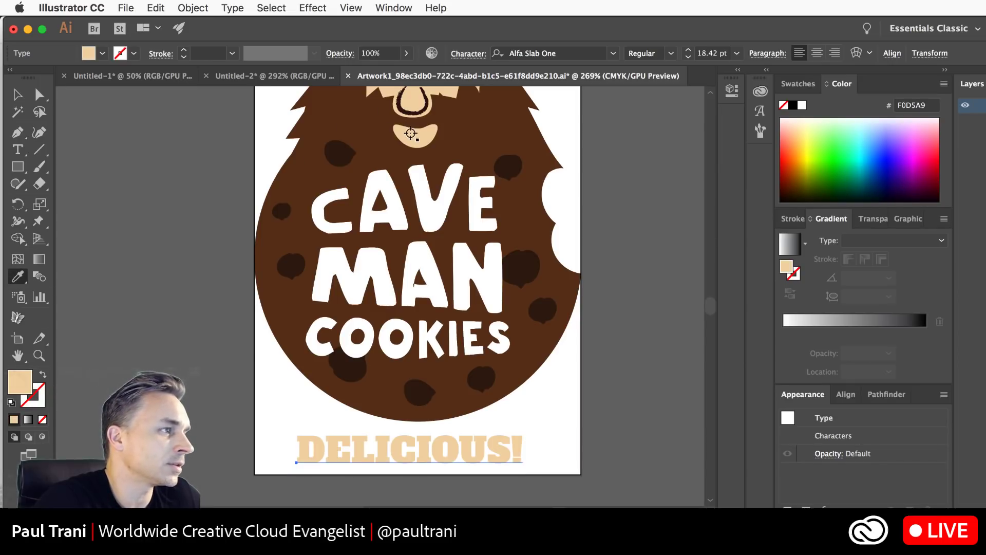
pyautogui.press('v')
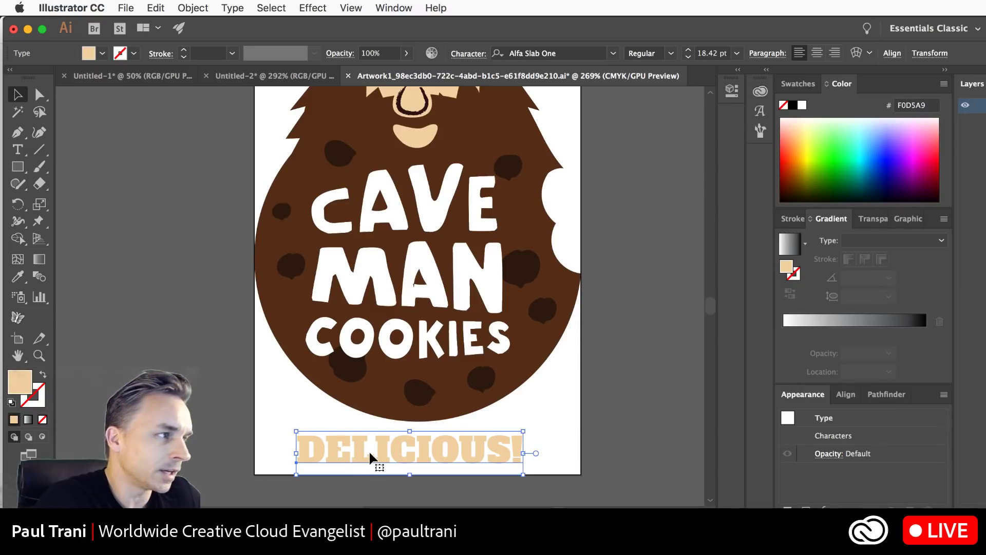
# - Copy all of the Cave Man Cookies artwork together with the DELICIOUS! text
pyautogui.press('super+a')
pyautogui.rightClick(445, 204)
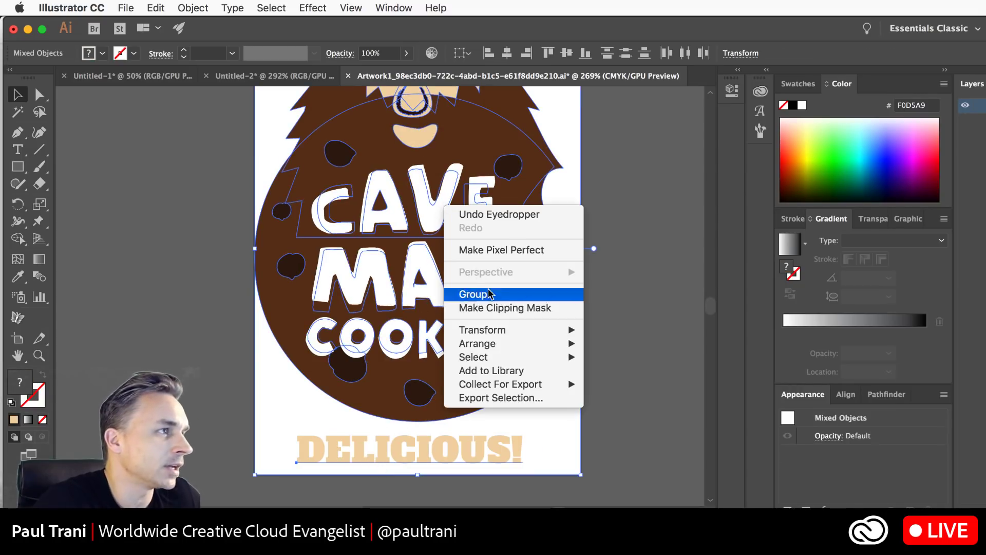
pyautogui.click(384, 295)
pyautogui.press('super+c')
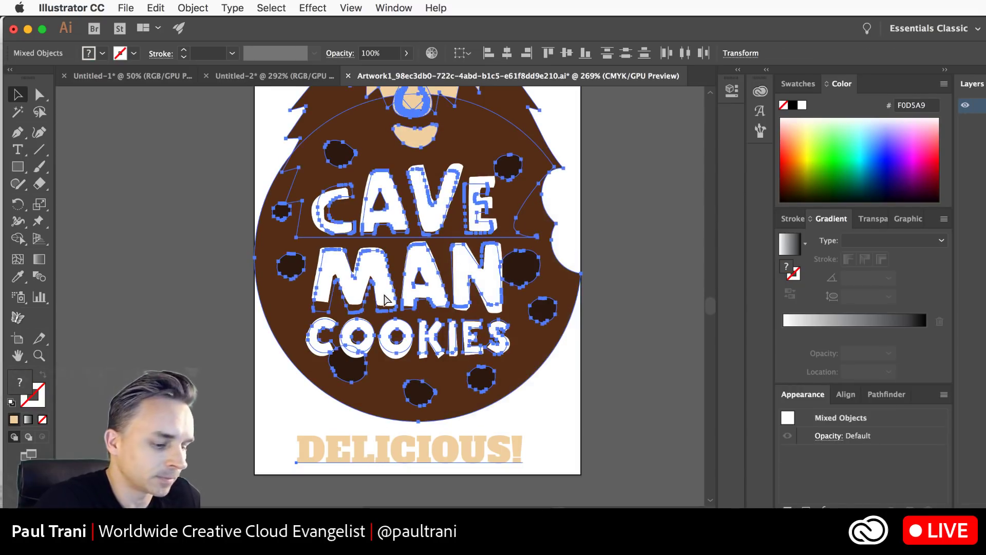
# - Switch to Adobe XD, move the Creative Cloud Libraries window out of the way, and show the iPhone artboard's layers
pyautogui.click(31, 31)
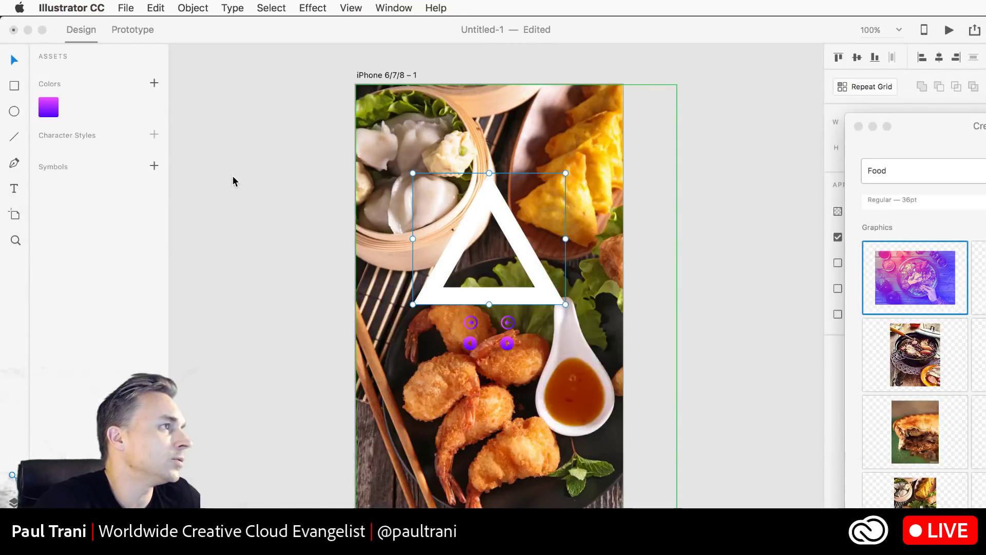
pyautogui.moveTo(939, 137); pyautogui.dragTo(985, 137)
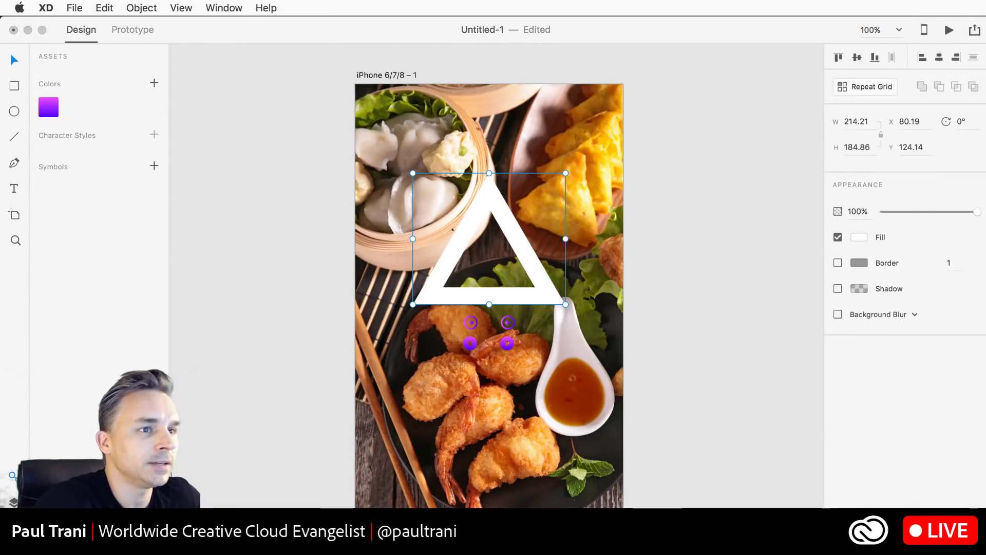
pyautogui.click(812, 91)
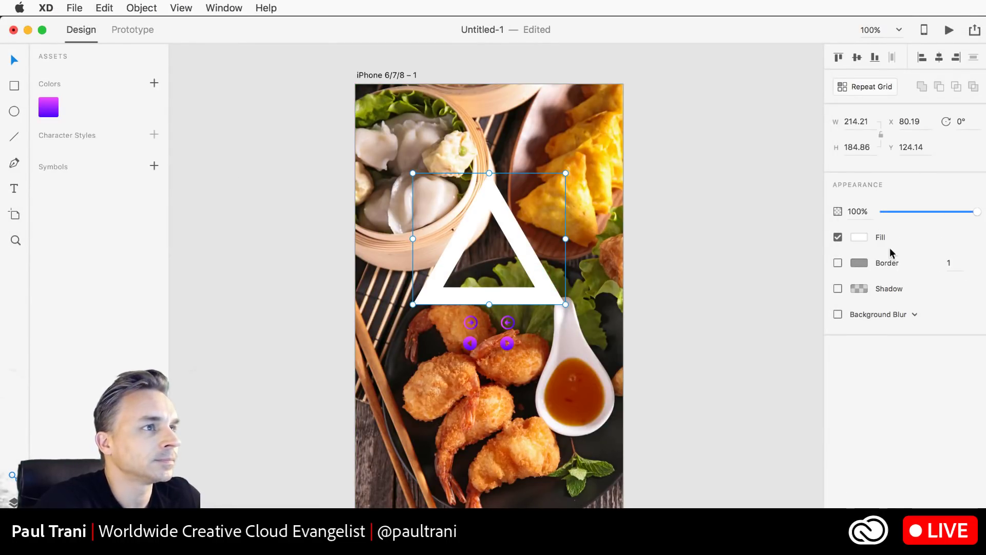
pyautogui.click(13, 502)
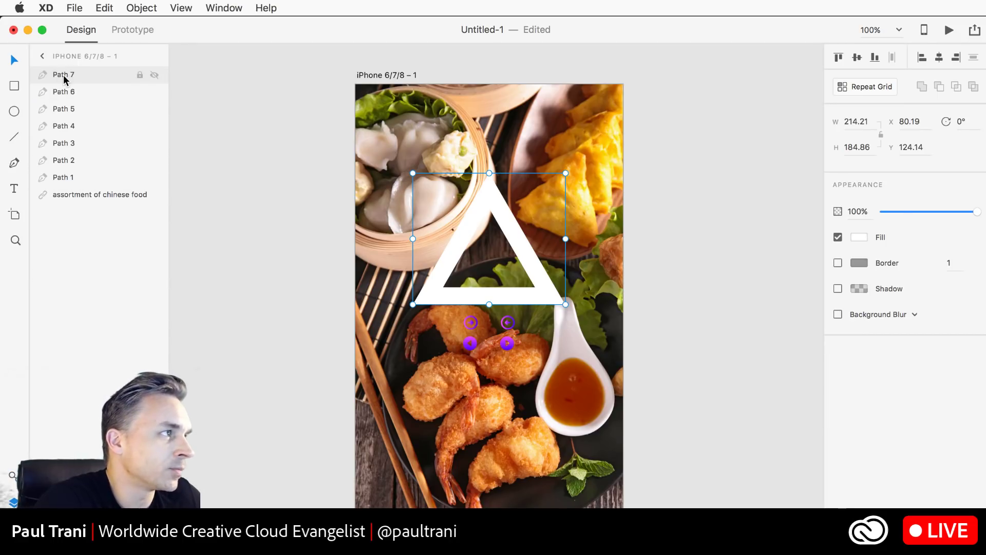
# - Paste the cookie artwork onto the iPhone artboard and place it over the upper food photo at about X 81, Y 44
pyautogui.click(245, 195)
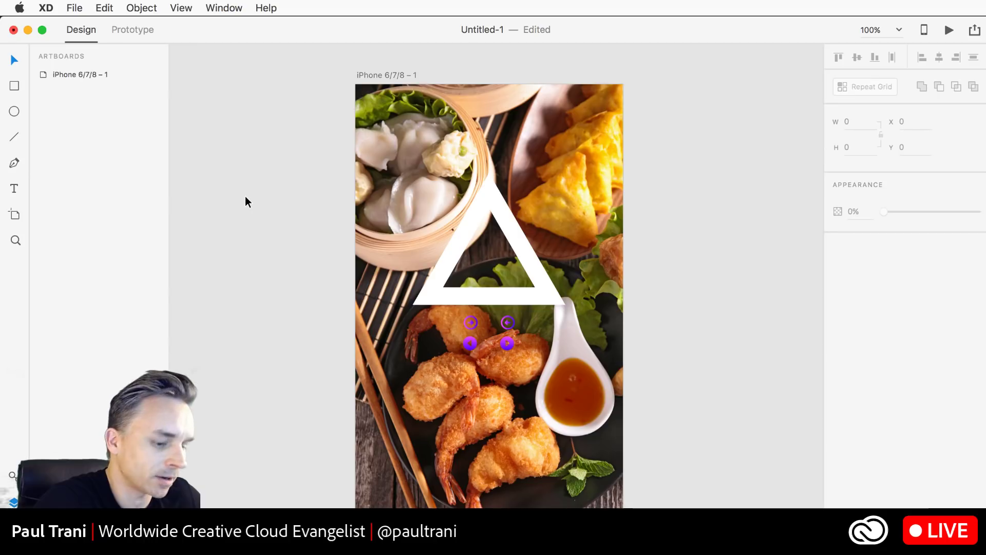
pyautogui.press('super+v')
pyautogui.moveTo(472, 273); pyautogui.dragTo(410, 243)
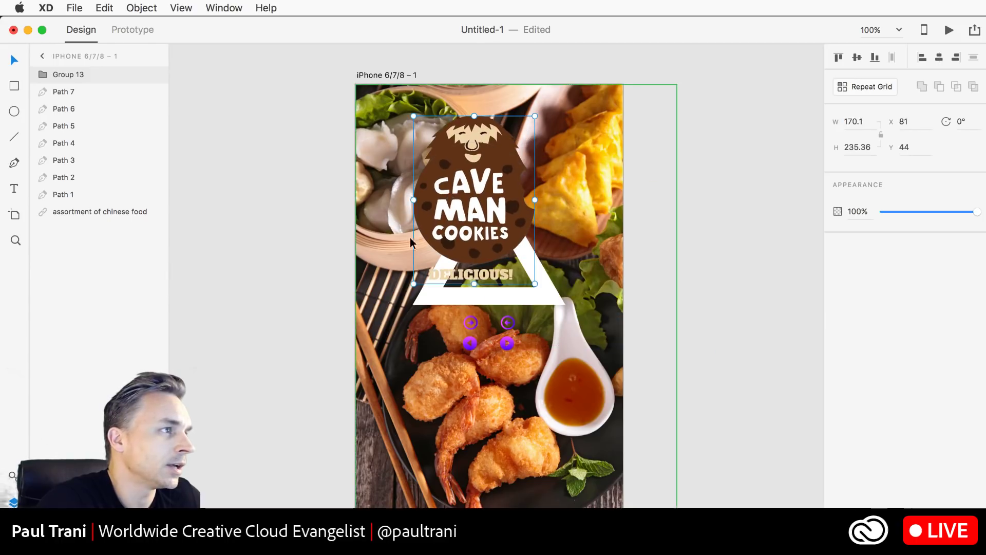
# - Change the iPhone artboard's fill to the dark red #7C0000
pyautogui.click(362, 76)
pyautogui.click(864, 306)
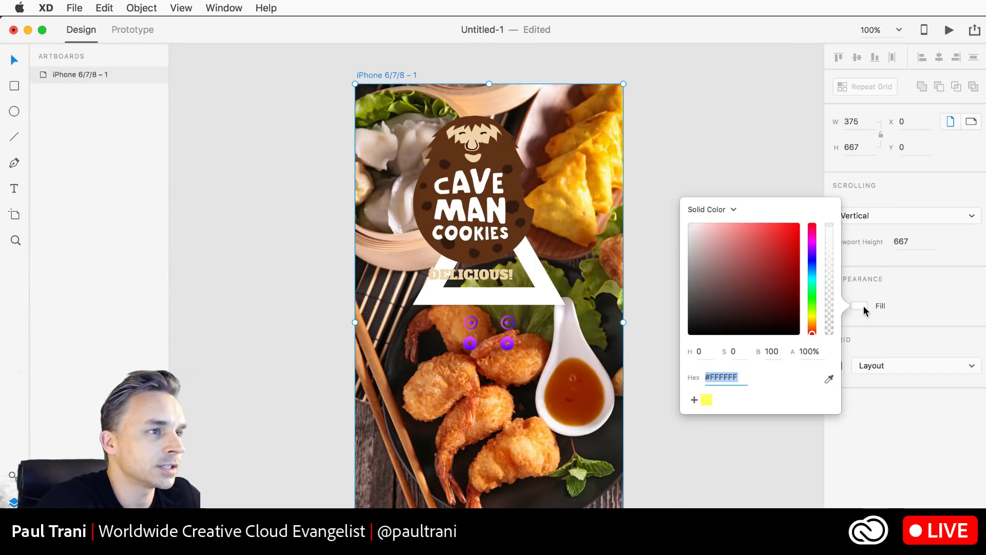
pyautogui.moveTo(767, 286); pyautogui.dragTo(820, 279)
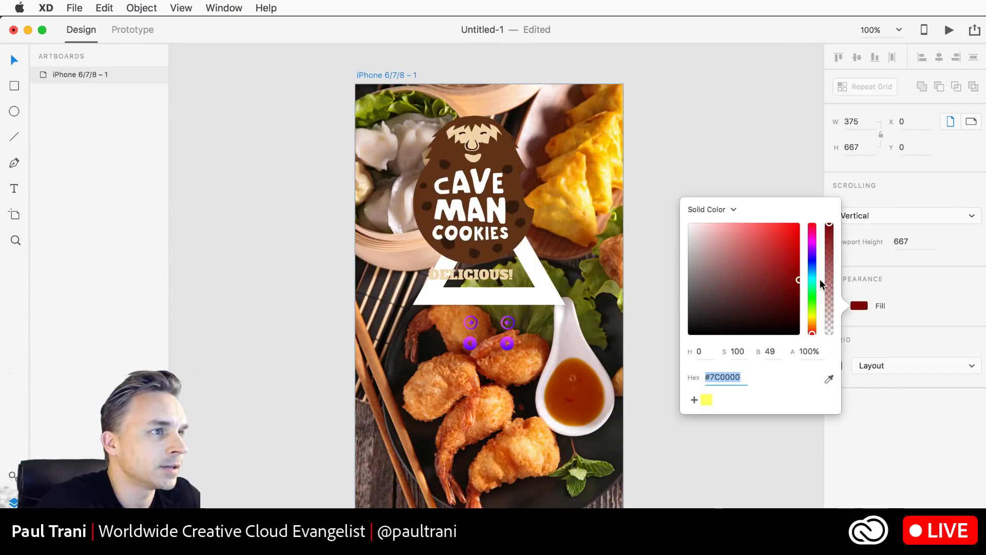
pyautogui.click(782, 169)
# - Reduce the food photo's opacity to 32%, move the white triangle down below the small purple icons, and reselect the photo
pyautogui.click(380, 159)
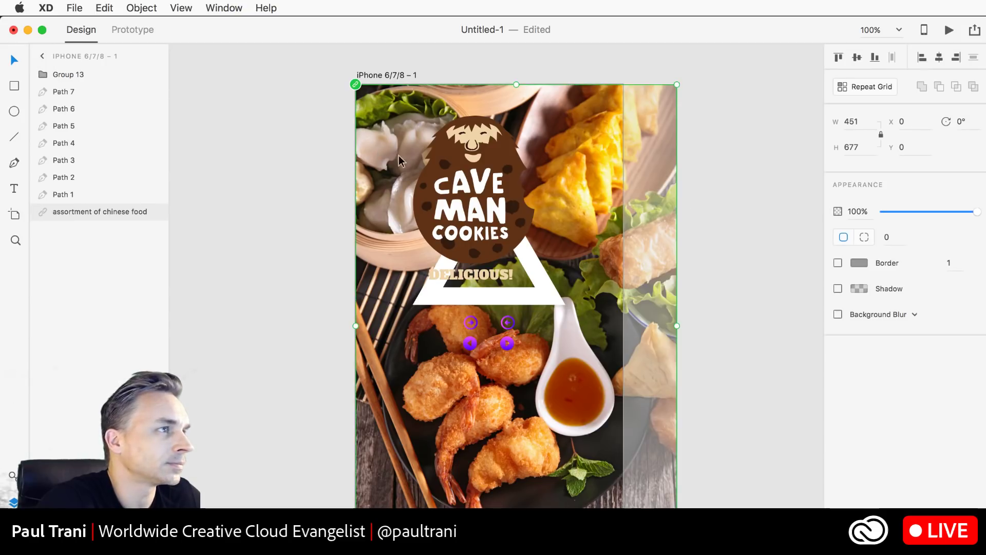
pyautogui.moveTo(936, 207); pyautogui.dragTo(911, 214)
pyautogui.moveTo(429, 286); pyautogui.dragTo(430, 480)
pyautogui.click(459, 324)
pyautogui.moveTo(459, 324); pyautogui.dragTo(453, 322)
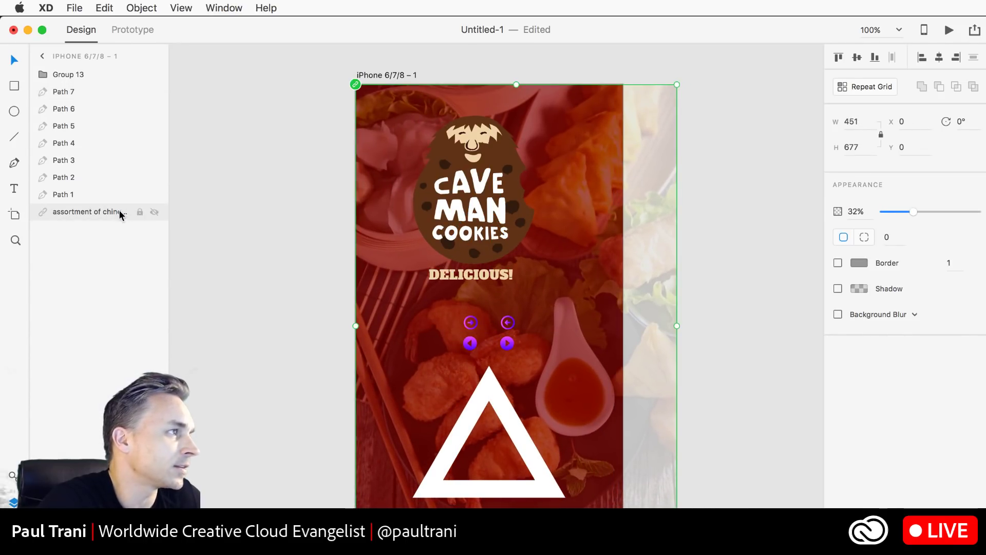
# - Lock the visible assortment of chinese food background image and move the Cave Man Cookies logo group to X 108, Y 54
pyautogui.click(154, 212)
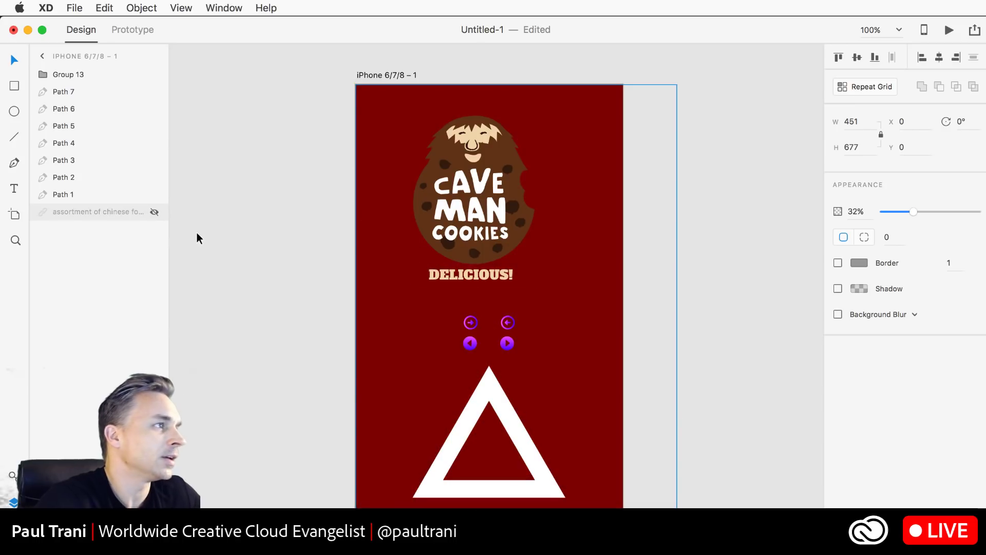
pyautogui.click(153, 212)
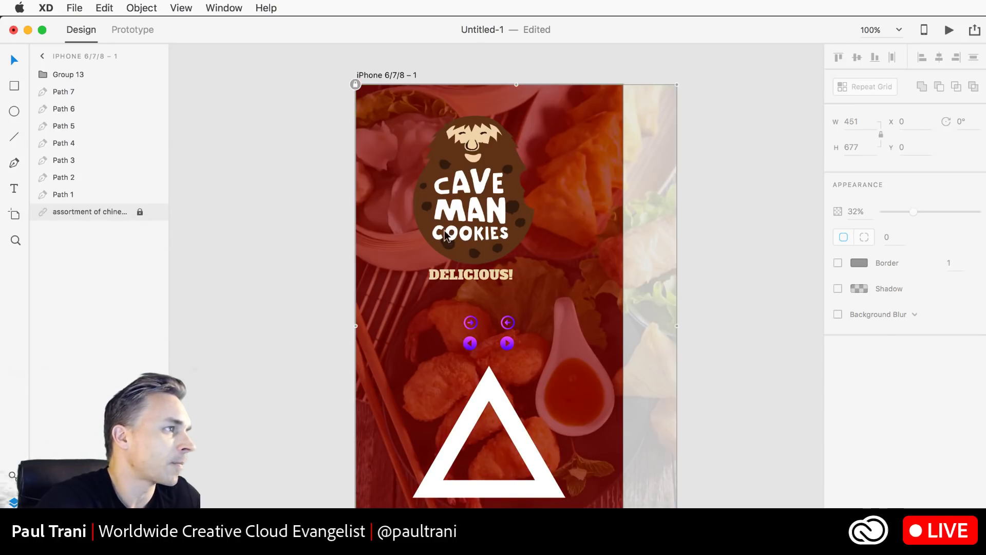
pyautogui.moveTo(459, 229); pyautogui.dragTo(477, 232)
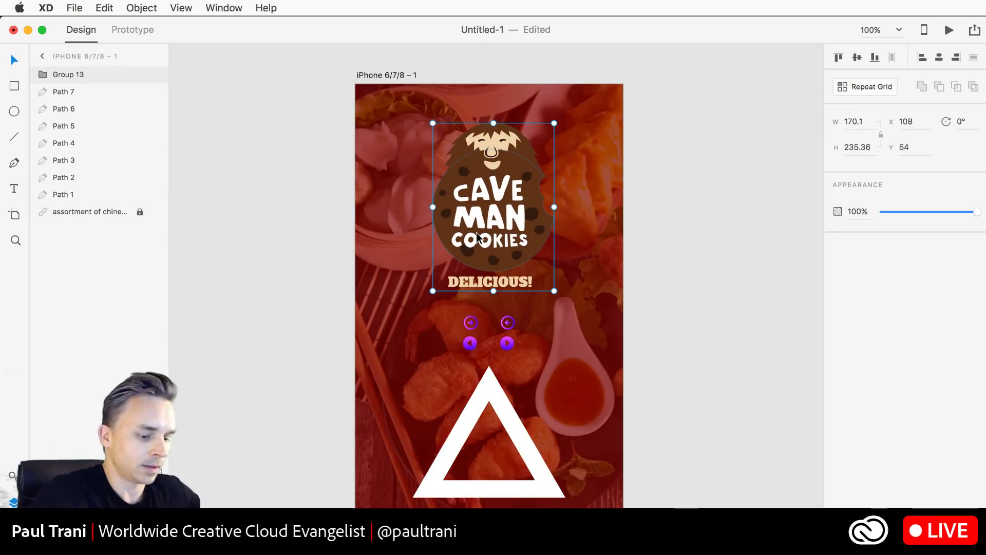
# - Change the tagline below the cookie logo to read "DELICIOUS!!!"
pyautogui.press('super+equal')
pyautogui.press('super+equal')
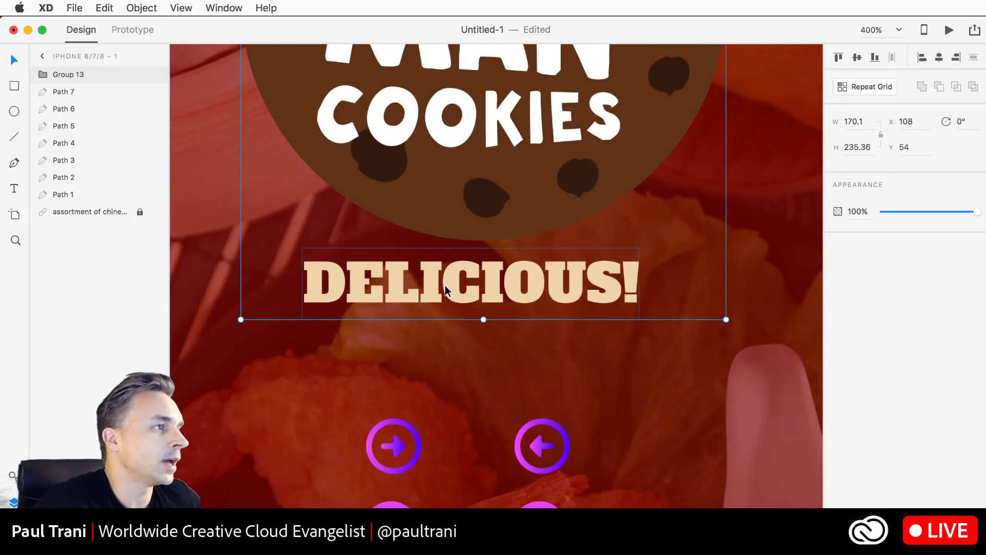
pyautogui.doubleClick(445, 286)
pyautogui.doubleClick(445, 285)
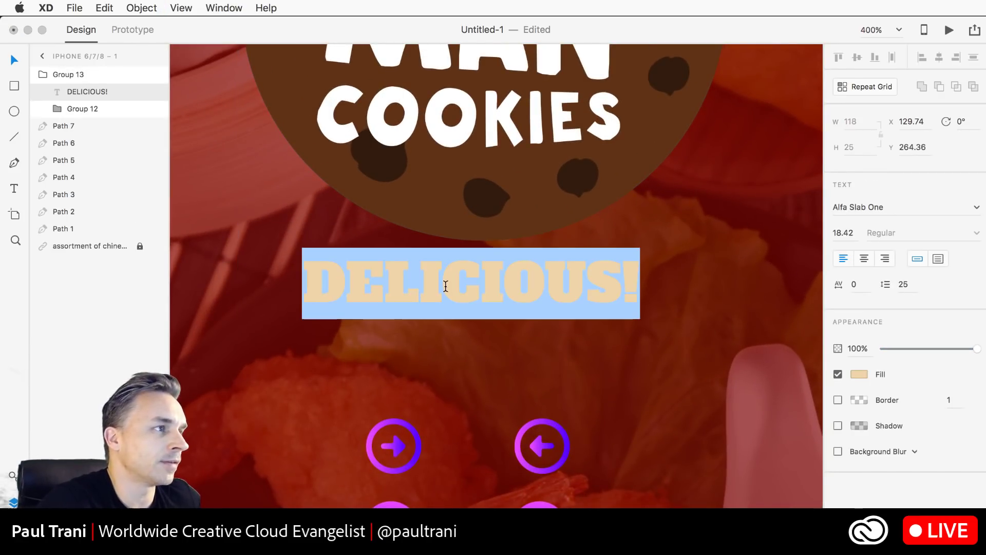
pyautogui.click(622, 282)
pyautogui.write('!!')
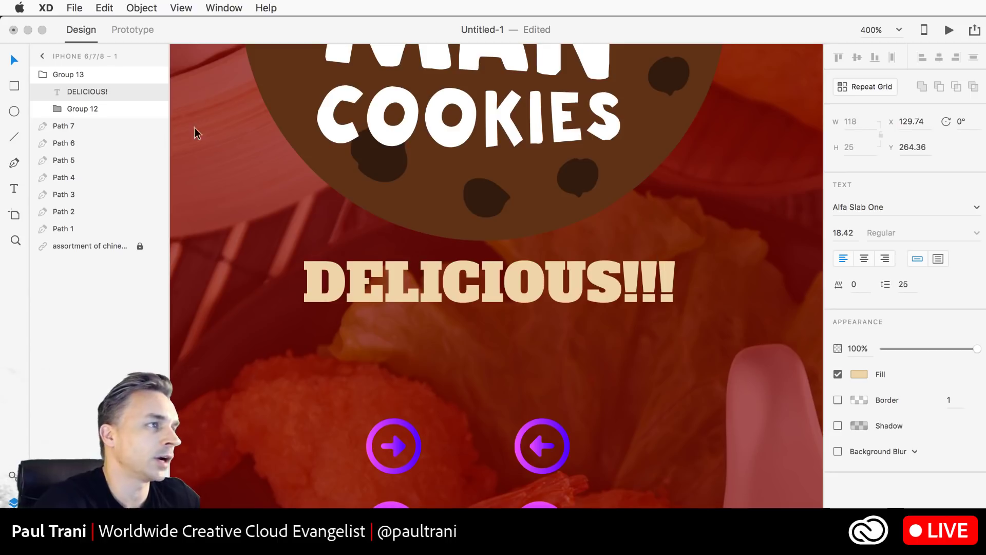
pyautogui.click(10, 61)
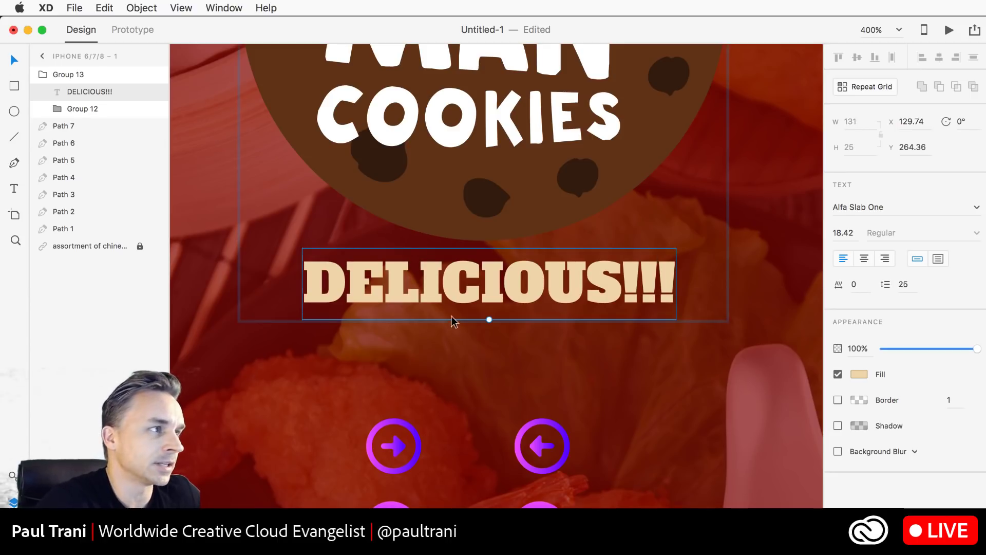
# - Save the tagline's cream colour and the cookie's brown fill as colour assets
pyautogui.click(13, 475)
pyautogui.click(154, 83)
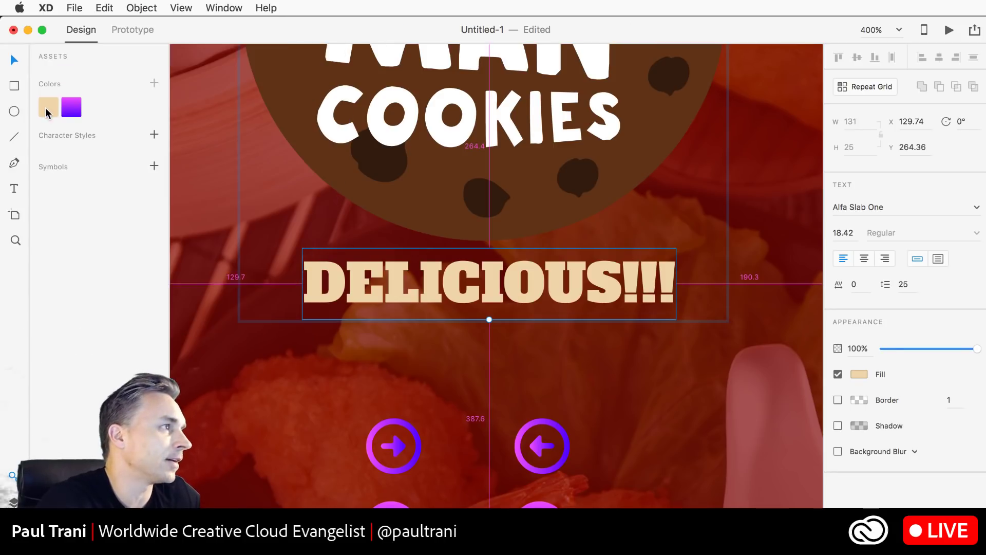
pyautogui.click(320, 156)
pyautogui.doubleClick(324, 159)
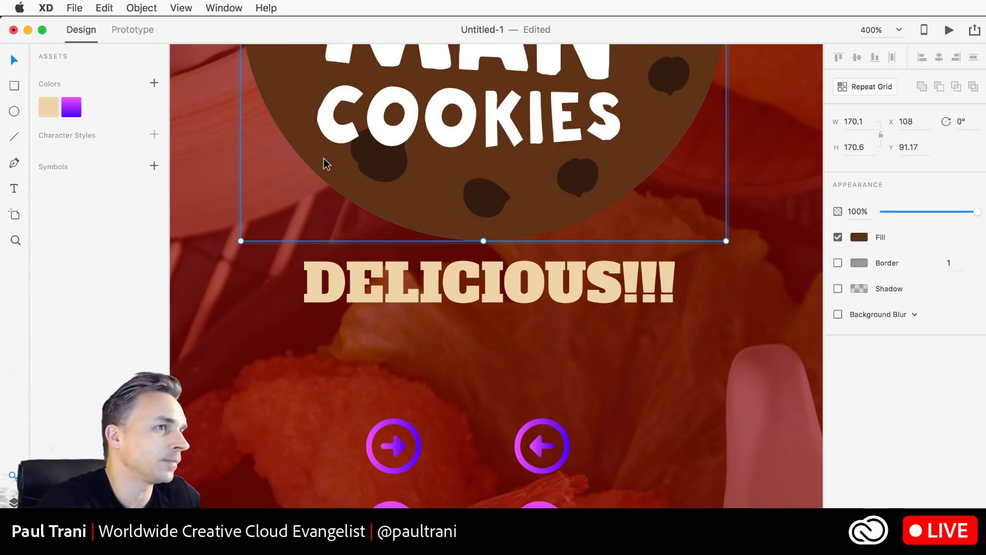
pyautogui.click(154, 84)
pyautogui.click(273, 390)
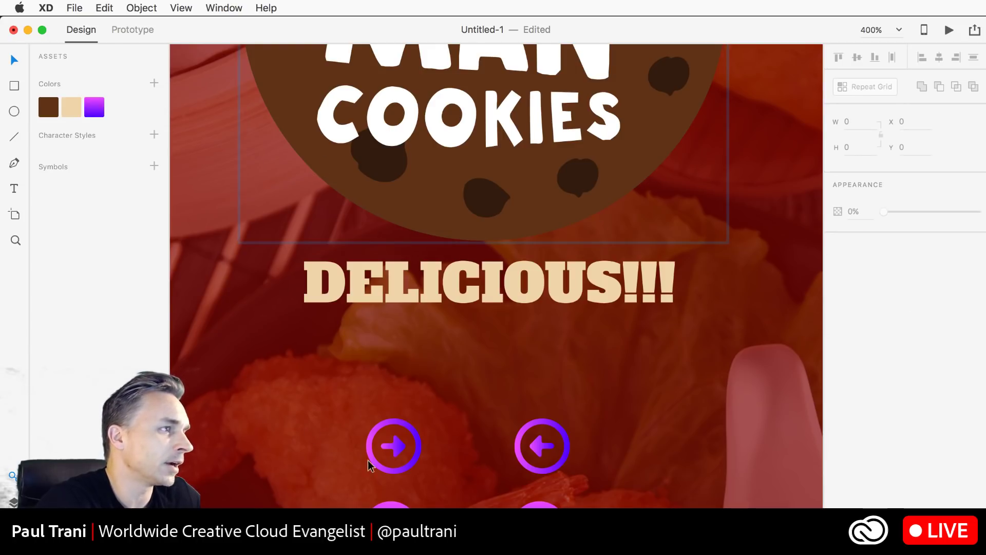
# - Fill the solid round icon with the left-pointing triangle using the saved cream colour
pyautogui.moveTo(325, 430); pyautogui.dragTo(343, 226)
pyautogui.click(389, 323)
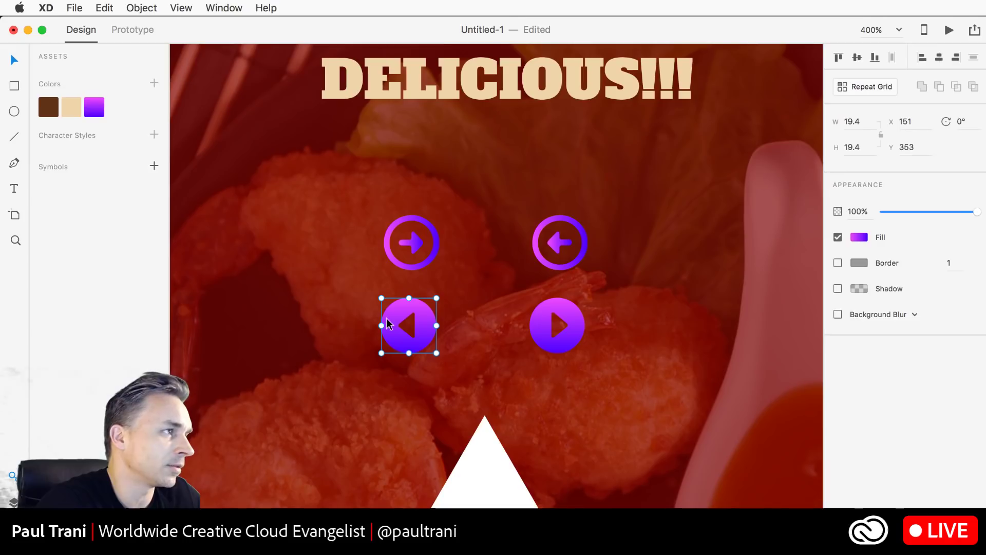
pyautogui.click(67, 106)
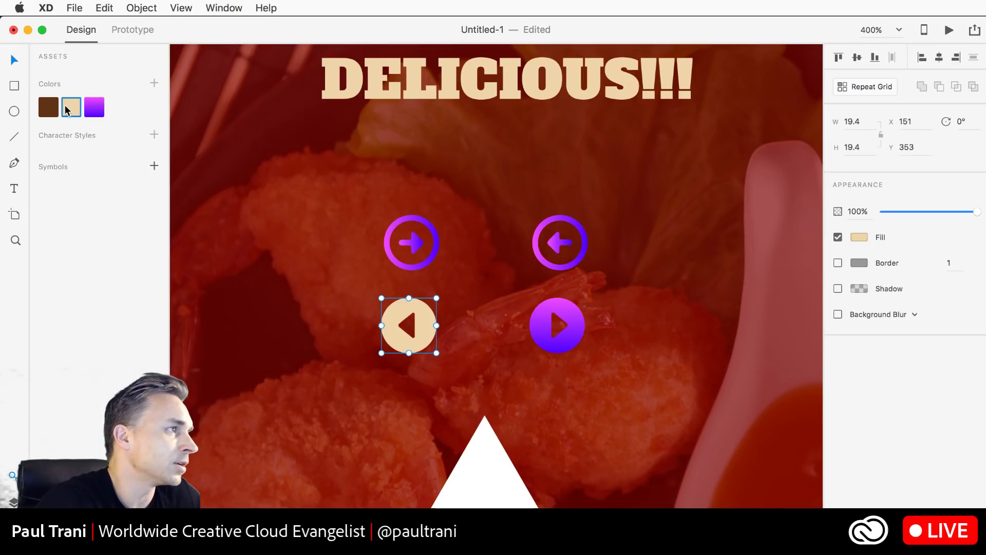
pyautogui.rightClick(66, 108)
pyautogui.click(87, 126)
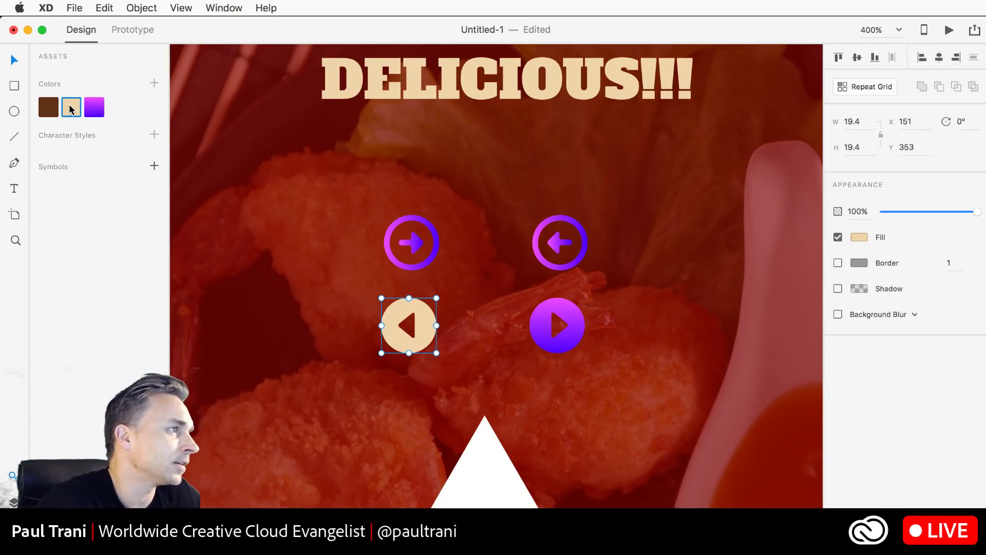
# - Copy the cream colour's hex value #F0D5A9 and use it for the blue-violet end stop of the gradient colour asset
pyautogui.rightClick(70, 109)
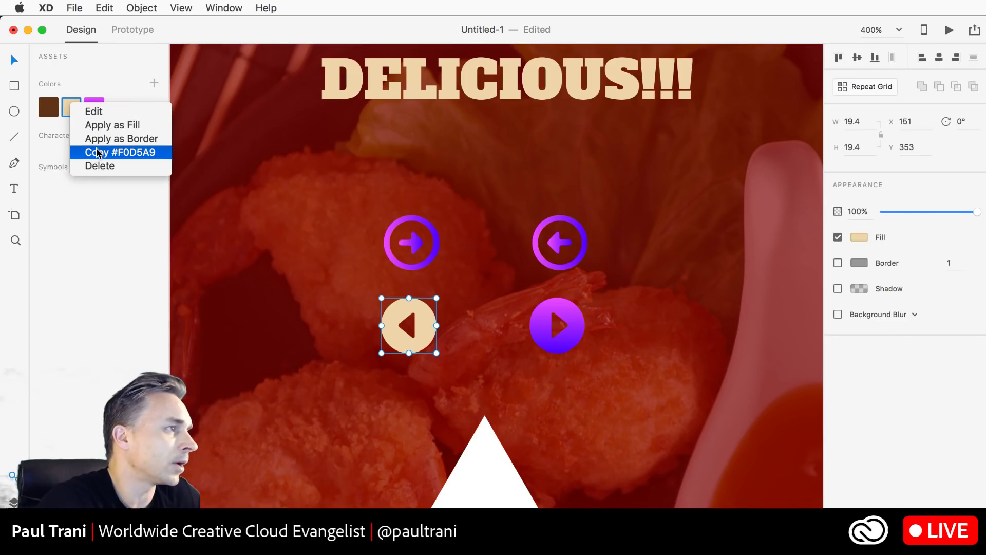
pyautogui.click(96, 152)
pyautogui.click(93, 108)
pyautogui.rightClick(94, 109)
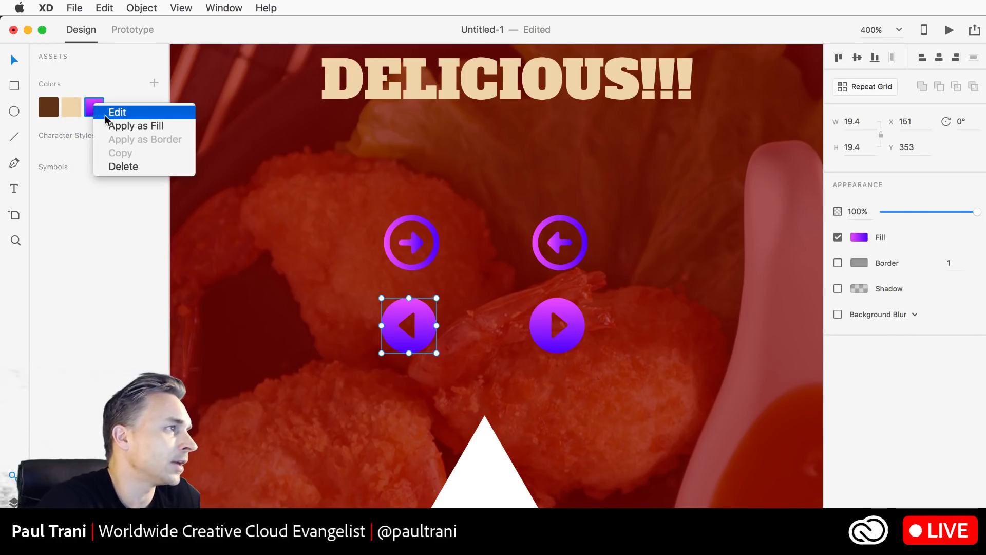
pyautogui.click(100, 117)
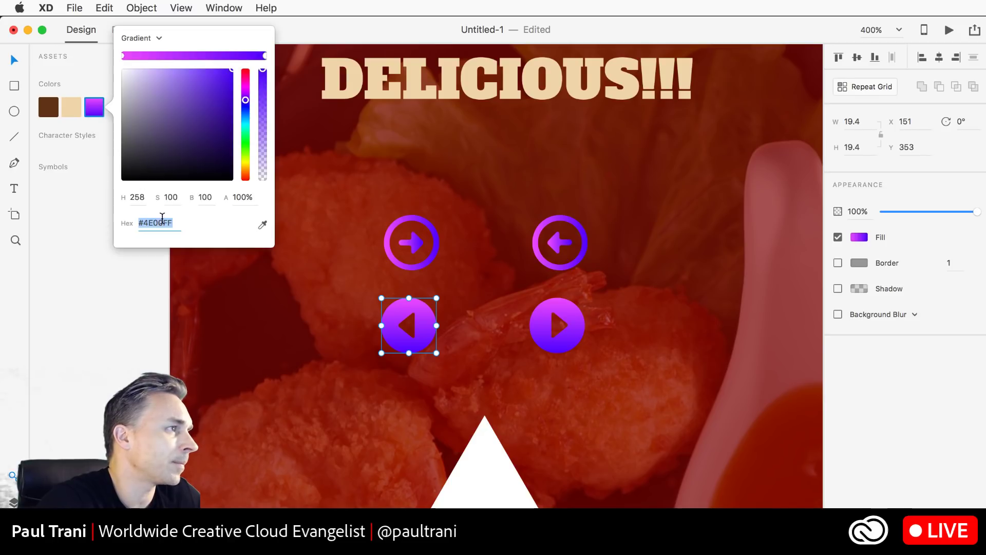
pyautogui.press('super+v')
pyautogui.press('Return')
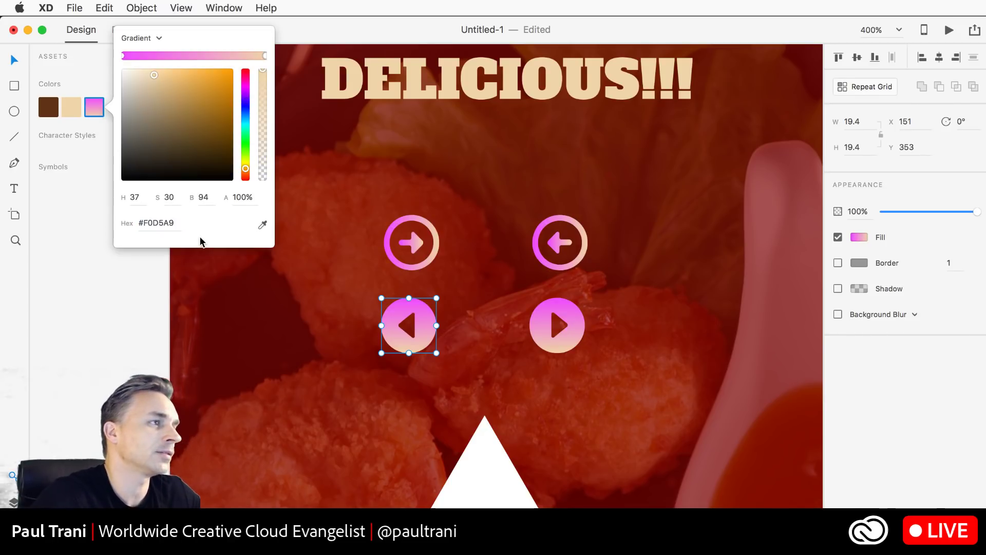
# - Set the gradient asset's remaining pink stop to #F0D5A9 and close the colour editor
pyautogui.click(123, 56)
pyautogui.click(171, 222)
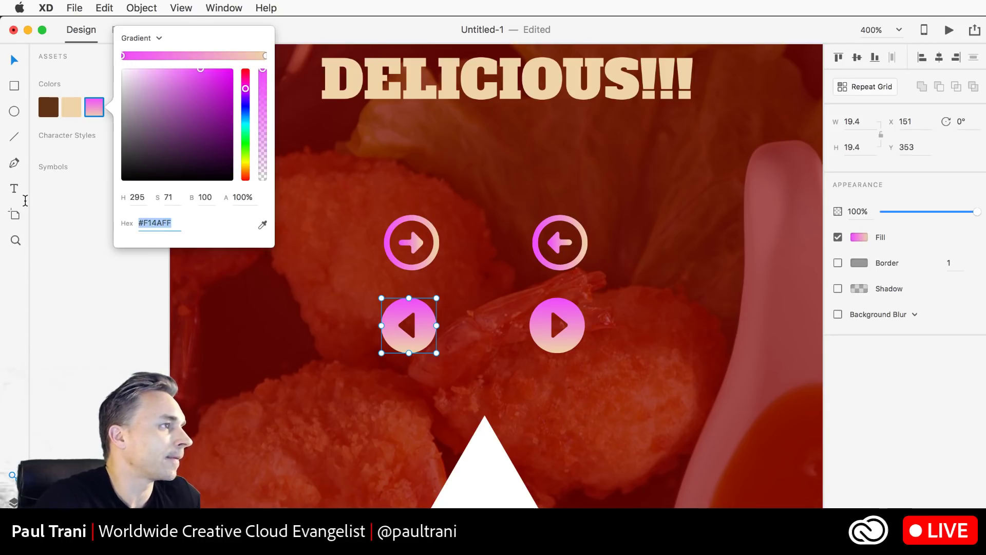
pyautogui.press('super+v')
pyautogui.press('Return')
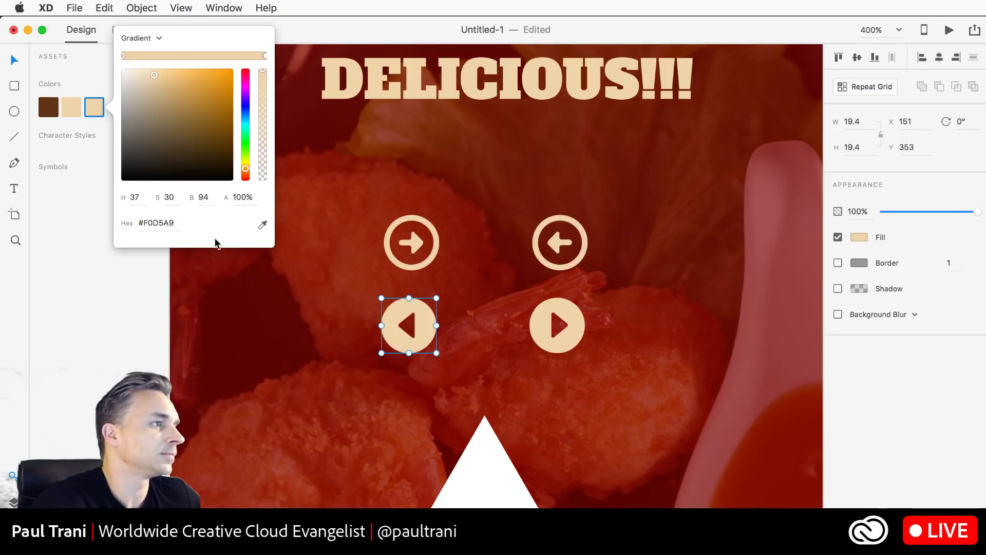
pyautogui.click(326, 128)
pyautogui.rightClick(93, 114)
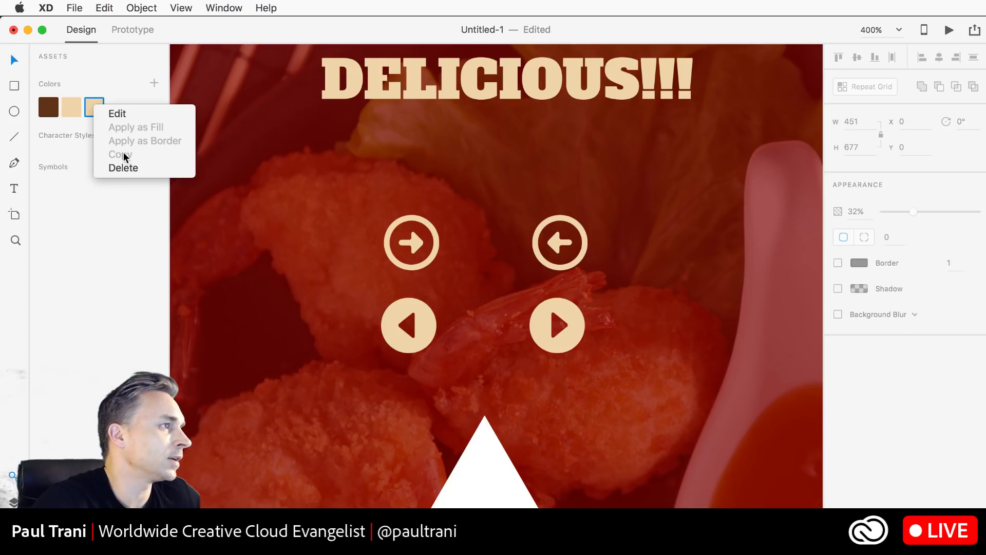
pyautogui.click(85, 111)
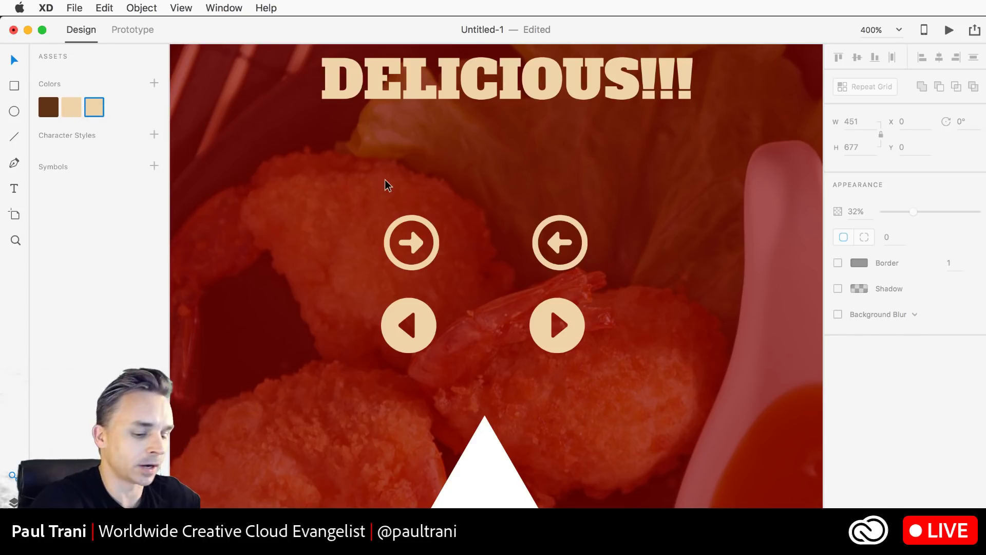
# - Return the artboard to 100% zoom and open the Creative Cloud Libraries window
pyautogui.press('super+0')
pyautogui.press('super+1')
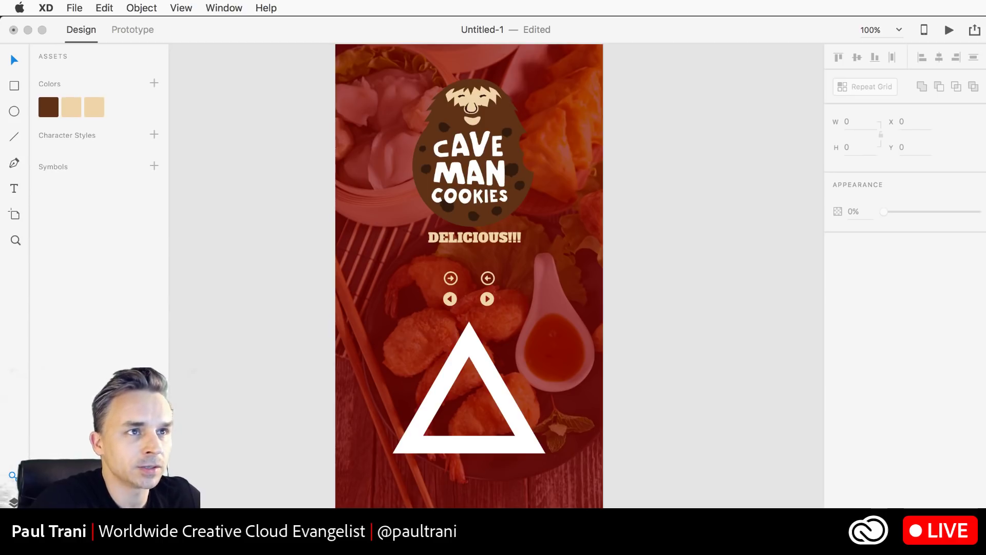
pyautogui.press('super+shift+l')
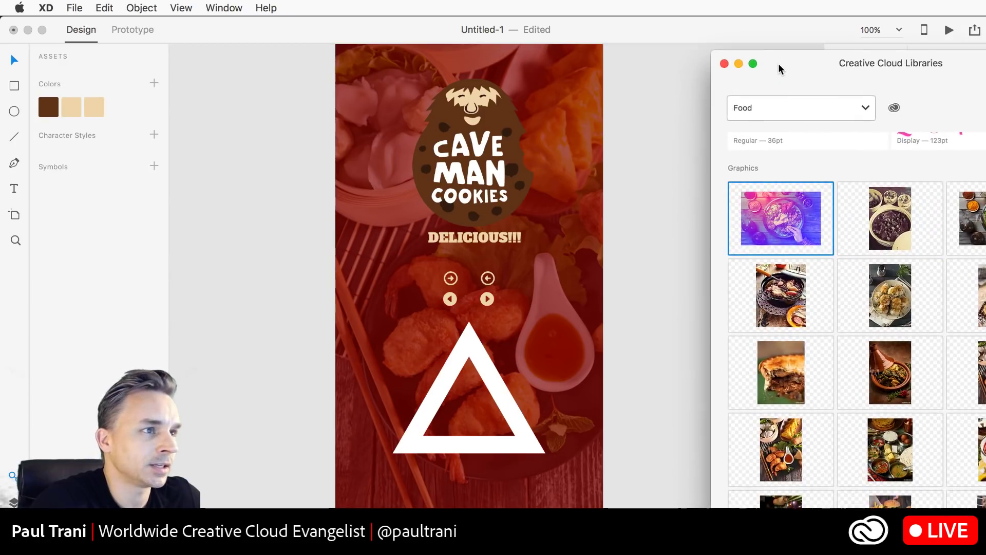
# - Replace the tagline text below the cookie logo with "AND PASTERIES!"
pyautogui.click(447, 238)
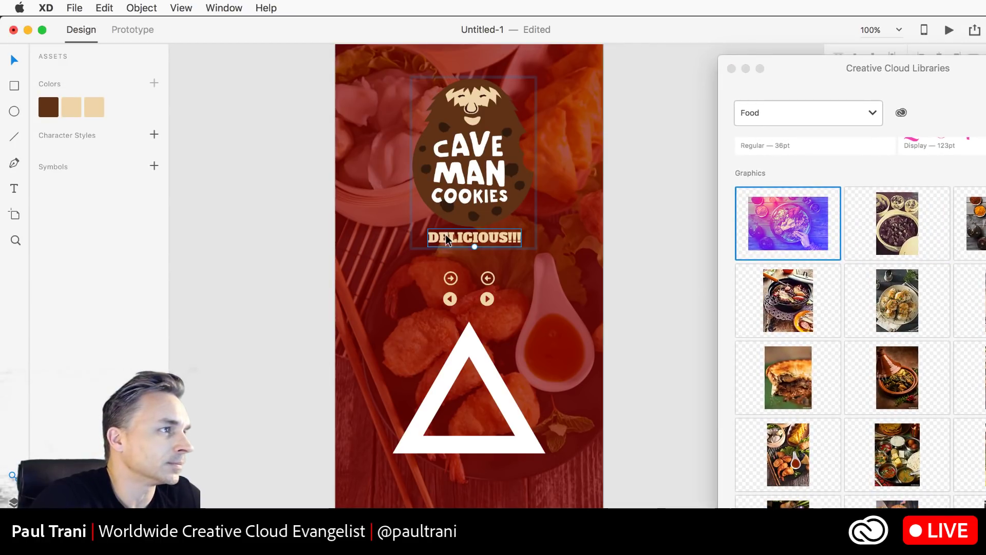
pyautogui.doubleClick(447, 238)
pyautogui.write('an')
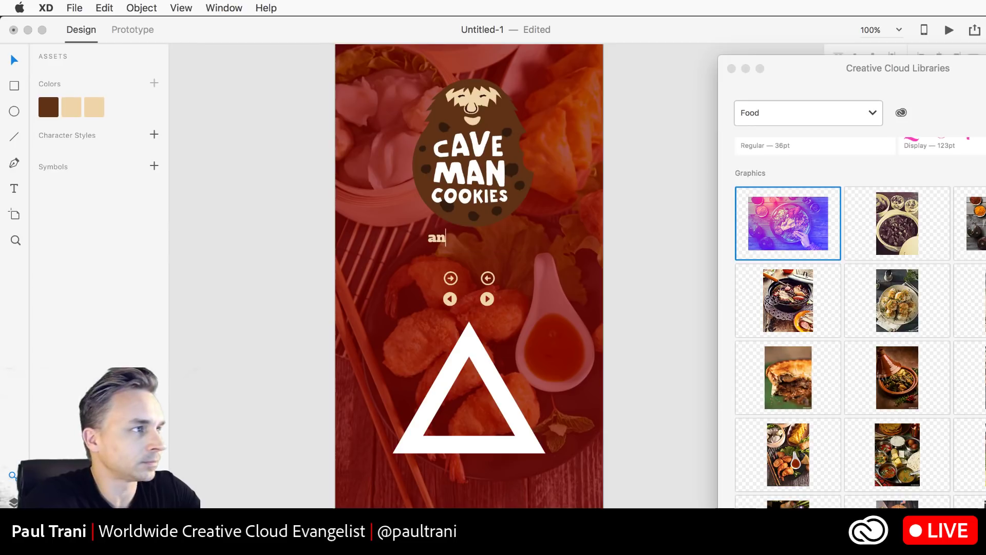
pyautogui.write('AND')
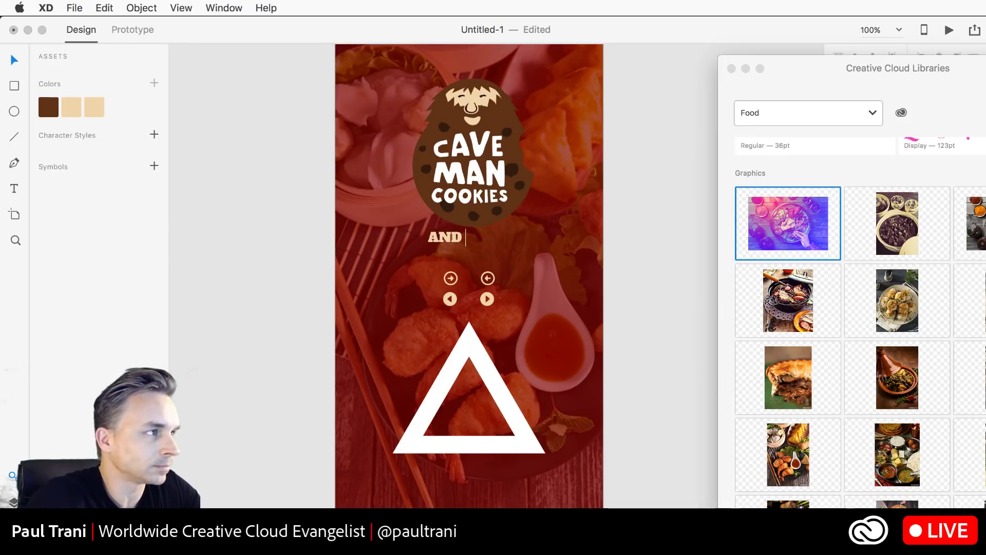
pyautogui.write(' PASTERIES')
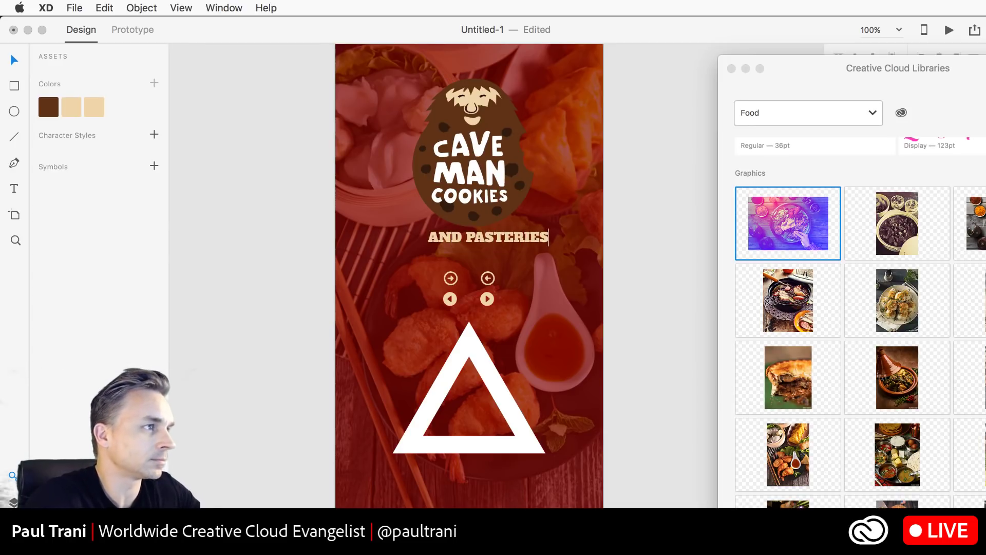
pyautogui.write('!')
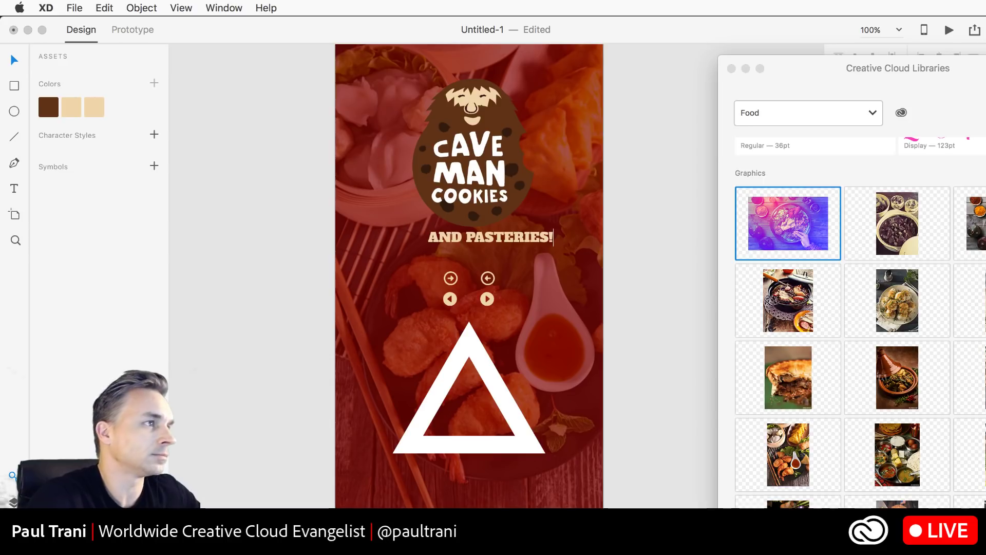
pyautogui.click(14, 60)
# - Move the Creative Cloud Libraries window out of the way and centre the tagline beneath the cookie logo
pyautogui.moveTo(788, 79); pyautogui.dragTo(762, 425)
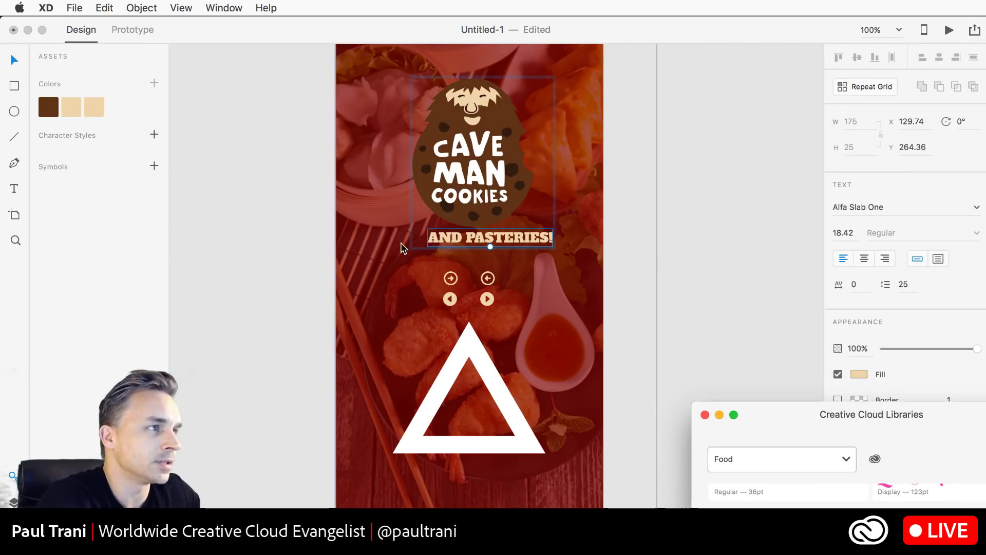
pyautogui.moveTo(482, 239); pyautogui.dragTo(456, 238)
pyautogui.click(351, 230)
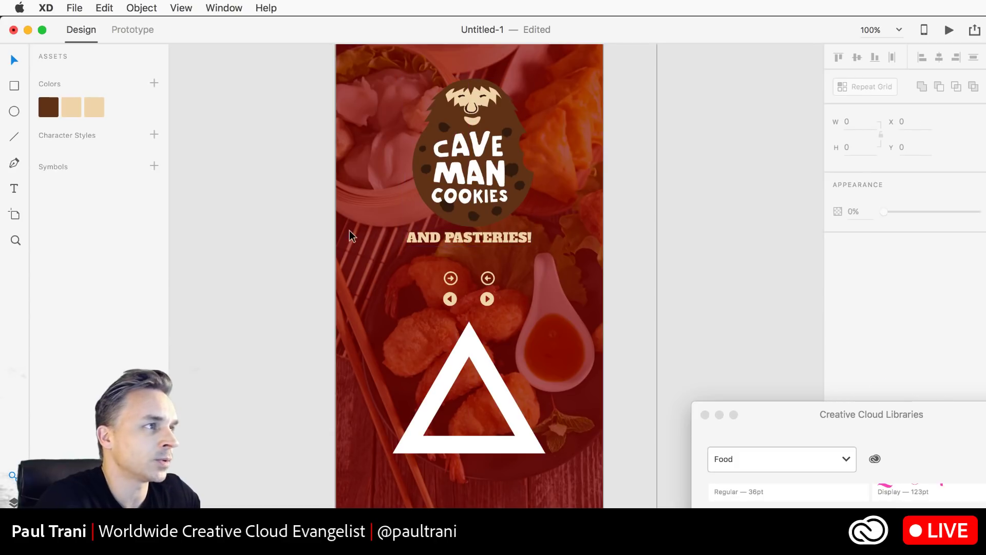
# - Place the Creative Cloud Libraries window beside the artboard so the Food library's graphics are accessible
pyautogui.moveTo(766, 415); pyautogui.dragTo(779, 288)
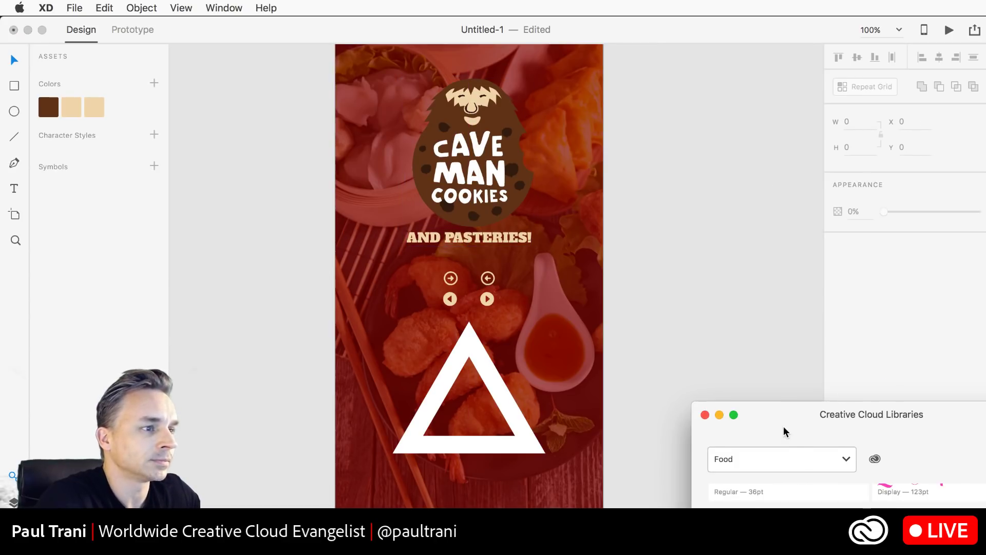
pyautogui.moveTo(784, 429); pyautogui.dragTo(715, 100)
pyautogui.scroll(5, 287, 144)
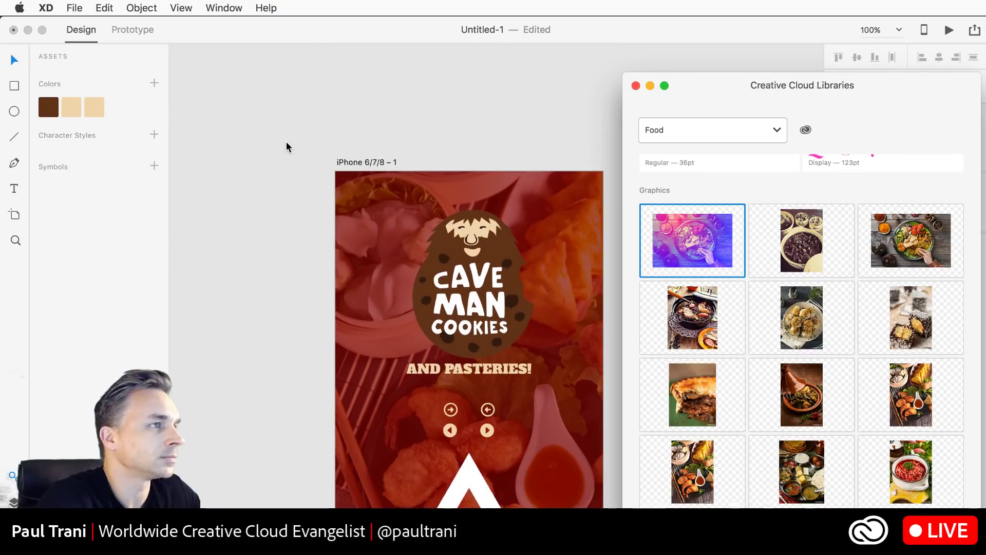
# - Unlock the assortment of chinese food background image in the layer list and delete it
pyautogui.click(357, 181)
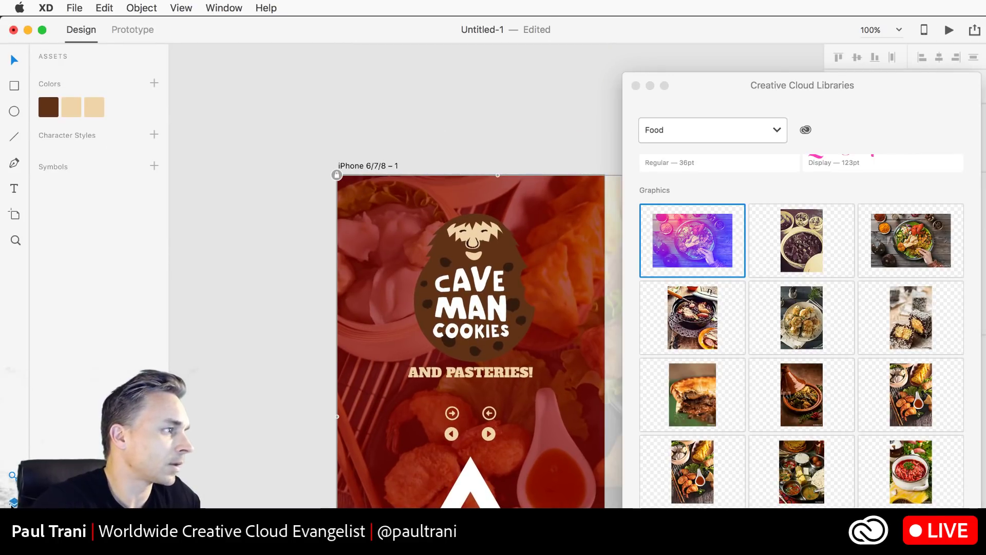
pyautogui.click(12, 505)
pyautogui.click(140, 247)
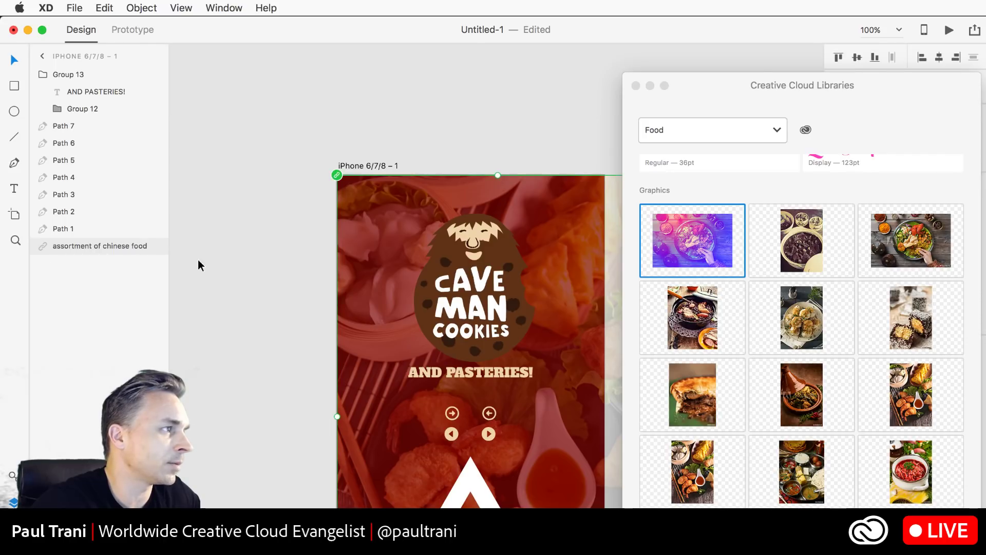
pyautogui.press('Delete')
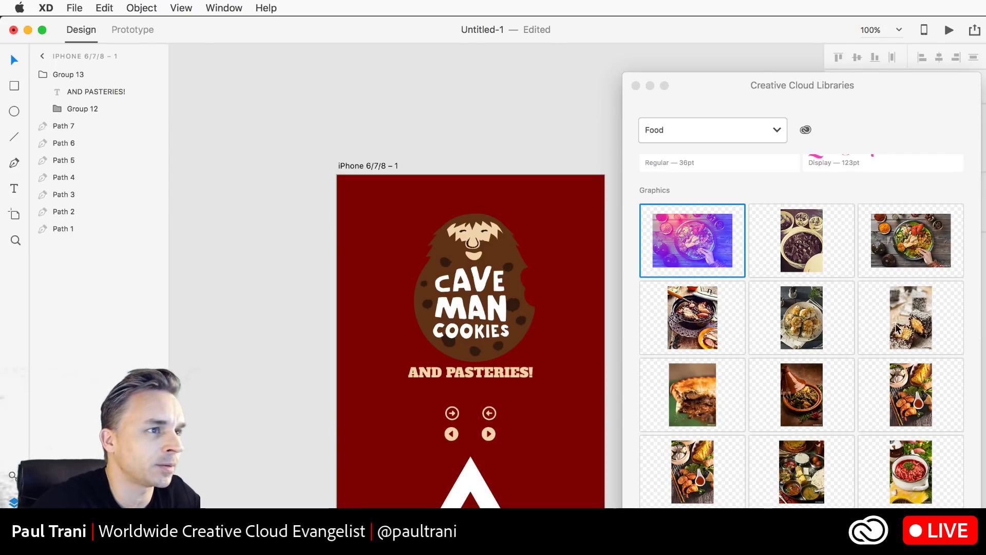
# - Place the Australian Lamington cake image from the Food library on the artboard, scale it down and centre it over the artboard
pyautogui.moveTo(911, 318); pyautogui.dragTo(360, 263)
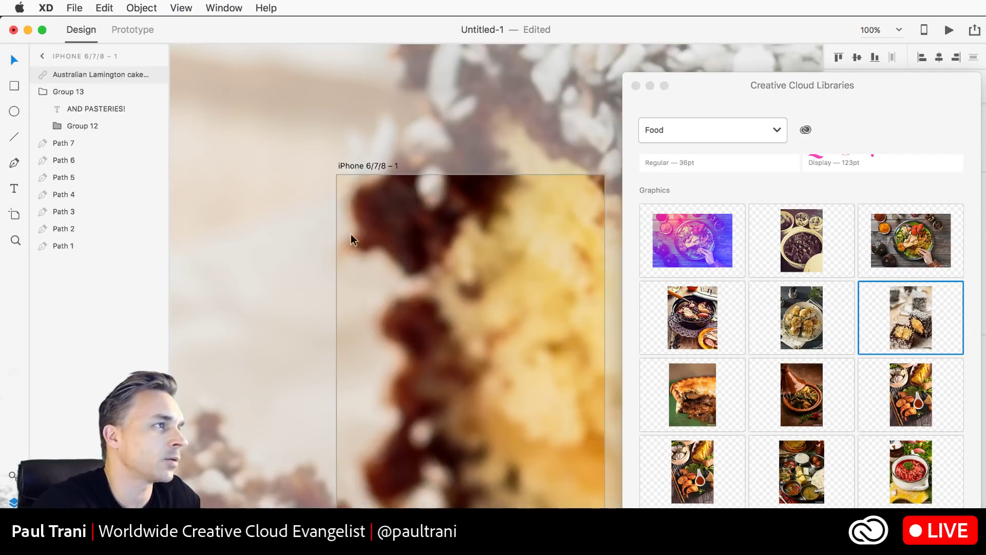
pyautogui.moveTo(293, 176); pyautogui.dragTo(319, 291)
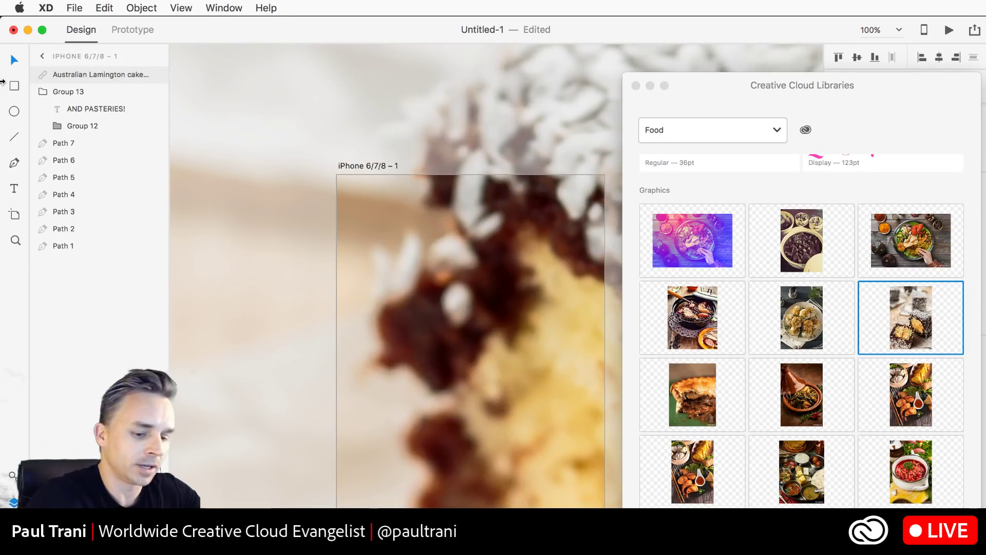
pyautogui.press('super+0')
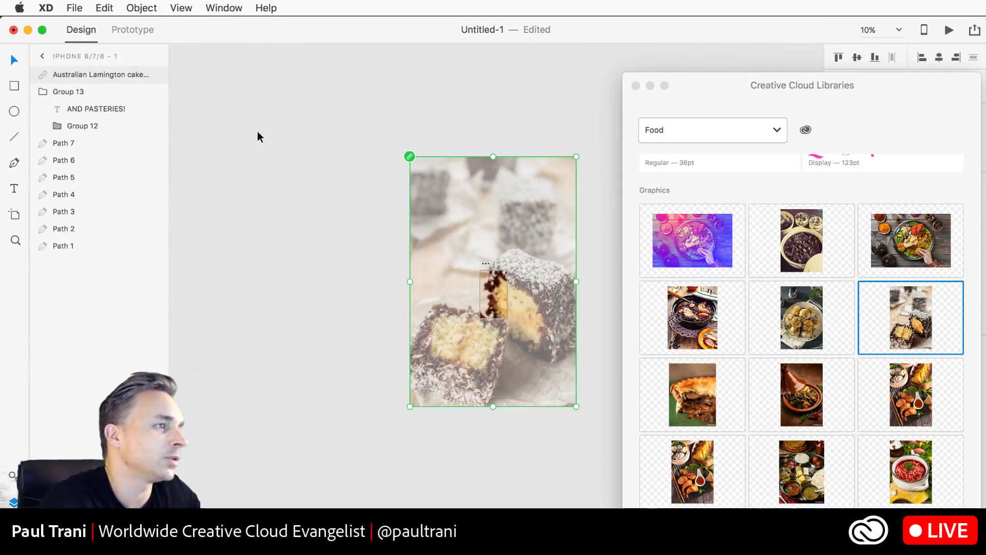
pyautogui.moveTo(576, 406); pyautogui.dragTo(466, 239)
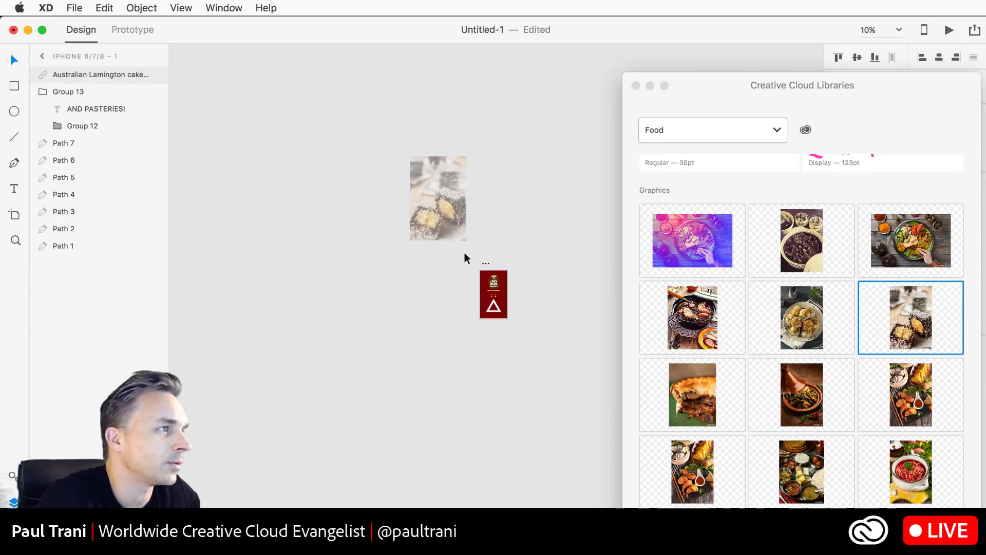
pyautogui.moveTo(429, 205); pyautogui.dragTo(475, 285)
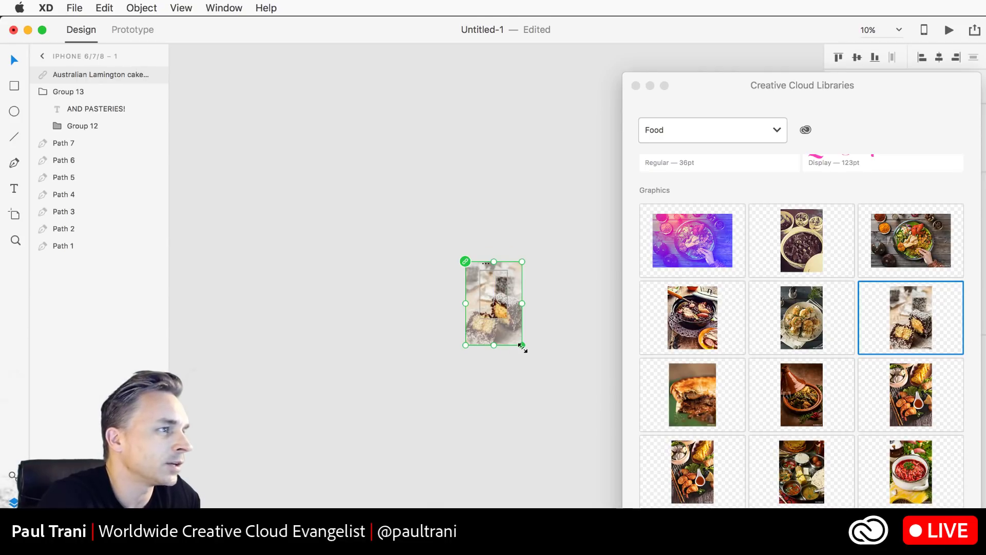
pyautogui.moveTo(522, 346); pyautogui.dragTo(507, 324)
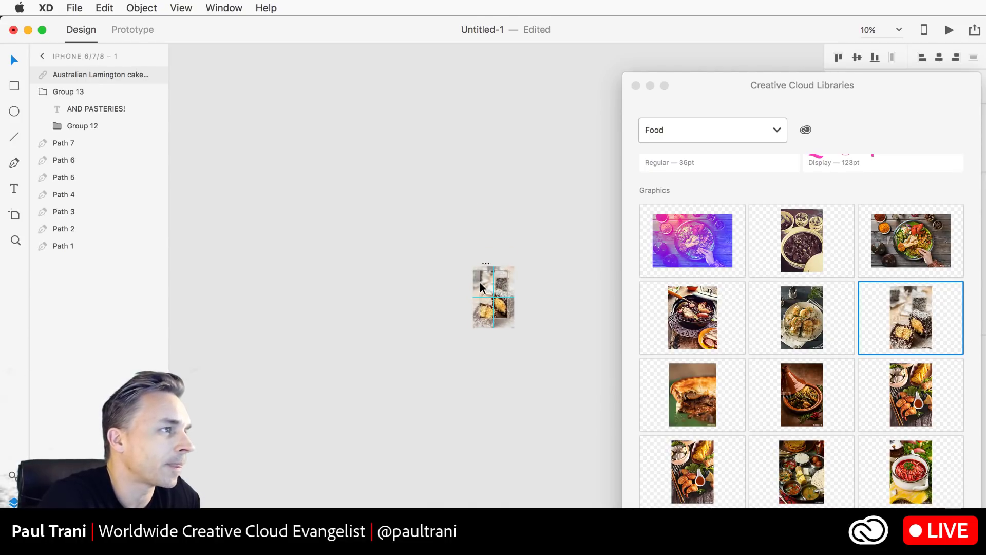
pyautogui.click(470, 230)
pyautogui.press('super+1')
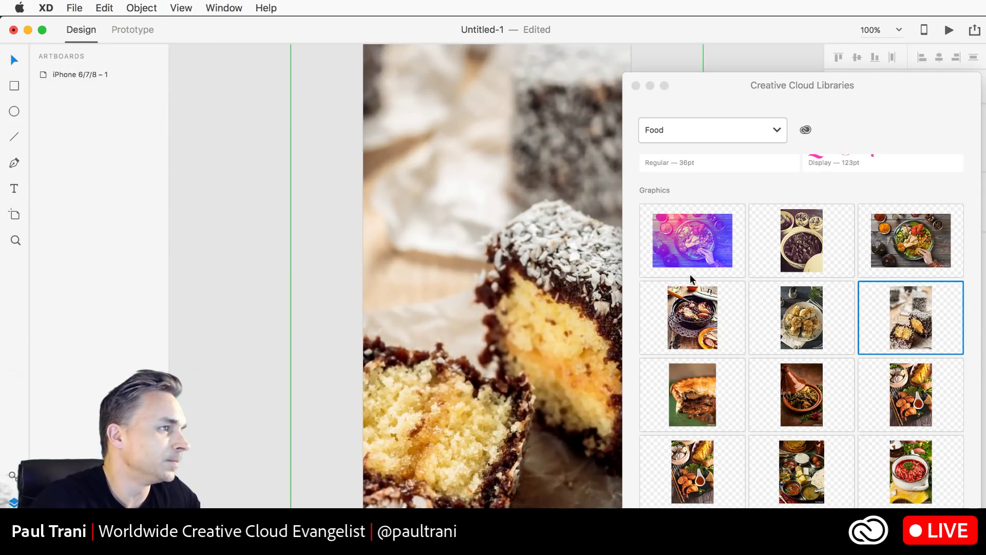
# - Send the Lamington cake image behind all the other layers and shift it left across the artboard
pyautogui.click(435, 252)
pyautogui.moveTo(83, 74); pyautogui.dragTo(86, 258)
pyautogui.scroll(3, 322, 158)
pyautogui.hscroll(3, 322, 158)
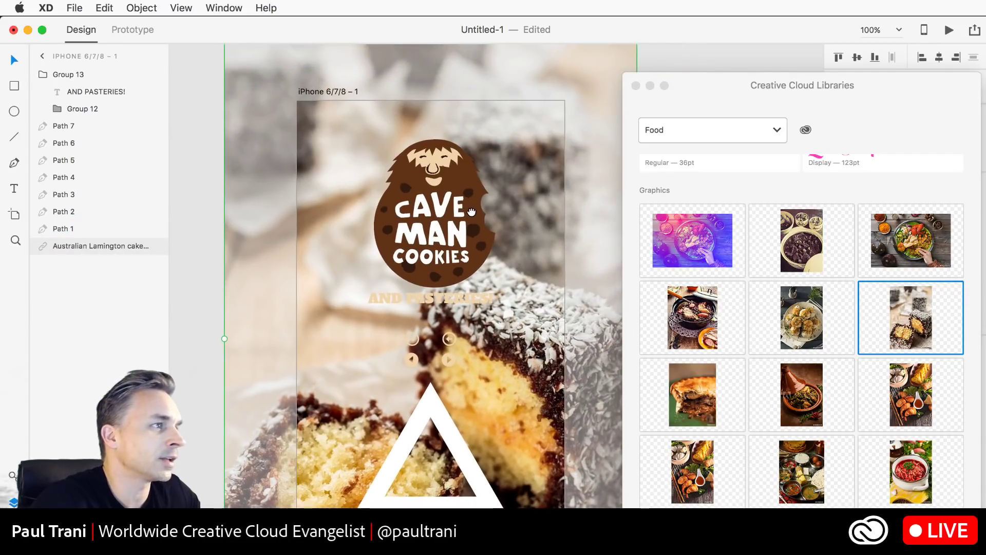
pyautogui.moveTo(303, 93); pyautogui.dragTo(261, 84)
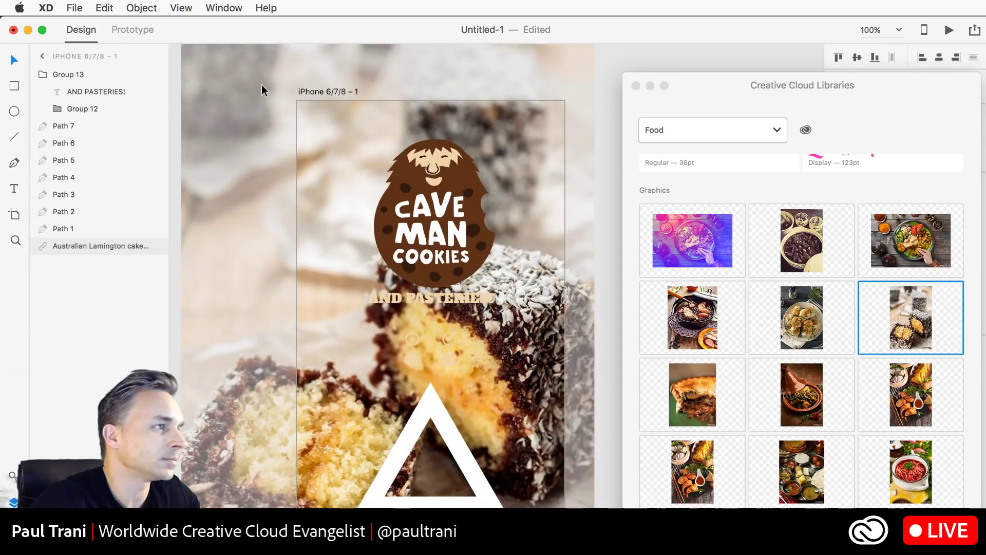
# - Close the Creative Cloud Libraries window and give the "AND PASTERIES!" tagline a black shadow with much higher opacity
pyautogui.click(424, 301)
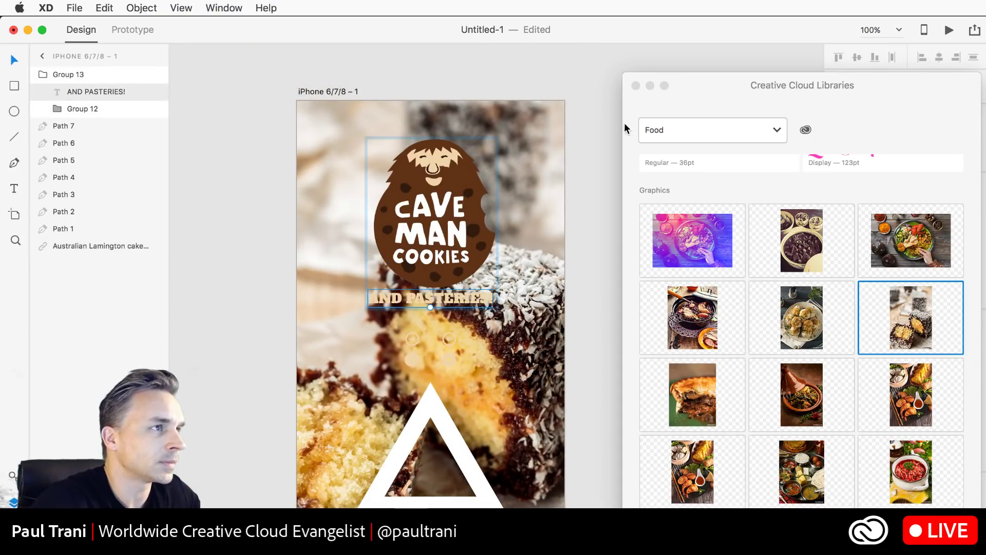
pyautogui.click(636, 86)
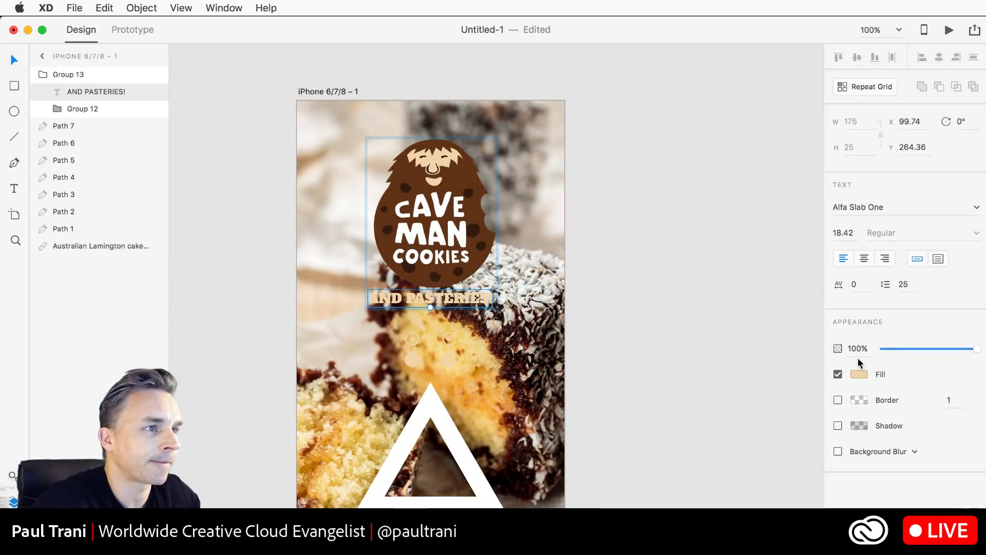
pyautogui.click(837, 425)
pyautogui.click(857, 426)
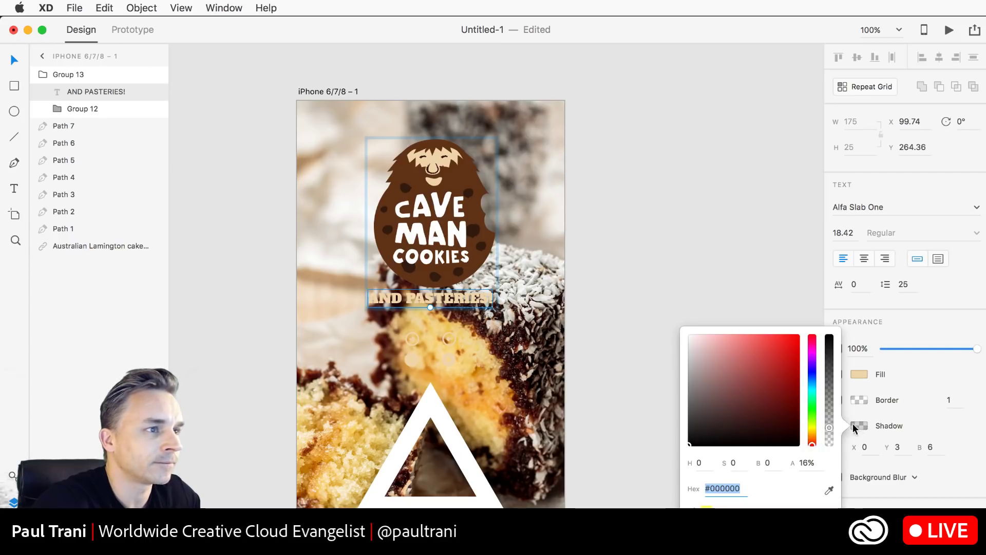
pyautogui.moveTo(830, 428); pyautogui.dragTo(822, 253)
pyautogui.click(719, 184)
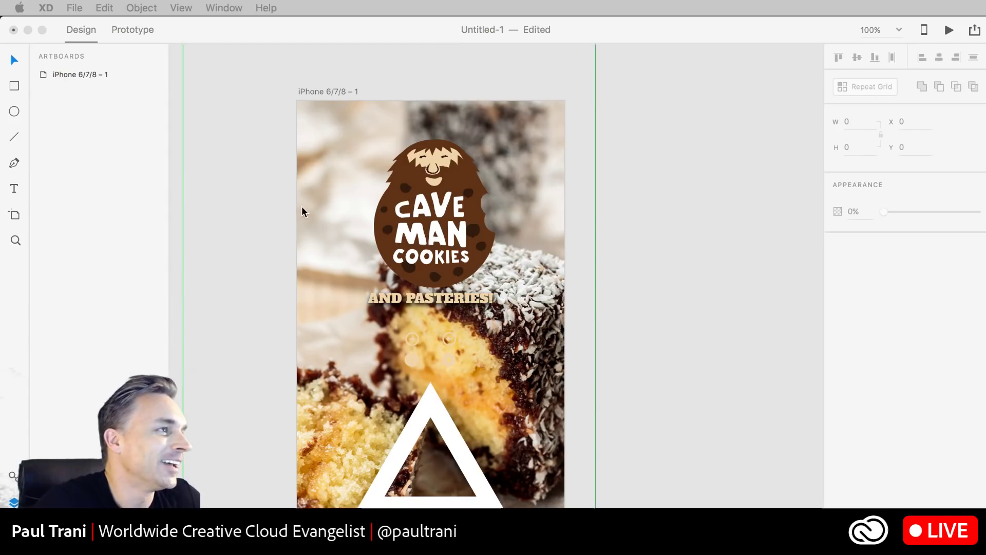
# - Delete the large white triangle from the lower part of the artboard
pyautogui.click(676, 185)
pyautogui.hscroll(-5, 185, 155)
pyautogui.scroll(-3, 185, 155)
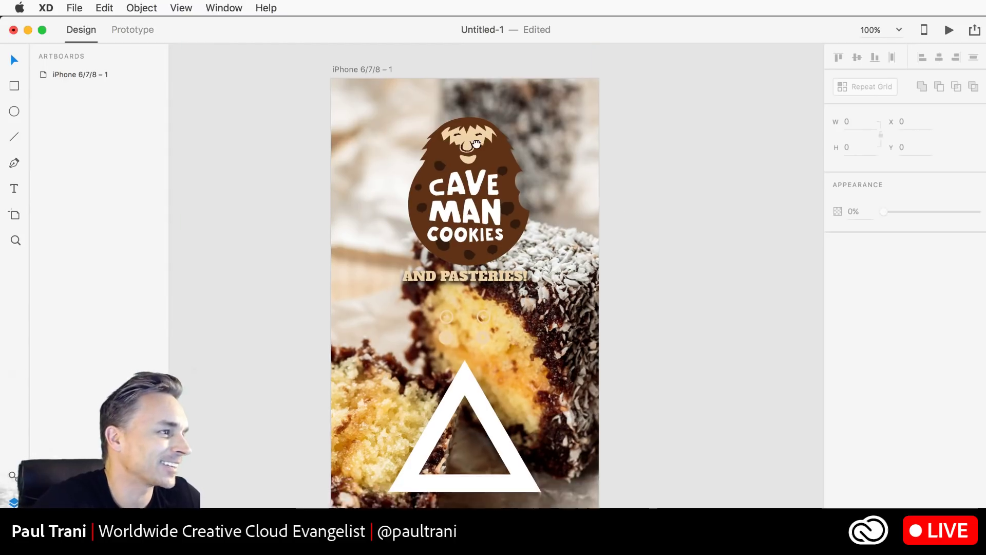
pyautogui.click(529, 351)
pyautogui.press('Delete')
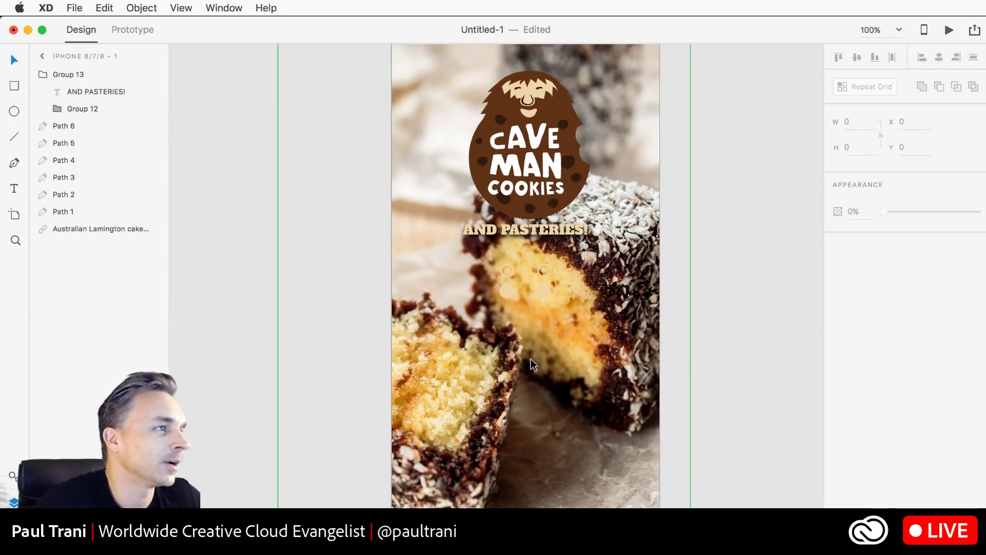
# - Reposition the Lamington cake image to X -108, Y -9 and lock it
pyautogui.moveTo(477, 260)
pyautogui.mouseDown()
pyautogui.moveTo(474, 285)
pyautogui.moveTo(464, 257)
pyautogui.mouseUp()
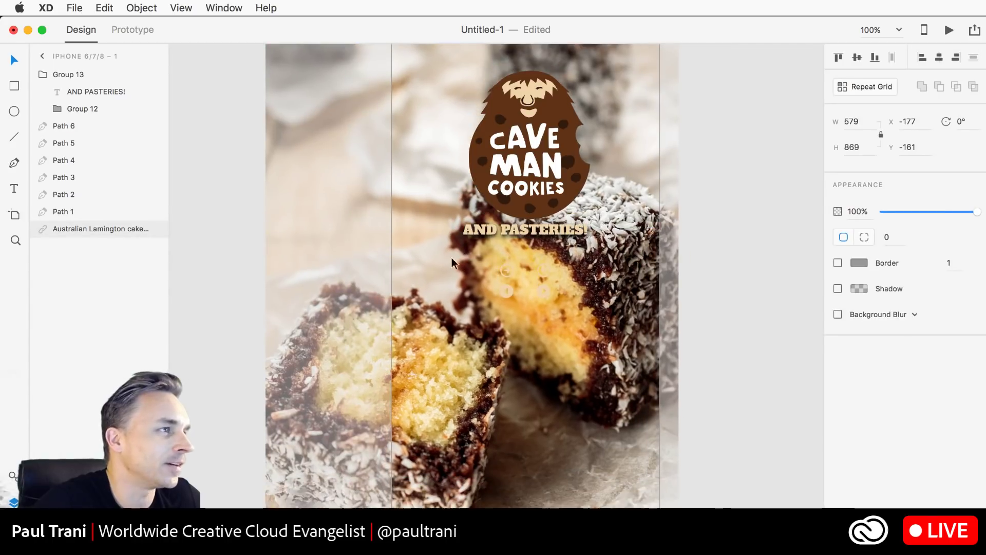
pyautogui.moveTo(425, 292); pyautogui.dragTo(427, 418)
pyautogui.moveTo(323, 196); pyautogui.dragTo(402, 268)
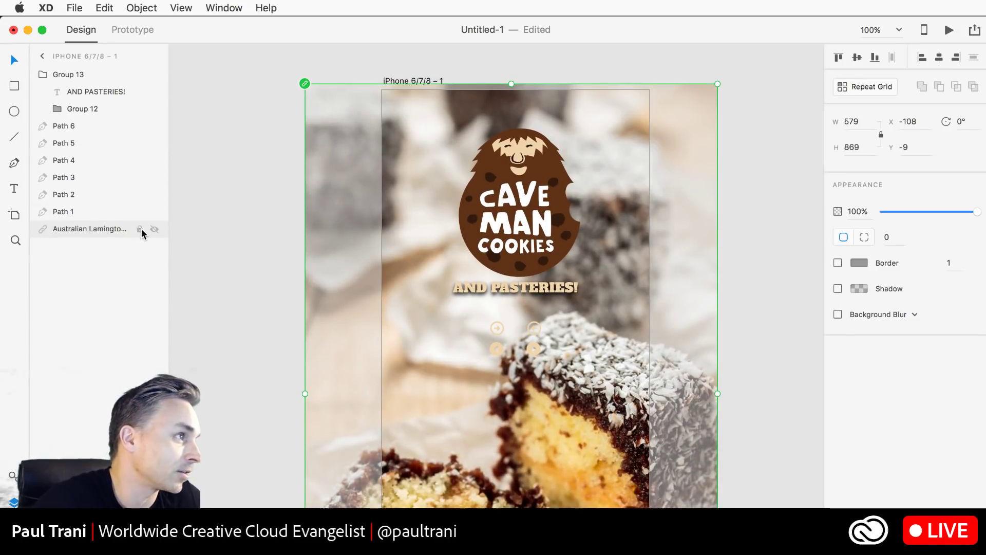
pyautogui.click(140, 230)
# - Move the four arrow icons left onto the lighter area of the background beside the cake
pyautogui.click(278, 225)
pyautogui.moveTo(283, 270); pyautogui.dragTo(263, 274)
pyautogui.moveTo(441, 317); pyautogui.dragTo(448, 353)
pyautogui.click(333, 338)
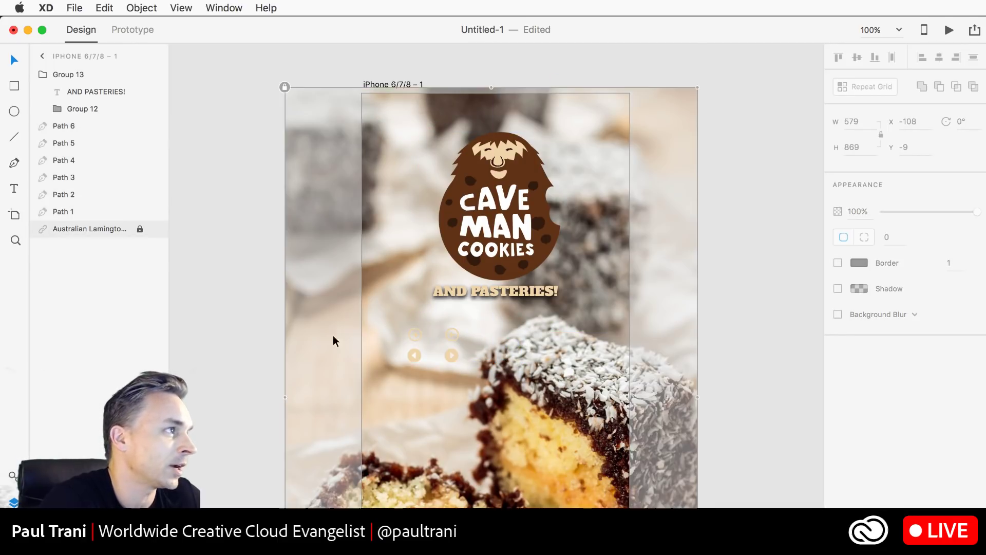
# - Add the solid left-arrow and solid right-arrow icons to the assets as two separate symbols
pyautogui.click(10, 476)
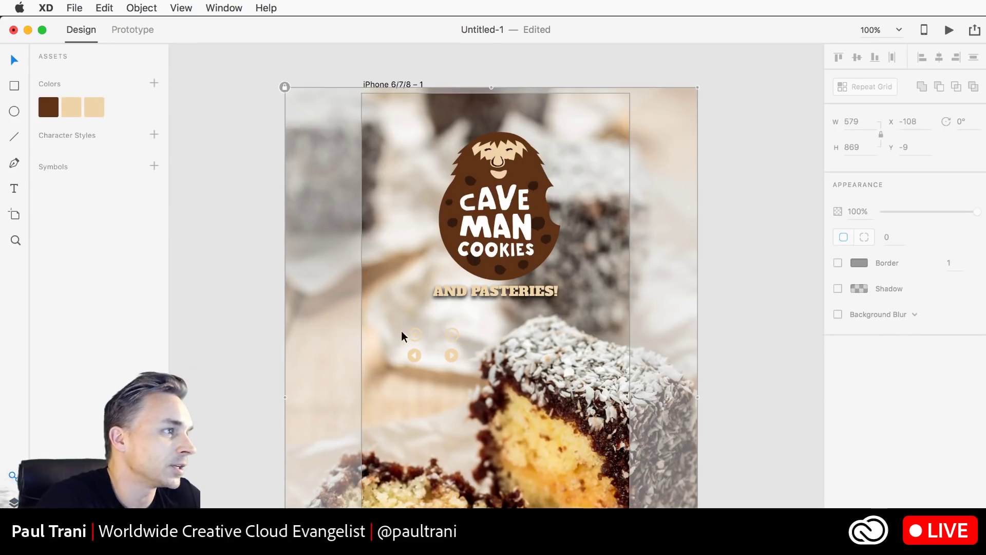
pyautogui.click(415, 356)
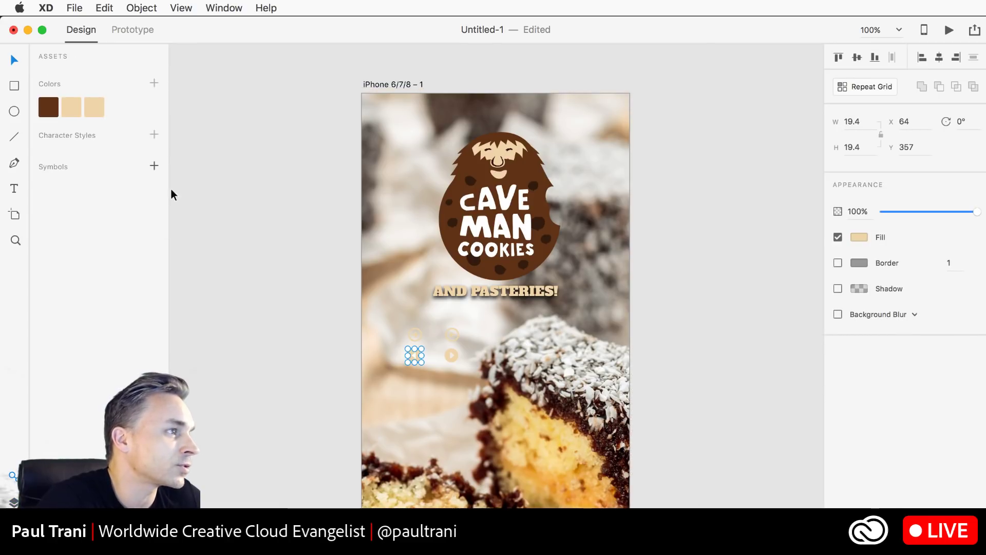
pyautogui.click(154, 167)
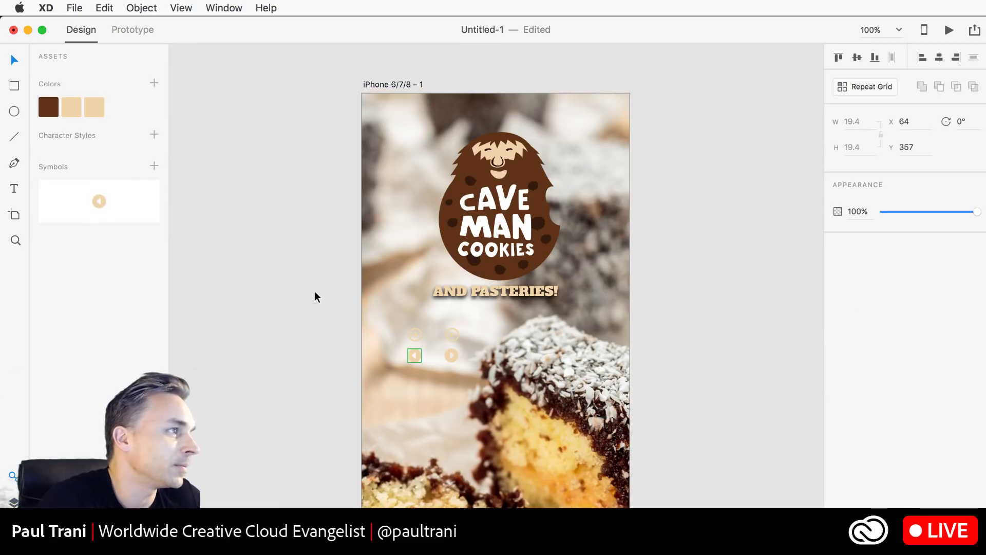
pyautogui.click(450, 354)
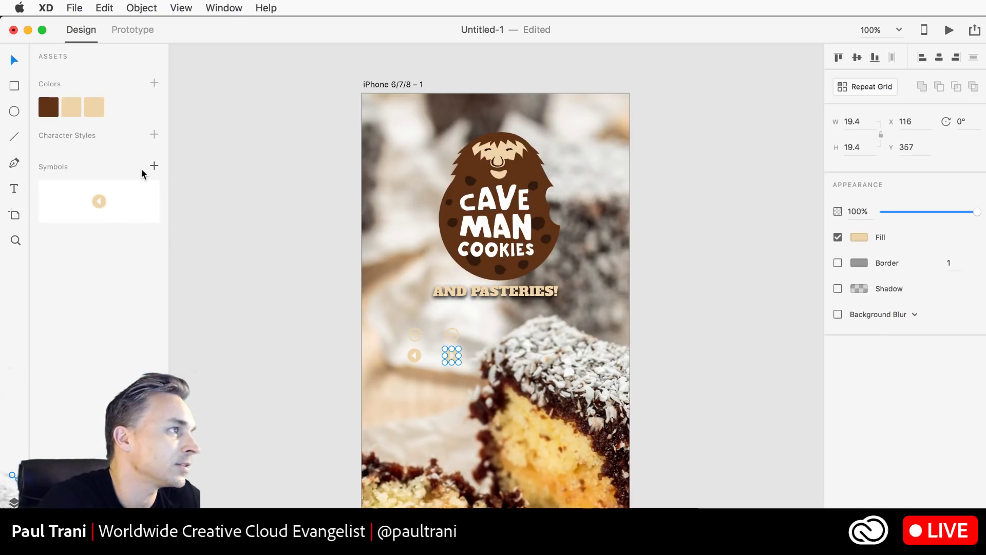
pyautogui.click(154, 167)
pyautogui.click(413, 338)
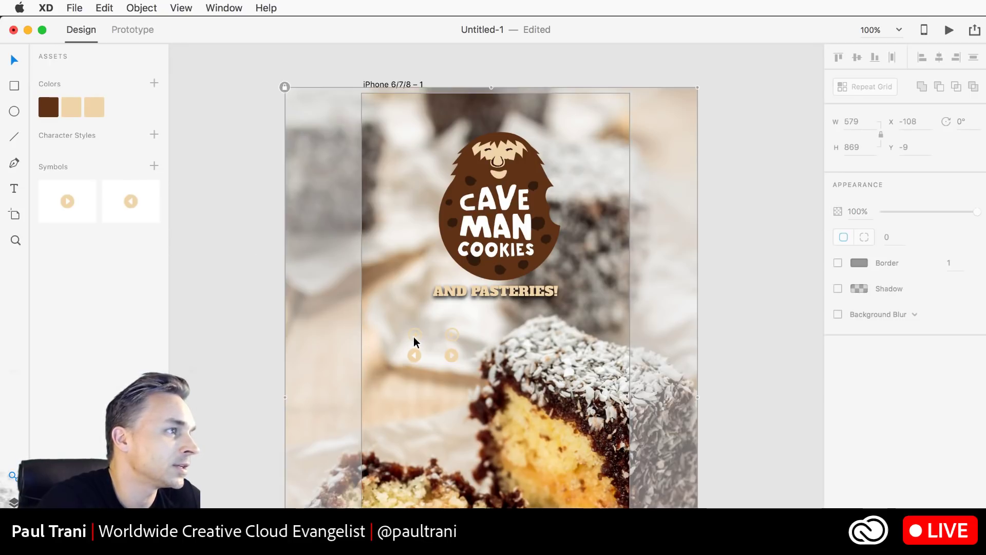
pyautogui.doubleClick(414, 335)
pyautogui.click(353, 305)
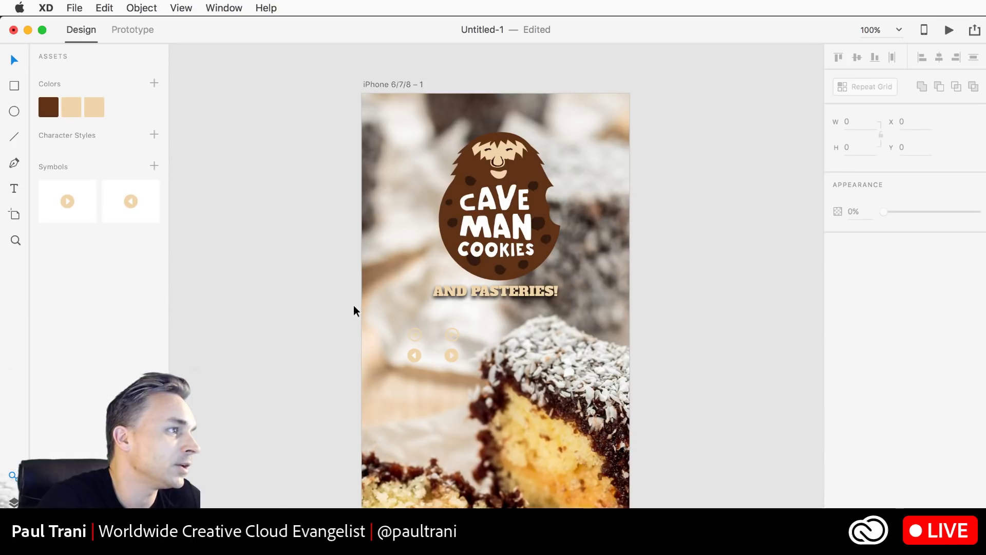
pyautogui.doubleClick(414, 332)
pyautogui.keyDown('shift'); pyautogui.click(418, 336); pyautogui.keyUp('shift')
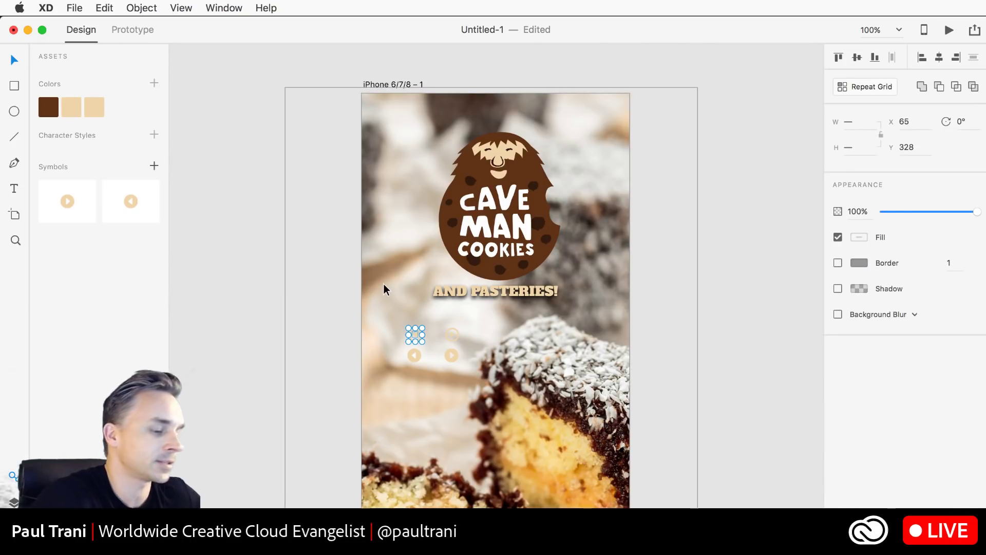
# - Group the ring and inner arrow of the outlined right-arrow icon
pyautogui.press('super+plus')
pyautogui.press('super+plus')
pyautogui.press('super+plus')
pyautogui.press('super+plus')
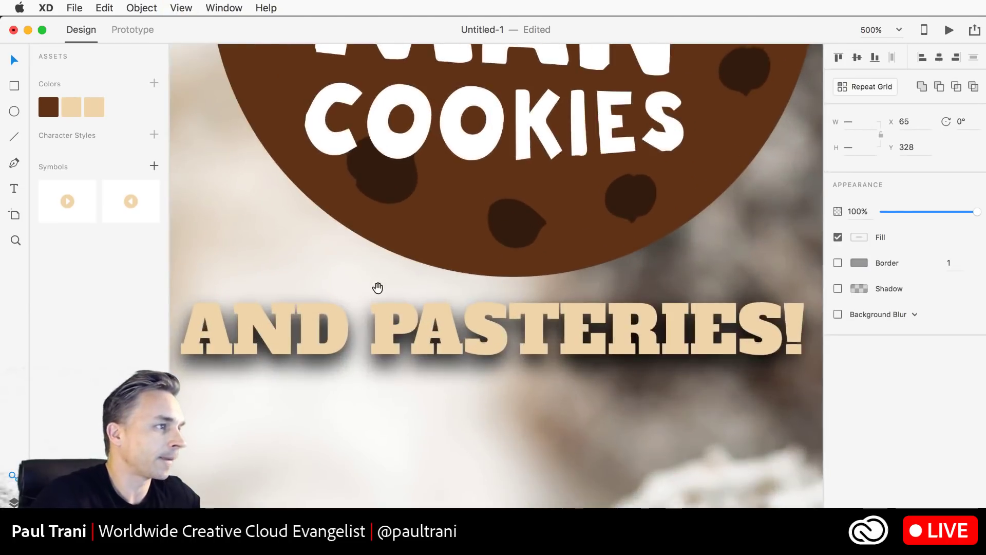
pyautogui.moveTo(378, 288); pyautogui.dragTo(691, 3)
pyautogui.rightClick(403, 250)
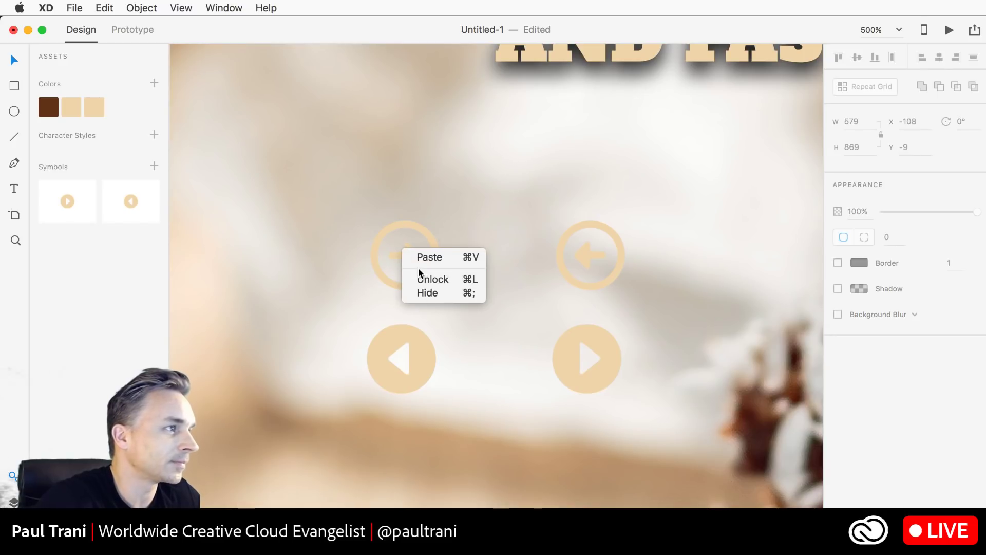
pyautogui.click(303, 194)
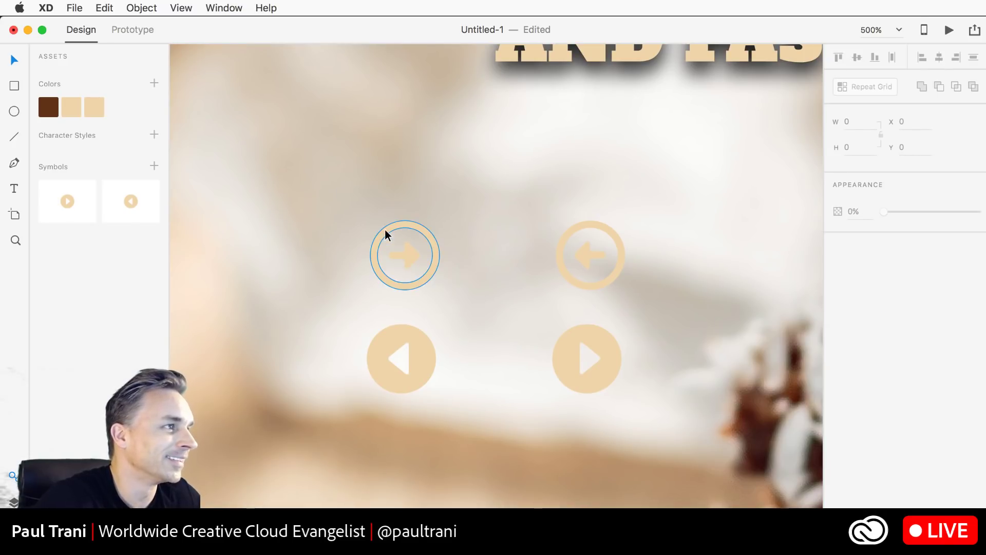
pyautogui.moveTo(386, 232); pyautogui.dragTo(375, 148)
pyautogui.press('super+z')
pyautogui.moveTo(295, 206); pyautogui.dragTo(438, 301)
pyautogui.click(134, 8)
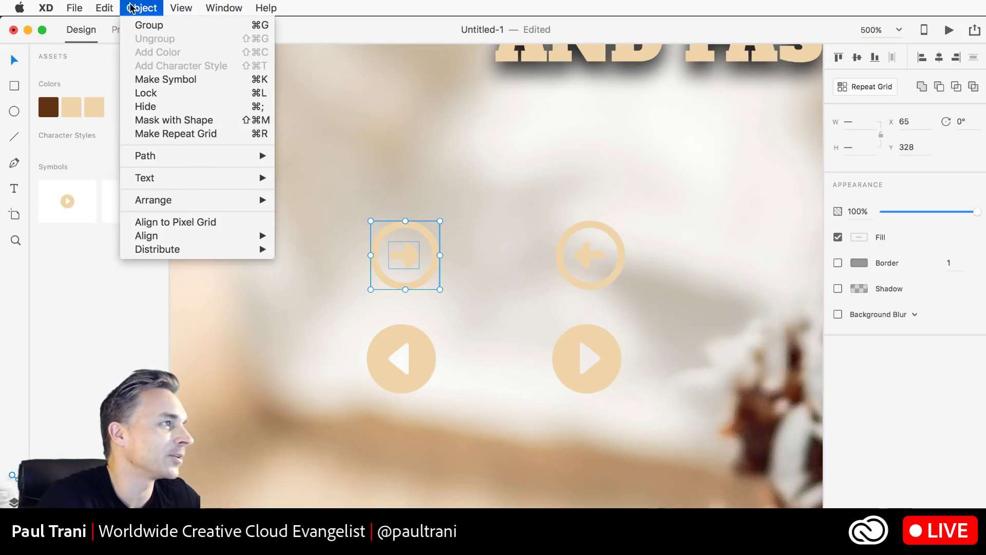
pyautogui.click(148, 25)
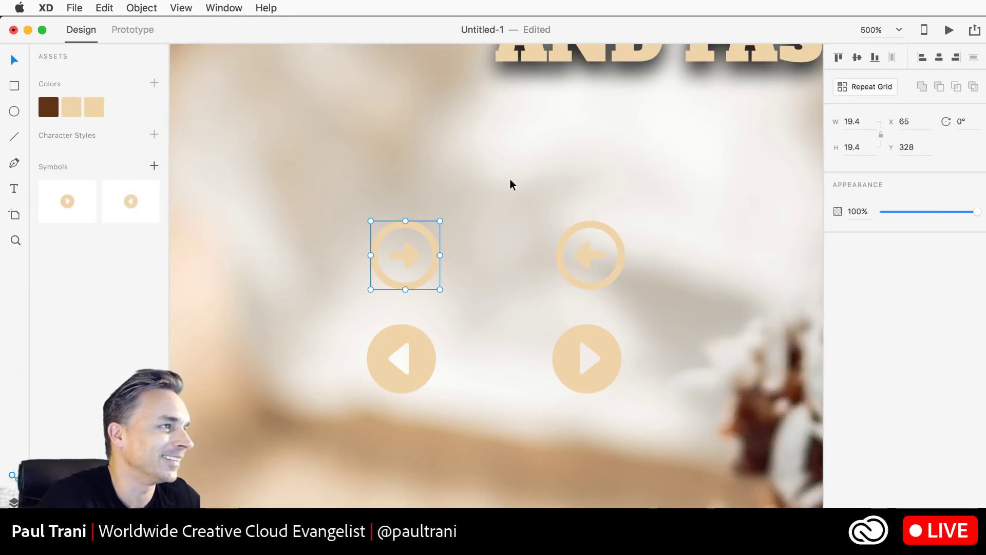
# - Group the ring and inner arrow of the outlined left-arrow icon
pyautogui.moveTo(552, 190); pyautogui.dragTo(658, 270)
pyautogui.click(141, 8)
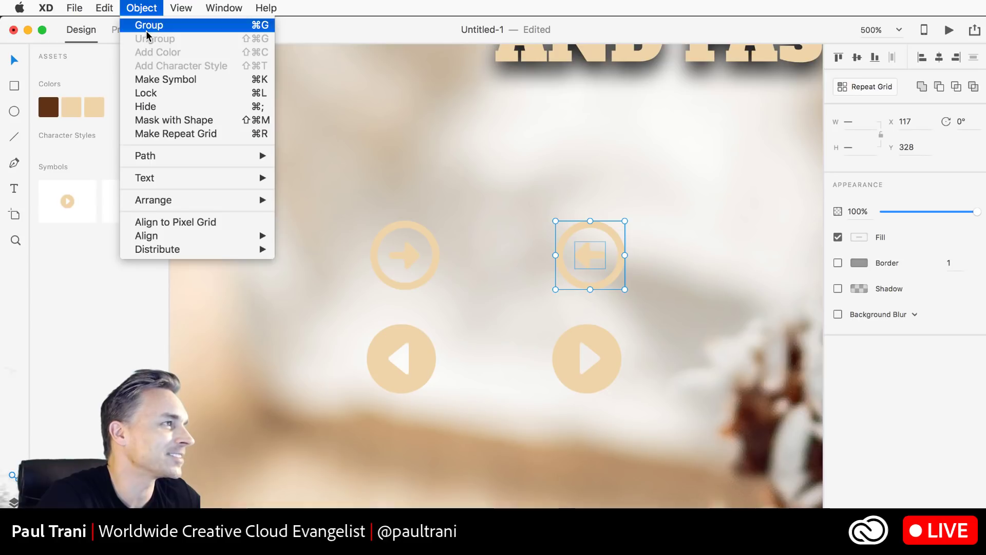
pyautogui.click(147, 25)
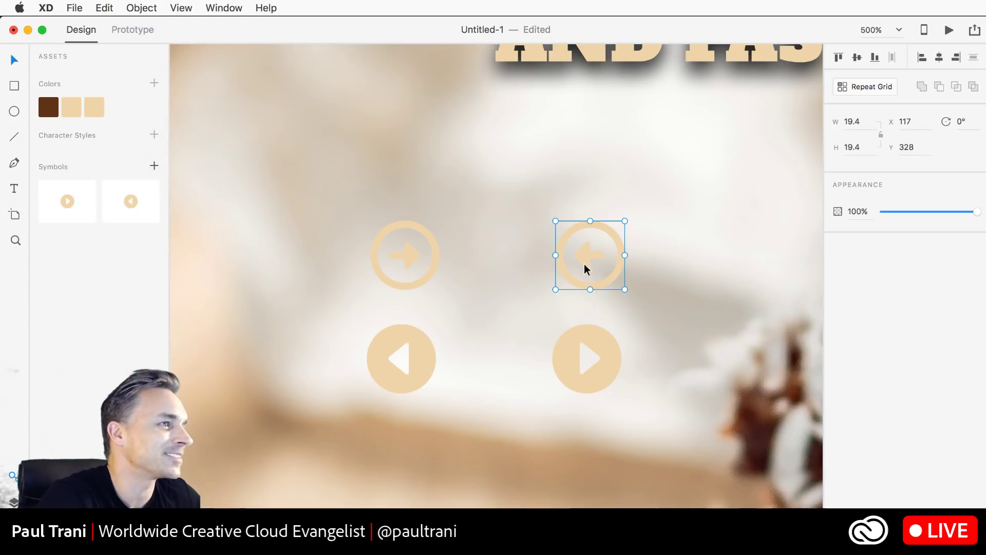
# - Add the grouped left-arrow and right-arrow outlined icons to the assets as symbols
pyautogui.click(154, 166)
pyautogui.moveTo(359, 215); pyautogui.dragTo(411, 254)
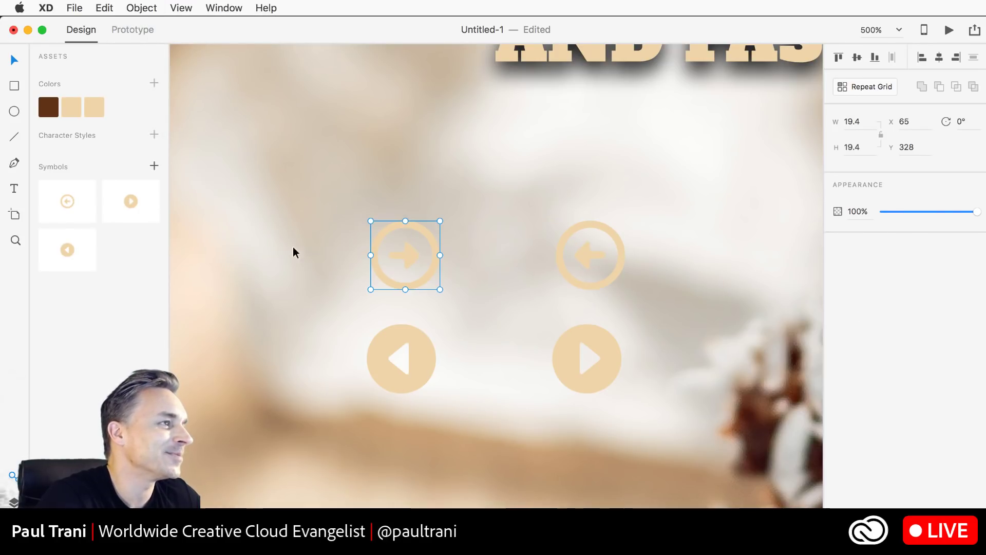
pyautogui.click(153, 165)
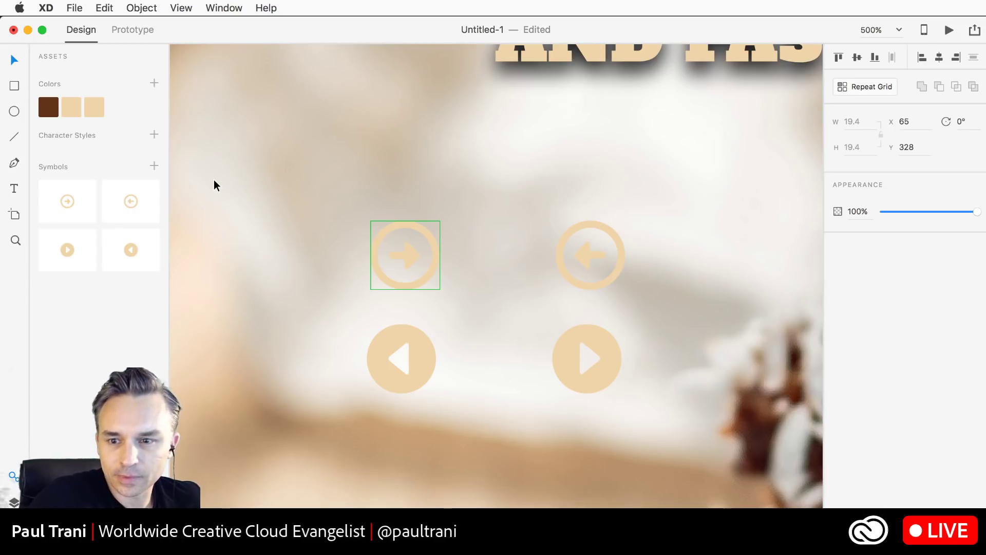
pyautogui.click(382, 213)
# - Open the web page for the Wireframes UI kit in the browser and enlarge the browser window
pyautogui.click(72, 8)
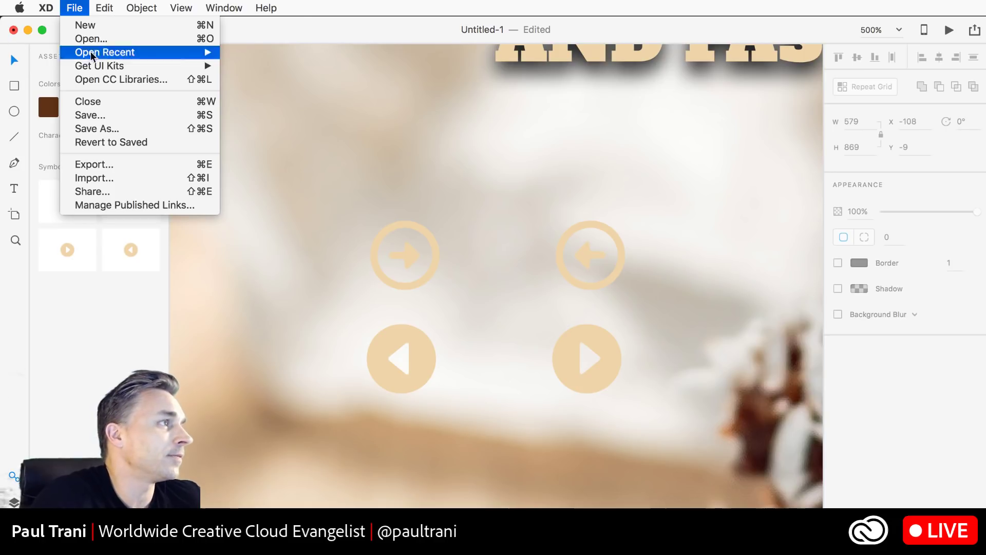
pyautogui.moveTo(94, 69)
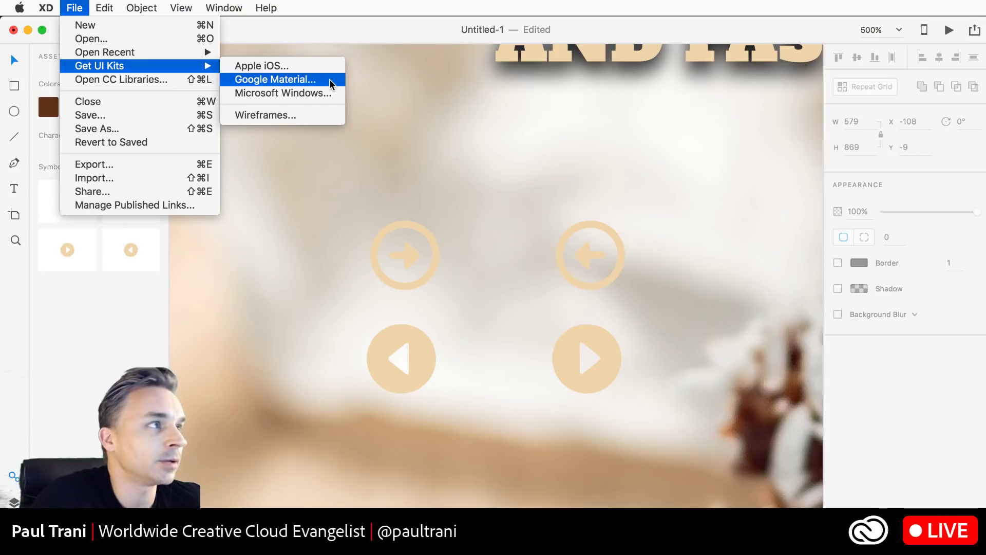
pyautogui.click(306, 115)
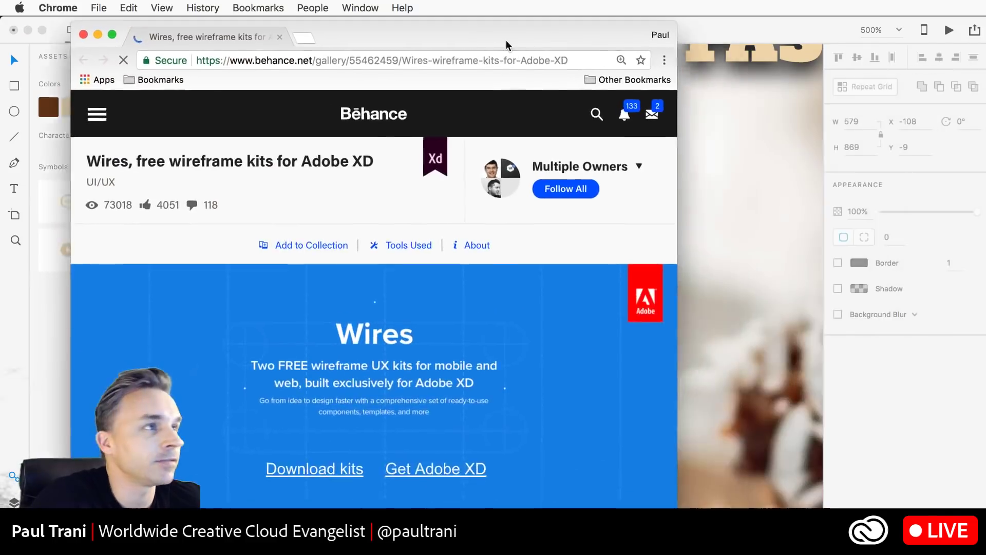
pyautogui.moveTo(506, 45); pyautogui.dragTo(585, 42)
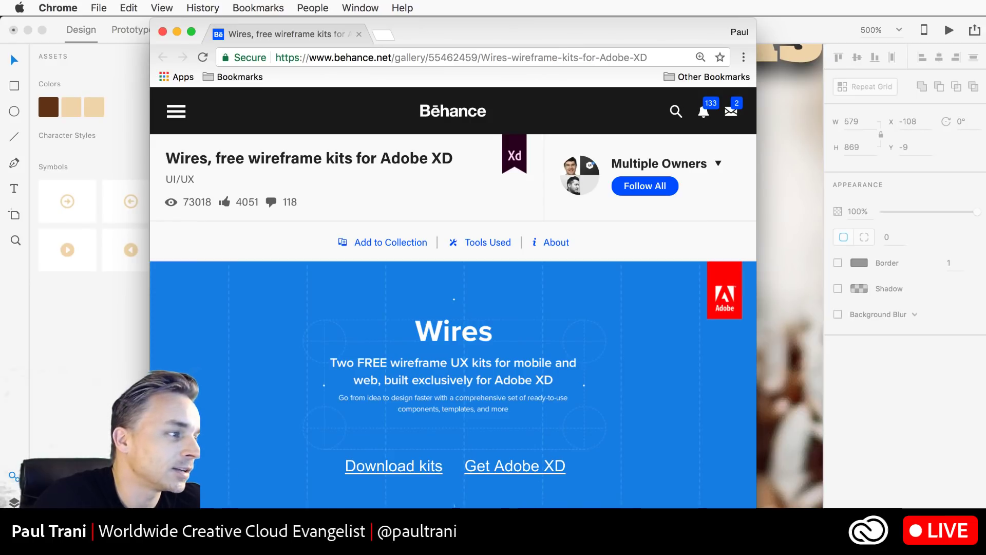
pyautogui.moveTo(757, 513); pyautogui.dragTo(885, 513)
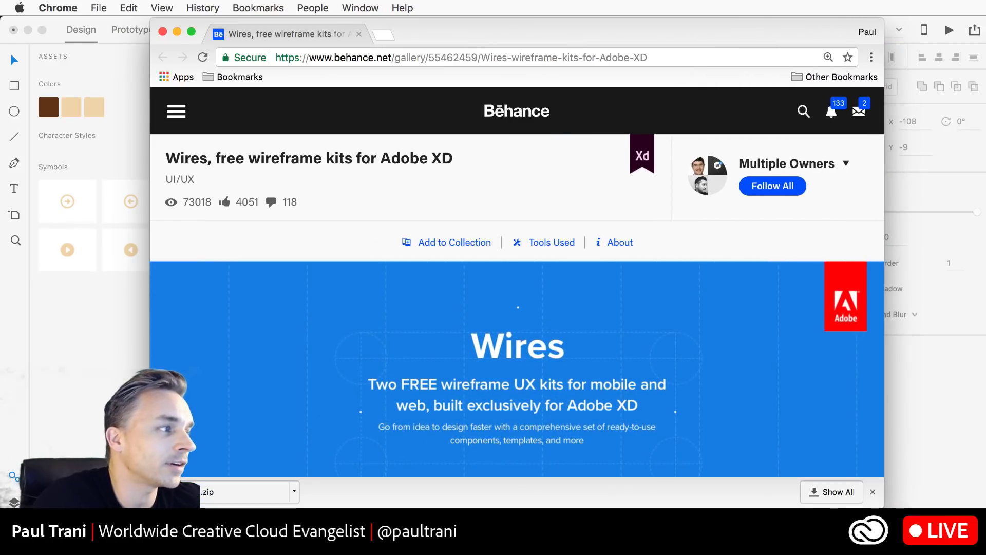
# - Open the downloaded kit archive and load its Wires - Mobile file in Adobe XD
pyautogui.click(230, 489)
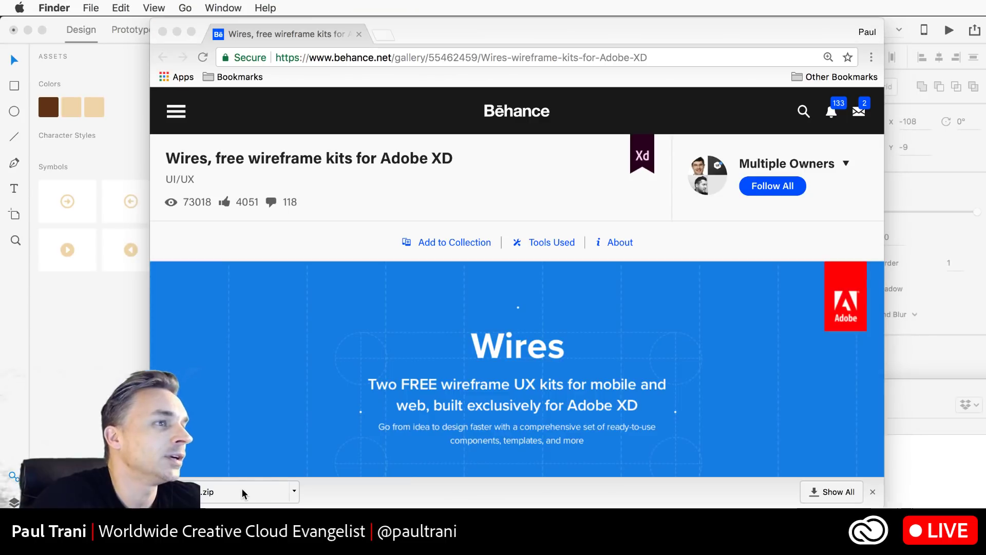
pyautogui.moveTo(286, 397); pyautogui.dragTo(202, 128)
pyautogui.click(461, 171)
pyautogui.doubleClick(461, 171)
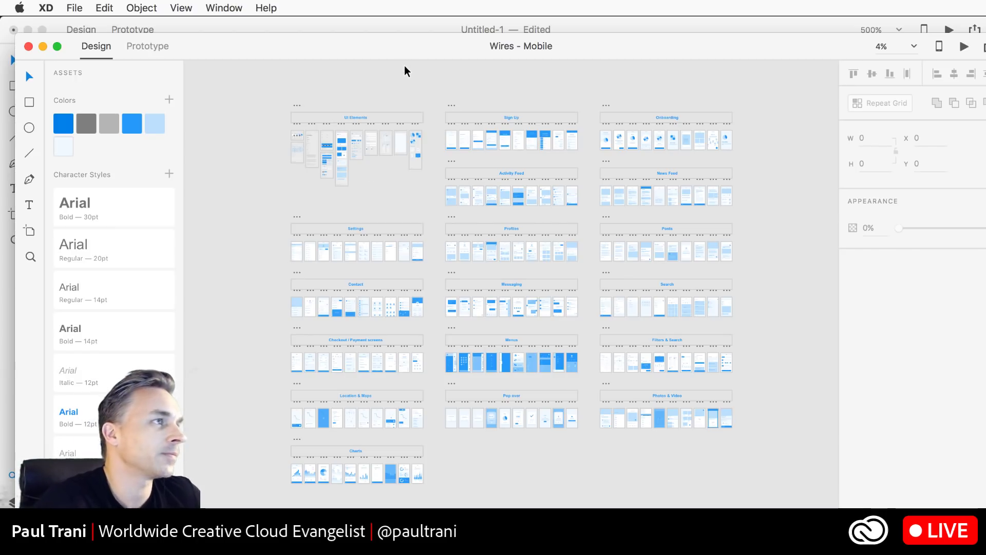
# - Select the round avatar icon of the first message on the 3 Messaging artboard for copying
pyautogui.press('super+equal')
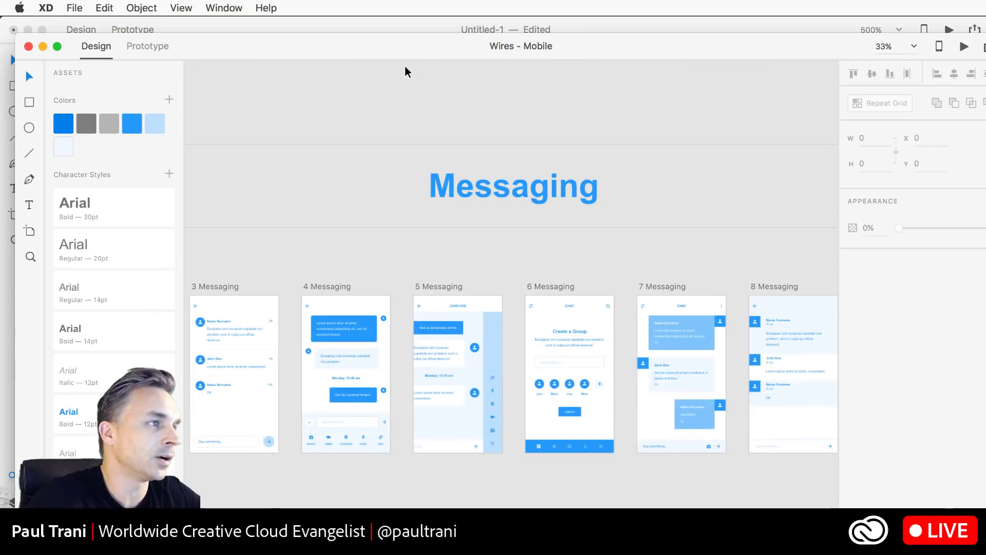
pyautogui.moveTo(377, 250); pyautogui.dragTo(478, 215)
pyautogui.moveTo(300, 46); pyautogui.dragTo(268, 18)
pyautogui.moveTo(316, 158); pyautogui.dragTo(406, 142)
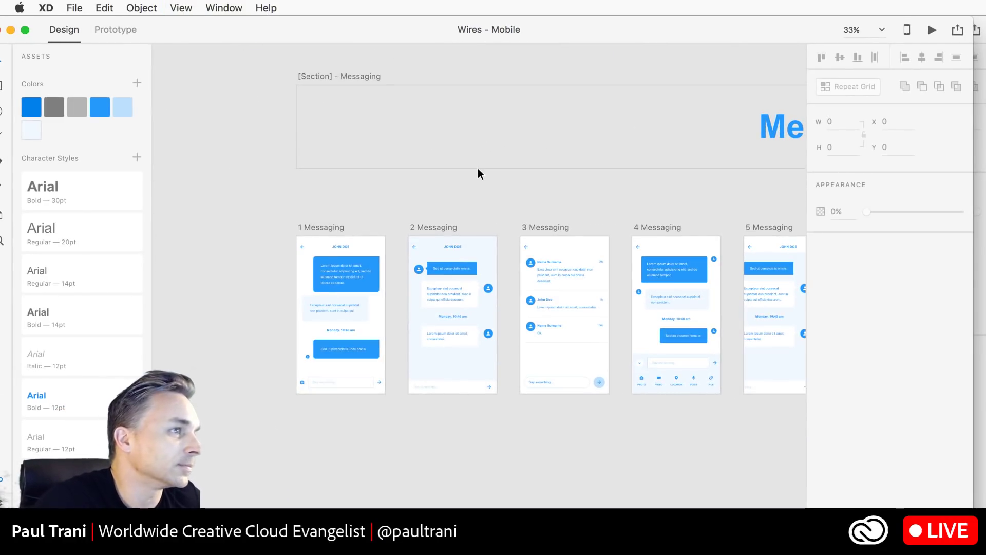
pyautogui.press('super+equal')
pyautogui.press('super+equal')
pyautogui.moveTo(476, 163); pyautogui.dragTo(439, 208)
pyautogui.doubleClick(565, 292)
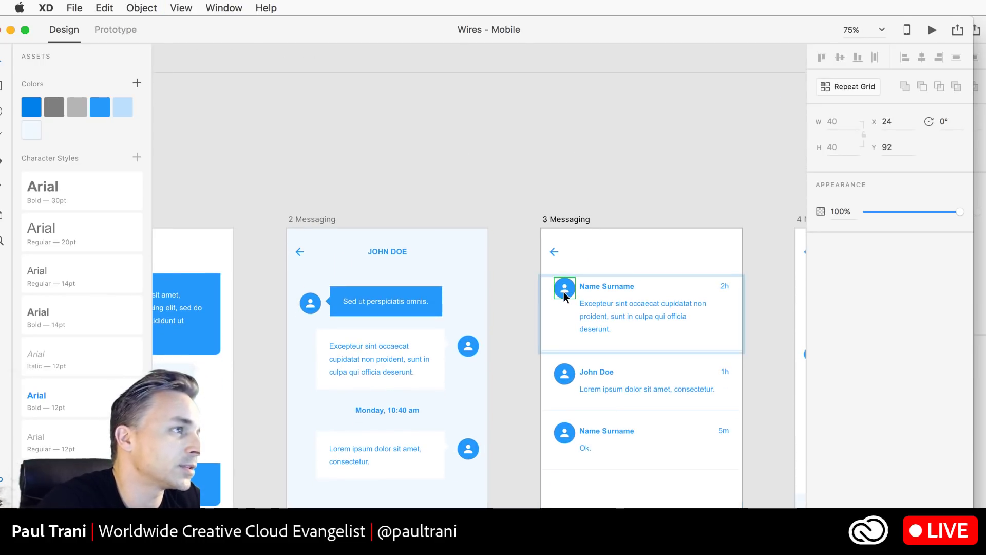
# - Paste the copied avatar icon into the Untitled-1 design and place it above and left of the arrow icons
pyautogui.press('super+grave')
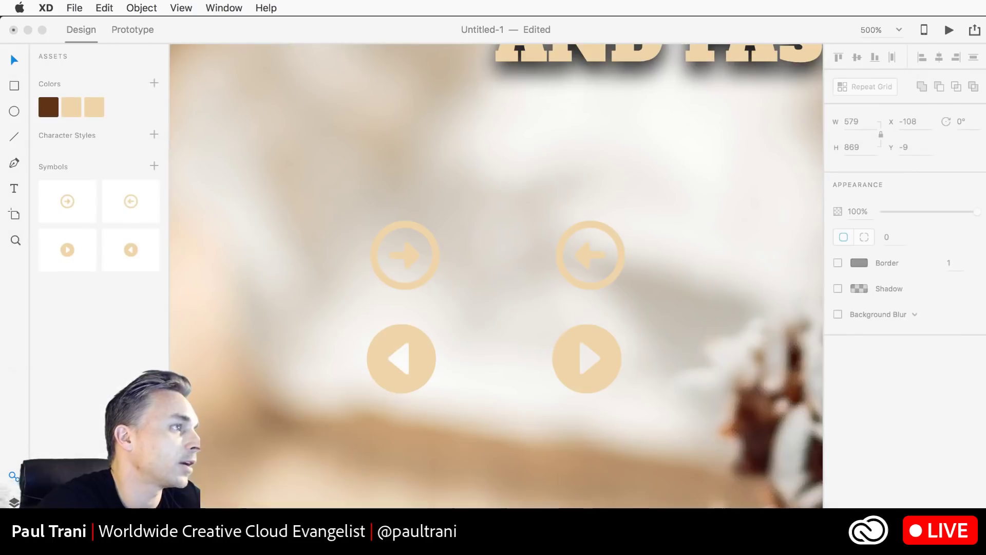
pyautogui.press('super+v')
pyautogui.moveTo(462, 268); pyautogui.dragTo(251, 165)
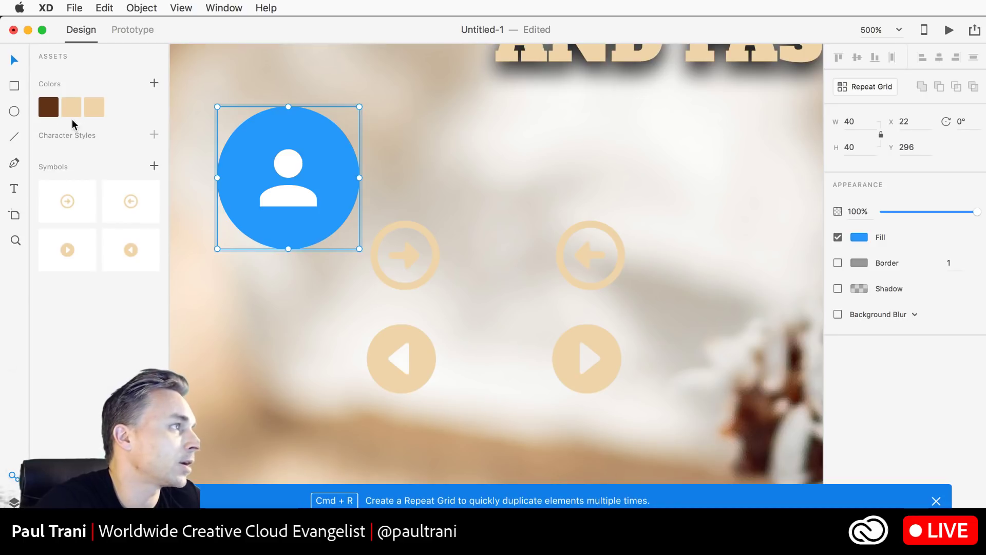
# - Recolour the avatar icon's circle with the tan asset colour and add the icon to the assets as a symbol
pyautogui.click(67, 112)
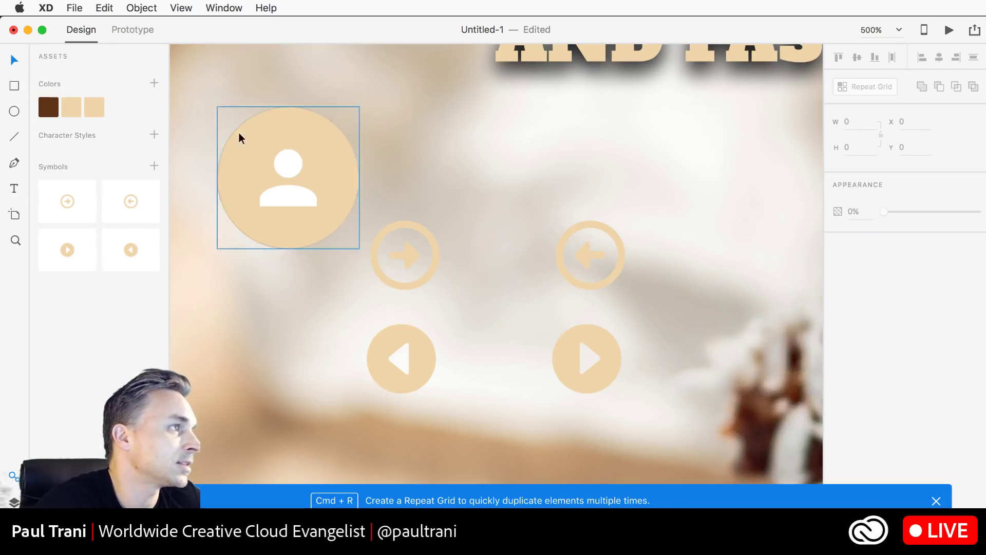
pyautogui.click(154, 165)
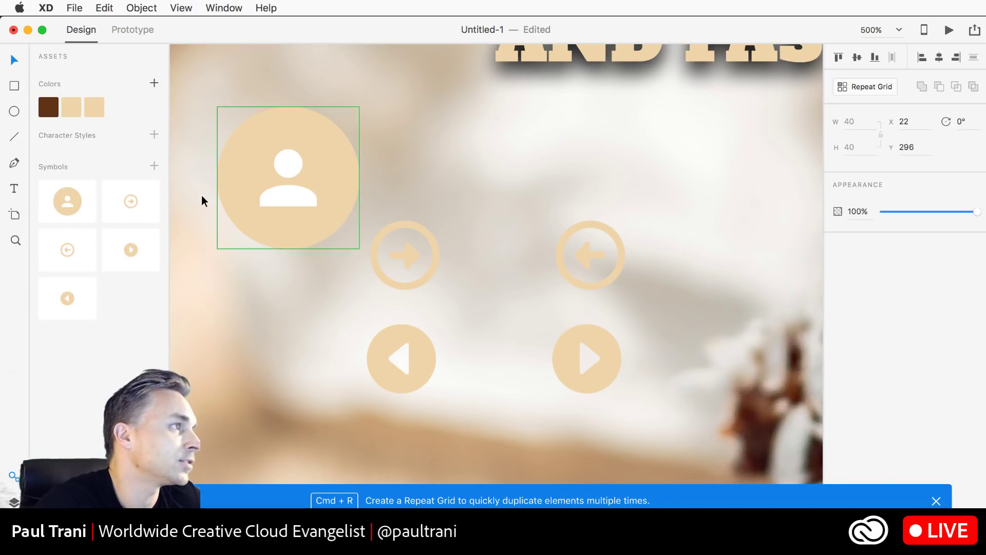
pyautogui.moveTo(260, 155); pyautogui.dragTo(382, 240)
# - Delete the avatar and the four arrow icons from the phone artboard, keeping their symbols in the assets
pyautogui.press('super+2')
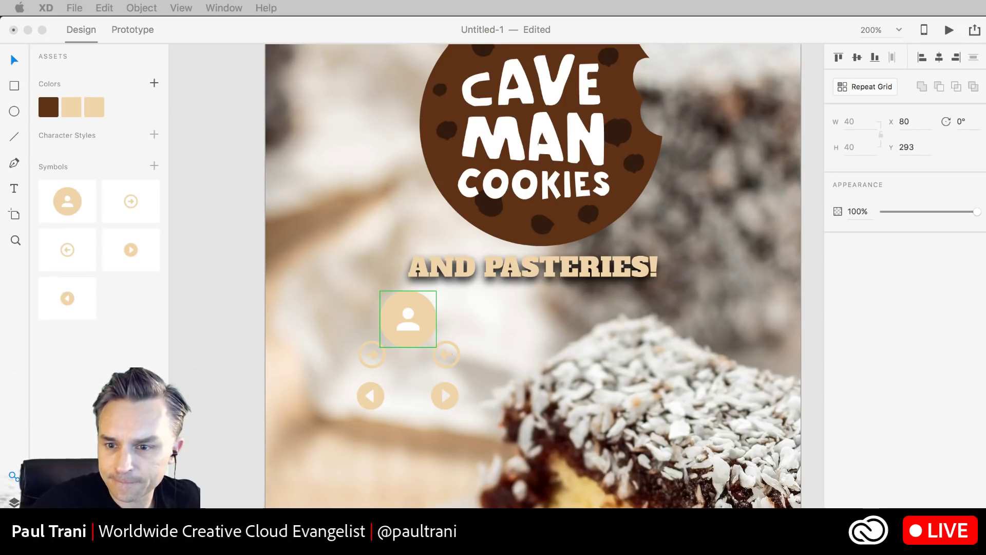
pyautogui.click(214, 366)
pyautogui.click(252, 227)
pyautogui.moveTo(370, 185); pyautogui.dragTo(289, 229)
pyautogui.press('super+minus')
pyautogui.moveTo(282, 302); pyautogui.dragTo(431, 354)
pyautogui.press('Delete')
pyautogui.click(262, 134)
pyautogui.click(242, 246)
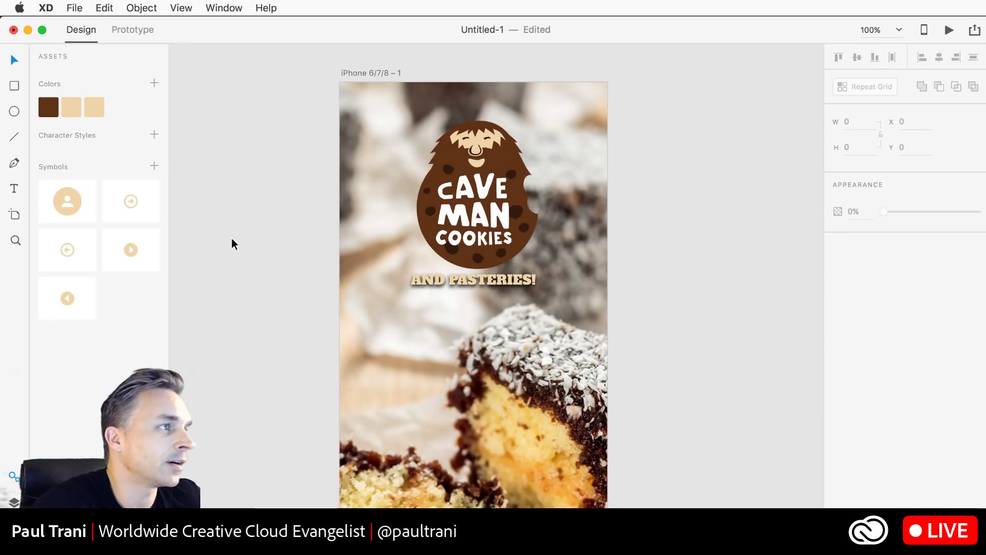
# - Turn on the grid for the iPhone 6/7/8 – 1 artboard and set its type to Square
pyautogui.click(343, 74)
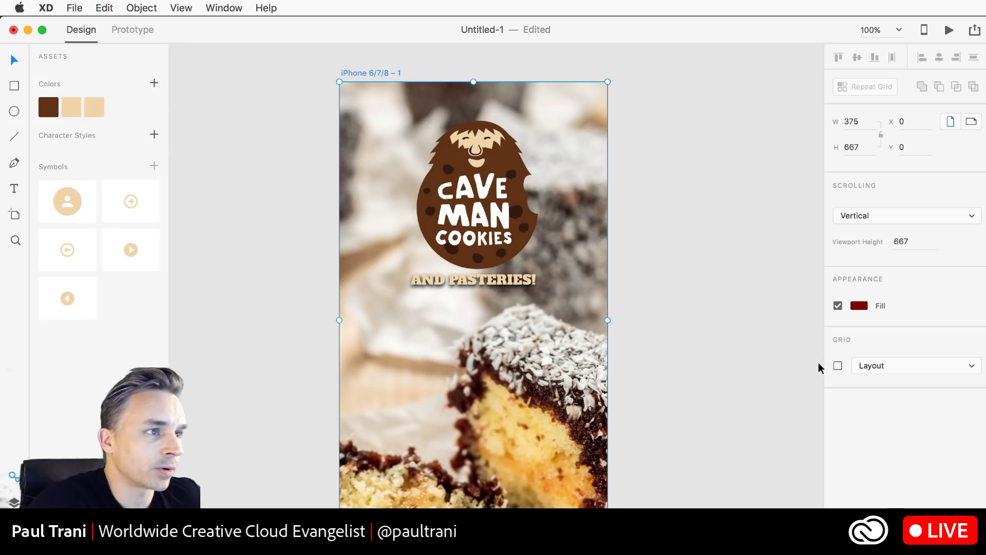
pyautogui.click(837, 367)
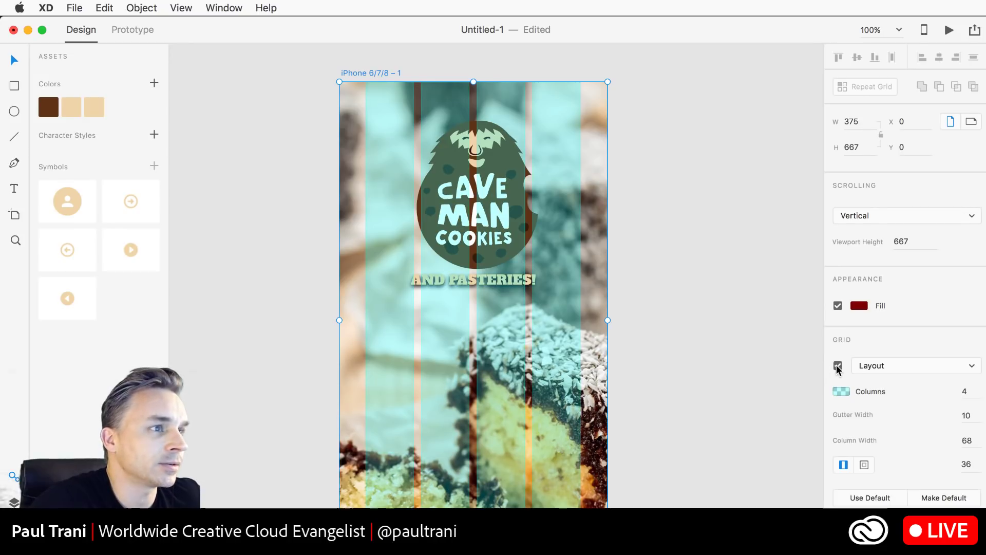
pyautogui.click(907, 367)
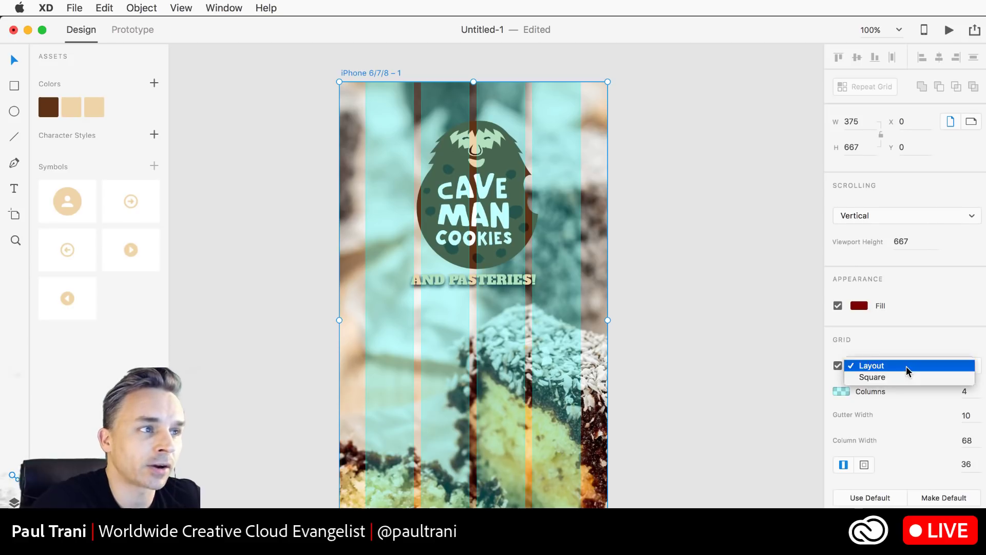
pyautogui.click(876, 380)
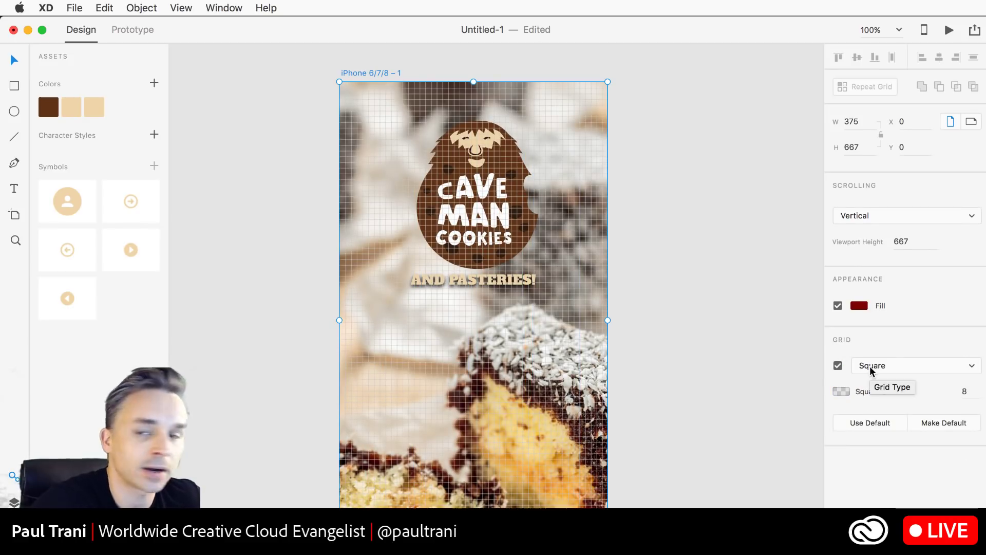
# - Set the artboard grid's square size to 20
pyautogui.press('super+2')
pyautogui.press('super+equal')
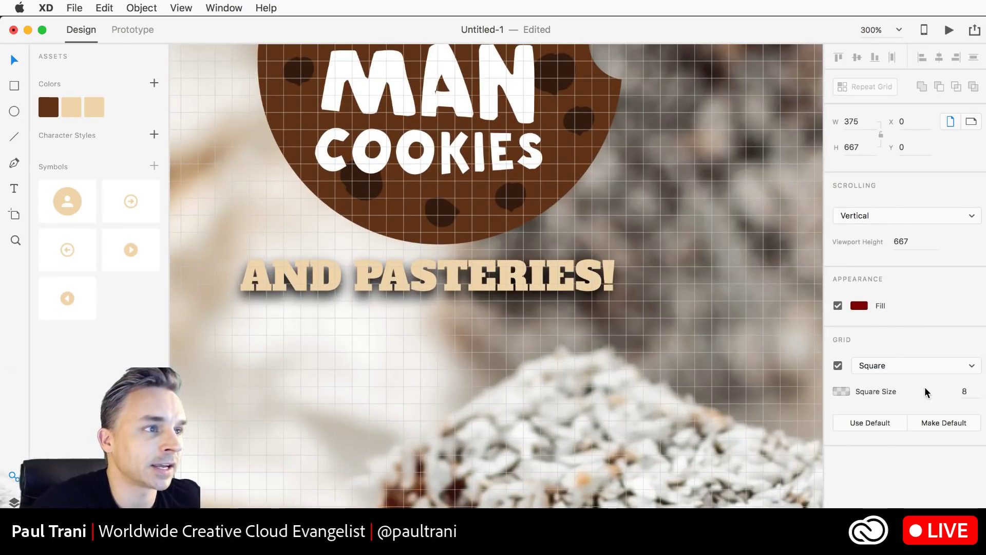
pyautogui.press('BackSpace')
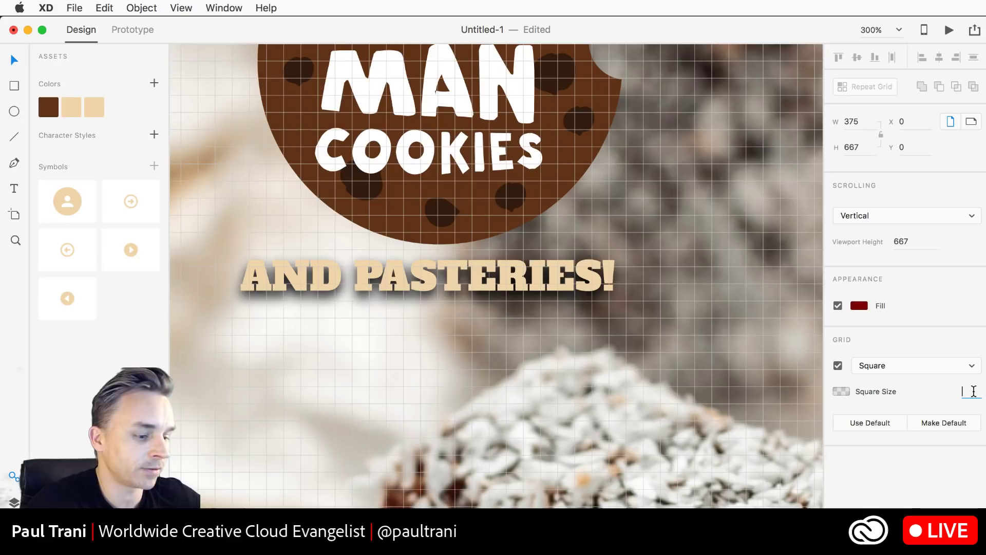
pyautogui.write('20')
pyautogui.press('Return')
# - Switch the artboard's grid type back to Layout
pyautogui.click(870, 366)
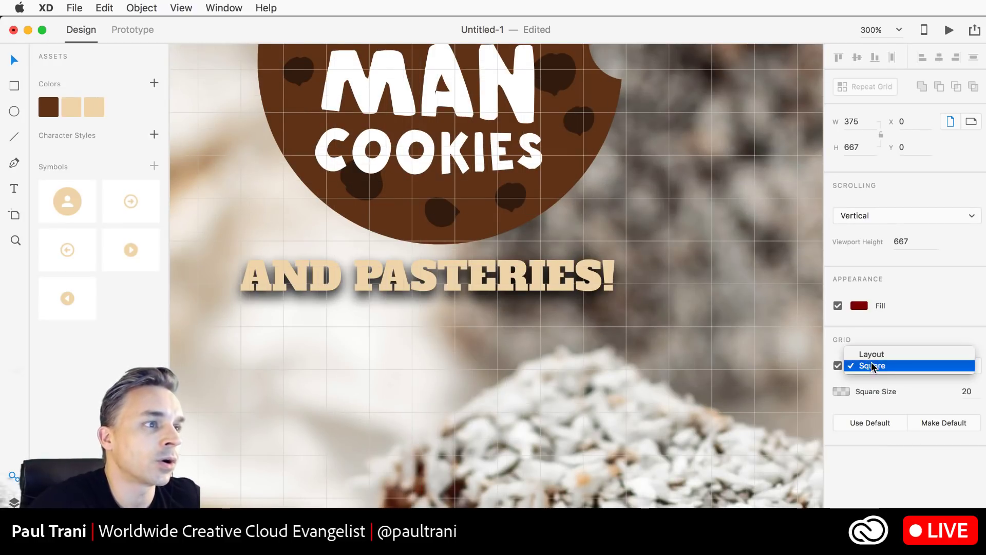
pyautogui.click(872, 354)
pyautogui.click(871, 365)
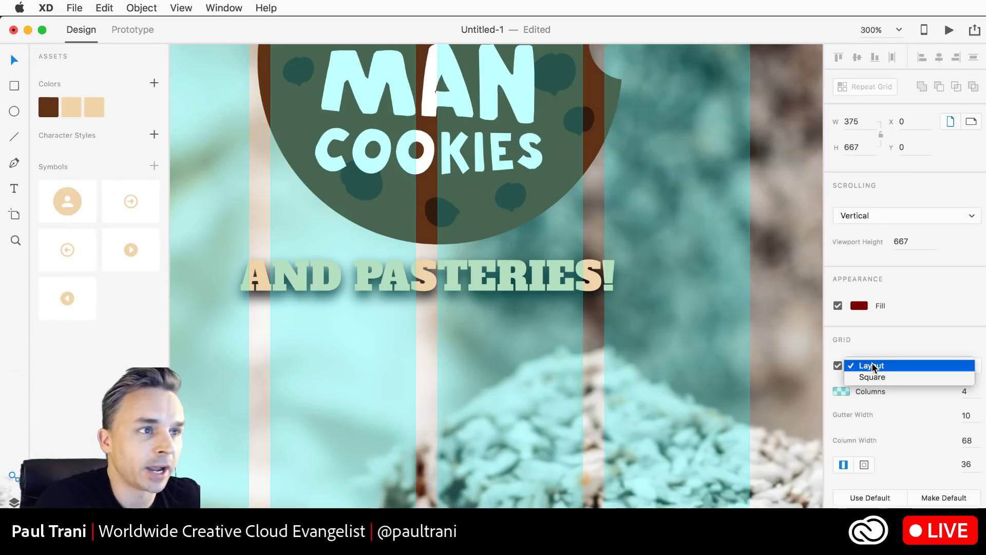
pyautogui.click(865, 366)
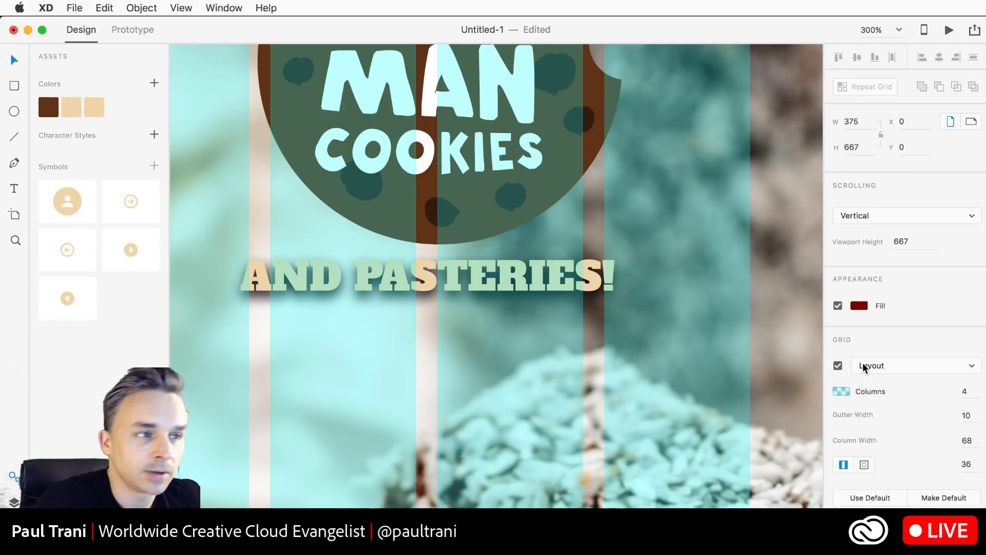
# - Try the layout grid with 2 columns and with 6 columns
pyautogui.click(970, 390)
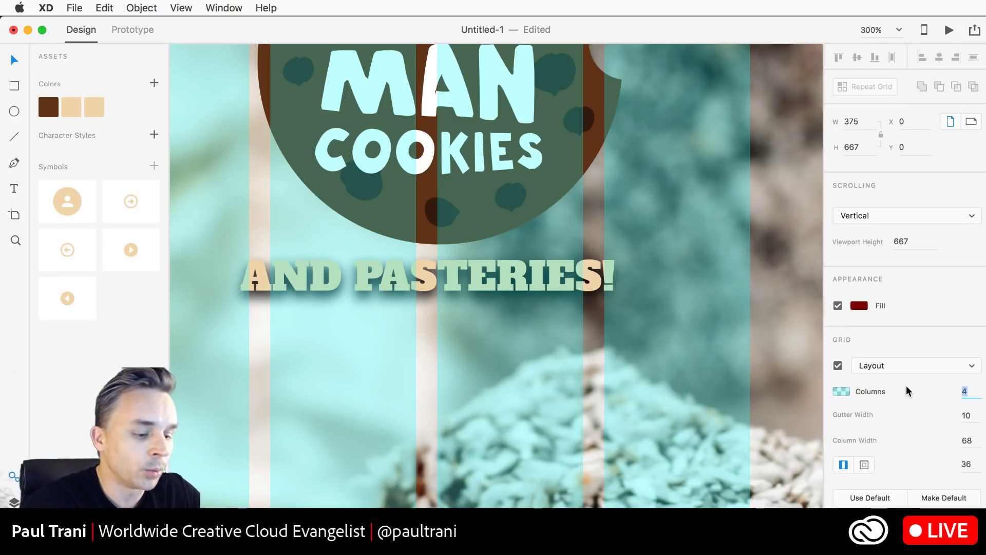
pyautogui.write('2')
pyautogui.press('Return')
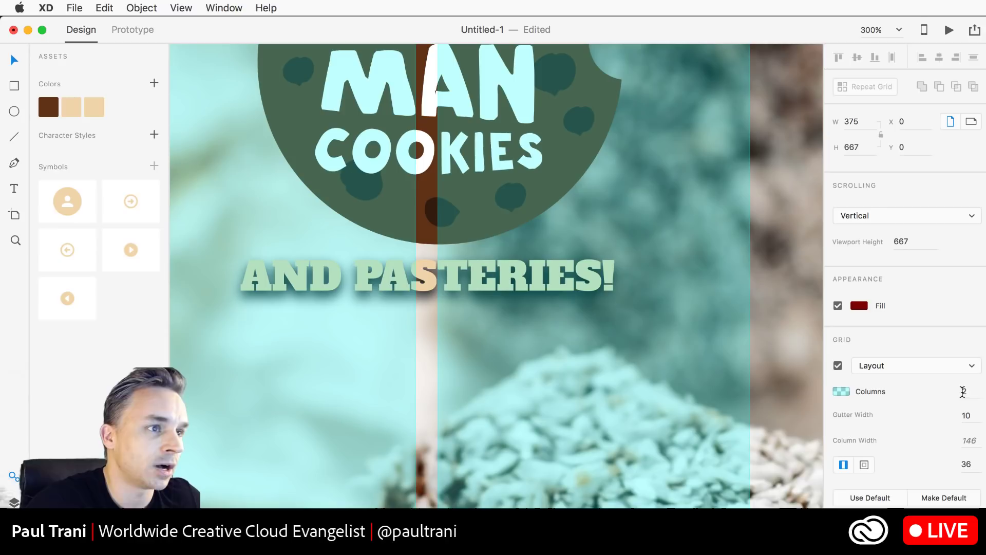
pyautogui.click(921, 385)
pyautogui.write('6')
pyautogui.press('Return')
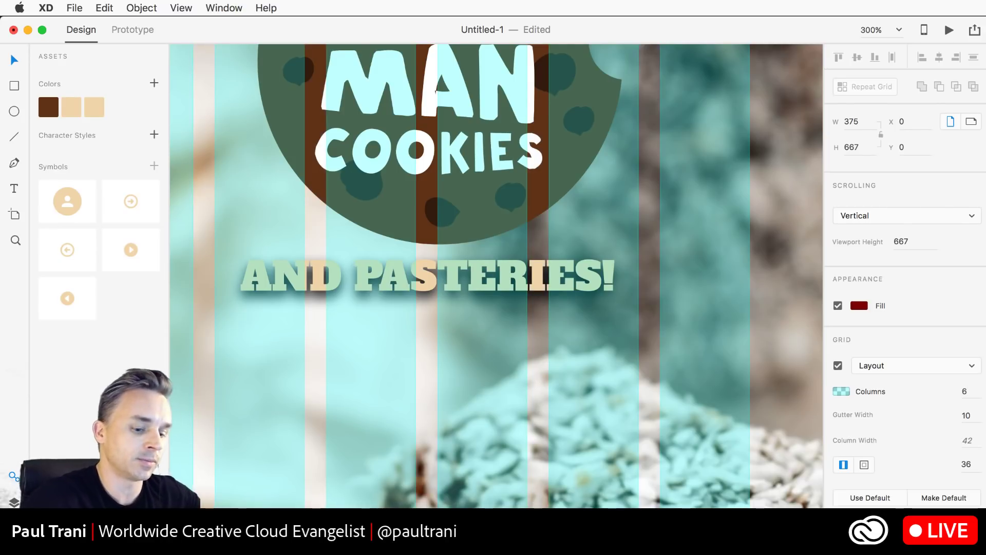
pyautogui.press('super+1')
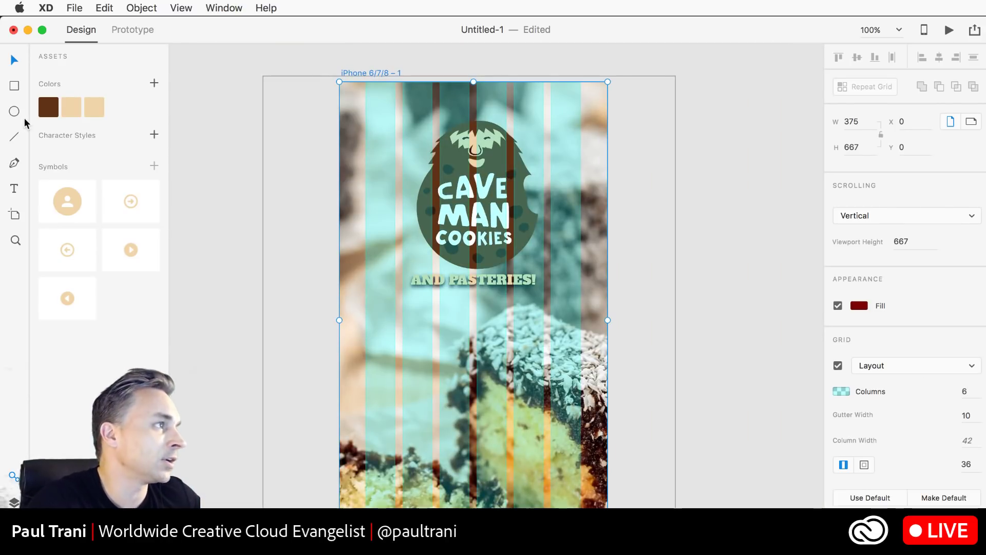
# - Try widening the phone artboard with the layout grid on, and undo the resize
pyautogui.moveTo(416, 396); pyautogui.dragTo(453, 419)
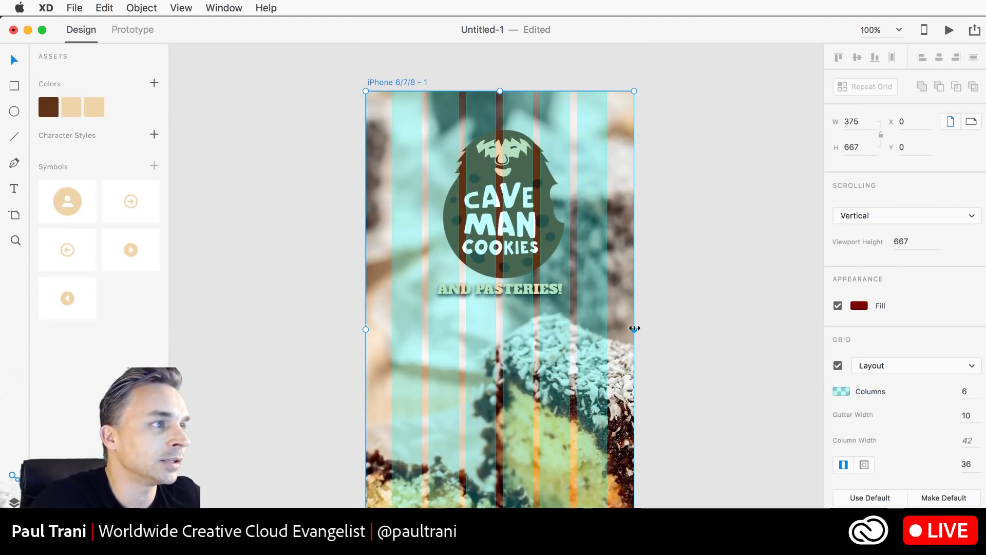
pyautogui.moveTo(634, 328); pyautogui.dragTo(718, 335)
pyautogui.press('super+z')
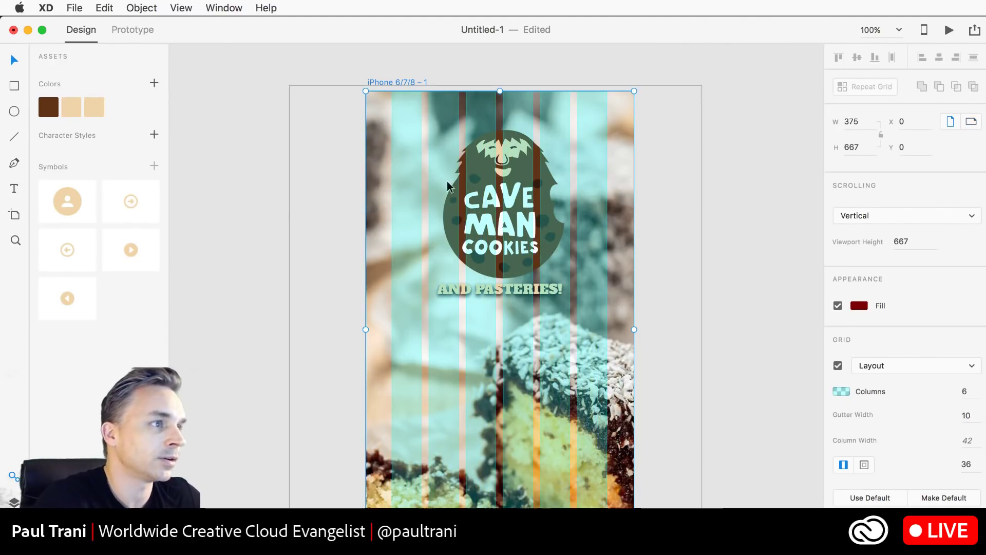
# - Set the layout grid to 4 columns and deselect the artboard
pyautogui.click(966, 393)
pyautogui.press('Return')
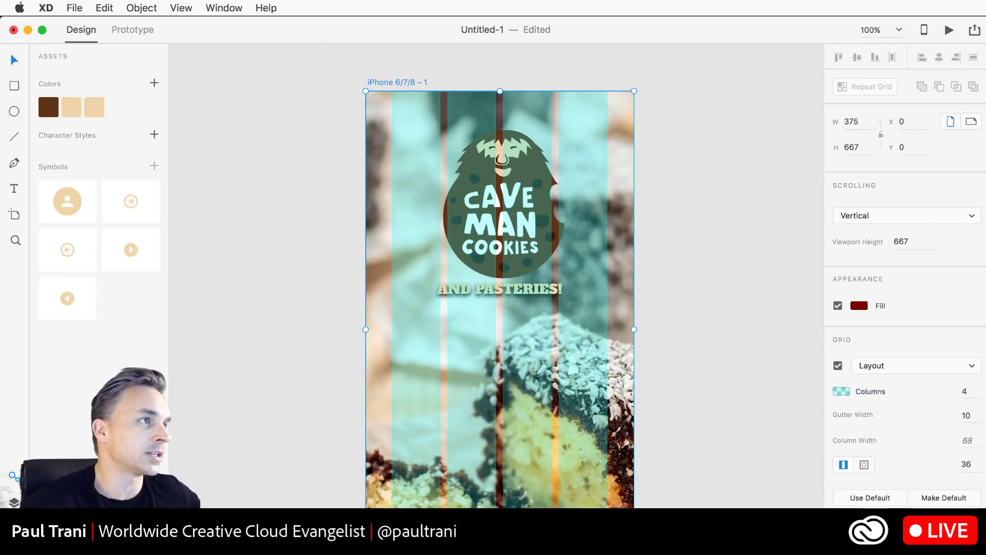
pyautogui.click(305, 166)
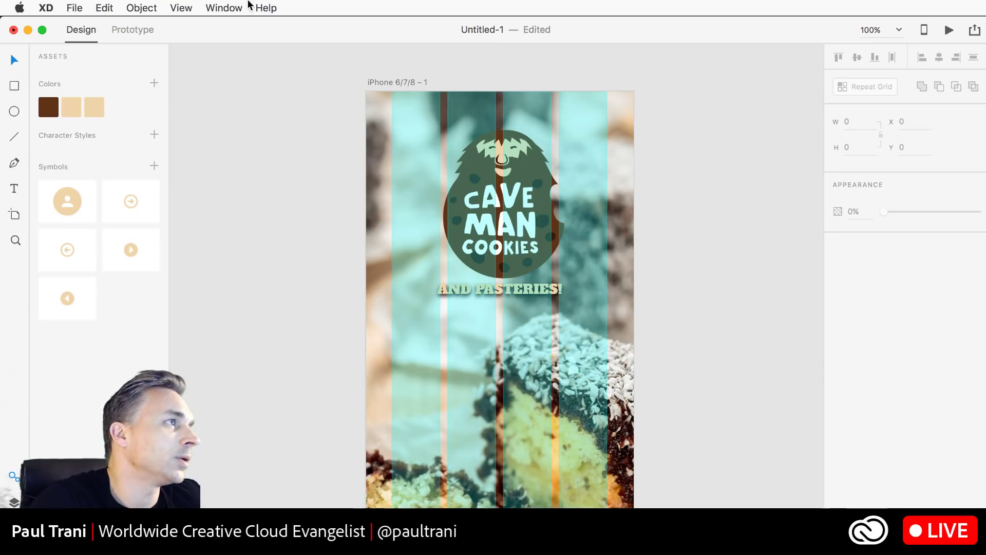
pyautogui.click(267, 7)
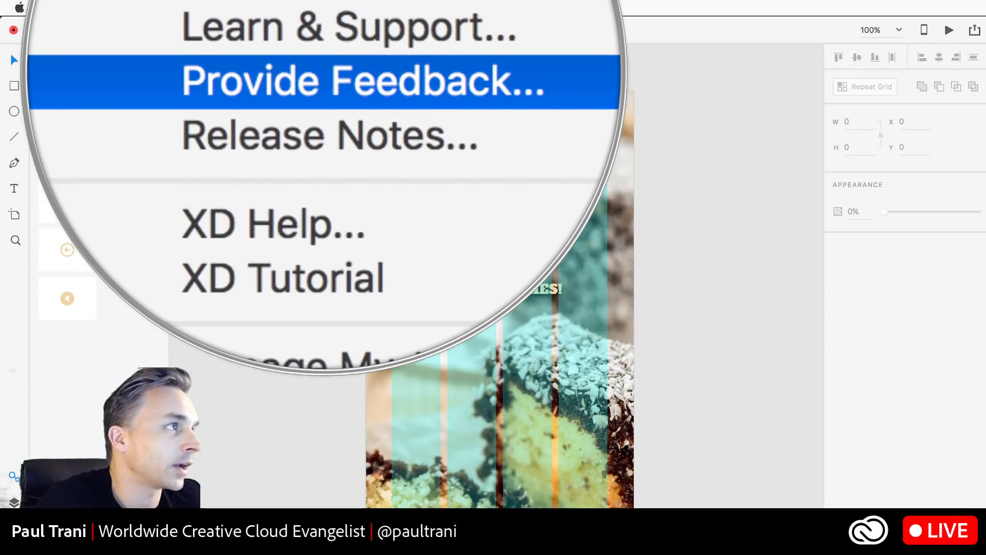
pyautogui.write('z')
pyautogui.press('Escape')
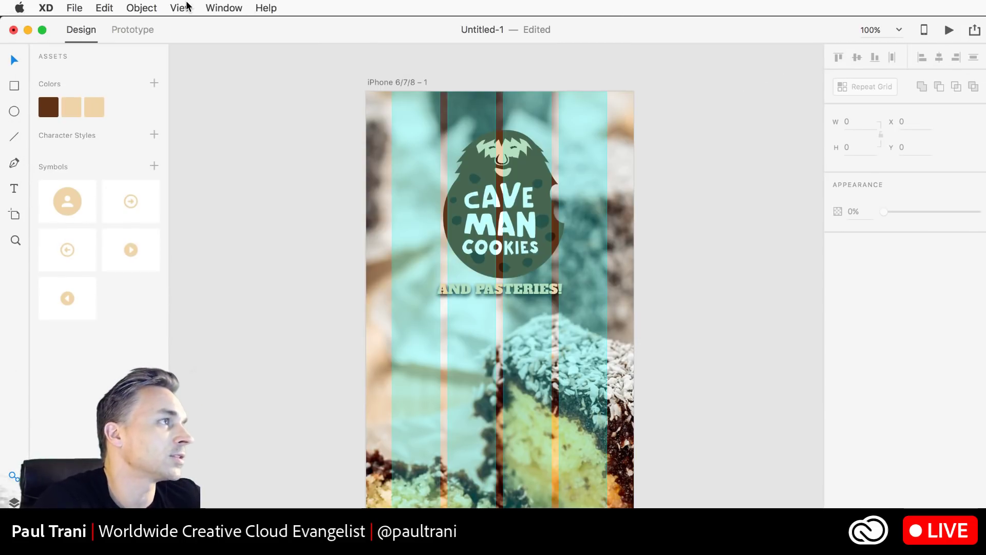
# - Open the Adobe XD feedback website from the help options and enlarge its browser window
pyautogui.click(267, 7)
pyautogui.moveTo(237, 6)
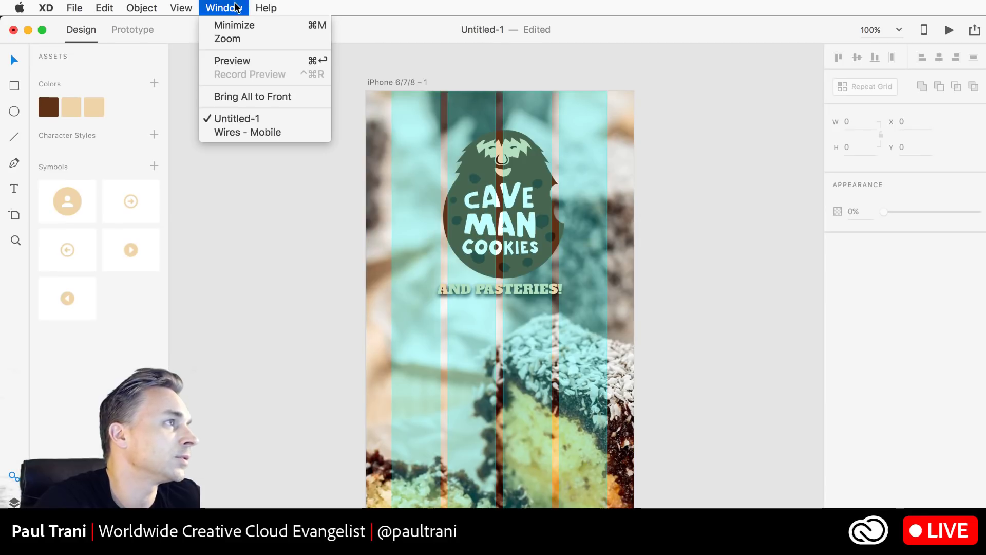
pyautogui.press('BackSpace')
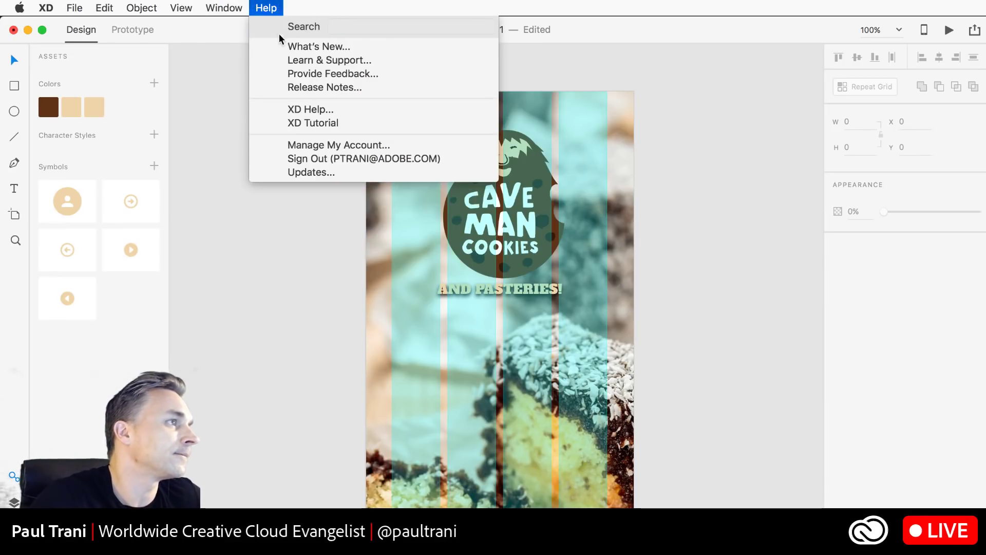
pyautogui.click(300, 75)
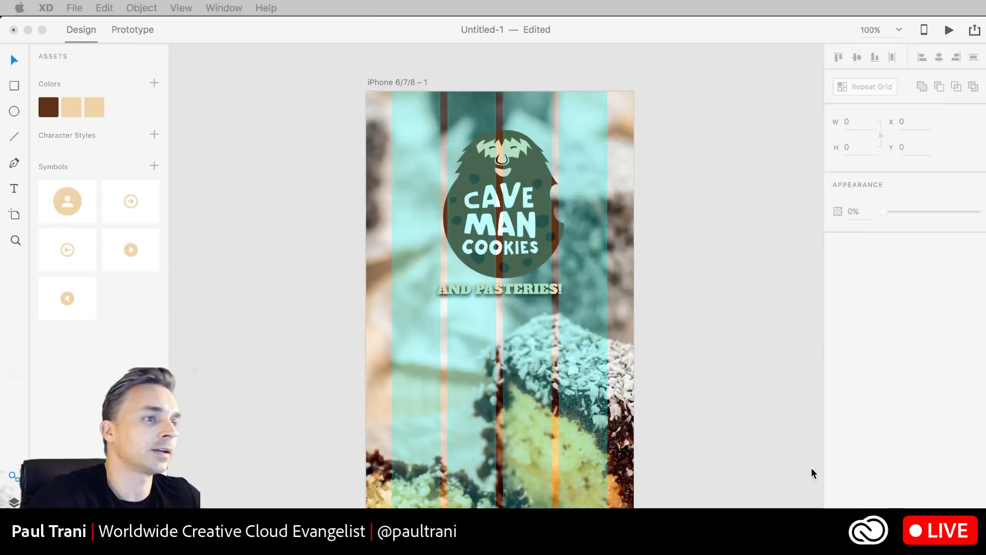
pyautogui.moveTo(460, 58); pyautogui.dragTo(299, 24)
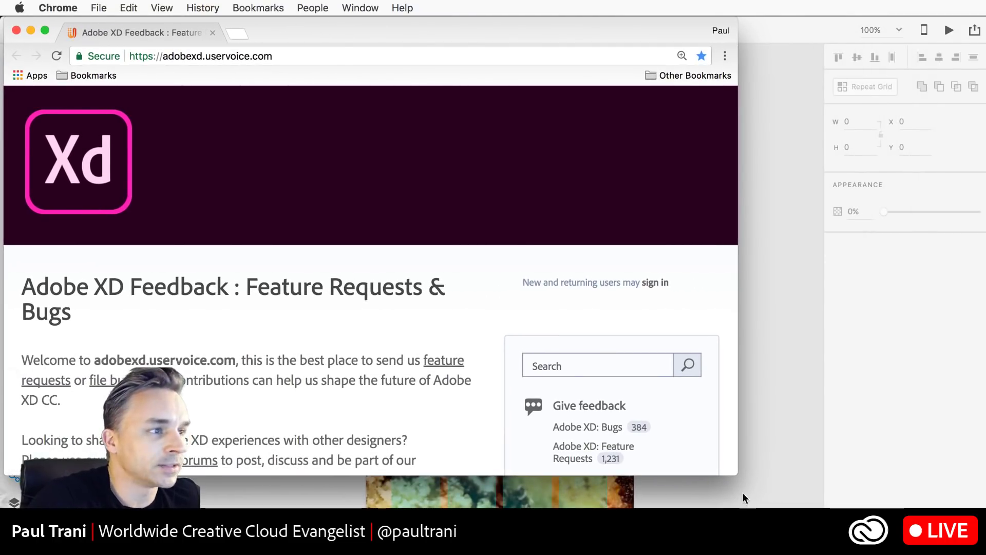
pyautogui.moveTo(737, 473); pyautogui.dragTo(984, 504)
# - Browse the submitted ideas in the Adobe XD: Feature Requests forum and close that browser window
pyautogui.scroll(-3, 582, 304)
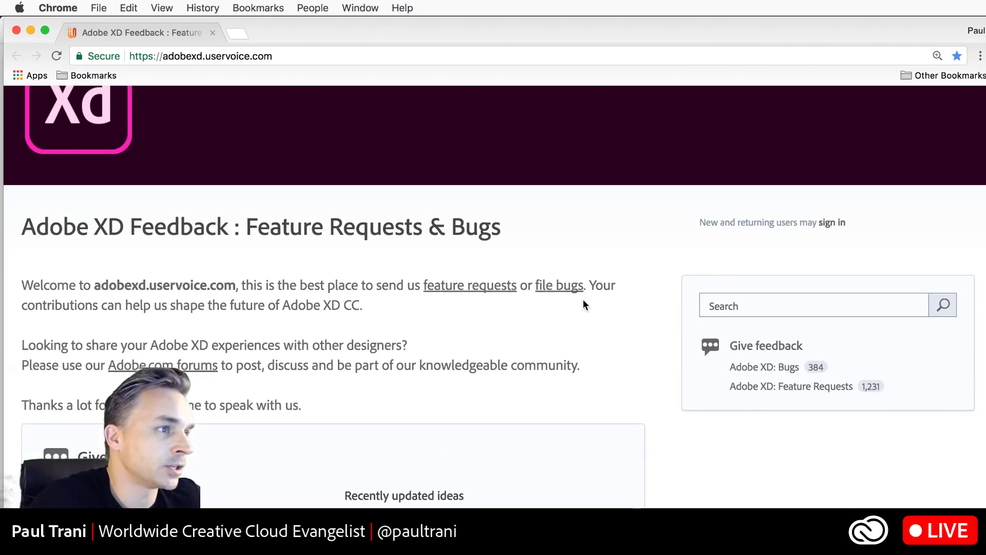
pyautogui.click(806, 384)
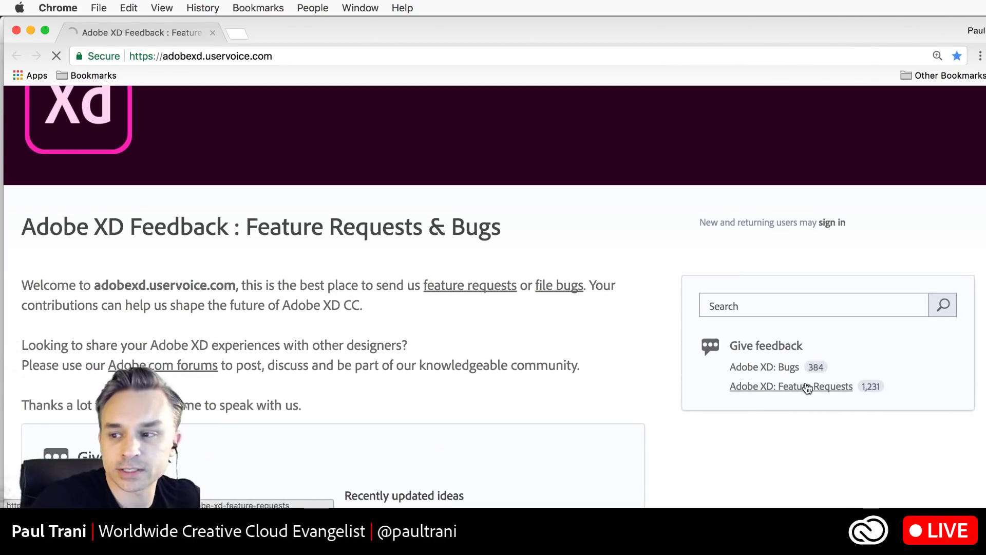
pyautogui.scroll(-15, 514, 349)
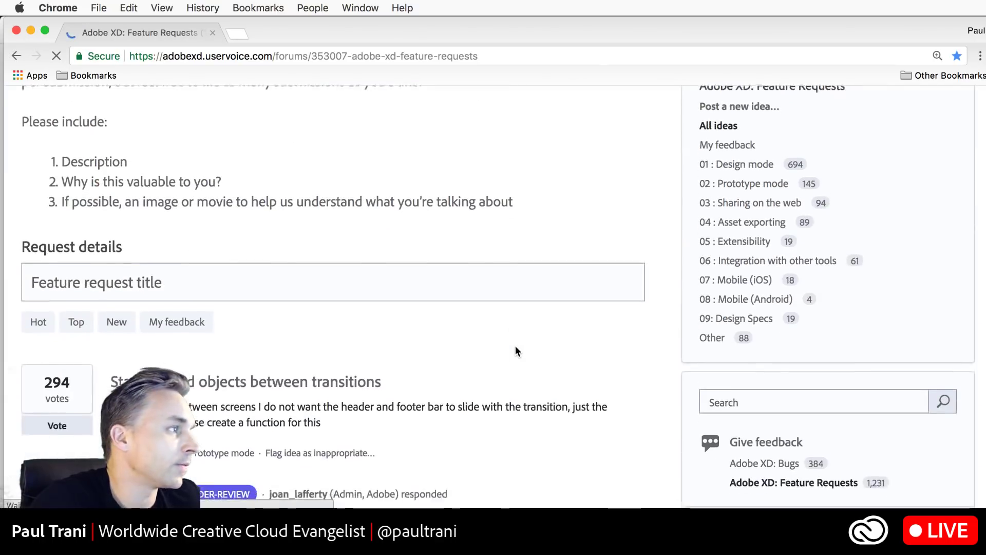
pyautogui.scroll(-3, 518, 352)
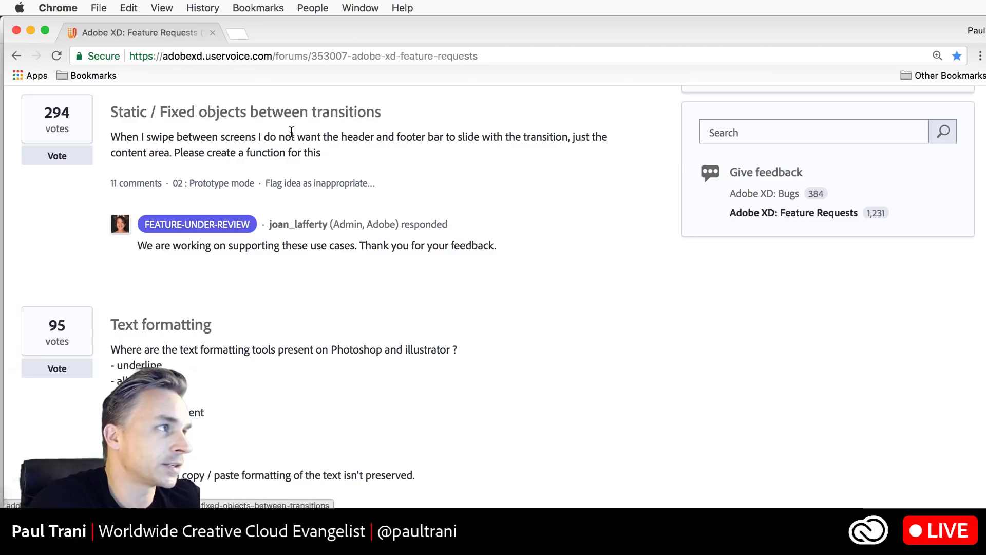
pyautogui.scroll(-20, 300, 371)
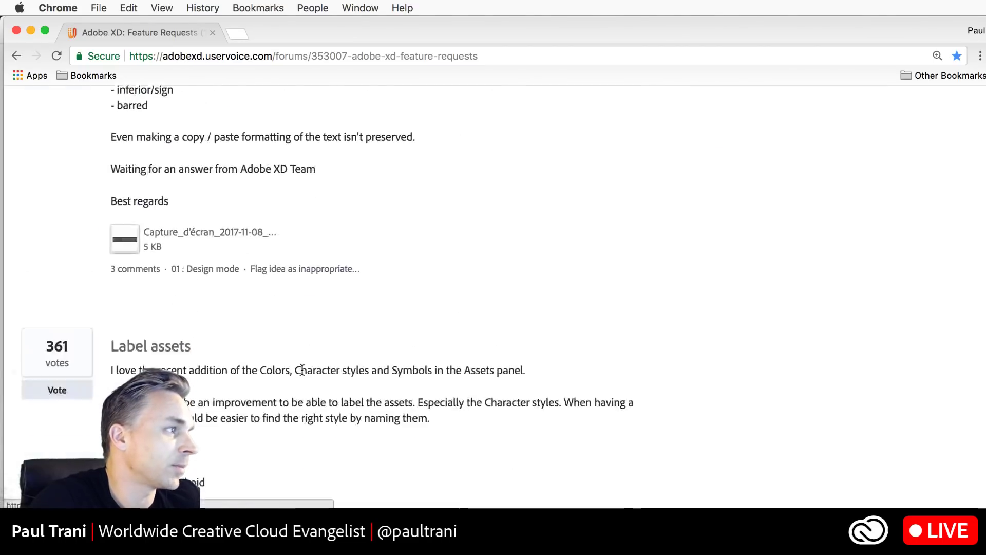
pyautogui.scroll(-17, 302, 369)
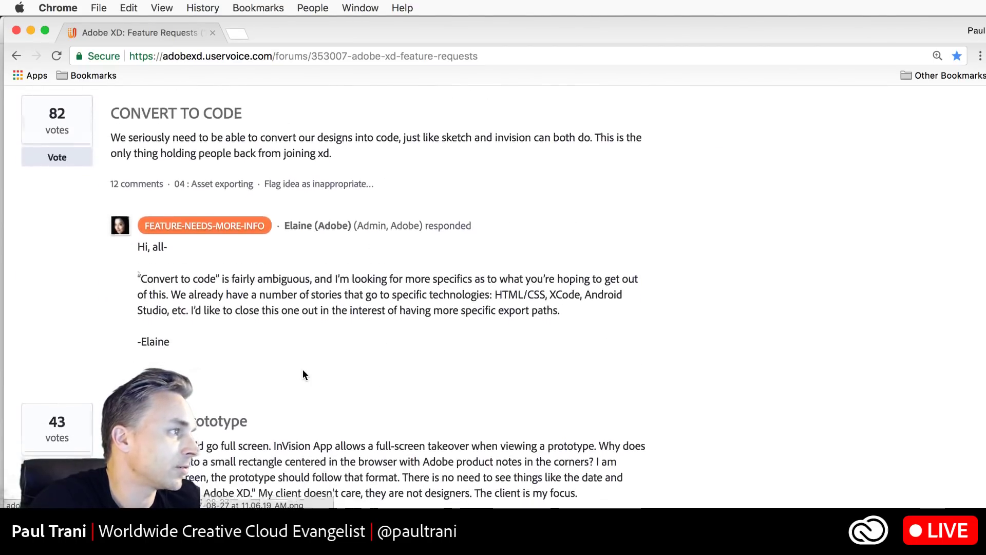
pyautogui.scroll(-6, 303, 374)
pyautogui.scroll(-18, 303, 369)
pyautogui.scroll(2, 303, 369)
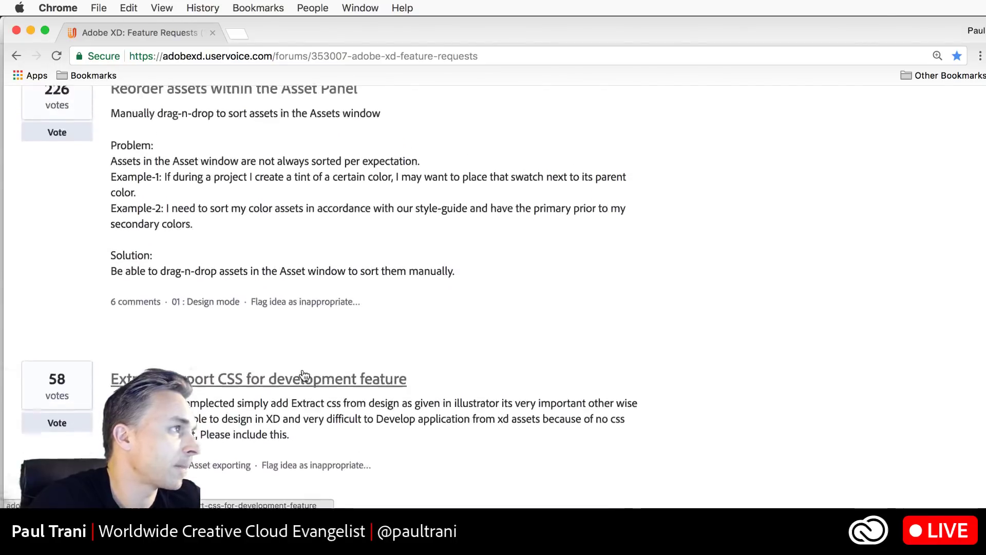
pyautogui.scroll(-11, 304, 369)
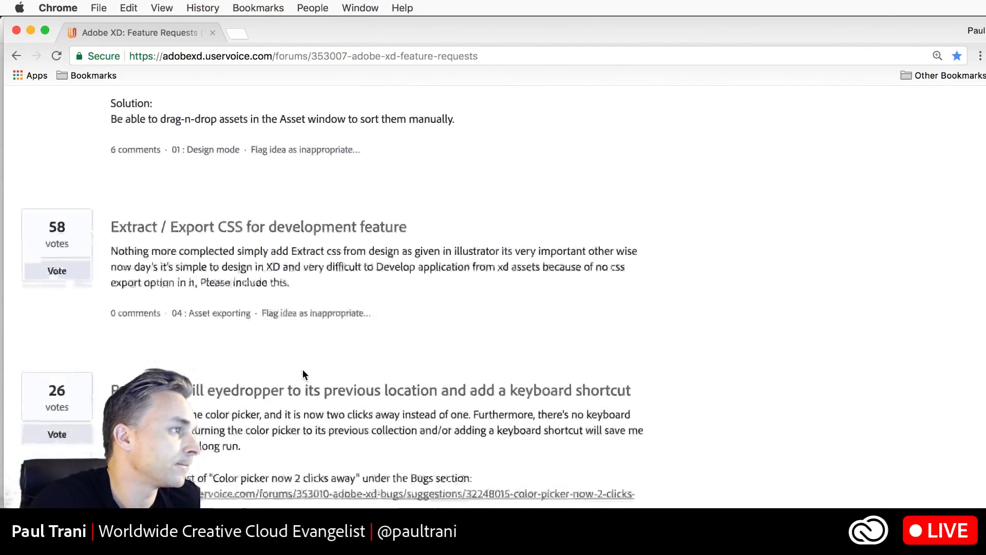
pyautogui.scroll(-9, 304, 369)
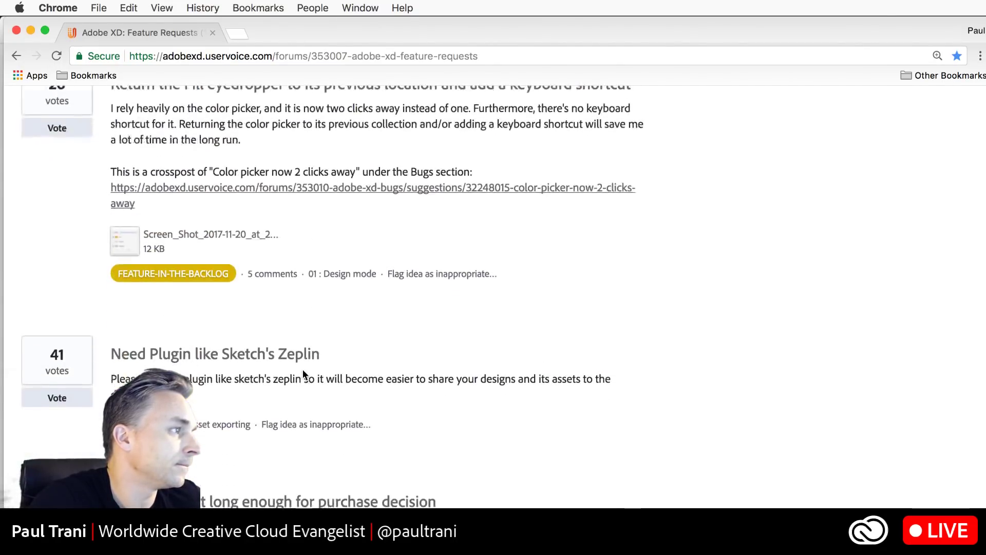
pyautogui.scroll(-20, 303, 369)
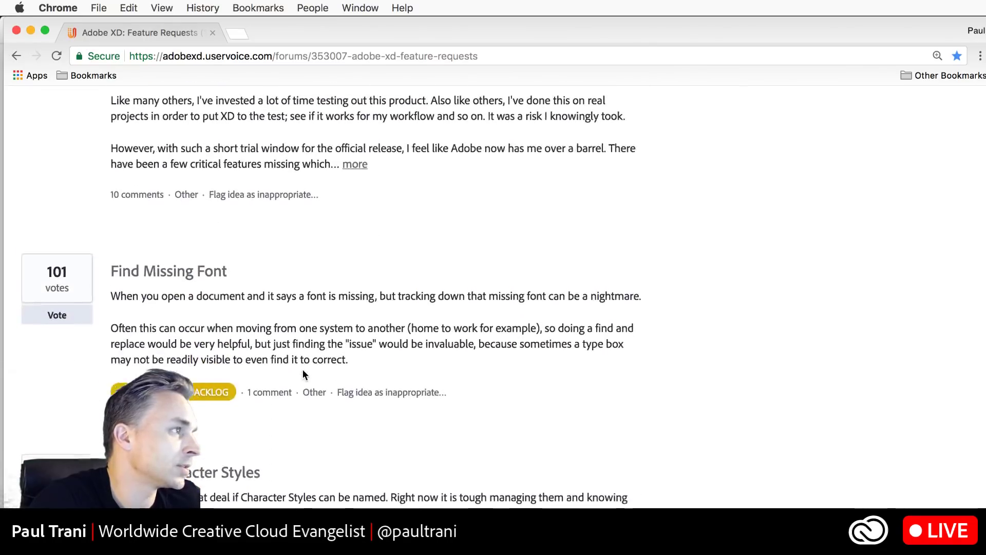
pyautogui.scroll(-13, 303, 369)
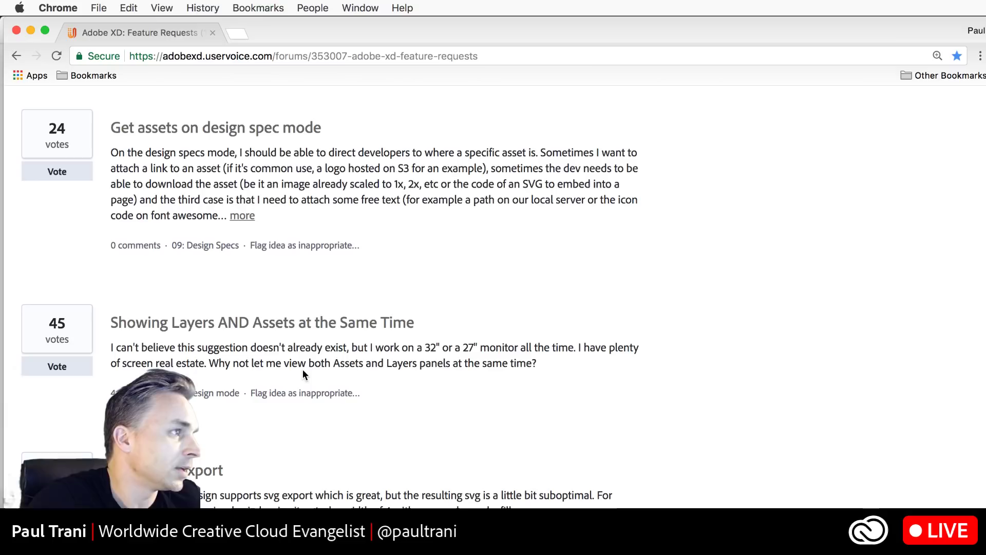
pyautogui.scroll(-7, 255, 375)
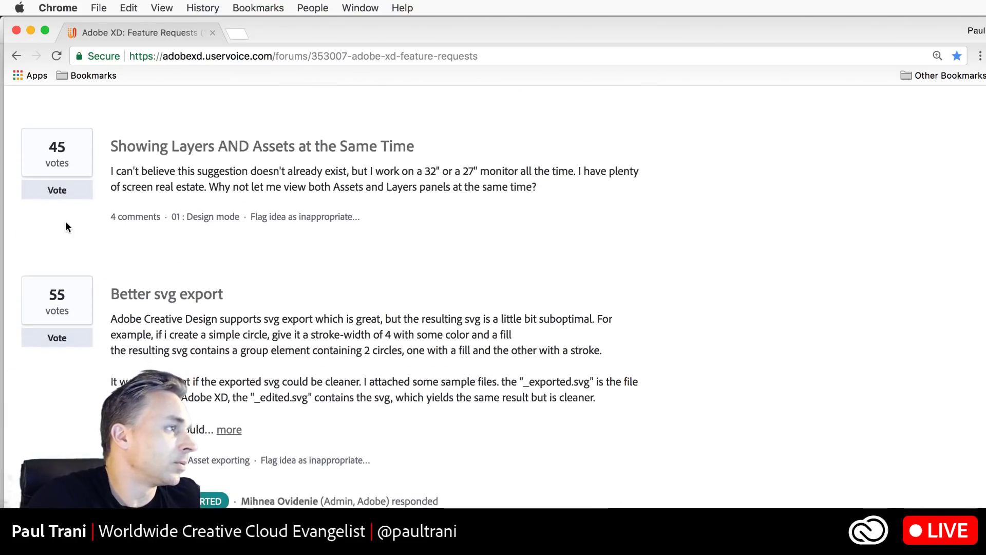
pyautogui.moveTo(375, 31)
pyautogui.mouseDown()
pyautogui.moveTo(383, 53)
pyautogui.moveTo(357, 26)
pyautogui.moveTo(371, 24)
pyautogui.mouseUp()
pyautogui.click(13, 31)
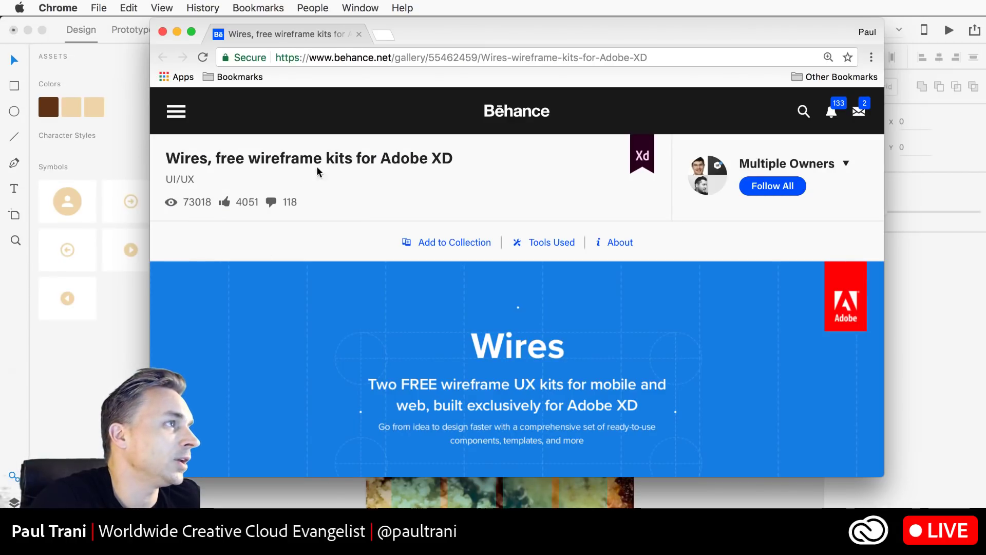
# - Load behance.net/live in the browser window with the Wires page and mute its tab
pyautogui.click(292, 56)
pyautogui.write('BEHance.net/live')
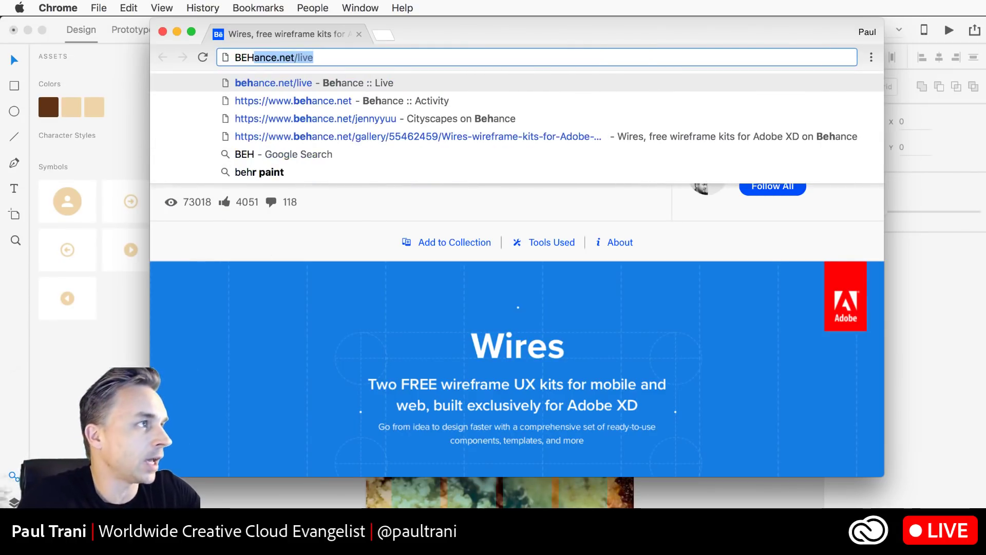
pyautogui.press('Return')
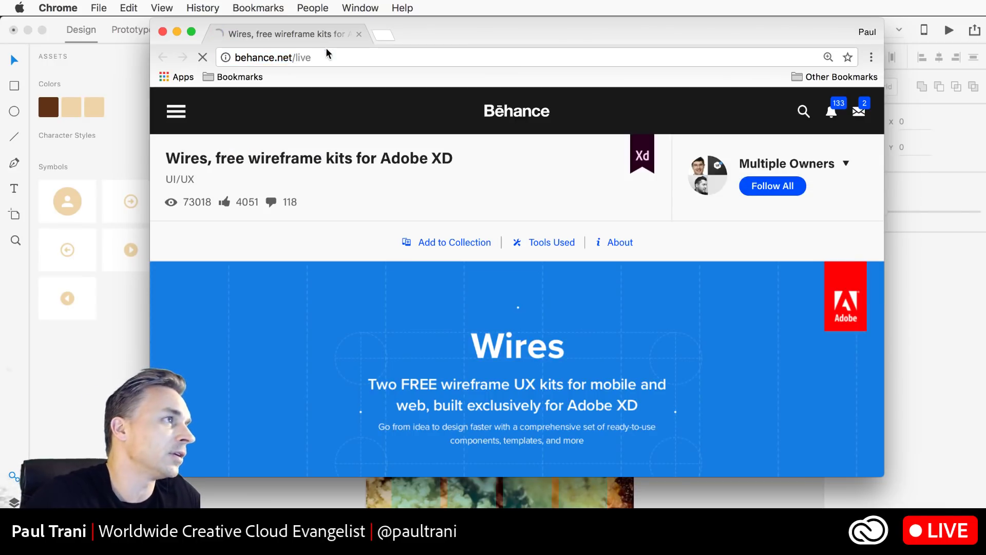
pyautogui.rightClick(315, 30)
pyautogui.click(335, 101)
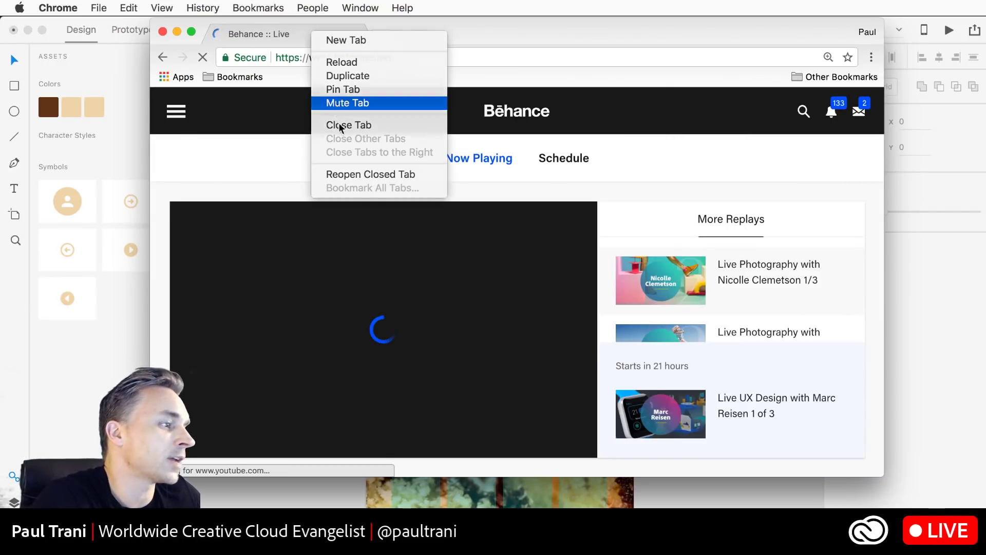
# - Look through the schedule of upcoming Behance live streams and close the browser window
pyautogui.click(564, 163)
pyautogui.scroll(-3, 554, 250)
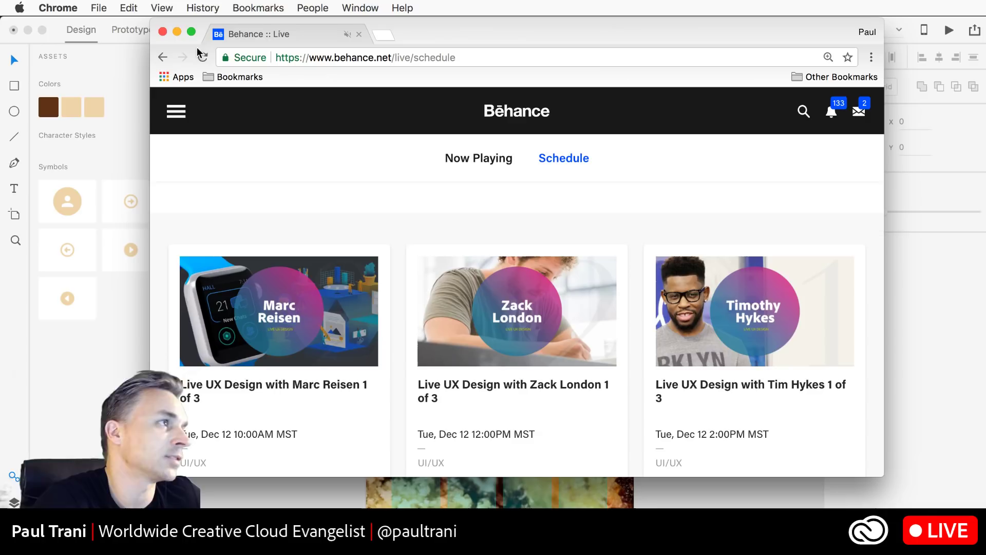
pyautogui.click(163, 32)
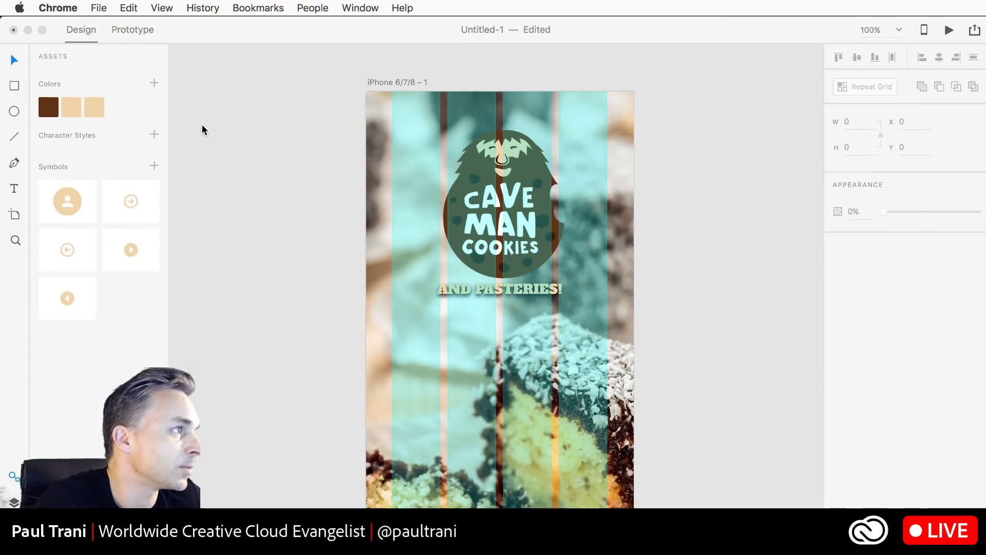
# - Turn off the layout grid on the iPhone 6/7/8 – 1 artboard in XD
pyautogui.click(386, 82)
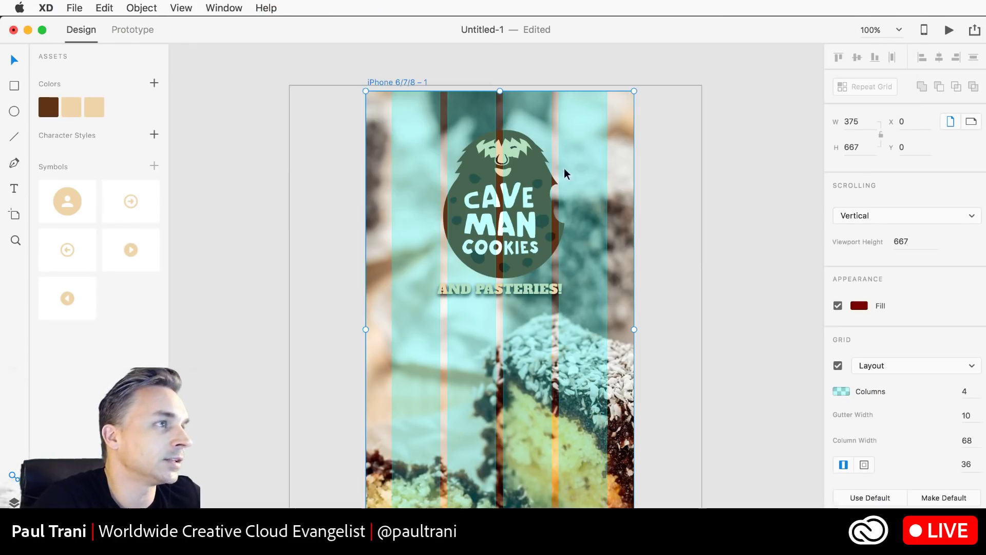
pyautogui.click(838, 366)
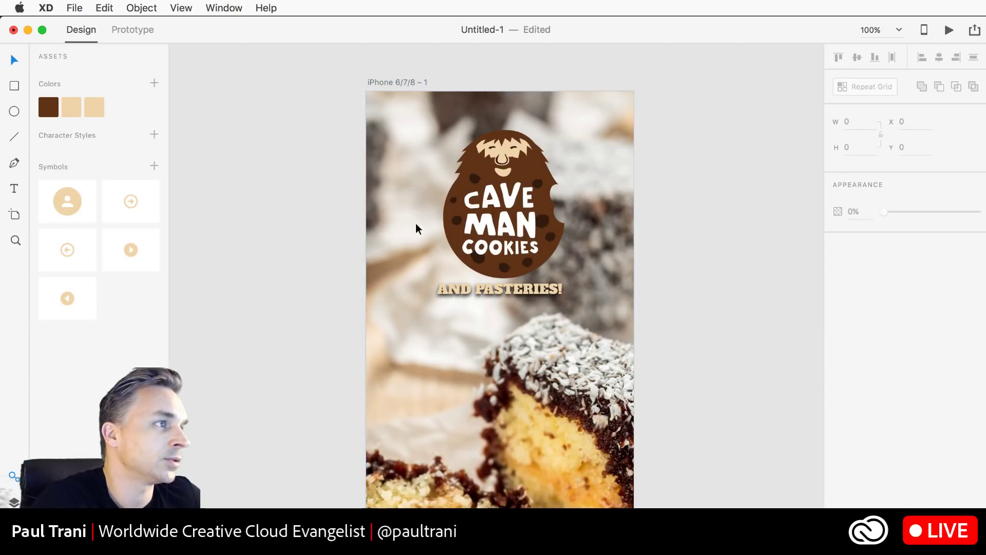
pyautogui.click(492, 256)
# - Duplicate the iPhone 6/7/8 – 1 artboard and delete the Cave Man Cookies logo group from the copy
pyautogui.click(385, 82)
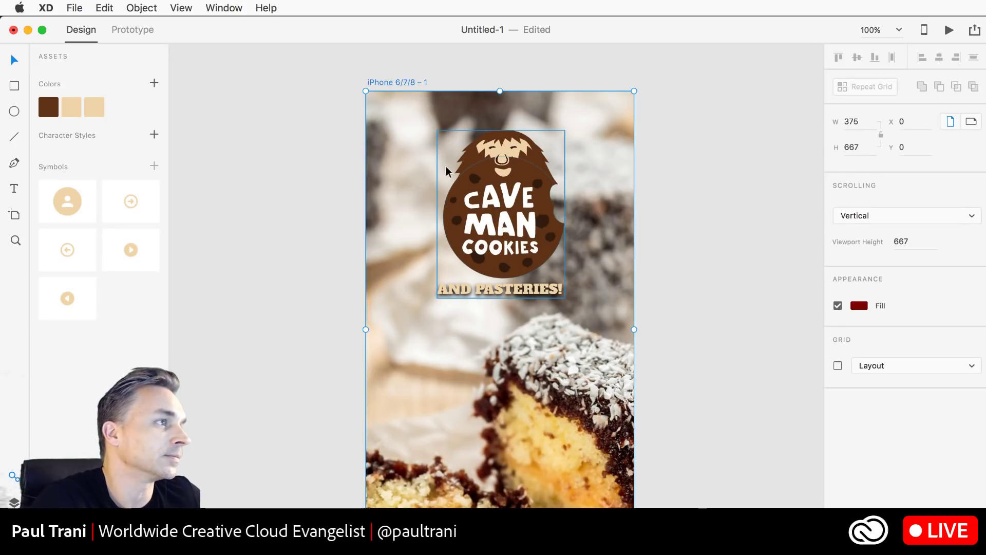
pyautogui.press('super+d')
pyautogui.hscroll(6, 346, 73)
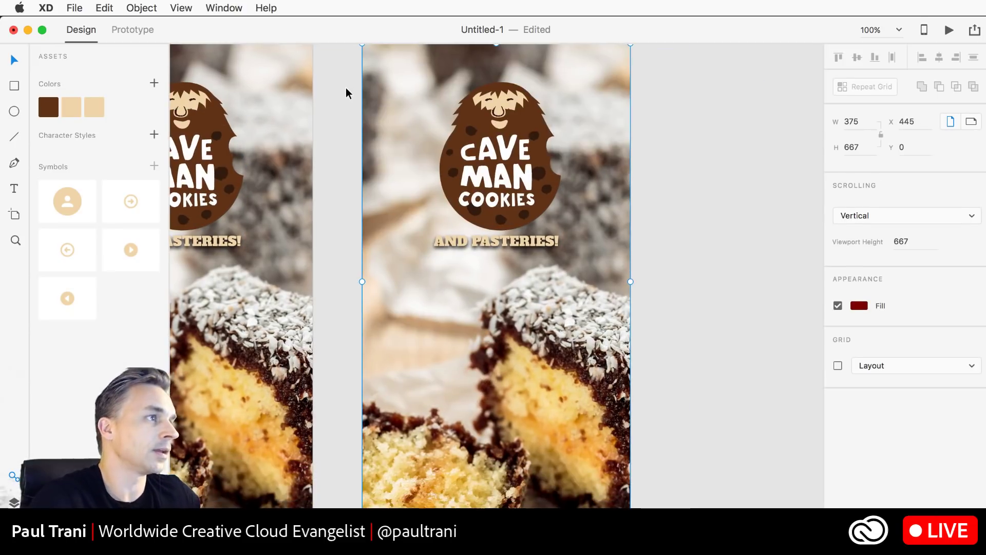
pyautogui.click(447, 165)
pyautogui.press('Delete')
pyautogui.moveTo(456, 211); pyautogui.dragTo(537, 238)
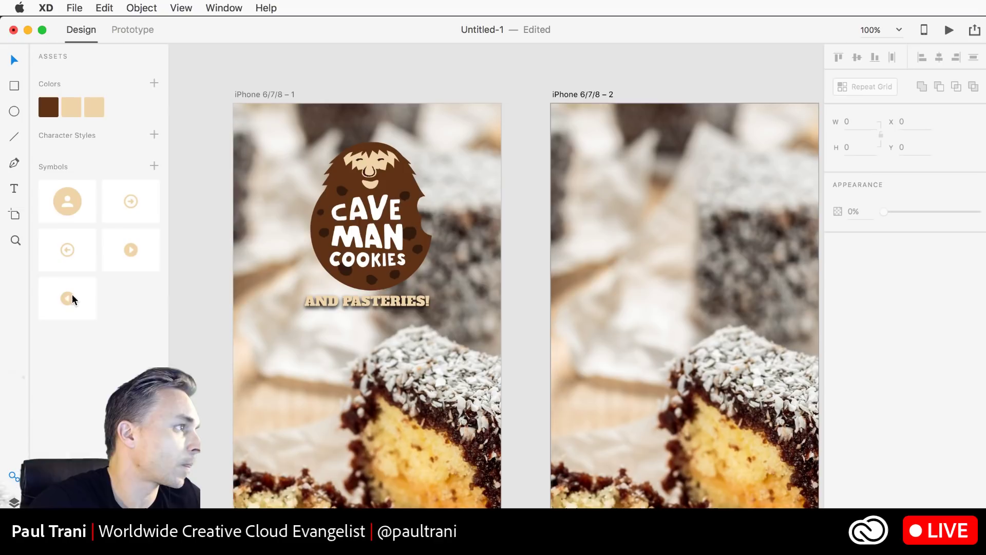
# - Place the outlined back-arrow symbol near the upper-left corner of the iPhone 6/7/8 – 2 artboard, at X 45 and Y 26
pyautogui.moveTo(68, 299)
pyautogui.mouseDown()
pyautogui.moveTo(588, 116)
pyautogui.moveTo(556, 154)
pyautogui.moveTo(75, 301)
pyautogui.mouseUp()
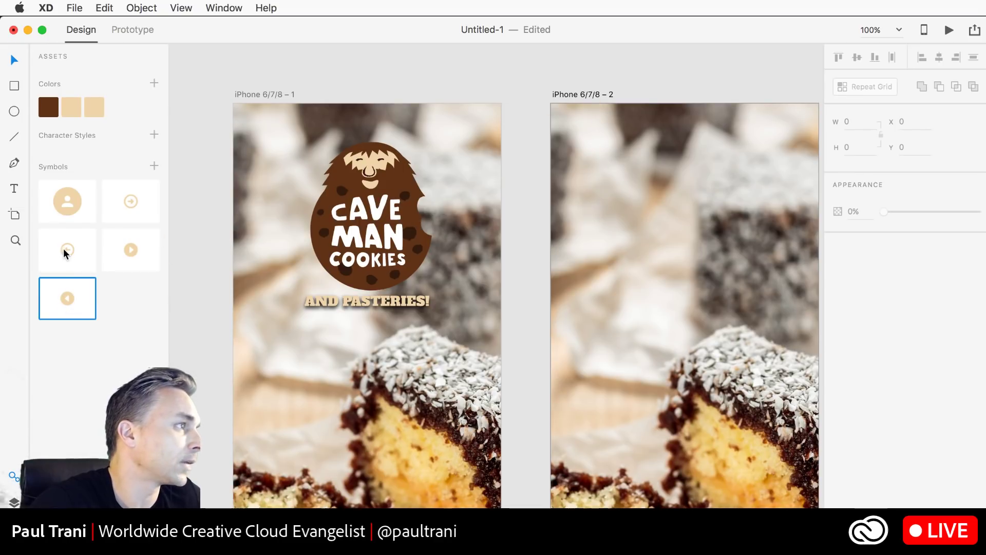
pyautogui.moveTo(62, 252); pyautogui.dragTo(308, 488)
pyautogui.press('super+equal')
pyautogui.press('super+equal')
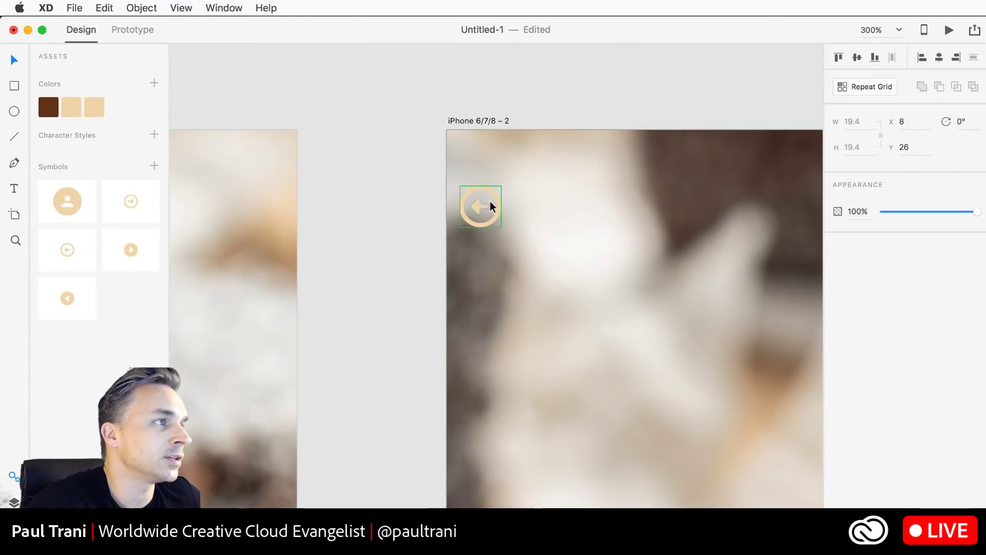
pyautogui.moveTo(490, 201); pyautogui.dragTo(562, 202)
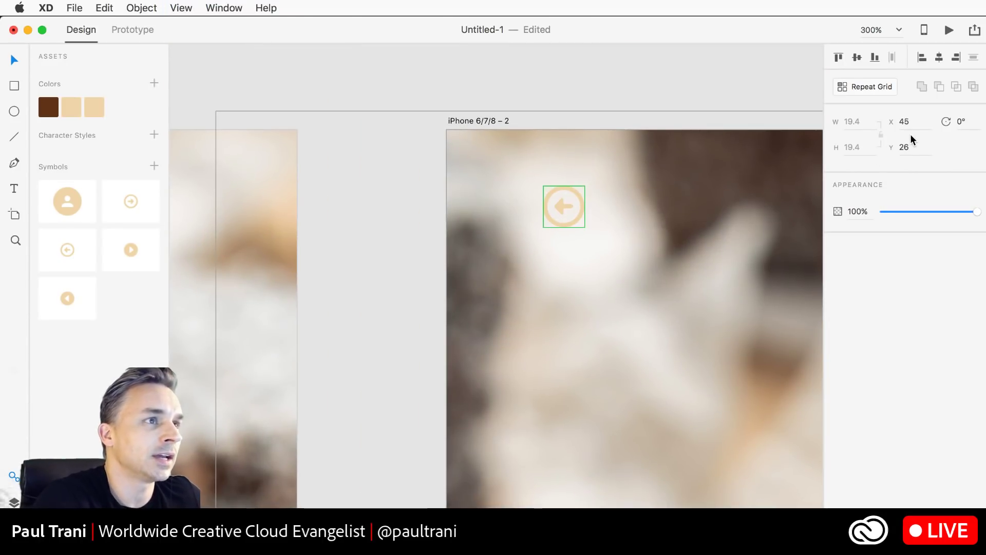
# - Check the back-arrow symbol's spacing and asset options, and inspect the arrow shape inside the placed symbol
pyautogui.press('alt')
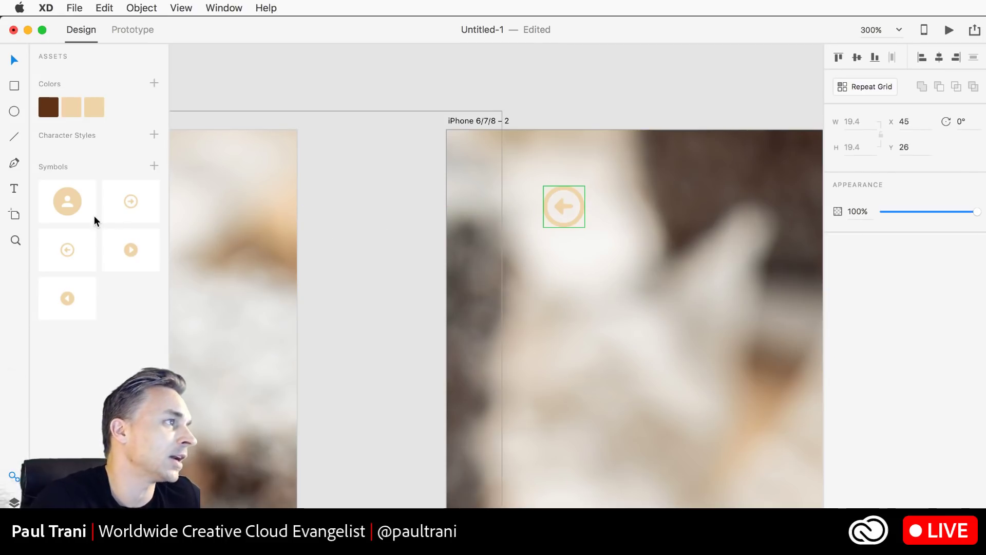
pyautogui.rightClick(63, 252)
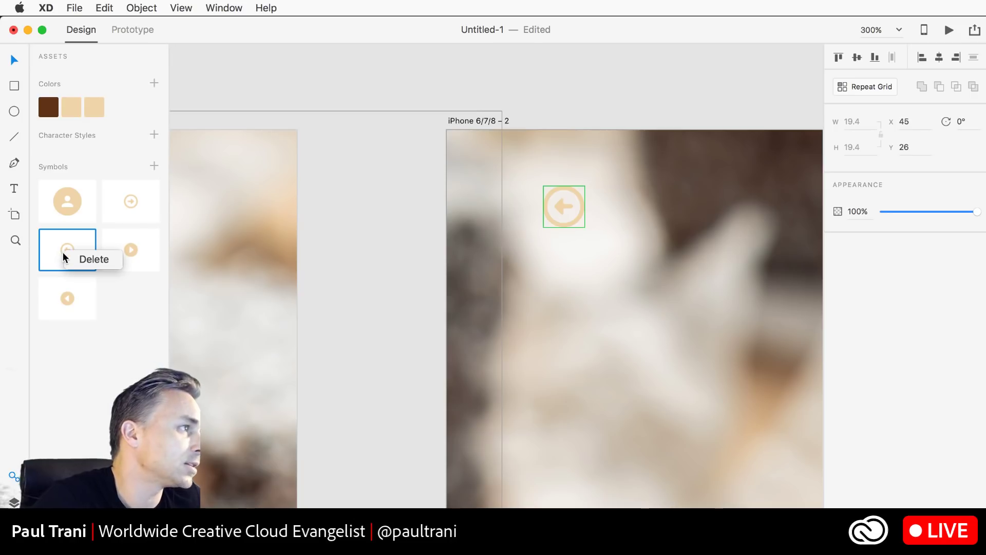
pyautogui.click(410, 148)
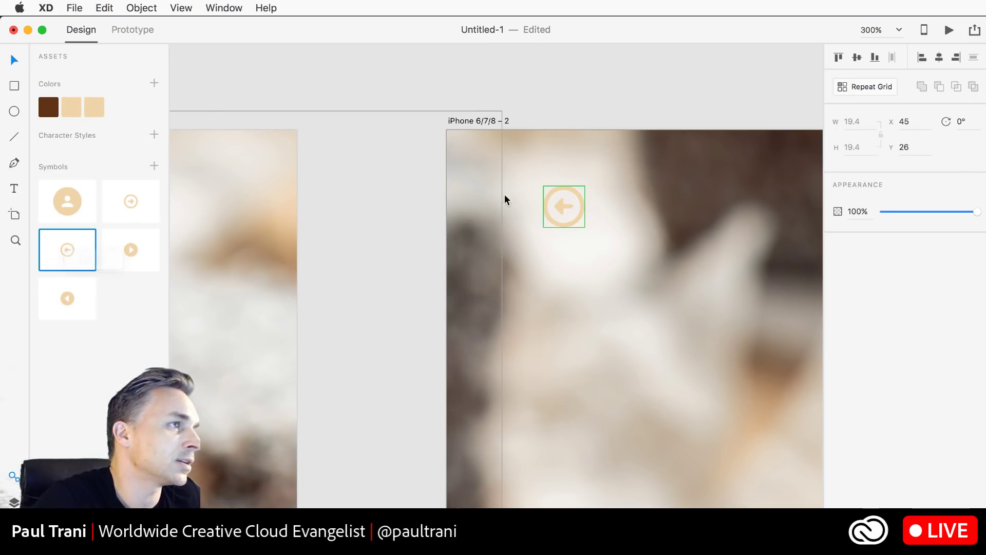
pyautogui.click(560, 207)
pyautogui.doubleClick(560, 205)
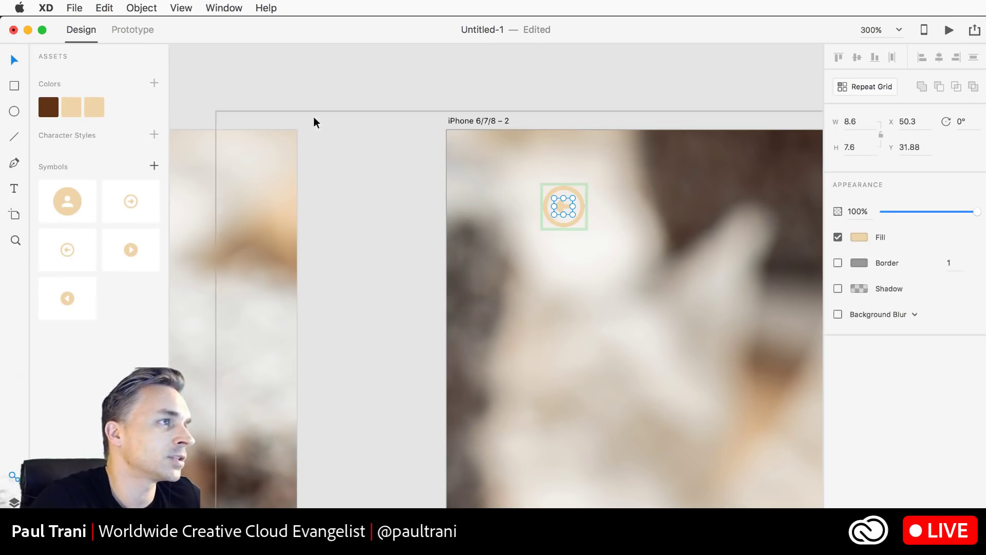
pyautogui.click(521, 173)
# - Draw a square over the back arrow on the iPhone 6/7/8 – 2 artboard and set its size to 40 by 40
pyautogui.click(15, 85)
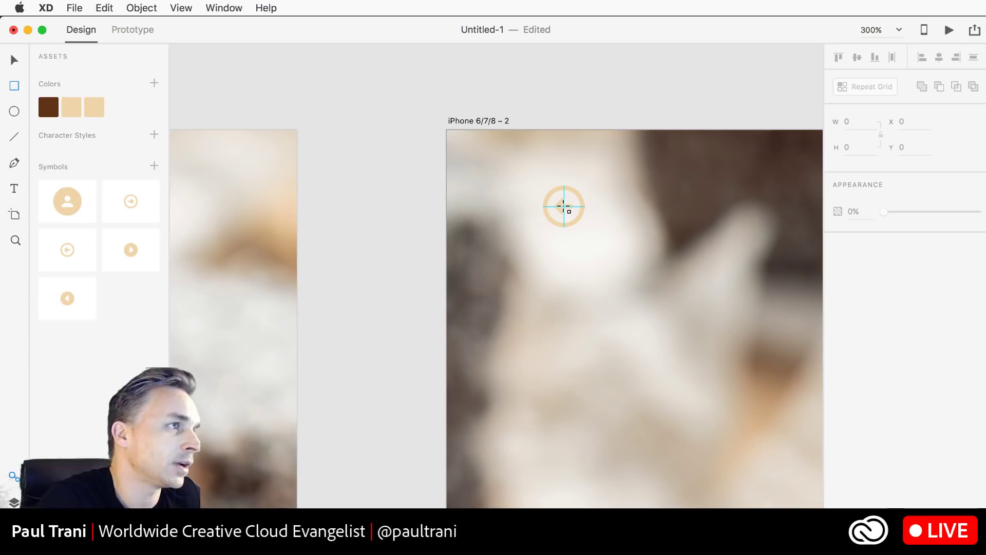
pyautogui.moveTo(567, 207); pyautogui.dragTo(604, 254)
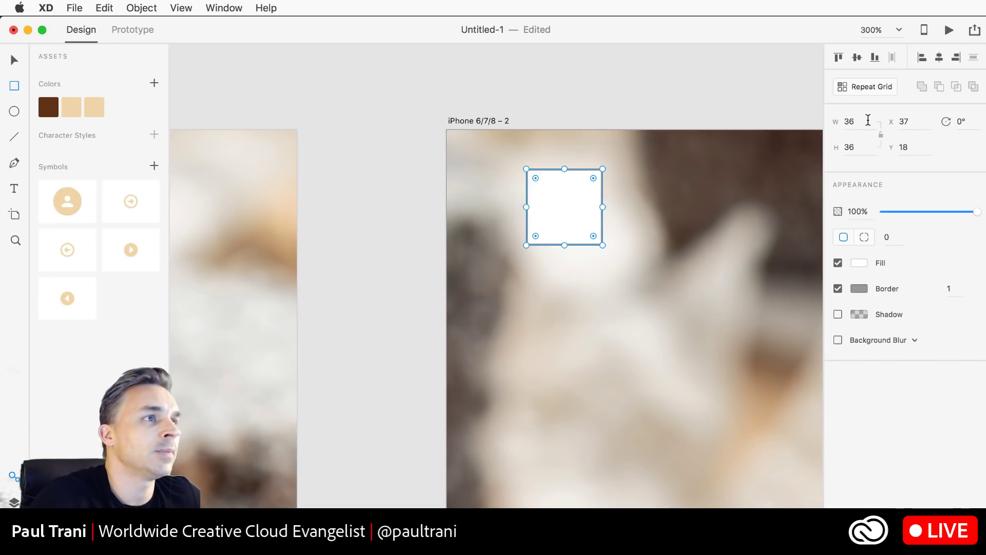
pyautogui.moveTo(868, 122); pyautogui.dragTo(805, 118)
pyautogui.write('40')
pyautogui.press('Tab')
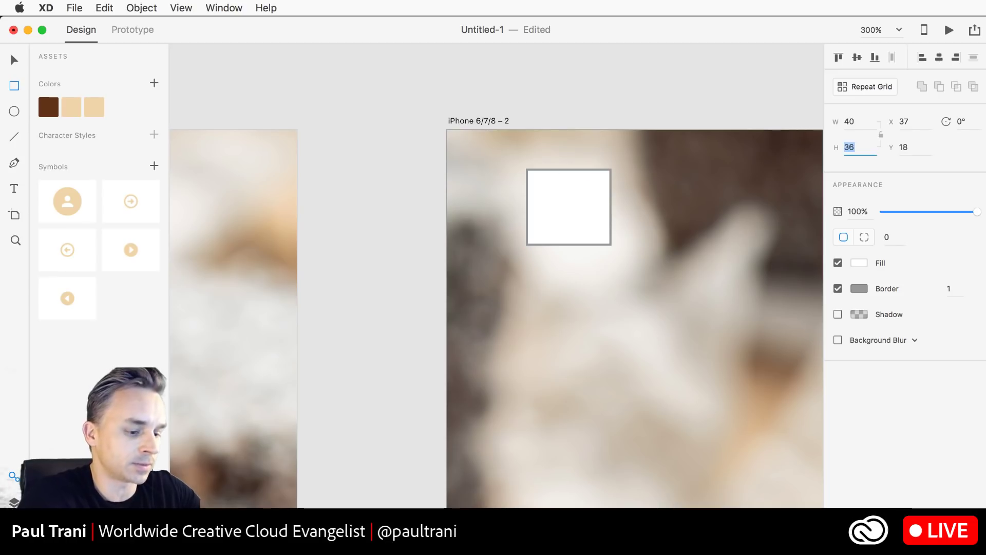
pyautogui.write('40')
pyautogui.press('Return')
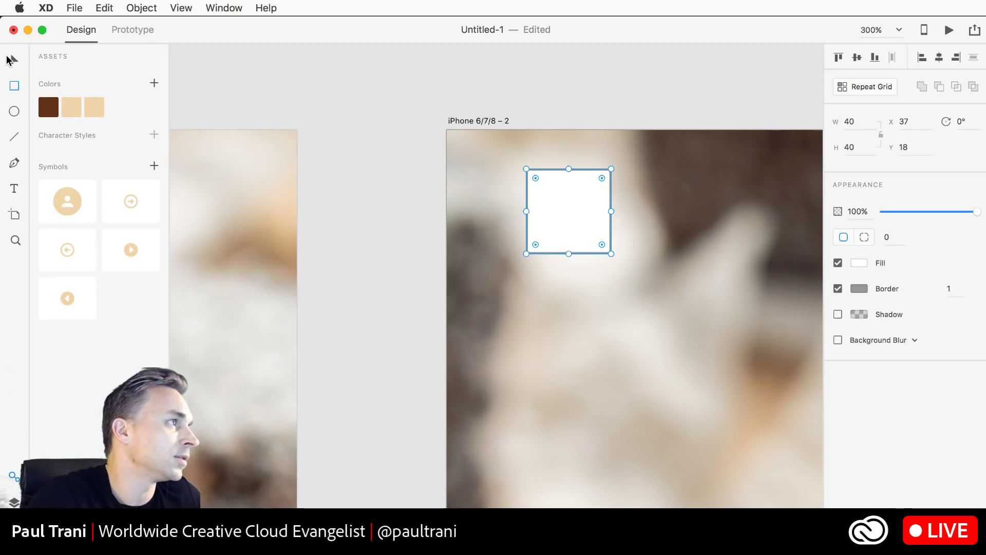
# - Remove the square's border, centre it over the back arrow at X 35, Y 16, and set its opacity to 0%
pyautogui.click(11, 60)
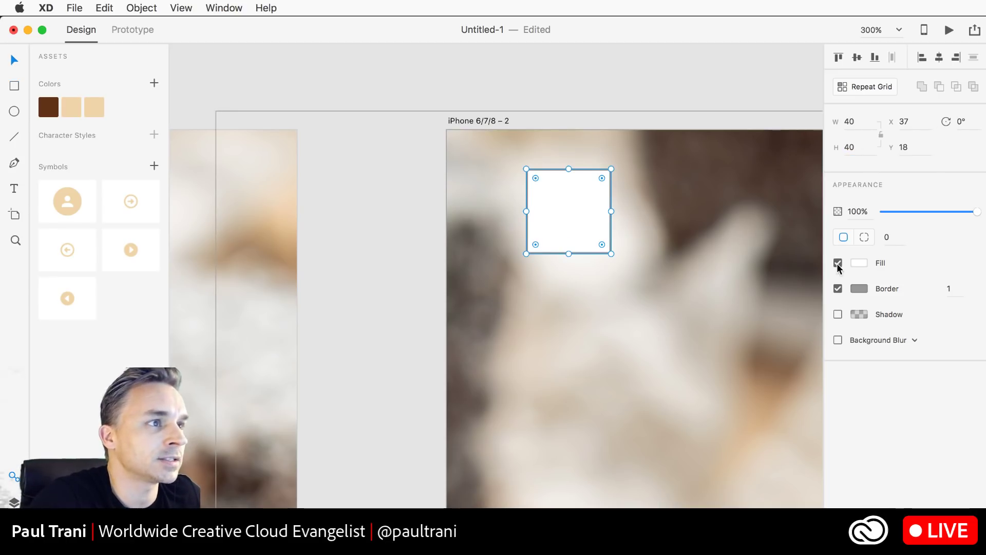
pyautogui.click(838, 288)
pyautogui.moveTo(553, 216)
pyautogui.mouseDown()
pyautogui.moveTo(555, 333)
pyautogui.moveTo(546, 207)
pyautogui.mouseUp()
pyautogui.click(889, 212)
pyautogui.moveTo(889, 212); pyautogui.dragTo(880, 216)
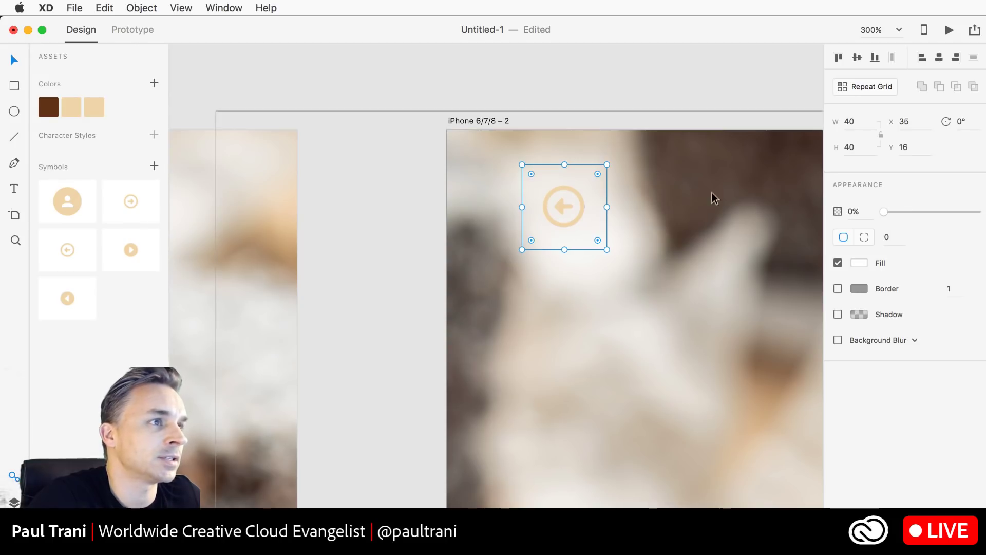
# - Move the transparent square below the back arrow and cut it from the iPhone 6/7/8 – 2 artboard
pyautogui.click(359, 109)
pyautogui.click(469, 120)
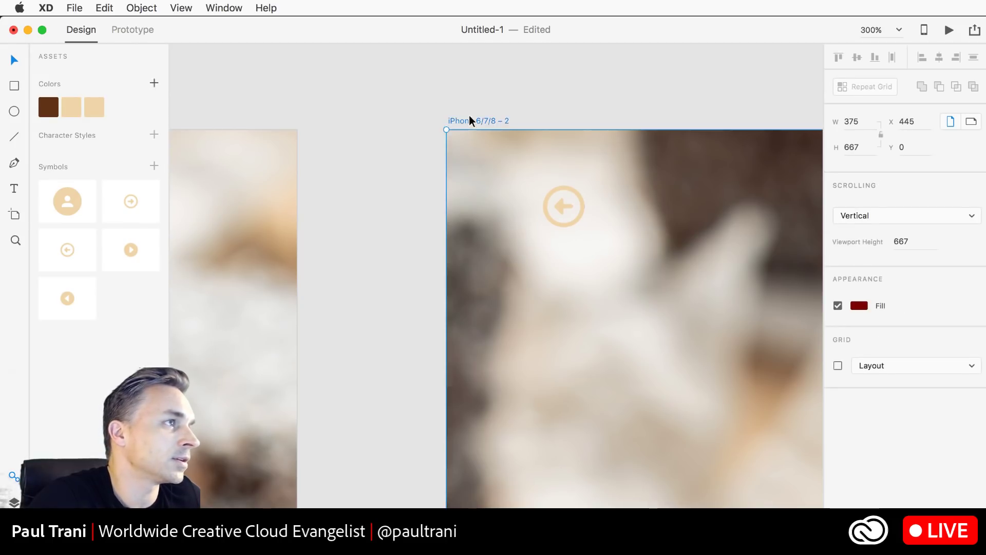
pyautogui.click(578, 207)
pyautogui.click(313, 104)
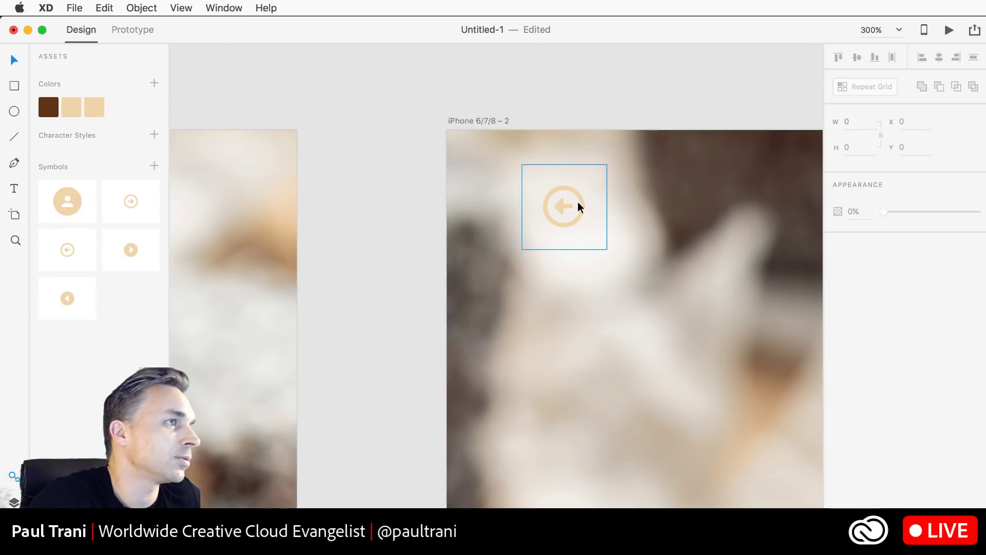
pyautogui.moveTo(580, 205); pyautogui.dragTo(548, 244)
pyautogui.press('super+z')
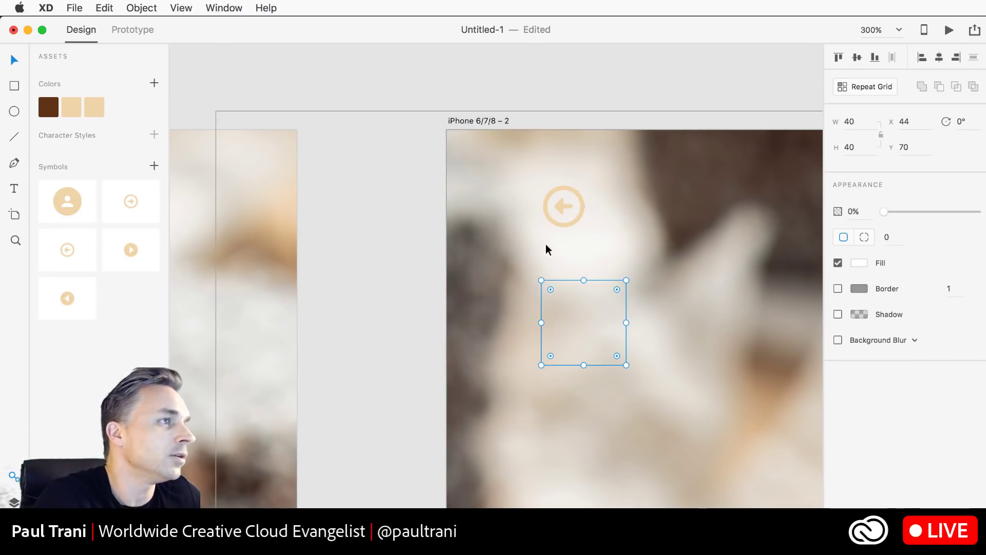
pyautogui.press('Delete')
# - Paste the transparent square inside the back-arrow symbol and centre it around the arrow at X 35, Y 16
pyautogui.click(562, 210)
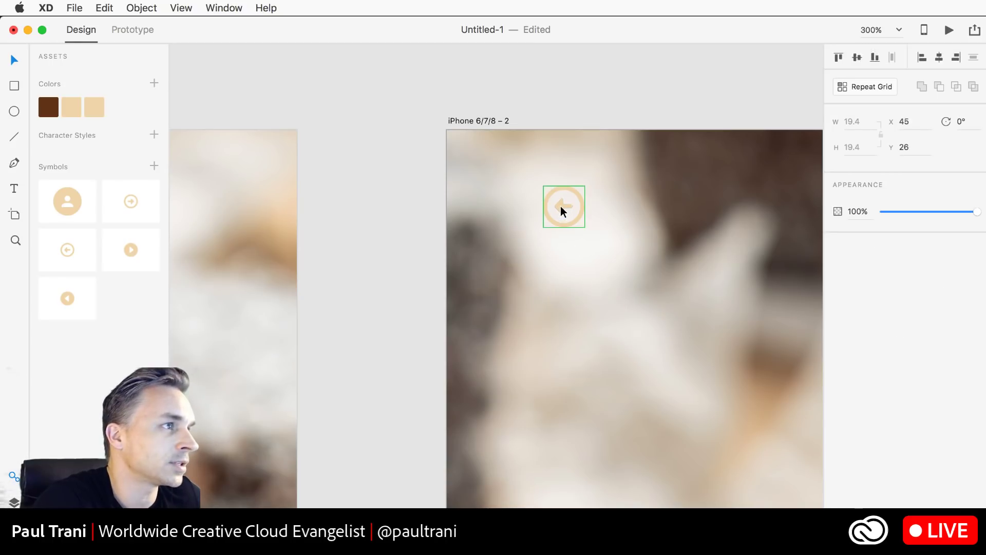
pyautogui.doubleClick(562, 206)
pyautogui.press('super+v')
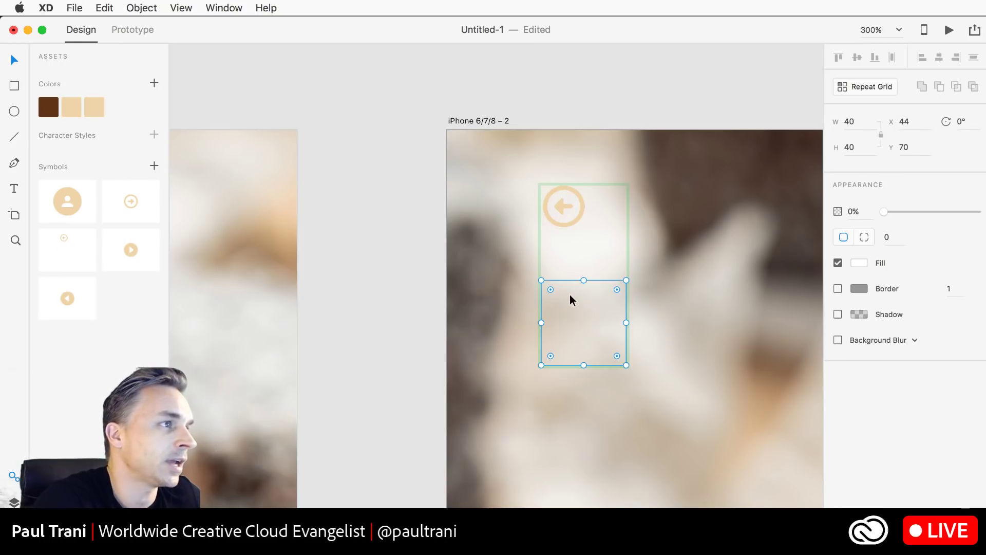
pyautogui.moveTo(570, 297); pyautogui.dragTo(557, 202)
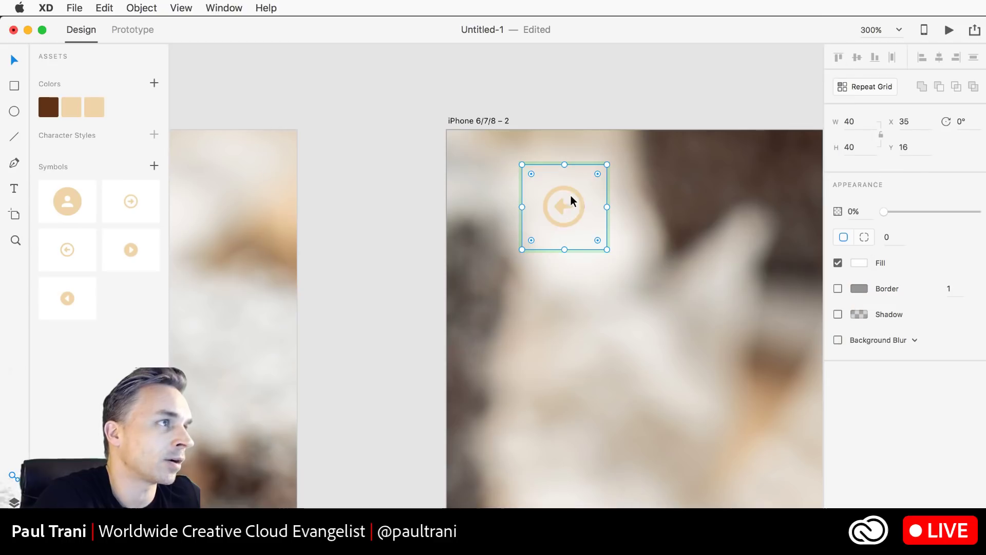
# - Move the padded back-arrow symbol into the upper-left corner of the iPhone 6/7/8 – 2 artboard, at X 0 and Y 0
pyautogui.click(401, 117)
pyautogui.moveTo(545, 210); pyautogui.dragTo(473, 175)
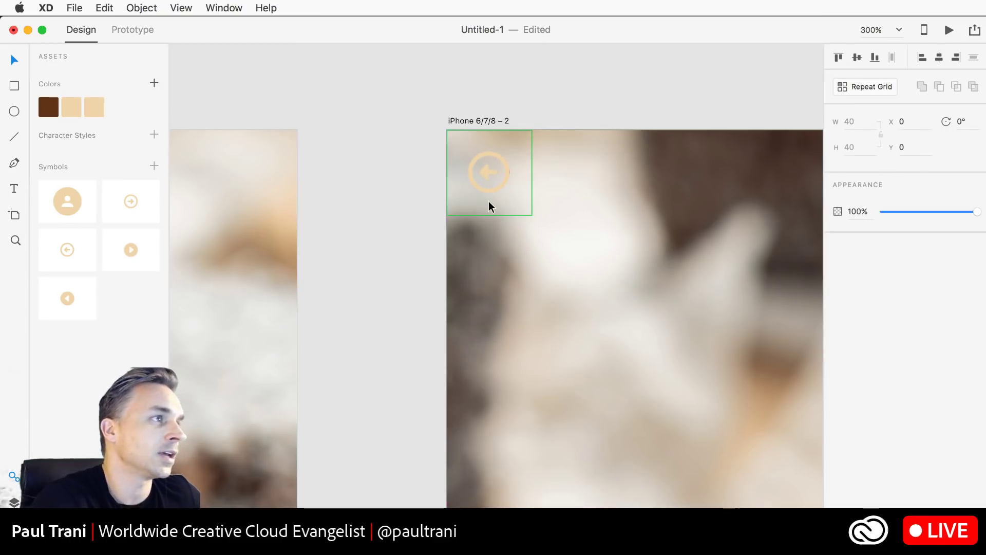
pyautogui.press('super+1')
pyautogui.press('super+minus')
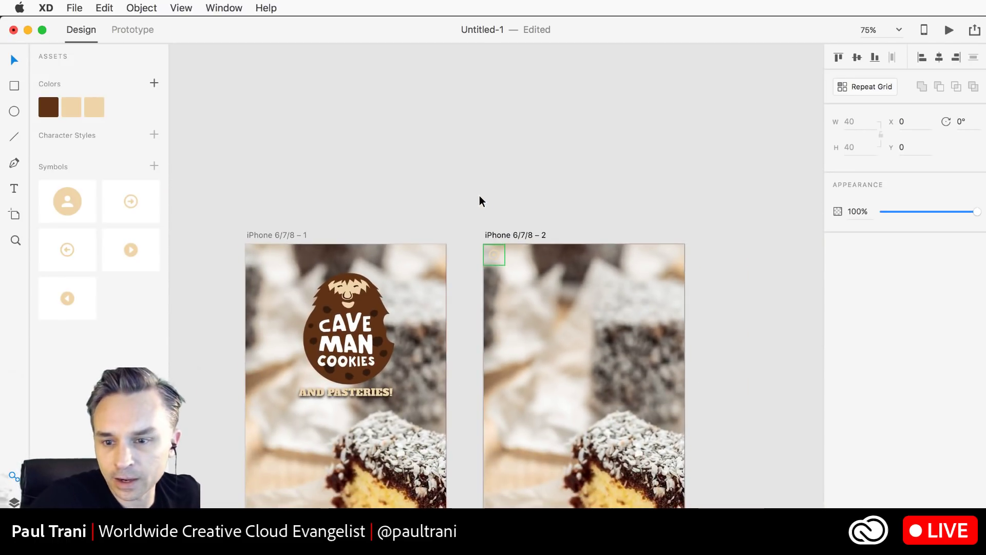
# - Deselect the back-arrow symbol and open the document's sharing options
pyautogui.press('super+Tab')
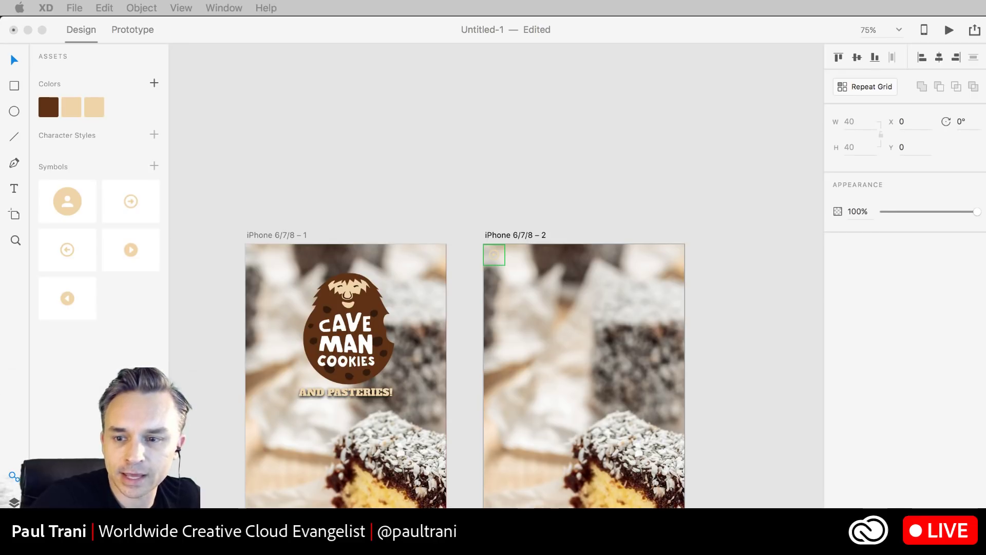
pyautogui.click(456, 162)
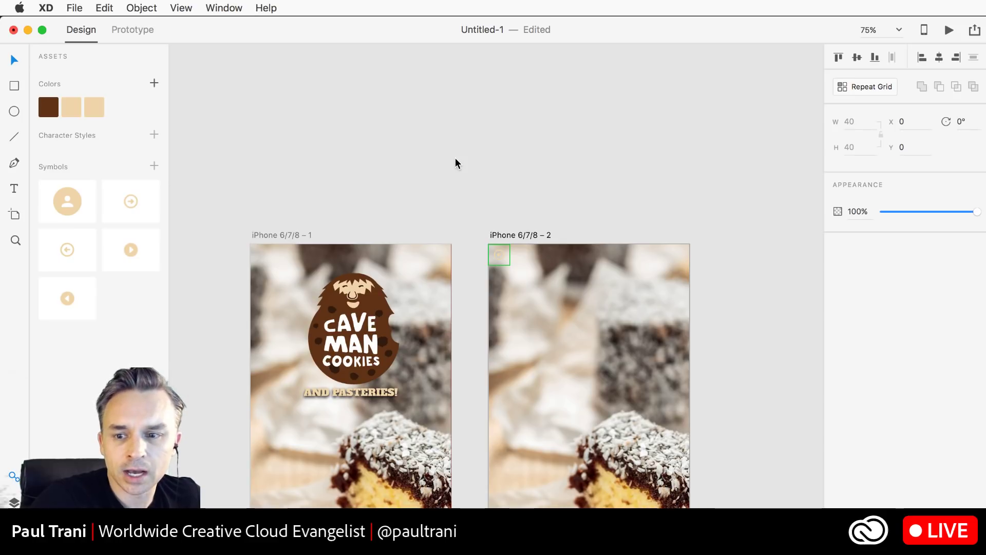
pyautogui.click(522, 165)
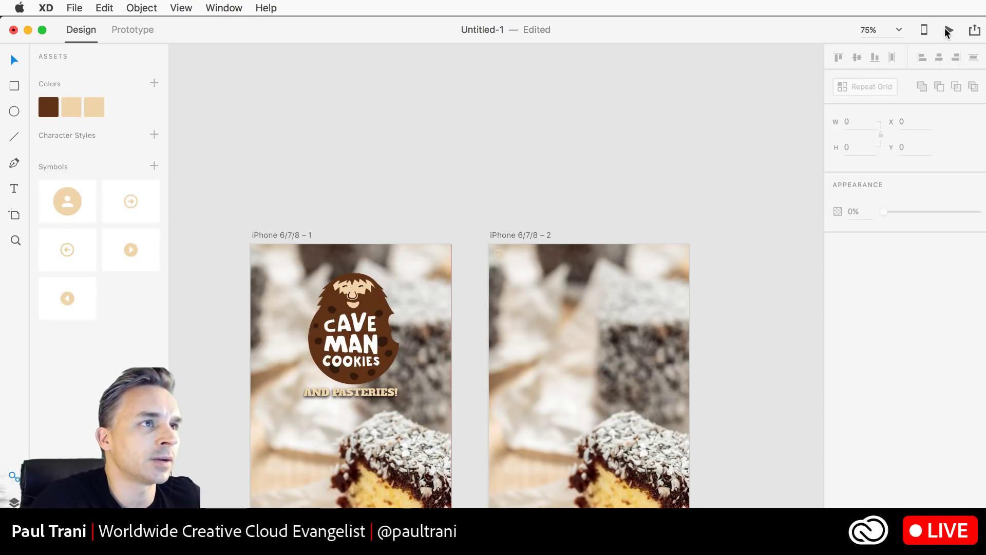
pyautogui.click(975, 30)
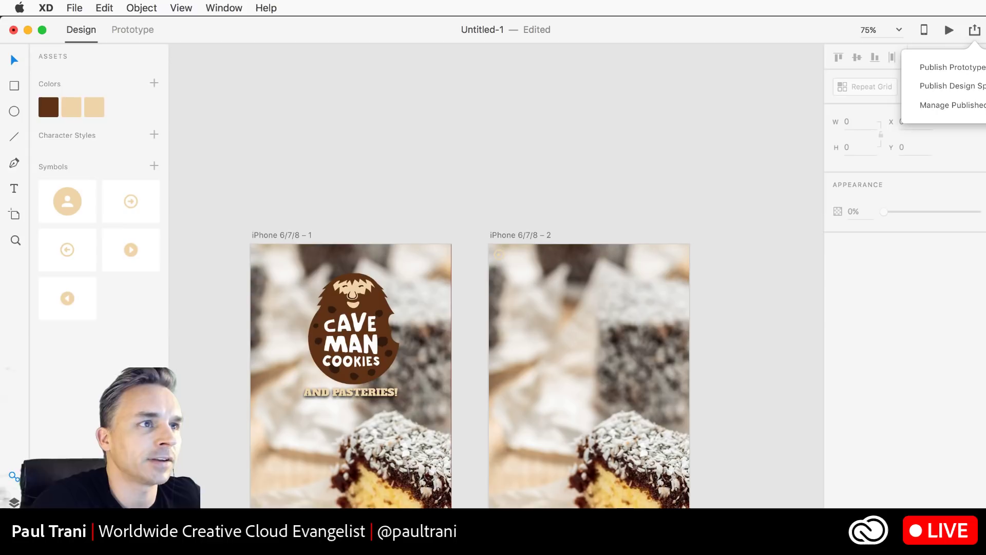
# - Switch to Finder, close its open windows, and return to the XD document
pyautogui.press('super+Tab')
pyautogui.moveTo(570, 358); pyautogui.dragTo(571, 517)
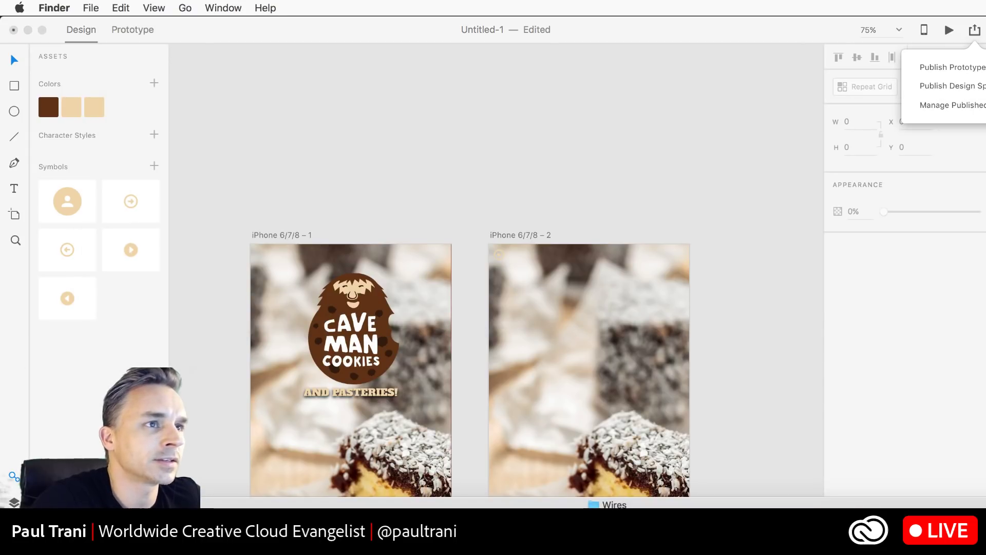
pyautogui.press('super+grave')
pyautogui.moveTo(606, 147); pyautogui.dragTo(689, 363)
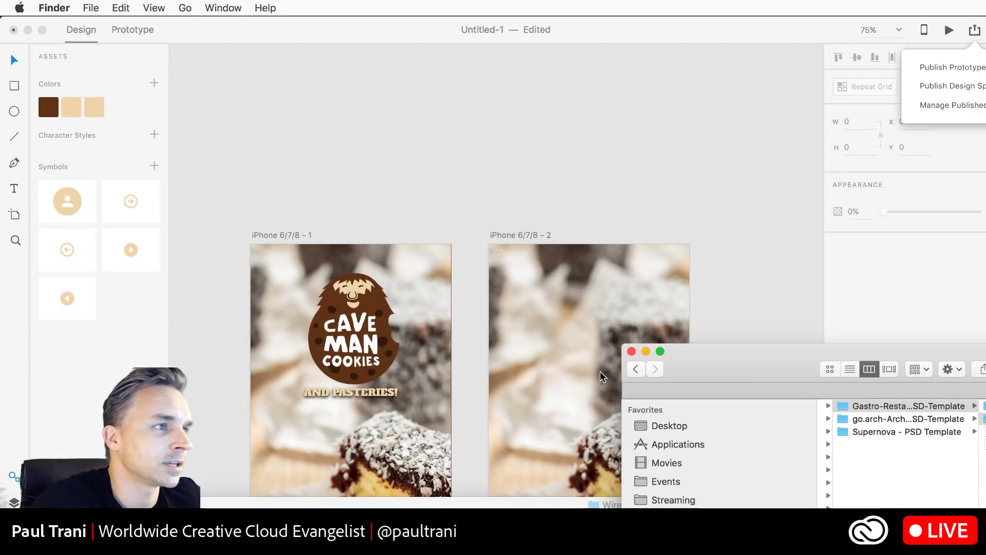
pyautogui.click(632, 352)
pyautogui.press('super+w')
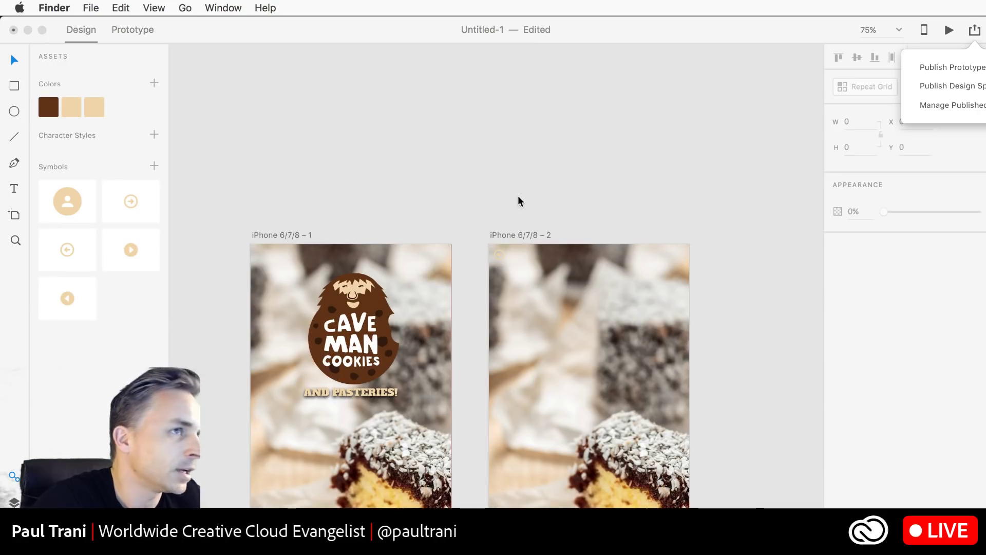
pyautogui.click(517, 196)
# - Publish the design specs with the title COOKIES and create a public link
pyautogui.moveTo(788, 26); pyautogui.dragTo(529, 93)
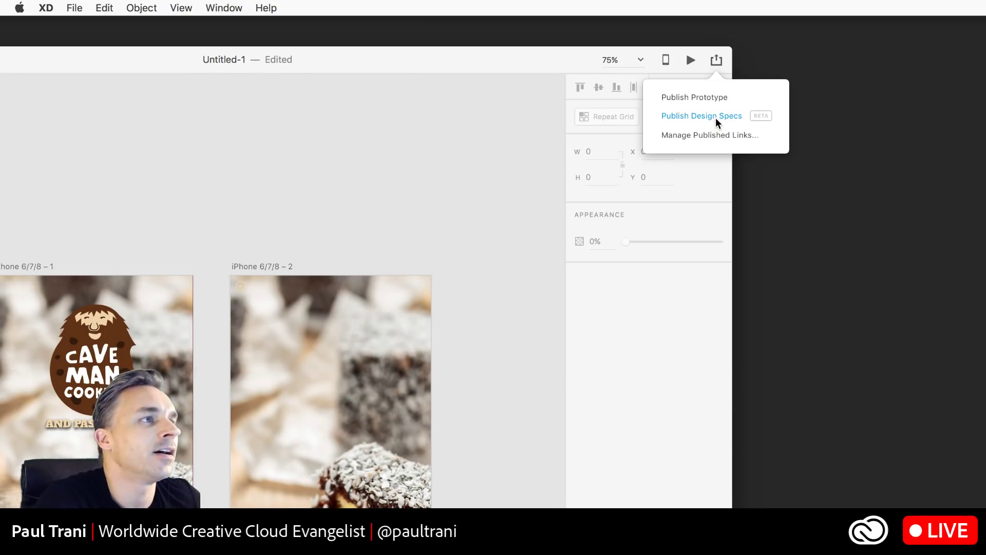
pyautogui.click(717, 117)
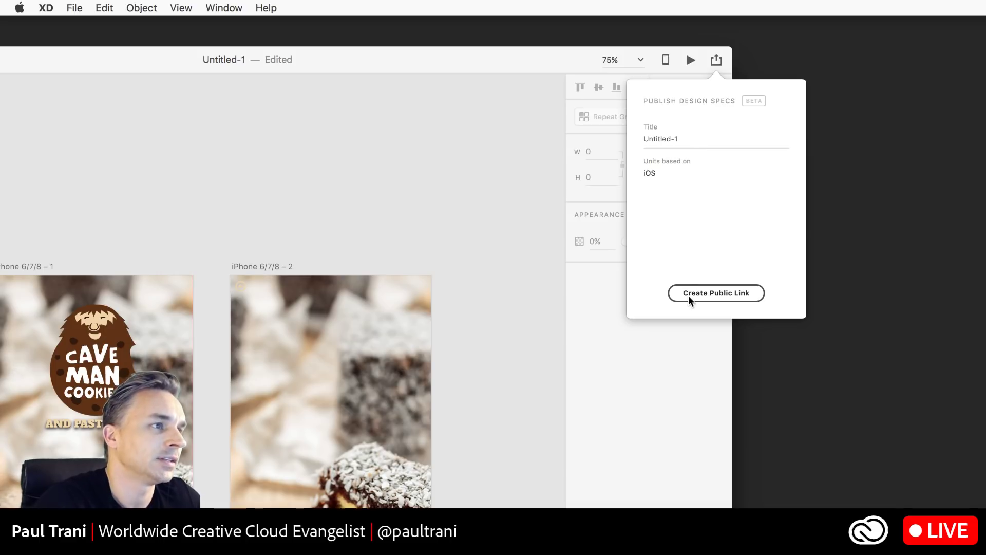
pyautogui.click(680, 135)
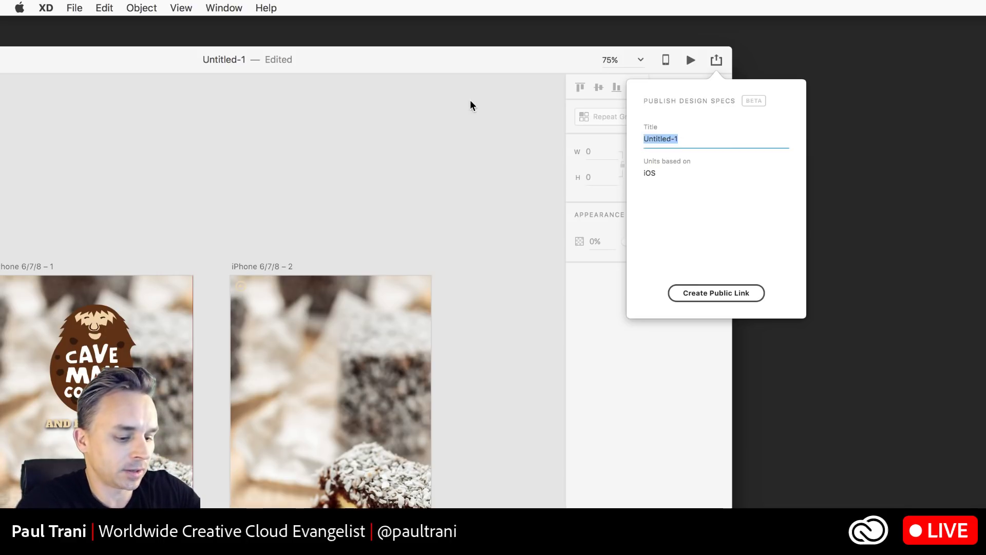
pyautogui.write('cooKEIS')
pyautogui.press('BackSpace')
pyautogui.press('BackSpace')
pyautogui.press('BackSpace')
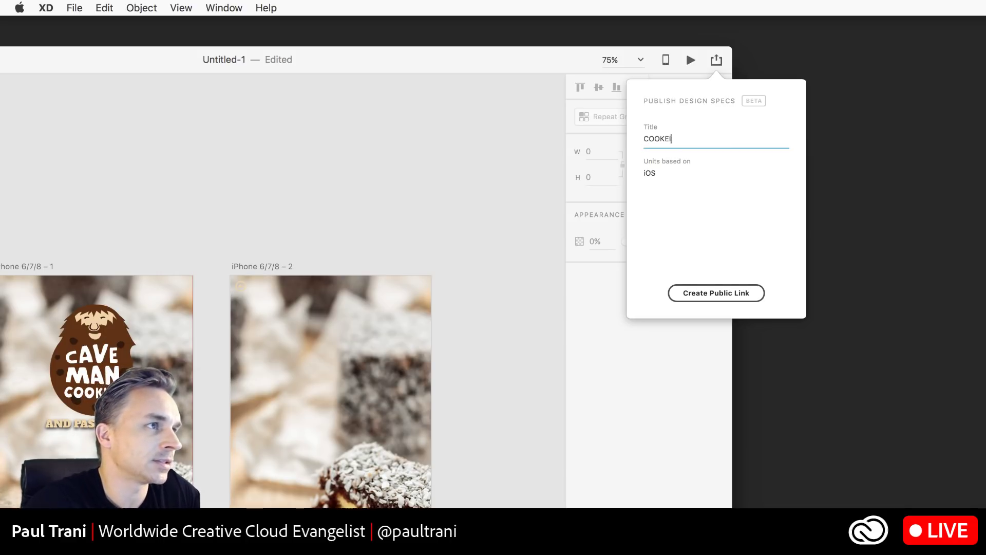
pyautogui.write('IES')
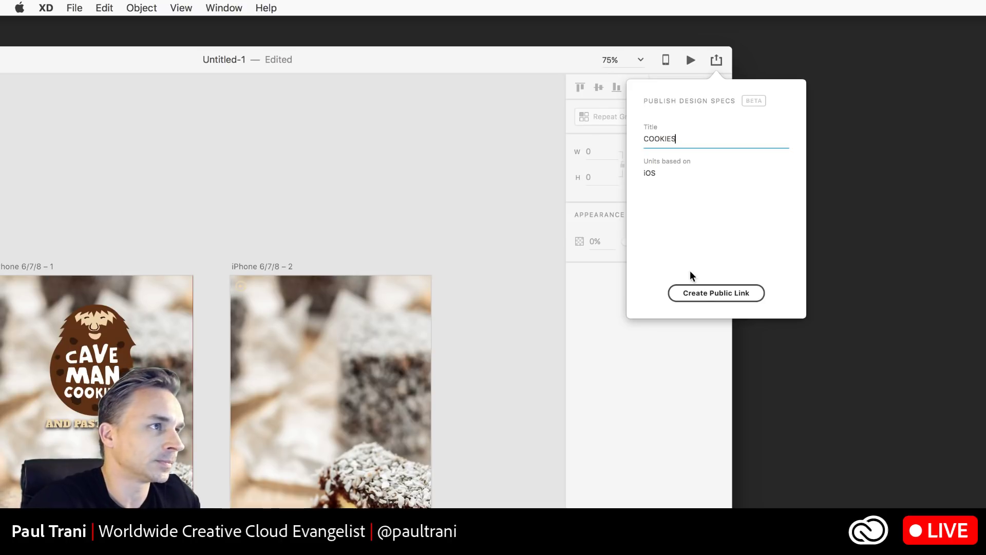
pyautogui.click(705, 295)
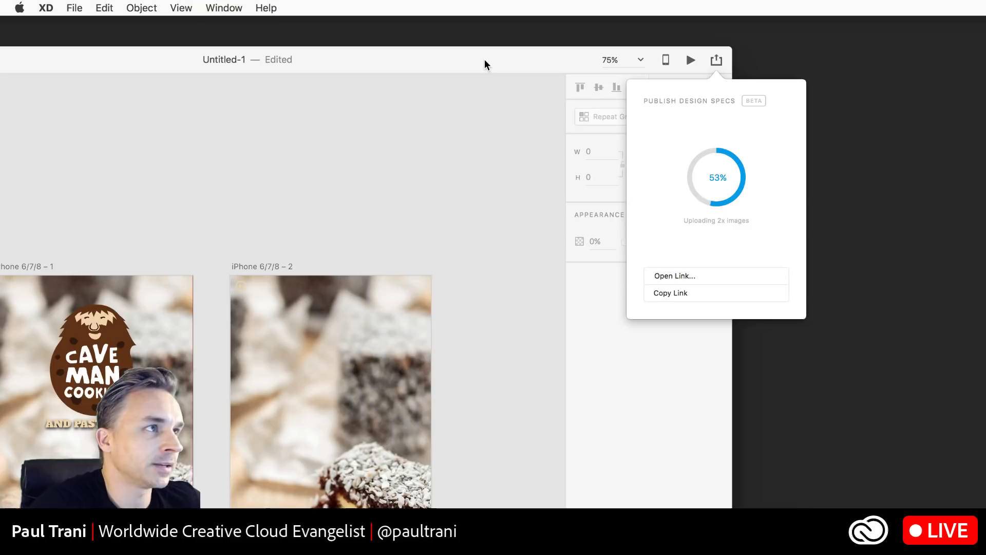
# - Open the published COOKIES design specs link in Chrome and arrange the browser window to show both screens
pyautogui.moveTo(485, 61); pyautogui.dragTo(740, 26)
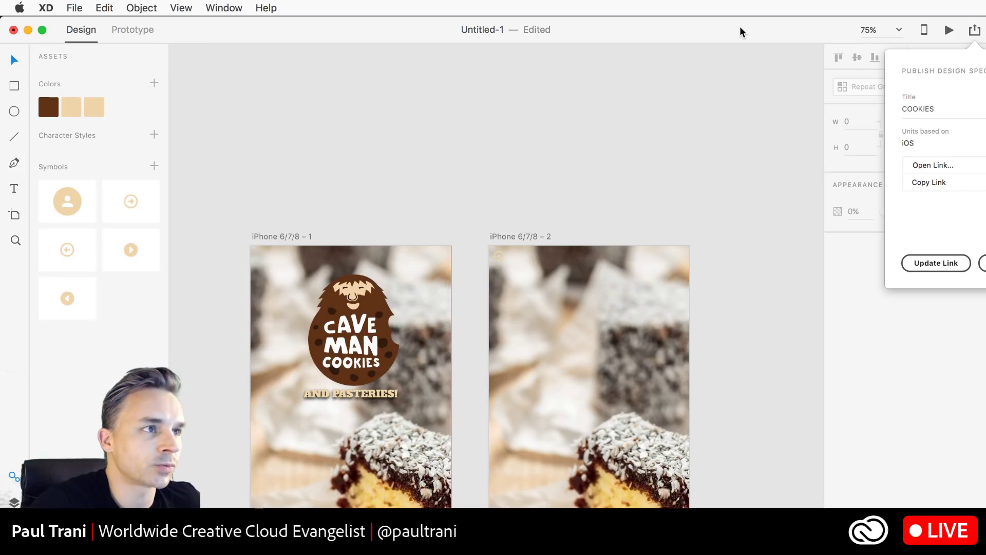
pyautogui.click(932, 167)
pyautogui.moveTo(770, 82); pyautogui.dragTo(347, 15)
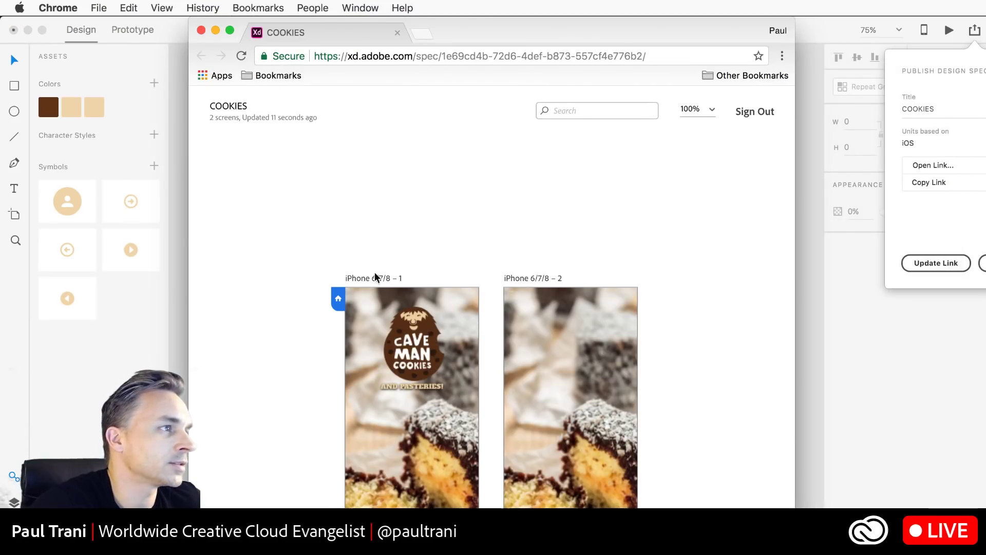
pyautogui.moveTo(796, 534); pyautogui.dragTo(985, 507)
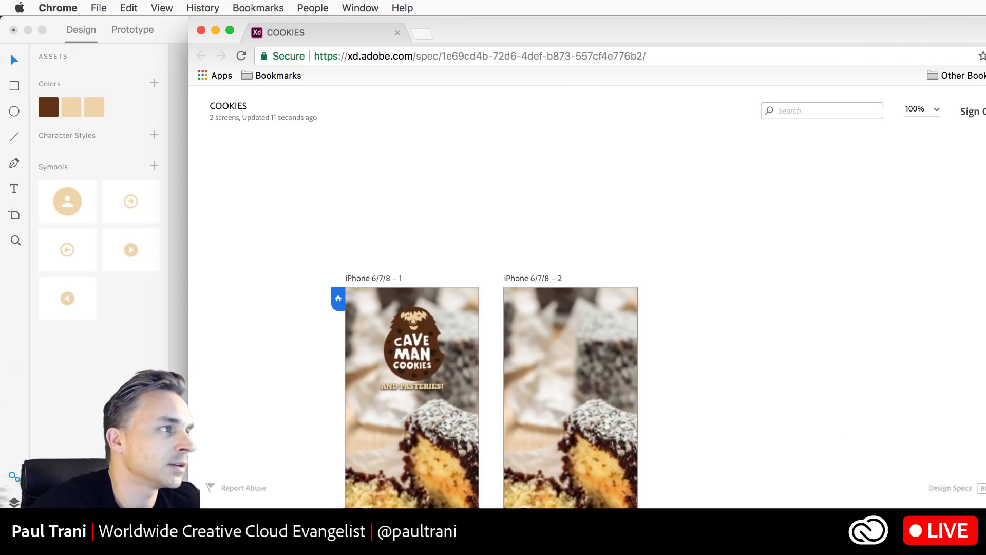
pyautogui.moveTo(535, 31); pyautogui.dragTo(417, 26)
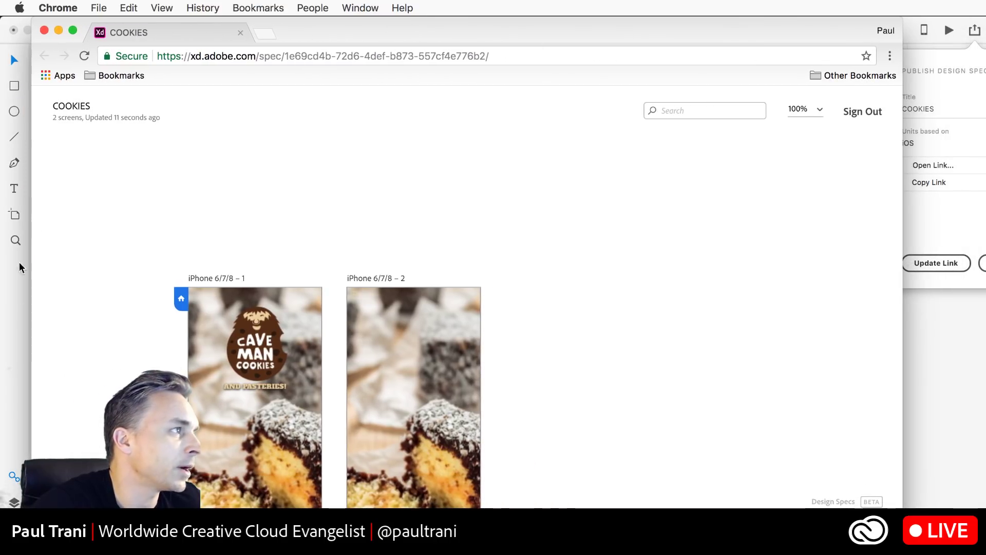
# - View the design specs of the iPhone 6/7/8 – 1 screen and fit the browser window around them
pyautogui.click(242, 362)
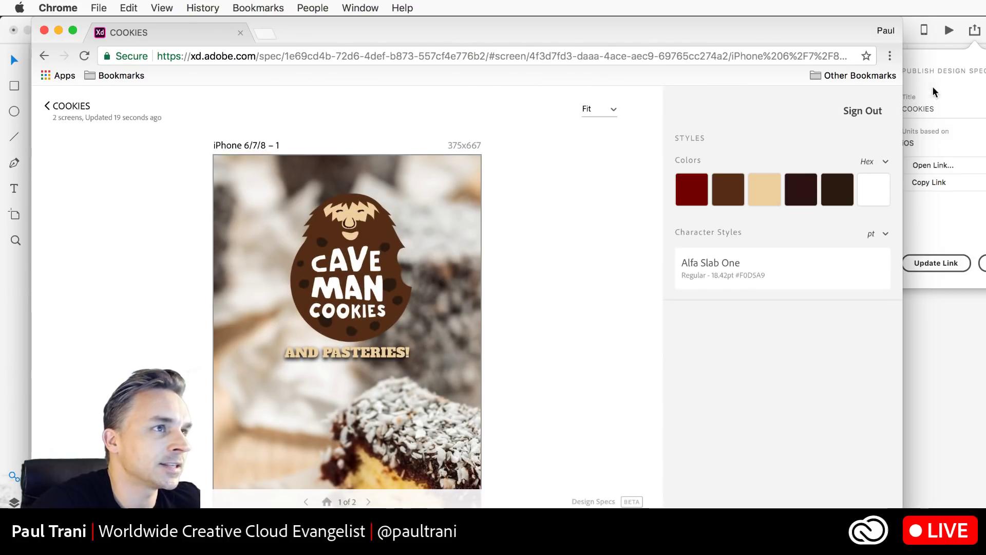
pyautogui.moveTo(672, 39); pyautogui.dragTo(622, 39)
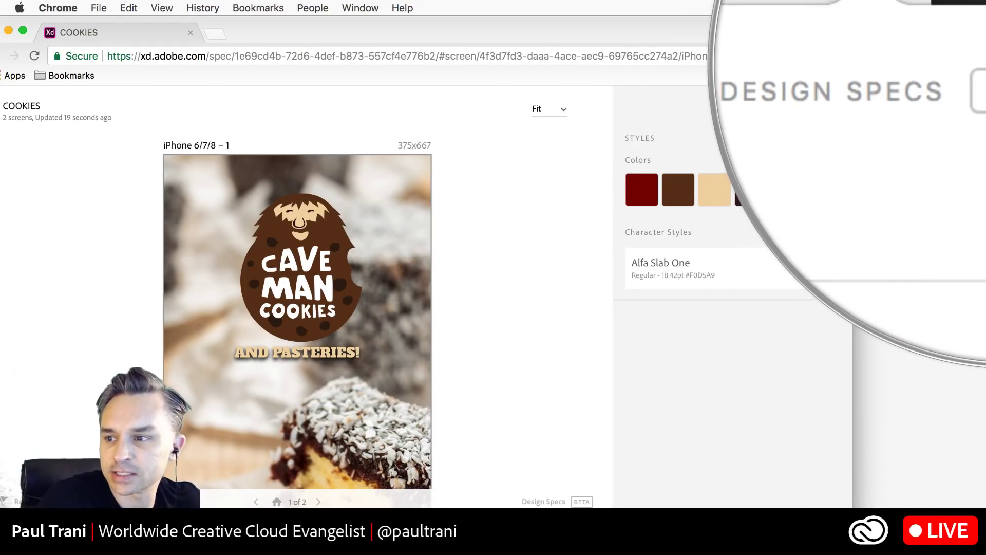
pyautogui.moveTo(521, 41); pyautogui.dragTo(599, 29)
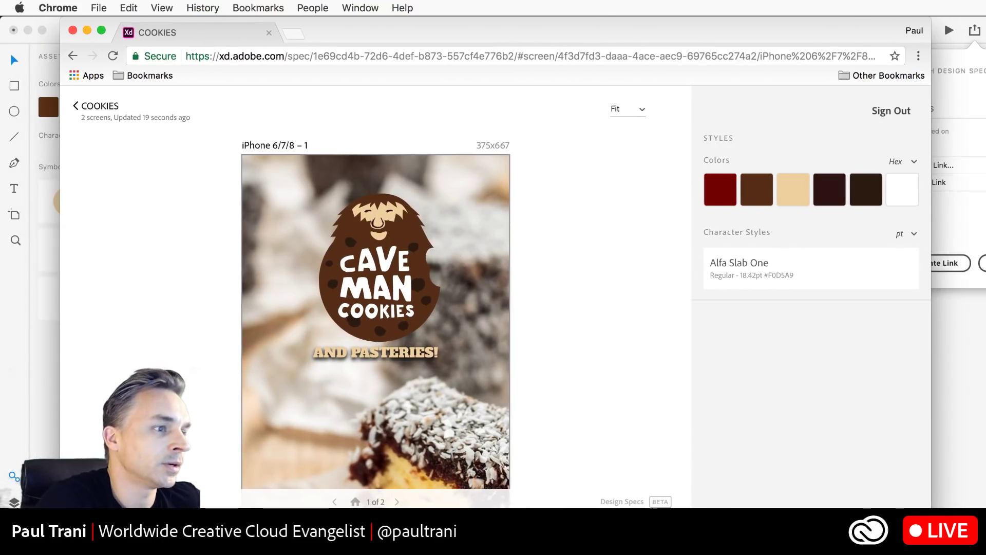
pyautogui.moveTo(931, 524); pyautogui.dragTo(919, 480)
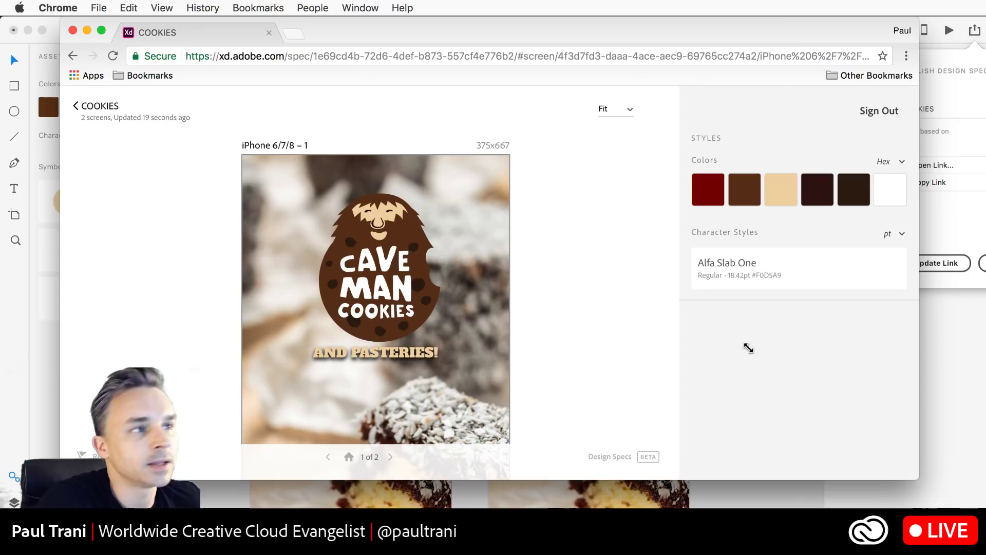
# - Inspect the specs of the cave man's nose path and the AND PASTERIES! text, including its styles, appearance and content
pyautogui.click(383, 227)
pyautogui.click(329, 285)
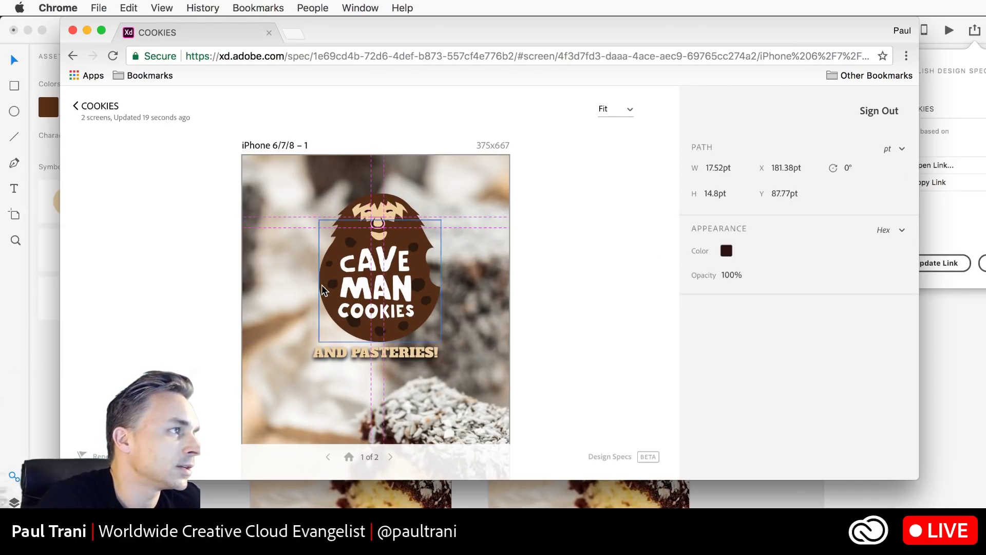
pyautogui.click(338, 361)
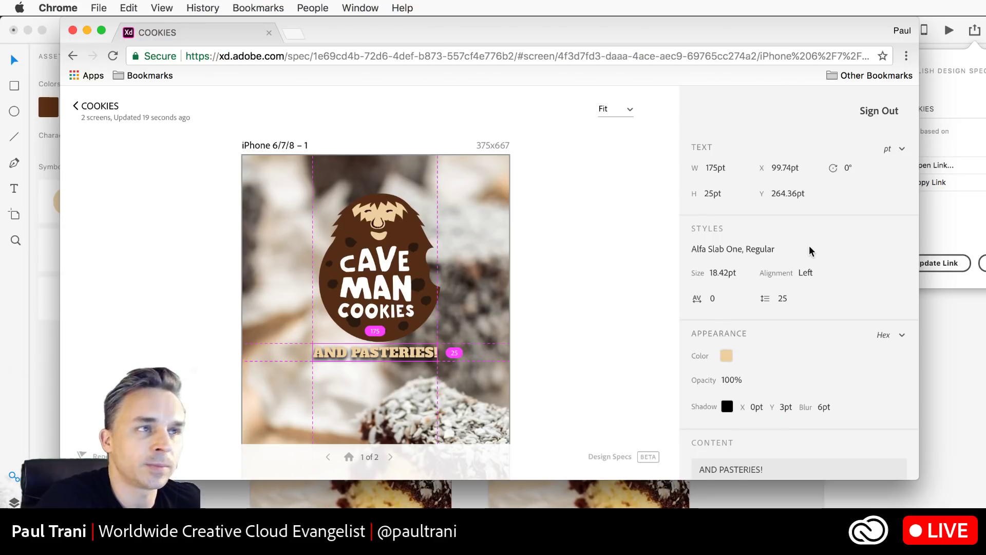
pyautogui.scroll(-3, 815, 363)
pyautogui.click(797, 378)
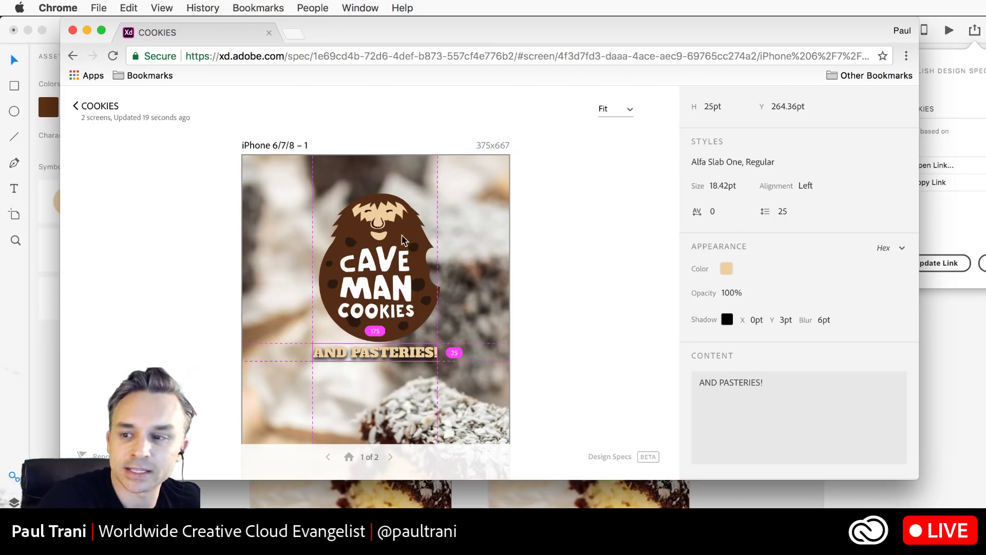
pyautogui.click(608, 291)
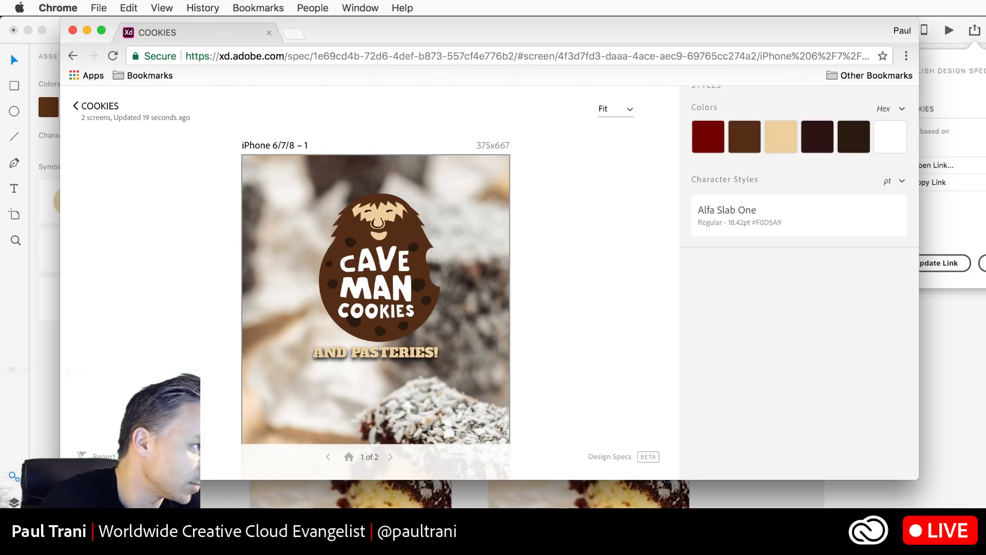
# - Close the design specs browser window and save the XD document to the Desktop as Untitled-1.xd
pyautogui.moveTo(60, 479); pyautogui.dragTo(66, 477)
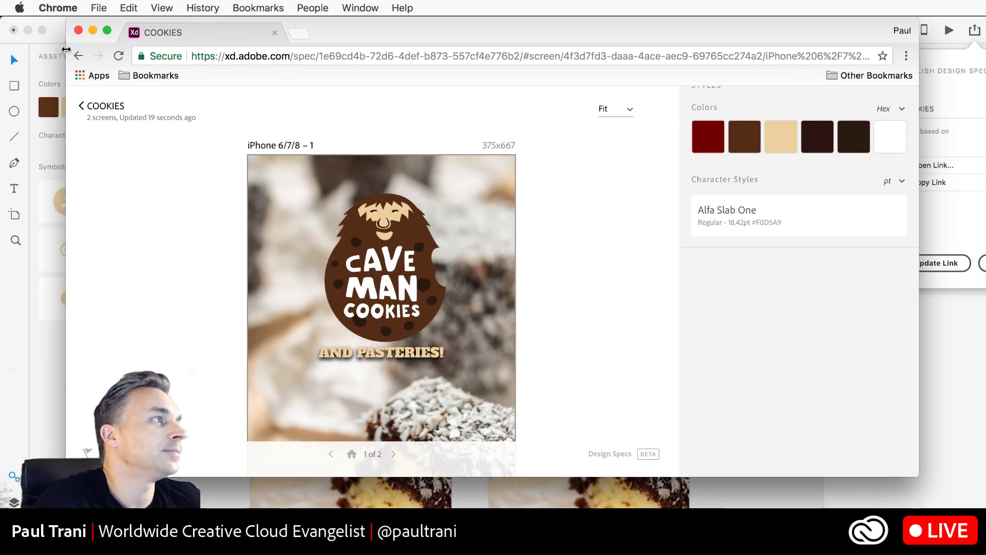
pyautogui.click(78, 31)
pyautogui.click(181, 343)
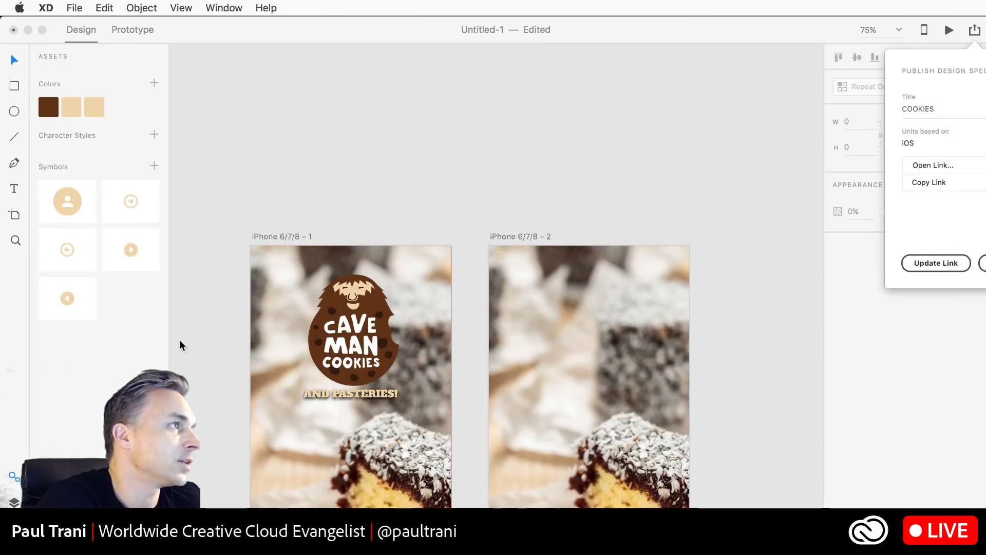
pyautogui.press('super+s')
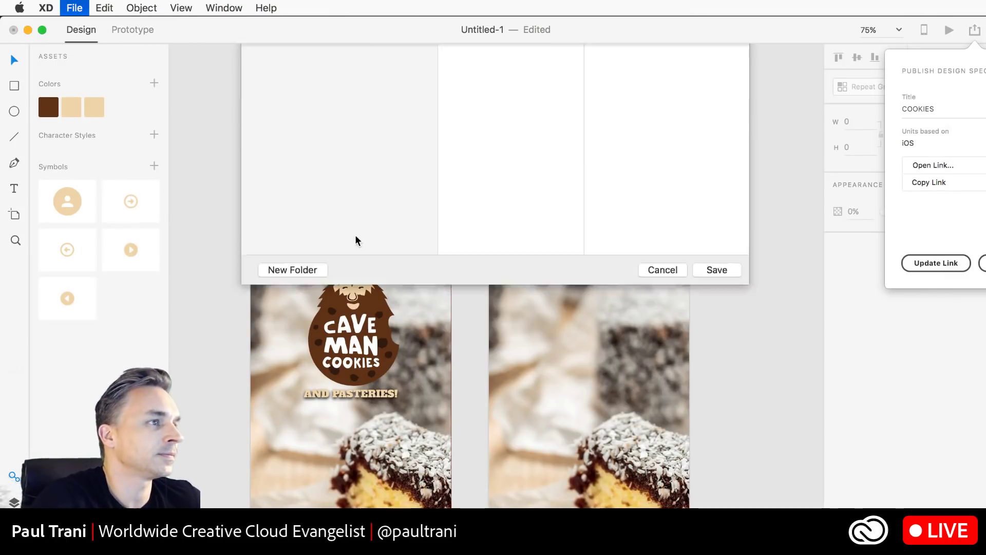
pyautogui.click(280, 187)
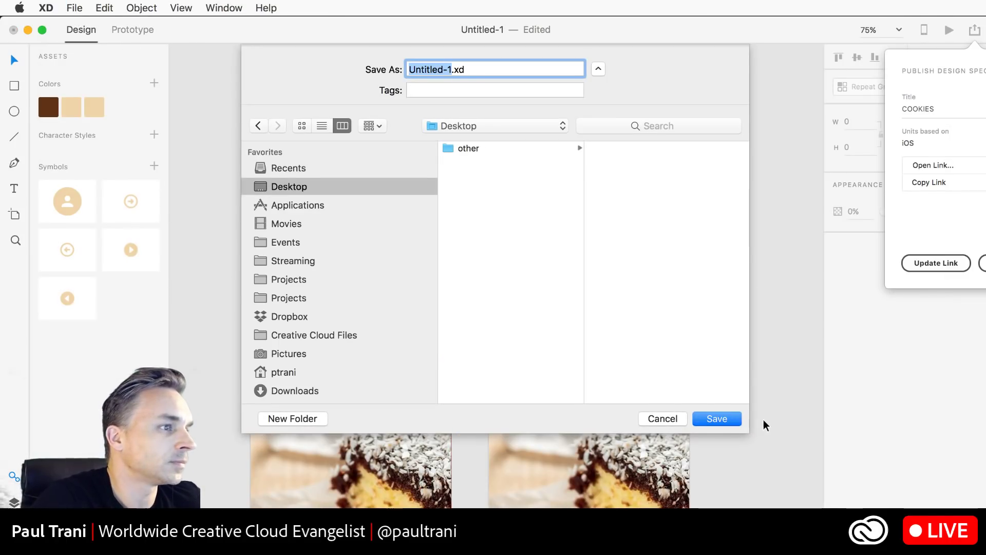
pyautogui.click(718, 418)
# - Open the ExoticEats XD document through Finder and position its window over the Untitled-1 document
pyautogui.click(74, 8)
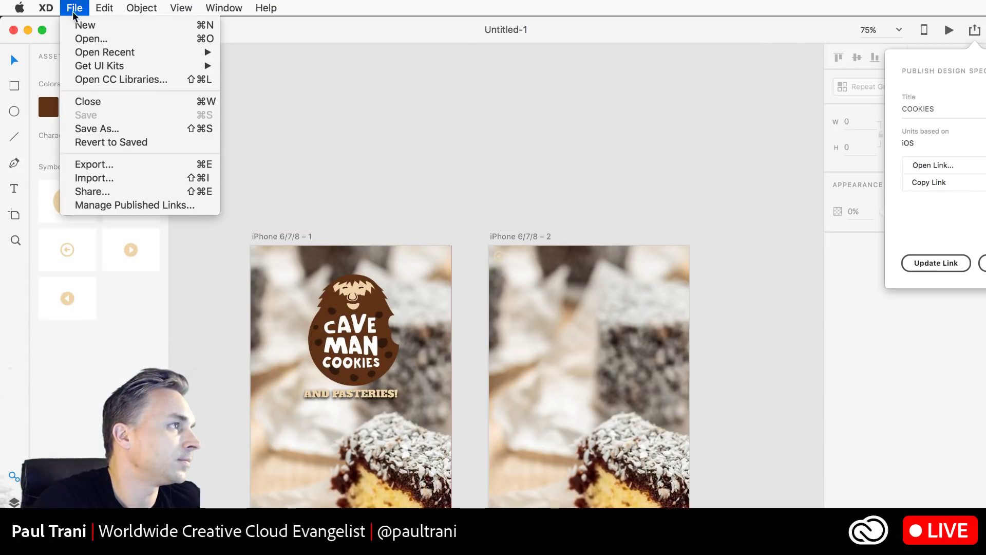
pyautogui.moveTo(98, 52)
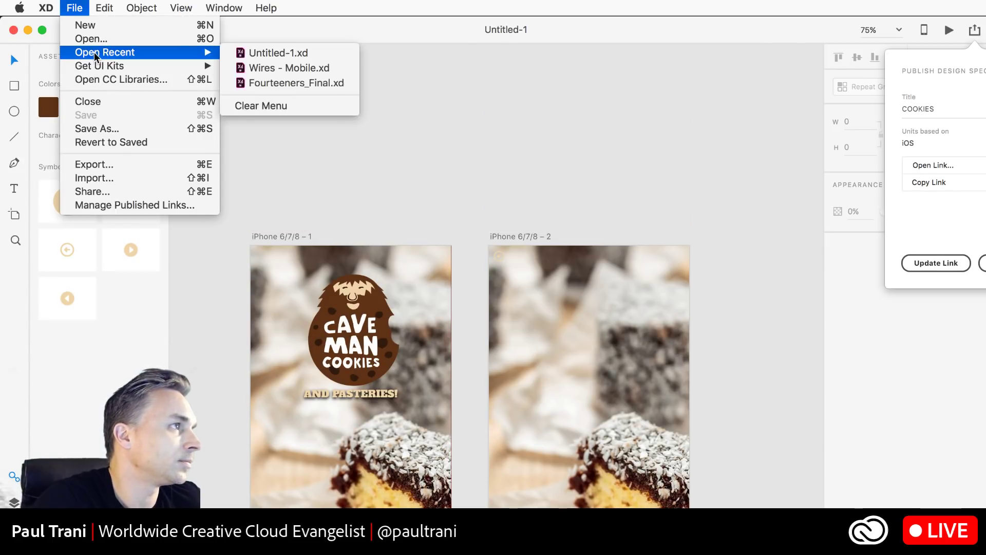
pyautogui.click(604, 178)
pyautogui.click(280, 545)
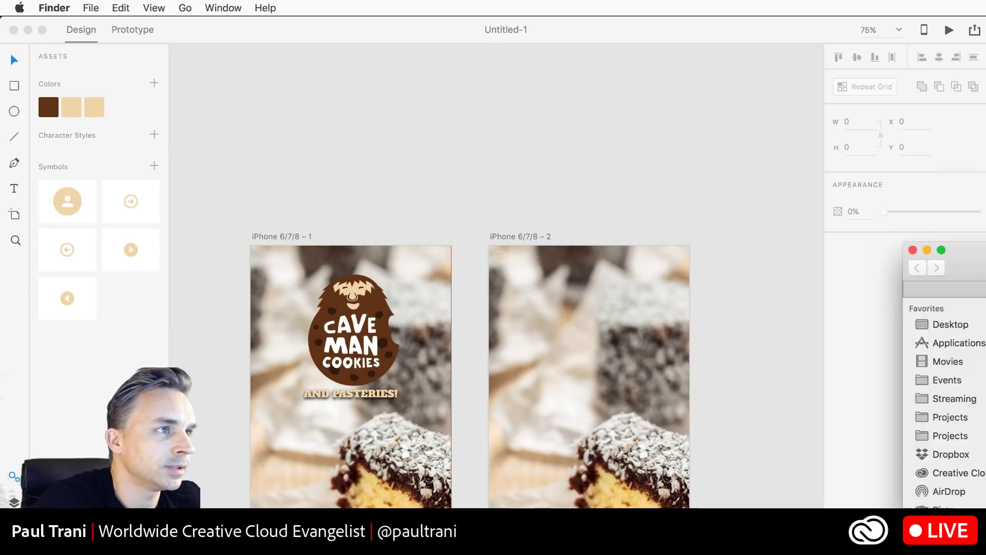
pyautogui.press('super+m')
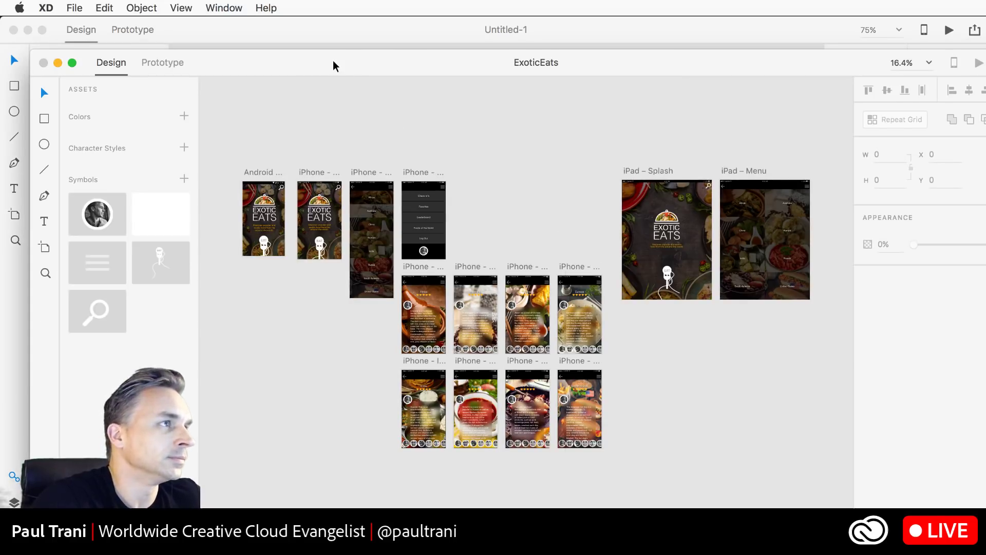
pyautogui.moveTo(333, 64); pyautogui.dragTo(288, 11)
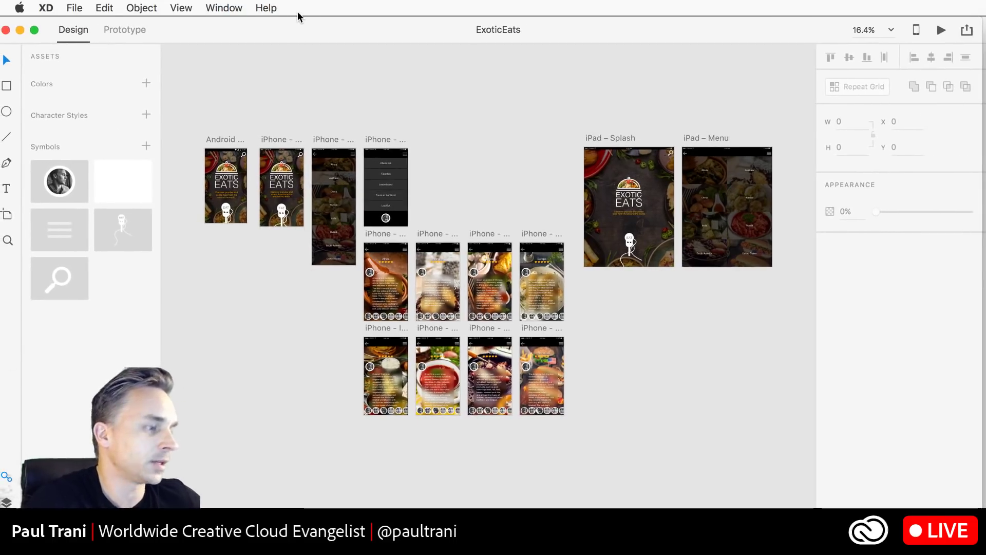
# - Examine the ExoticEats artboards, ending with a close look at the Android and iPhone splash screens at 100%
pyautogui.press('super+plus')
pyautogui.press('super+plus')
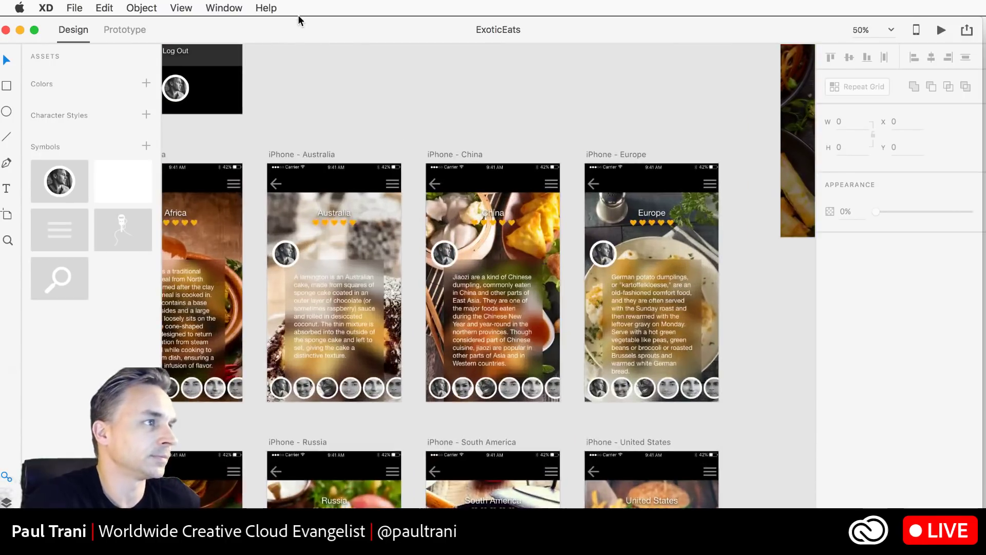
pyautogui.moveTo(418, 200); pyautogui.dragTo(832, 444)
pyautogui.moveTo(678, 324); pyautogui.dragTo(826, 300)
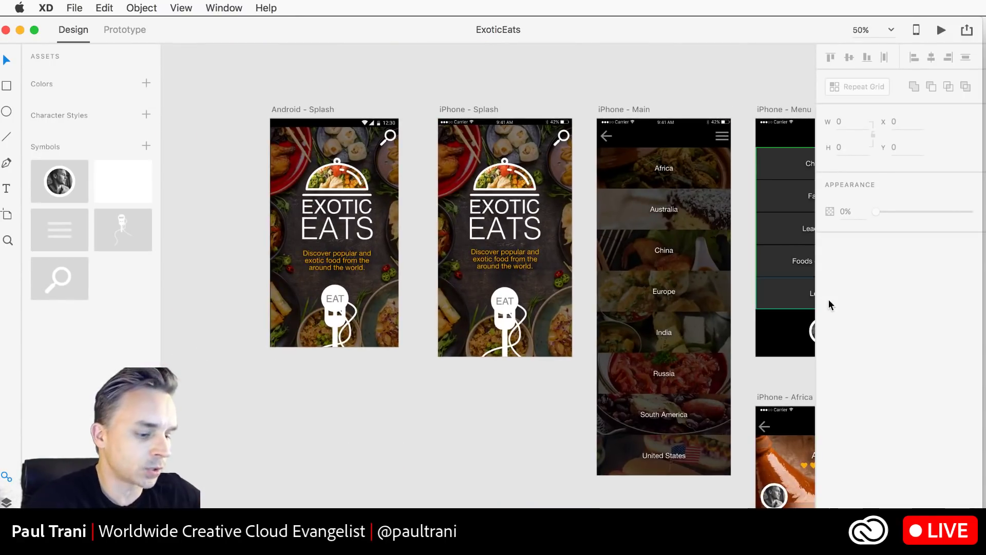
pyautogui.press('super+plus')
pyautogui.moveTo(510, 205); pyautogui.dragTo(537, 271)
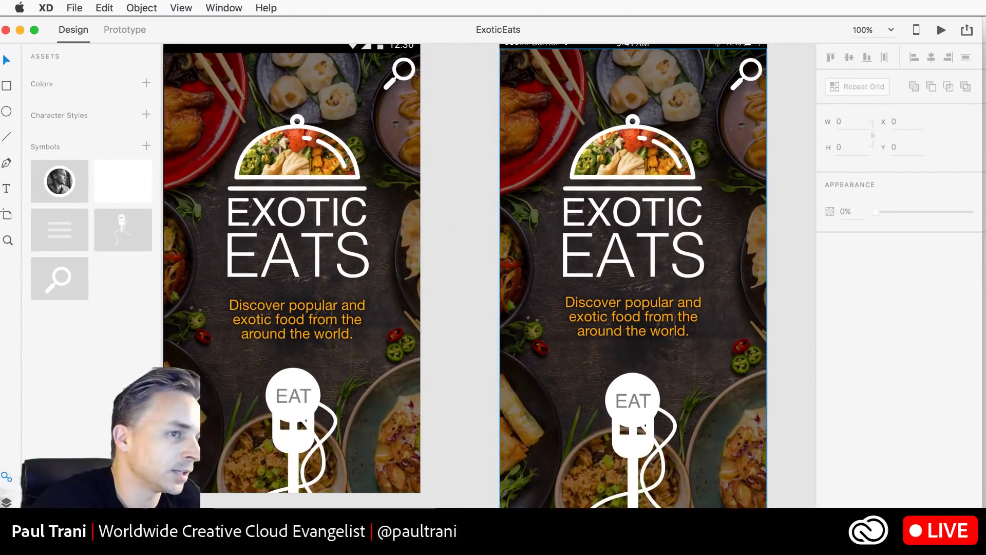
# - Open Logo.svg from the Exercise Files Assets folder in Illustrator and select all its artwork to inspect the vector outlines
pyautogui.click(985, 490)
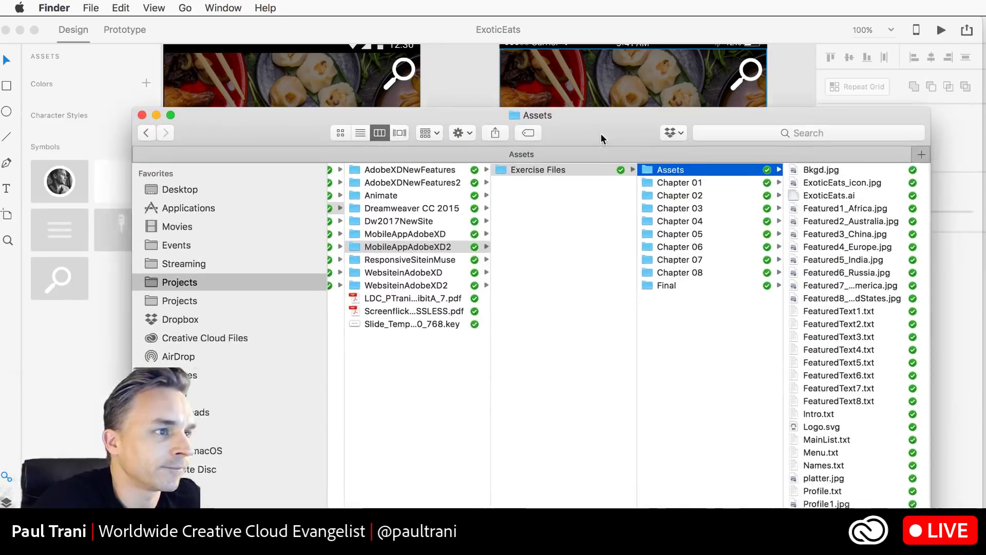
pyautogui.click(794, 421)
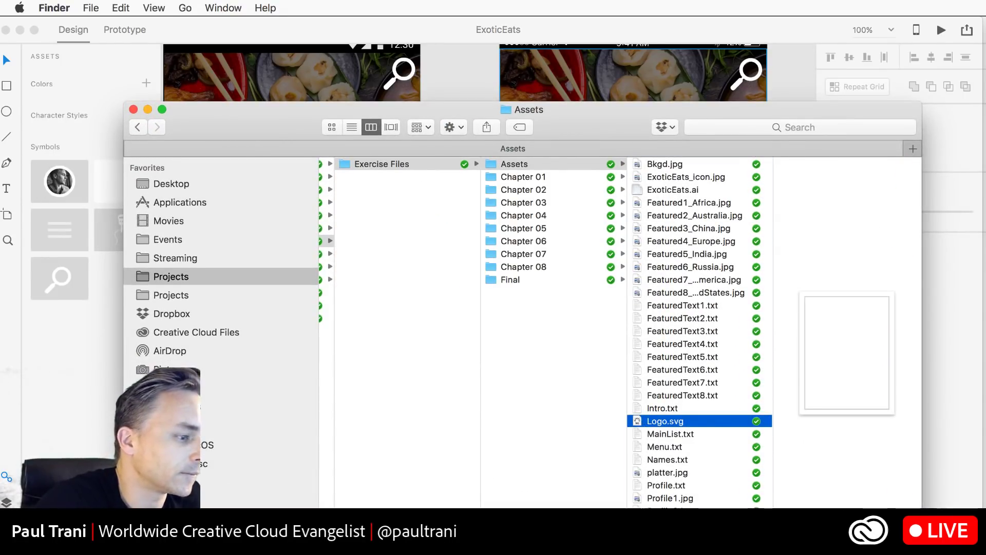
pyautogui.press('super+Tab')
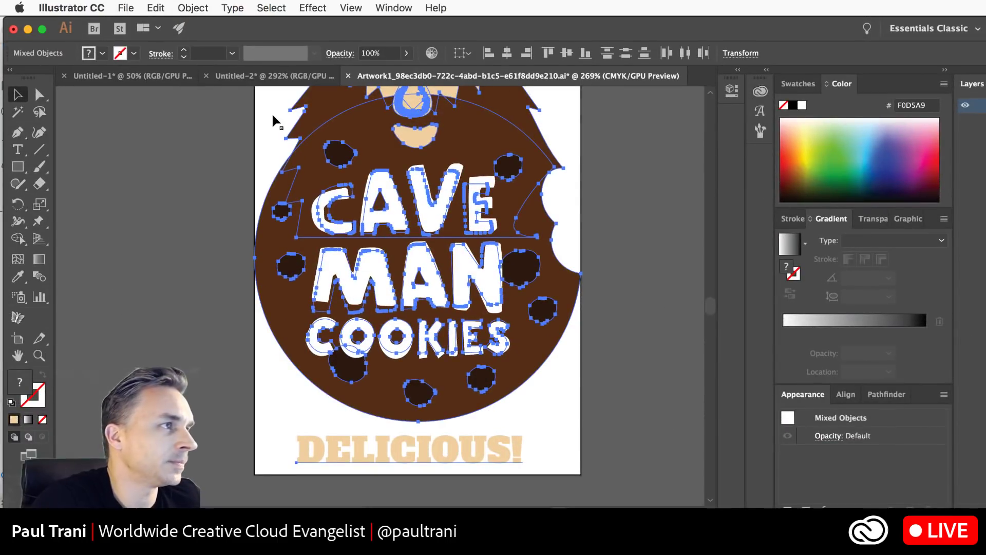
pyautogui.press('super+a')
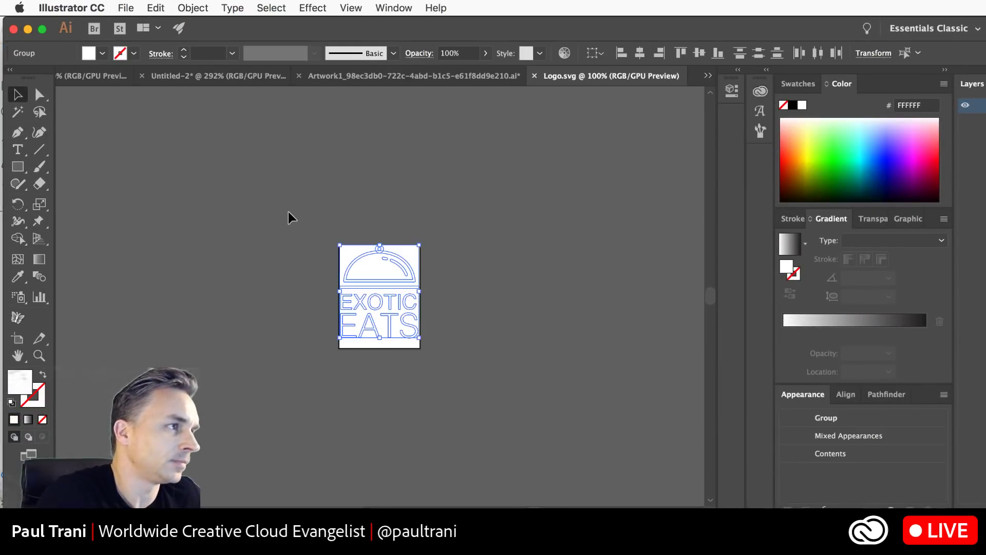
pyautogui.press('super+equal')
pyautogui.press('super+equal')
pyautogui.press('super+equal')
pyautogui.press('super+equal')
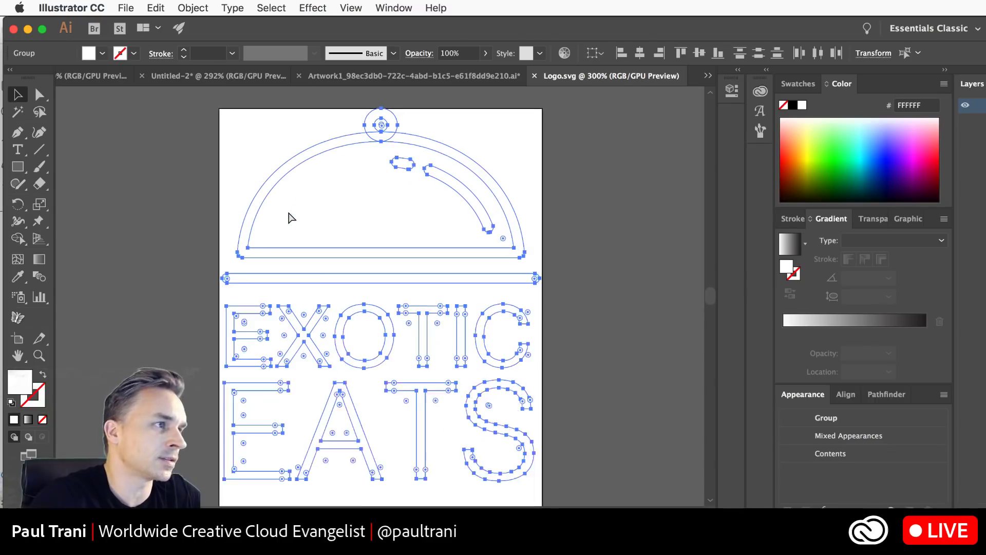
# - Return to the ExoticEats document in XD and inspect the Exotic Eats logo on the Android splash artboard
pyautogui.click(28, 29)
pyautogui.click(288, 35)
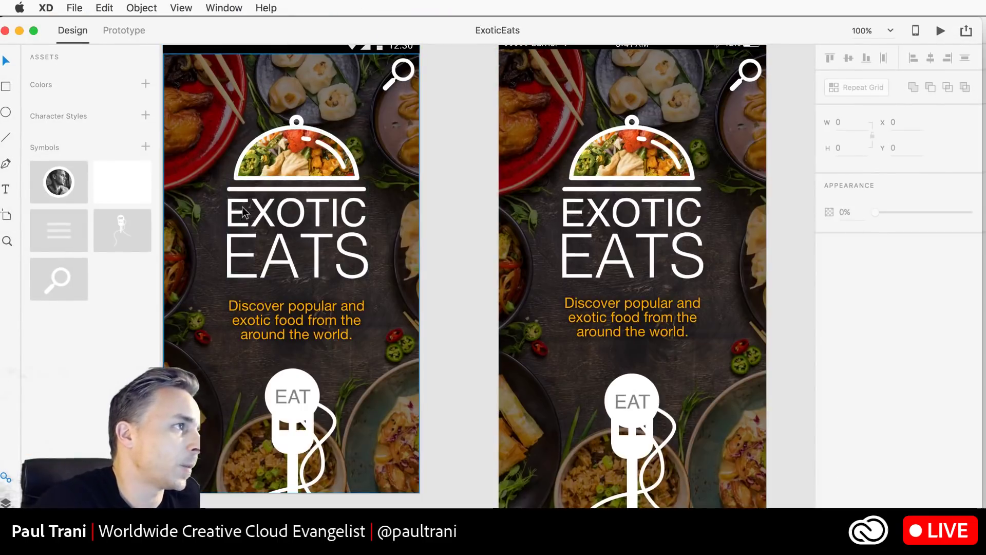
pyautogui.click(253, 164)
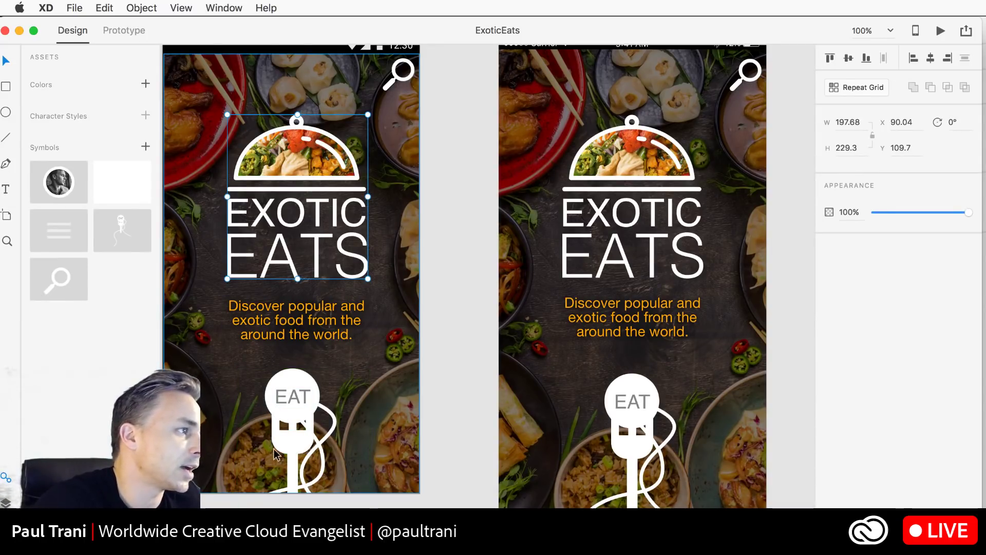
pyautogui.moveTo(225, 221)
pyautogui.mouseDown()
pyautogui.moveTo(235, 226)
pyautogui.moveTo(206, 223)
pyautogui.mouseUp()
pyautogui.moveTo(540, 249)
pyautogui.mouseDown()
pyautogui.moveTo(355, 283)
pyautogui.moveTo(455, 292)
pyautogui.moveTo(530, 240)
pyautogui.mouseUp()
pyautogui.moveTo(345, 29)
pyautogui.mouseDown()
pyautogui.moveTo(363, 29)
pyautogui.moveTo(355, 26)
pyautogui.mouseUp()
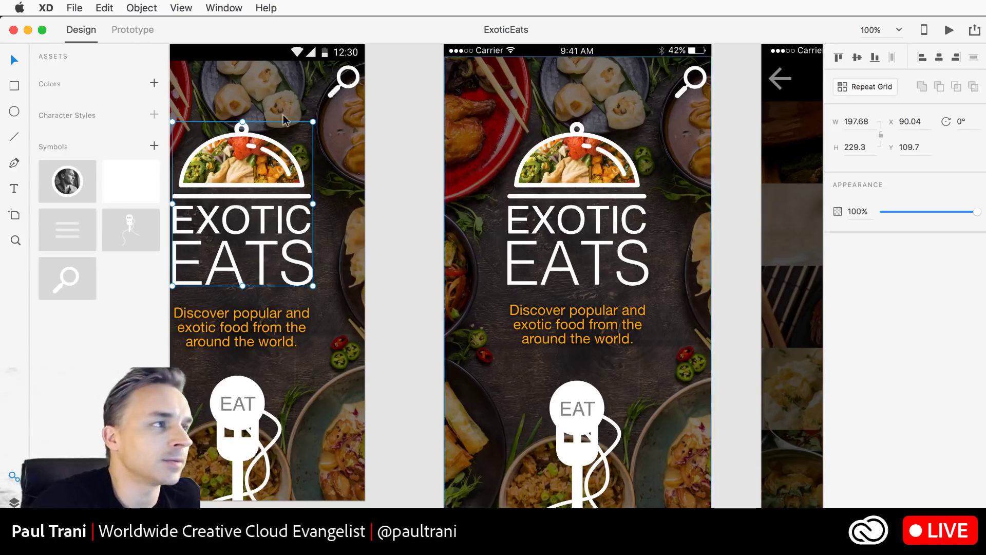
pyautogui.click(395, 280)
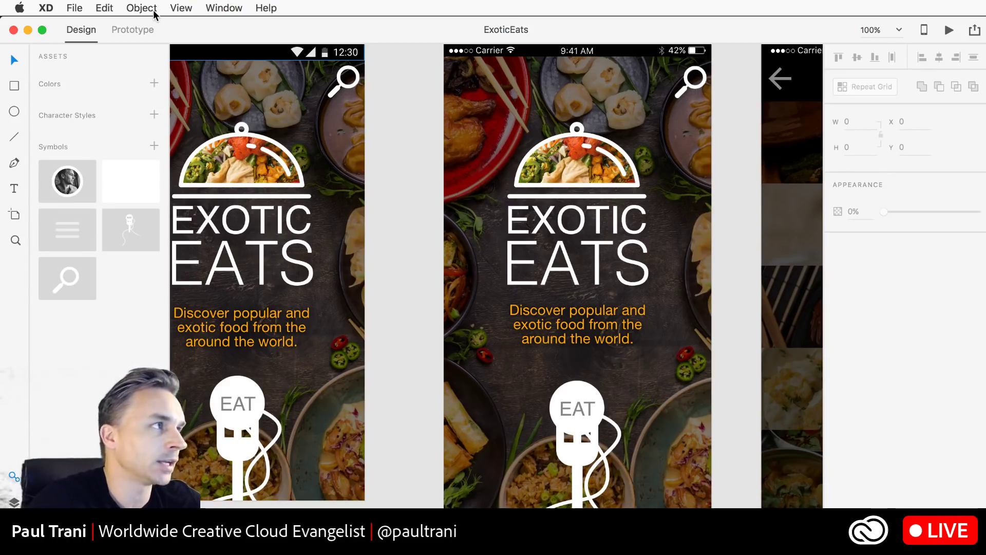
# - Switch to M-Contact.psd in Photoshop, hide every layer and group except Menu, and select the Menu group
pyautogui.press('super+Tab')
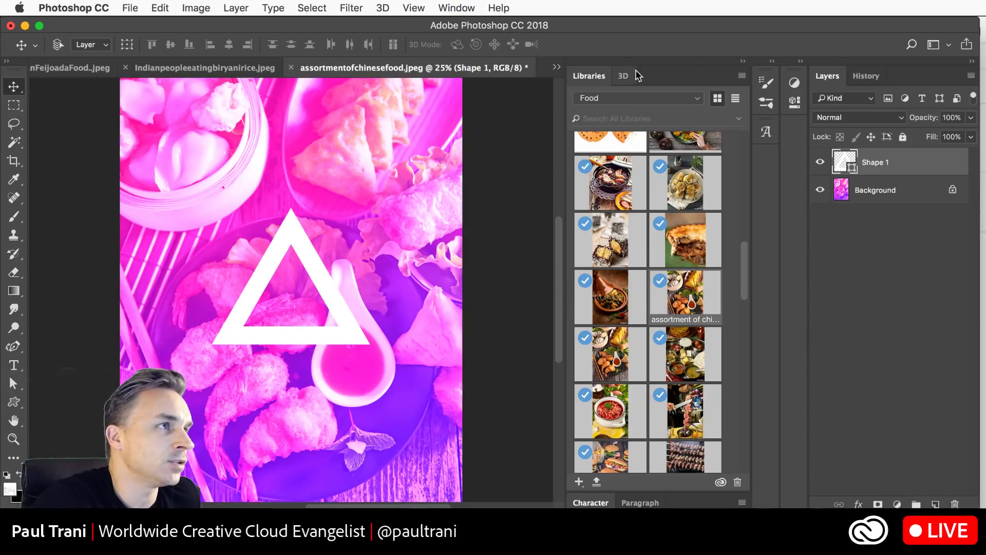
pyautogui.click(743, 61)
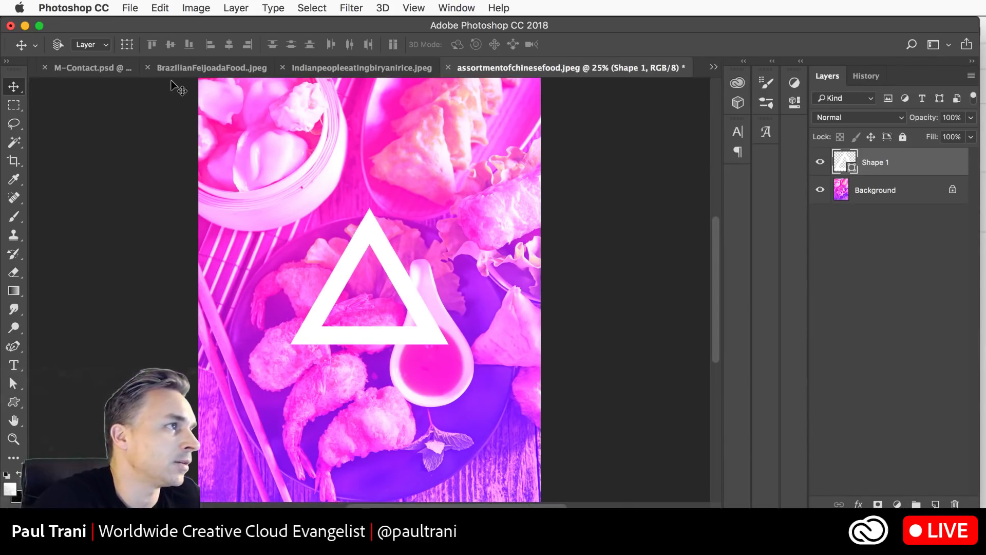
pyautogui.click(332, 69)
pyautogui.click(228, 68)
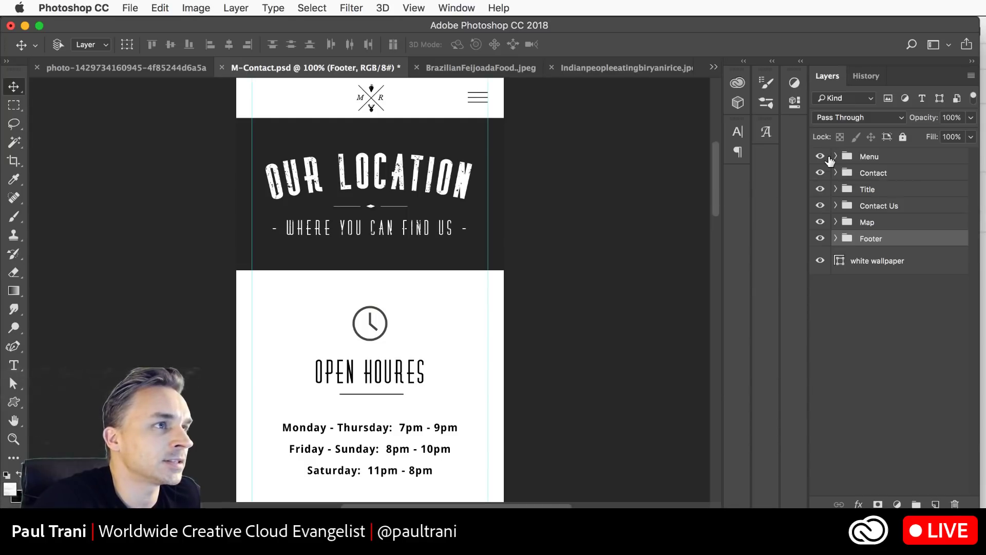
pyautogui.moveTo(820, 173); pyautogui.dragTo(821, 260)
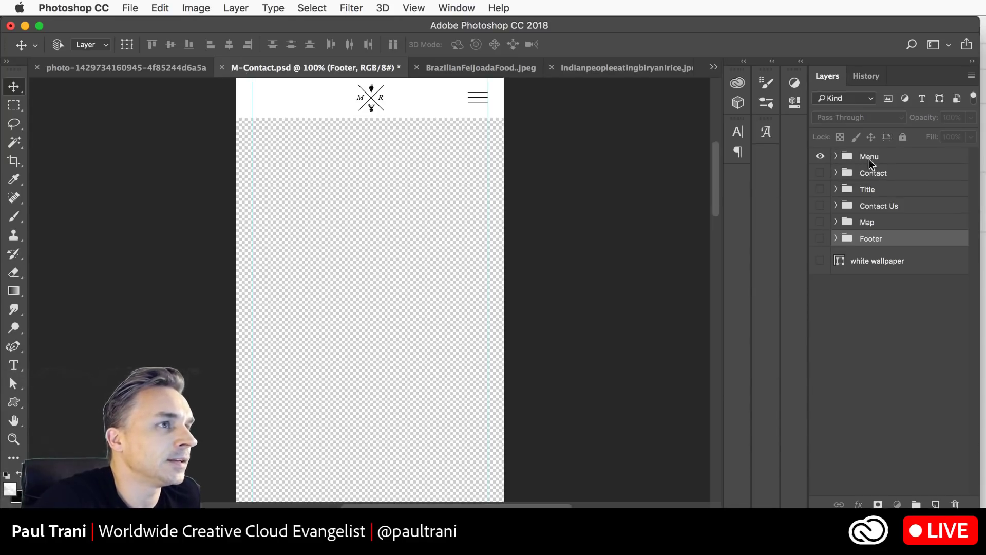
pyautogui.click(867, 157)
# - Examine the M R logo in the header of M-Contact.psd up close at 400%
pyautogui.moveTo(230, 122); pyautogui.dragTo(252, 256)
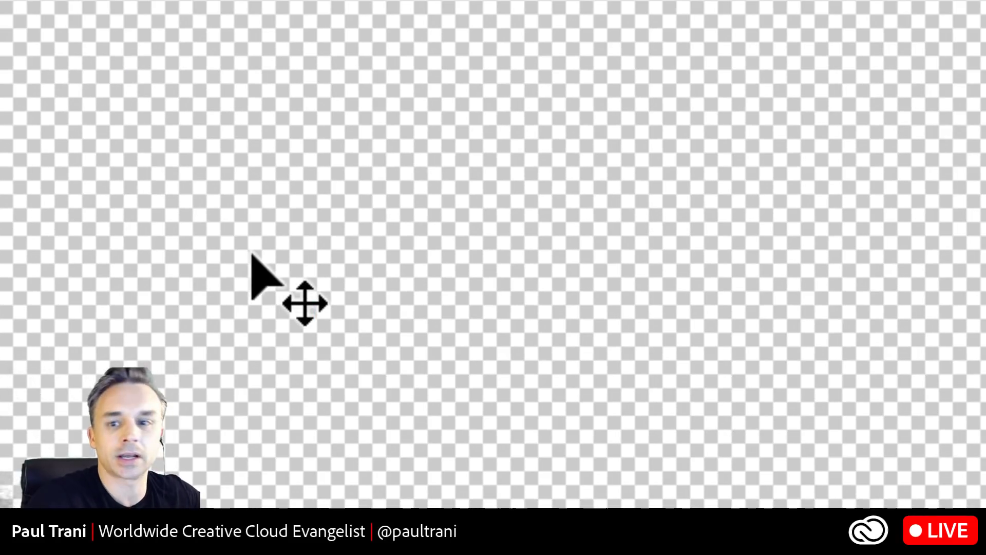
pyautogui.scroll(-10, 252, 258)
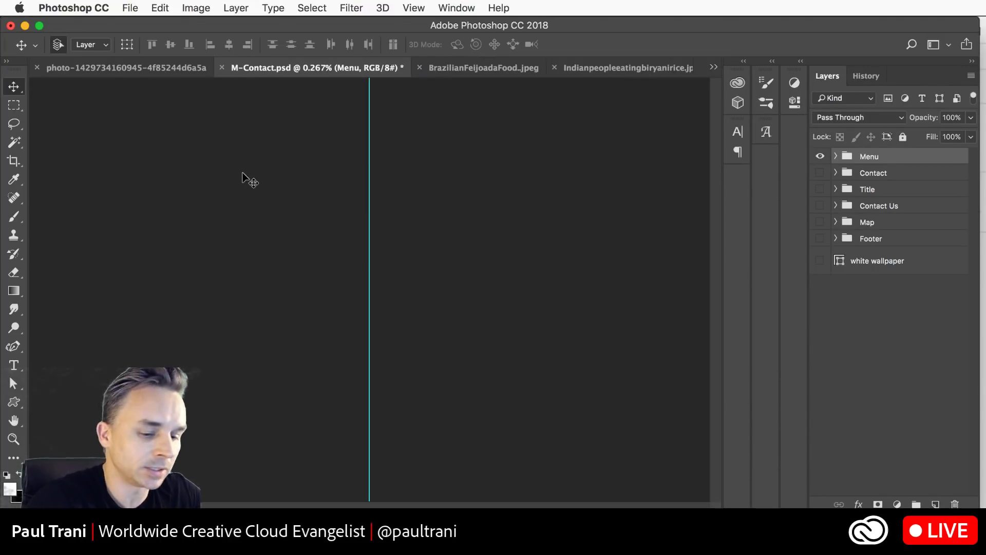
pyautogui.press('super+0')
pyautogui.press('super+1')
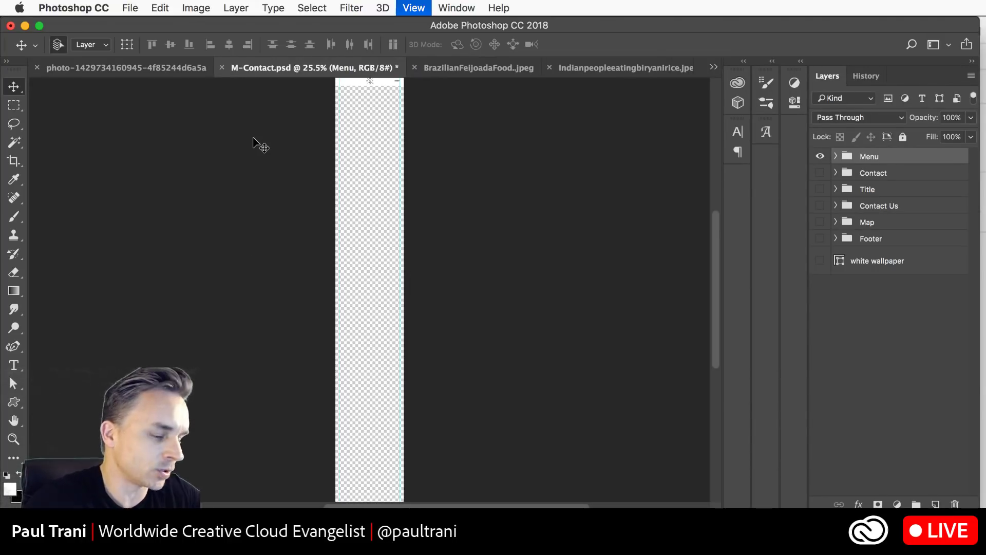
pyautogui.scroll(15, 235, 304)
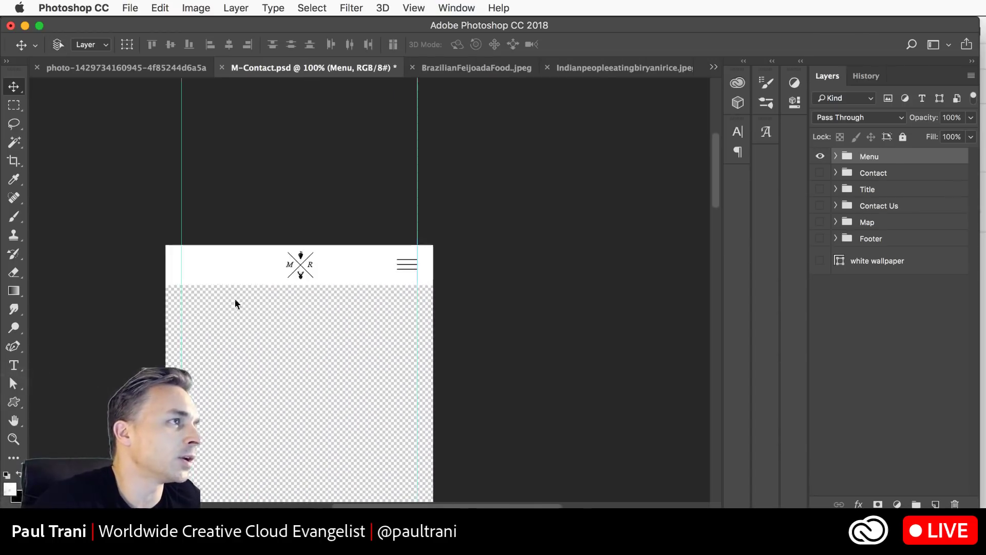
pyautogui.scroll(-5, 363, 214)
pyautogui.hscroll(-5, 363, 213)
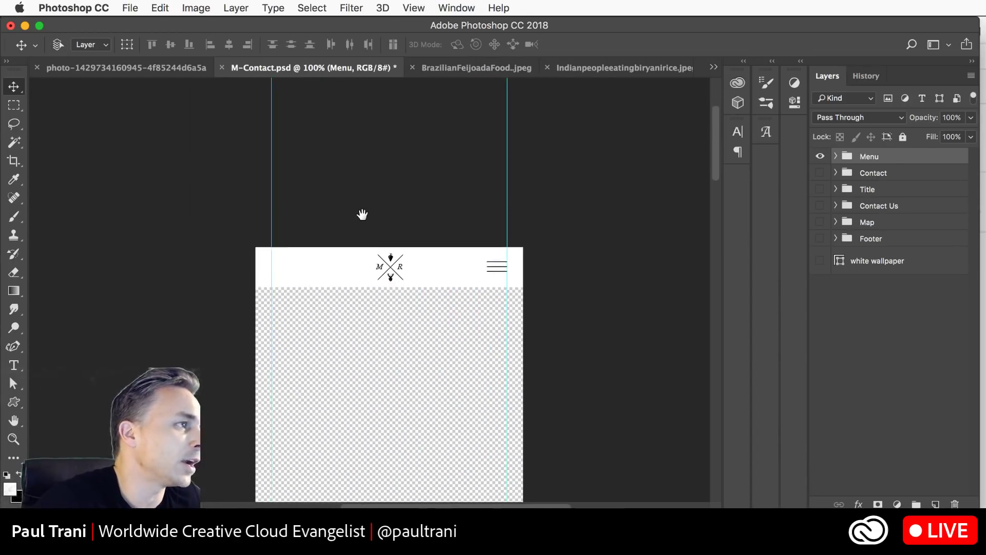
pyautogui.press('super+plus')
pyautogui.press('super+plus')
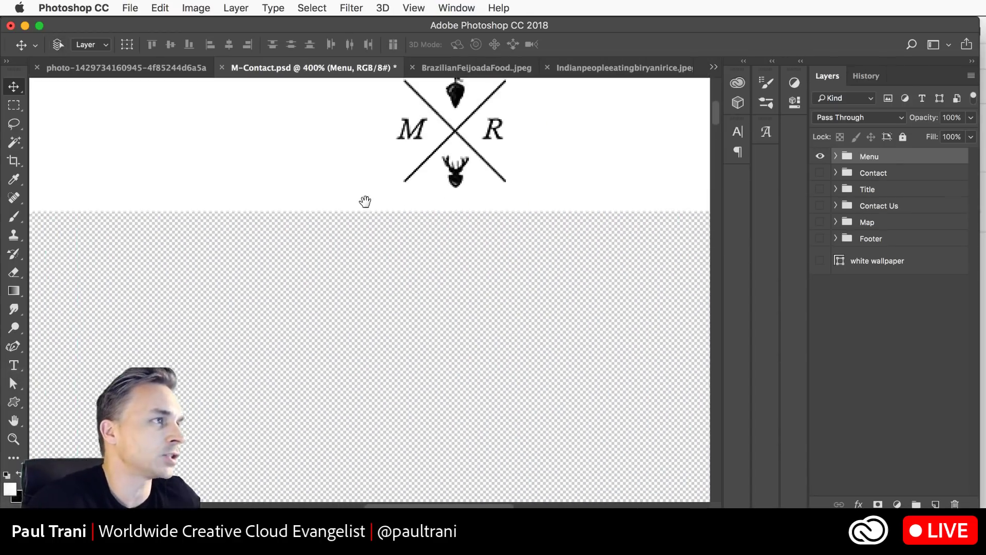
# - Expand the Menu group and rename its Logo1 layer as Logo.PNG
pyautogui.moveTo(365, 202); pyautogui.dragTo(186, 363)
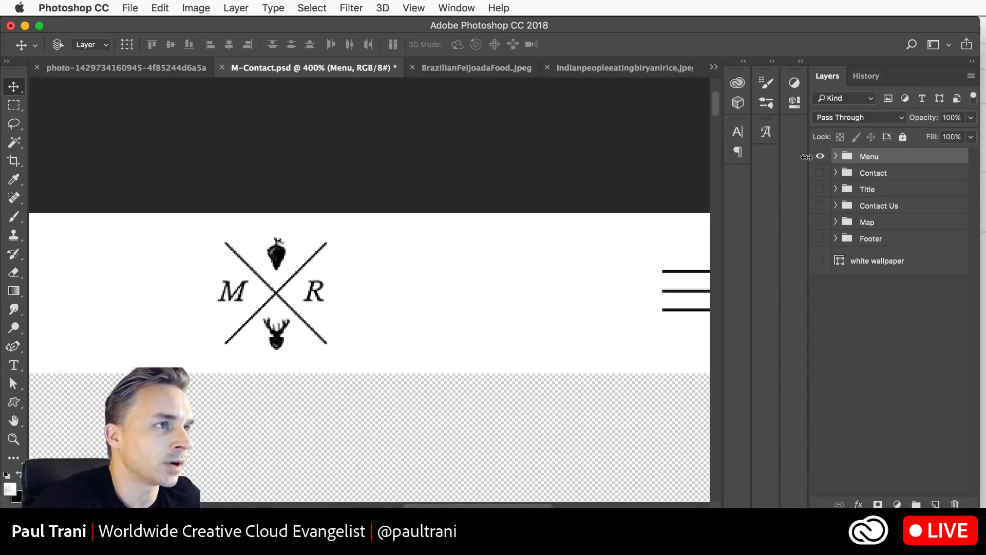
pyautogui.click(835, 156)
pyautogui.click(882, 181)
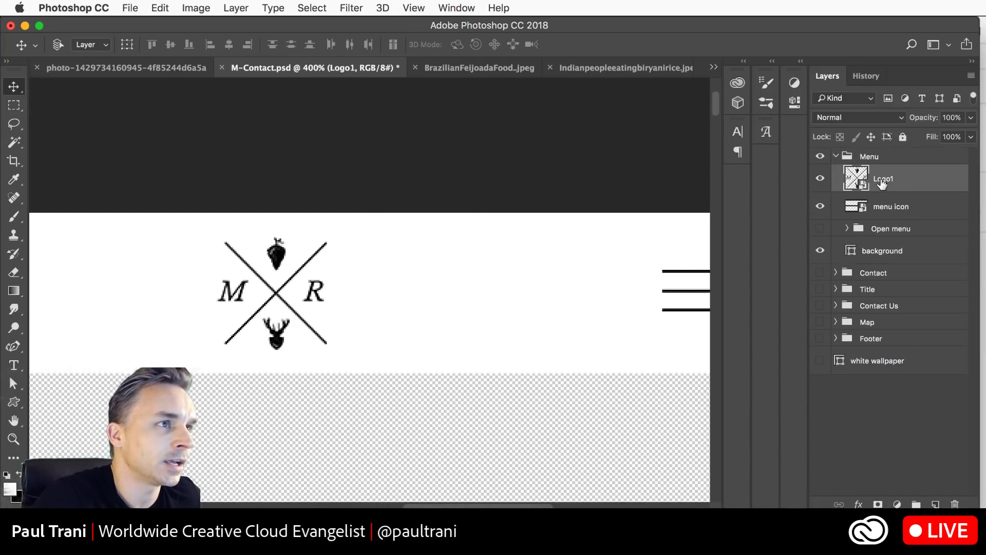
pyautogui.doubleClick(884, 180)
pyautogui.click(895, 179)
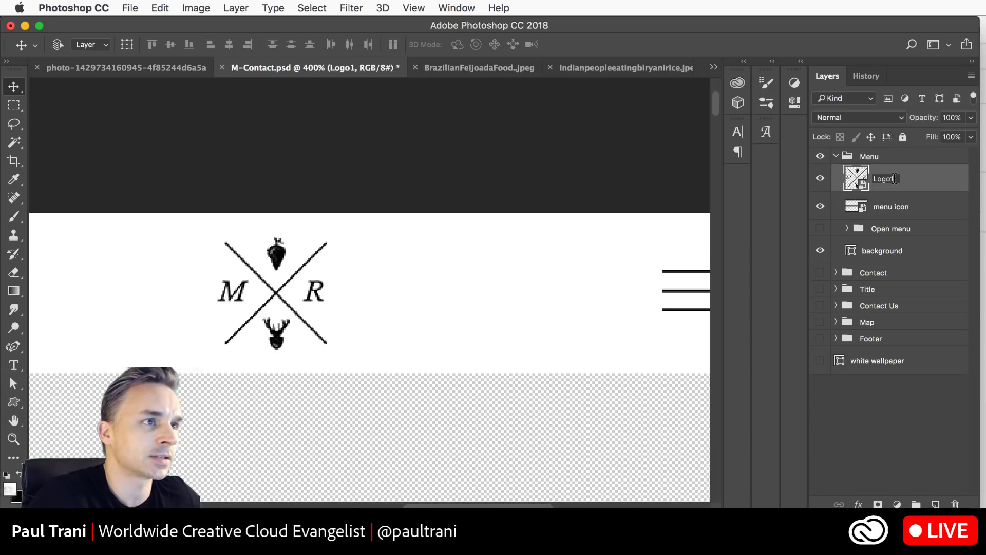
pyautogui.write('.PNG')
pyautogui.press('Return')
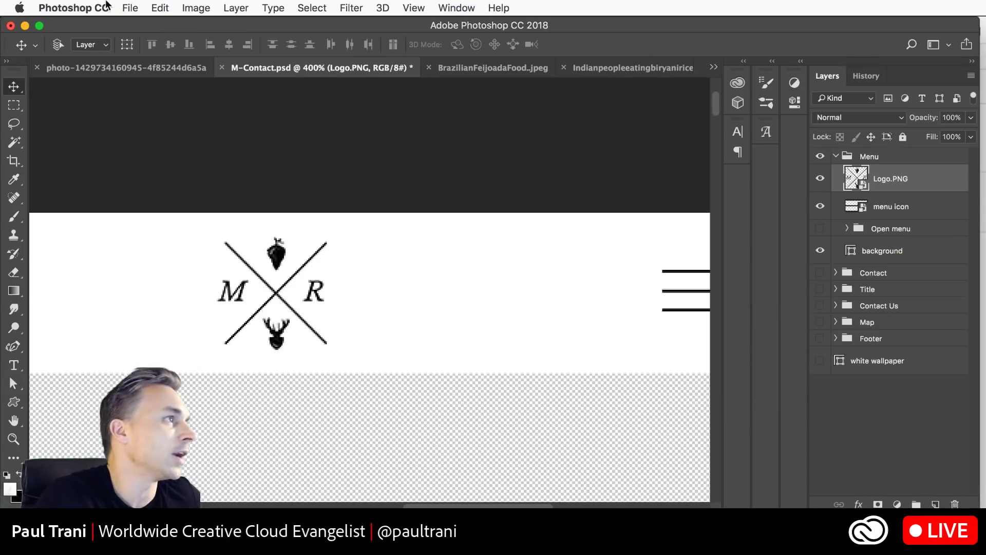
# - Turn on image asset generation for M-Contact.psd
pyautogui.click(130, 8)
pyautogui.moveTo(144, 192)
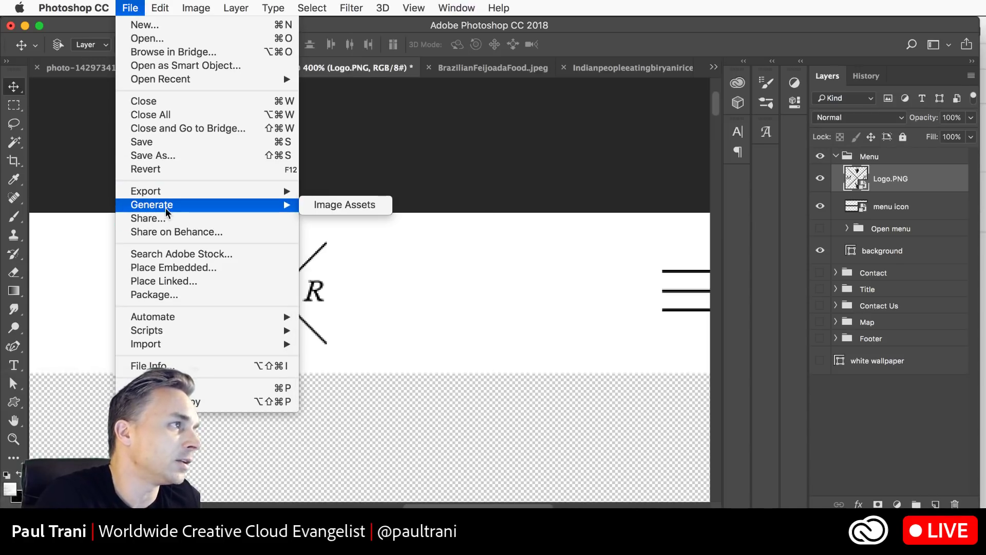
pyautogui.click(316, 205)
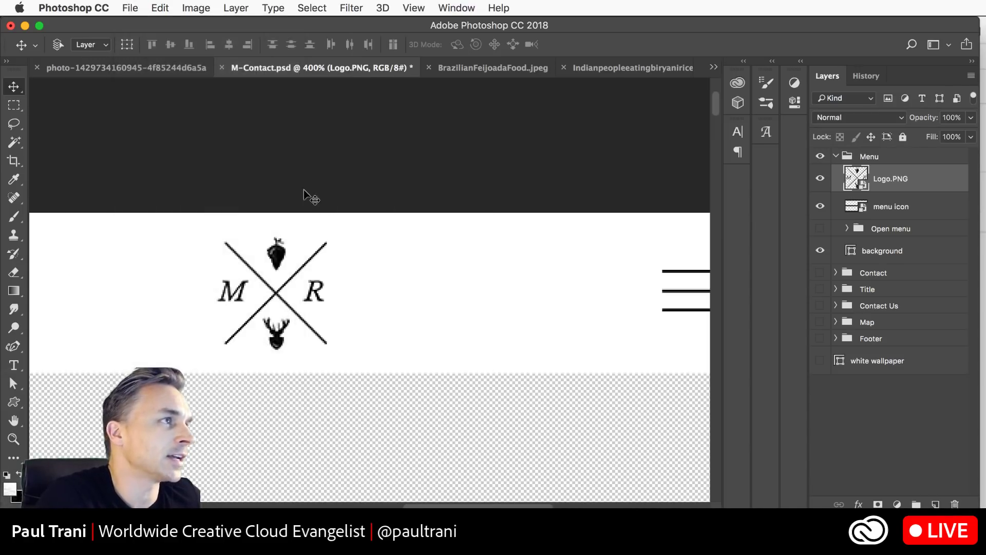
# - Save M-Contact.psd to the Desktop under the same name and check the image asset generation setting
pyautogui.click(137, 8)
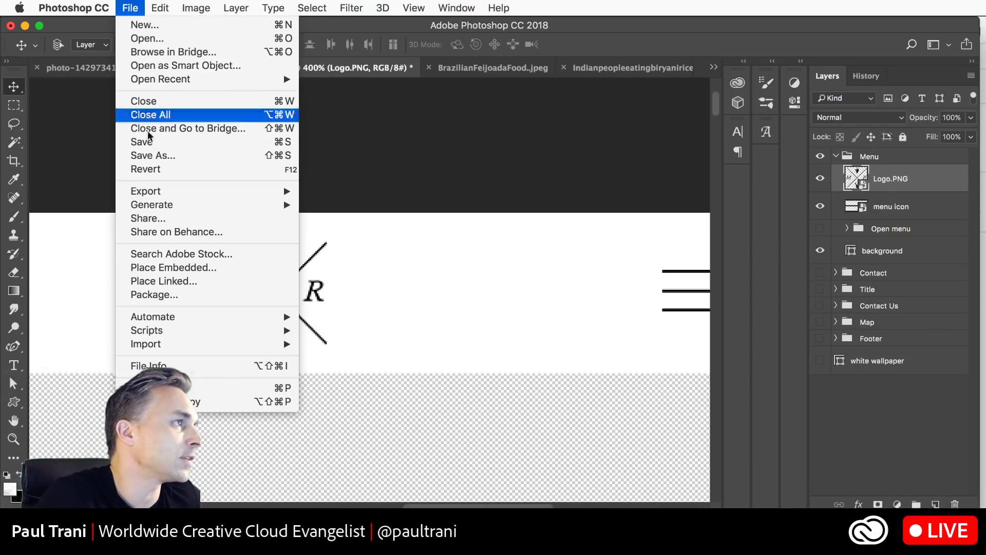
pyautogui.click(151, 156)
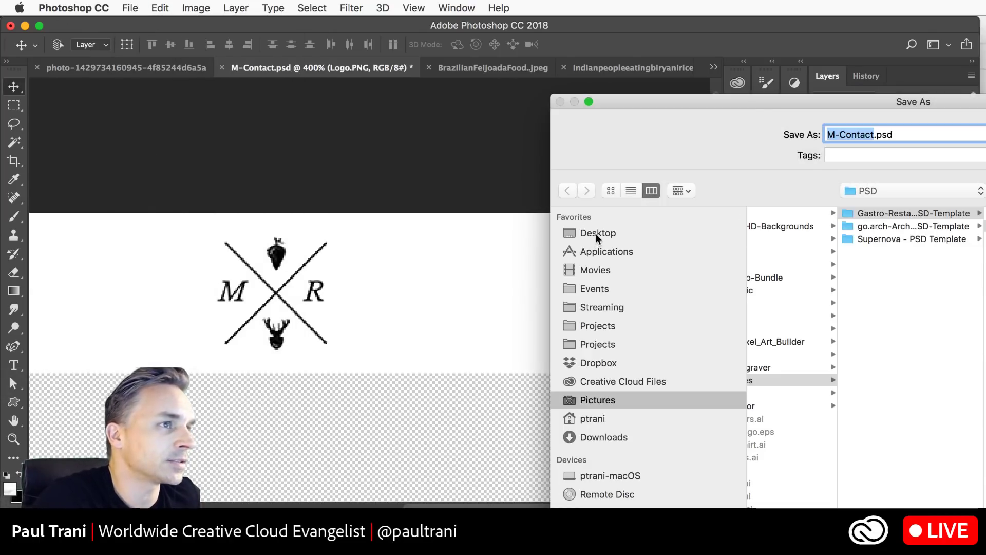
pyautogui.click(598, 234)
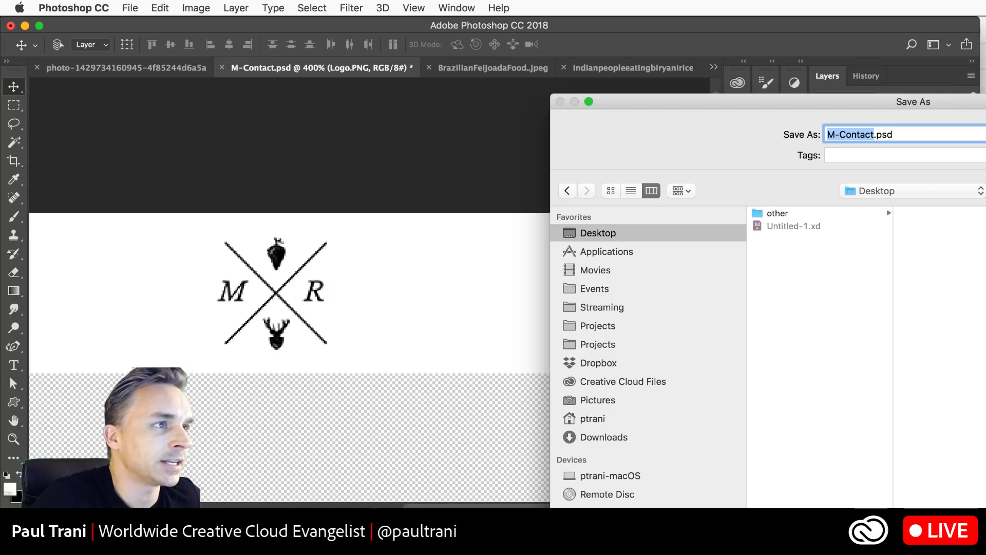
pyautogui.press('Return')
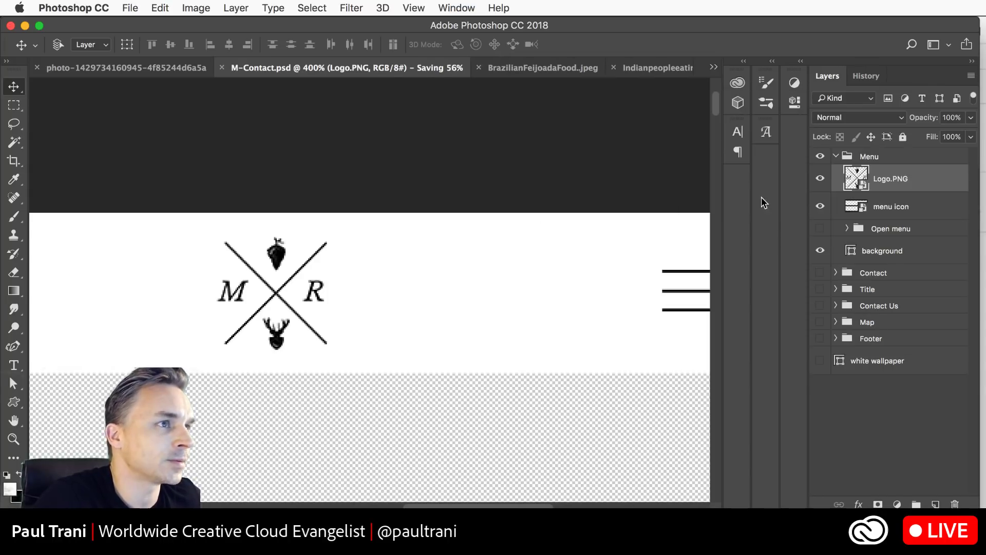
pyautogui.click(137, 7)
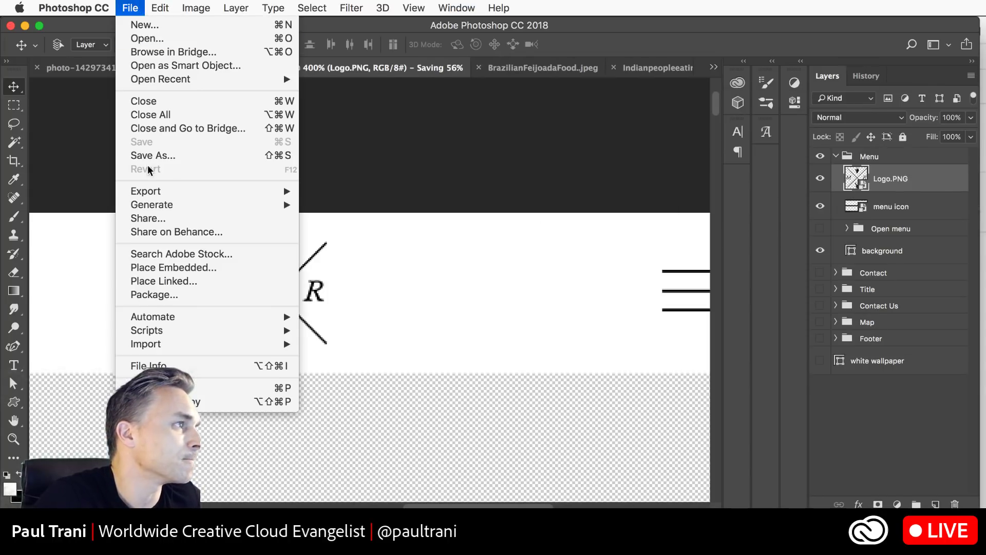
pyautogui.moveTo(151, 205)
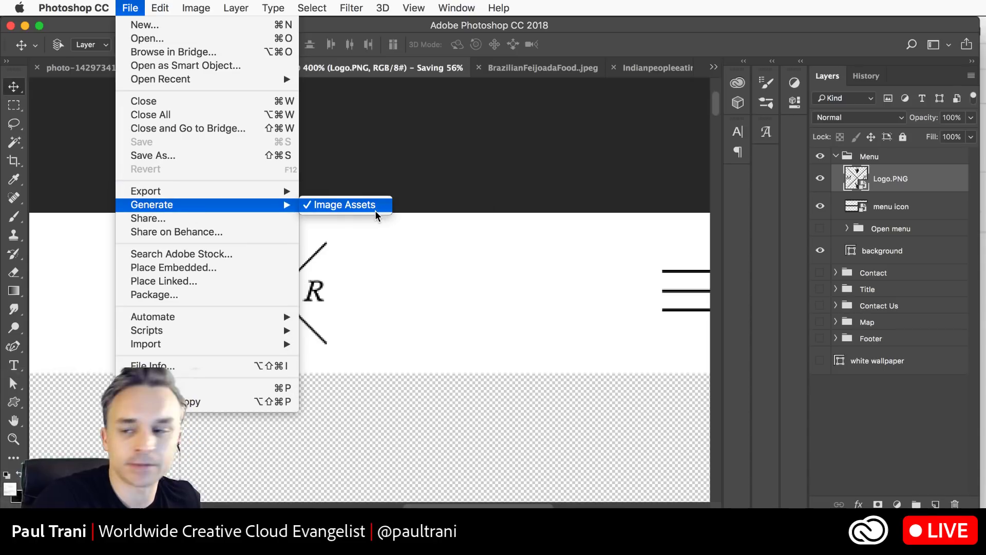
pyautogui.click(541, 160)
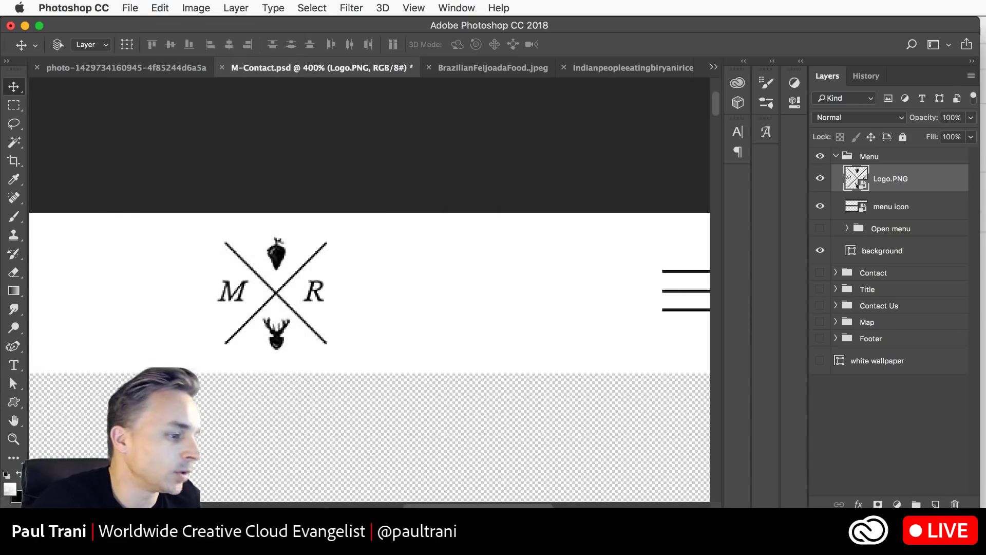
# - Switch to the ExoticEats document in XD and review the PNG export options for all artboards, with the Desktop as destination
pyautogui.press('super+Tab')
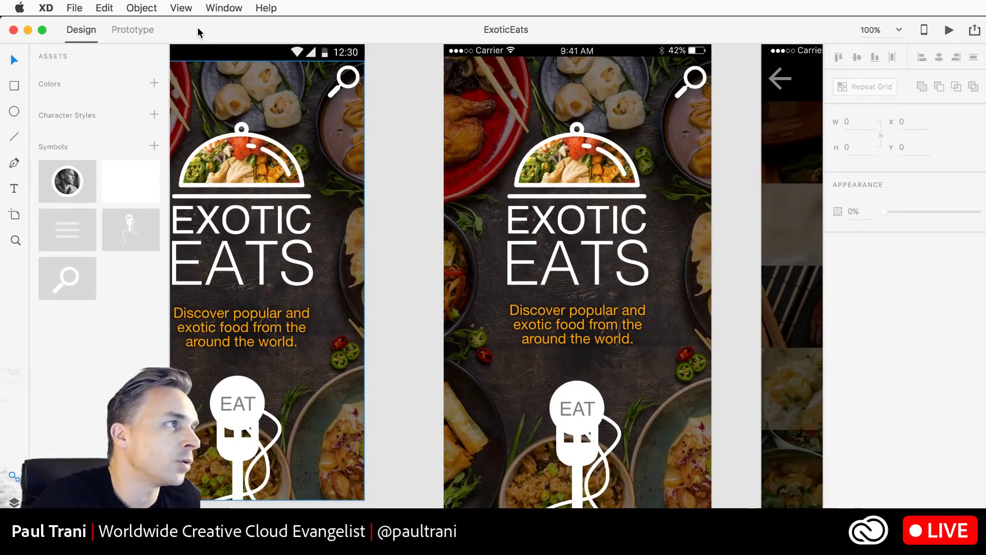
pyautogui.click(76, 6)
pyautogui.click(75, 6)
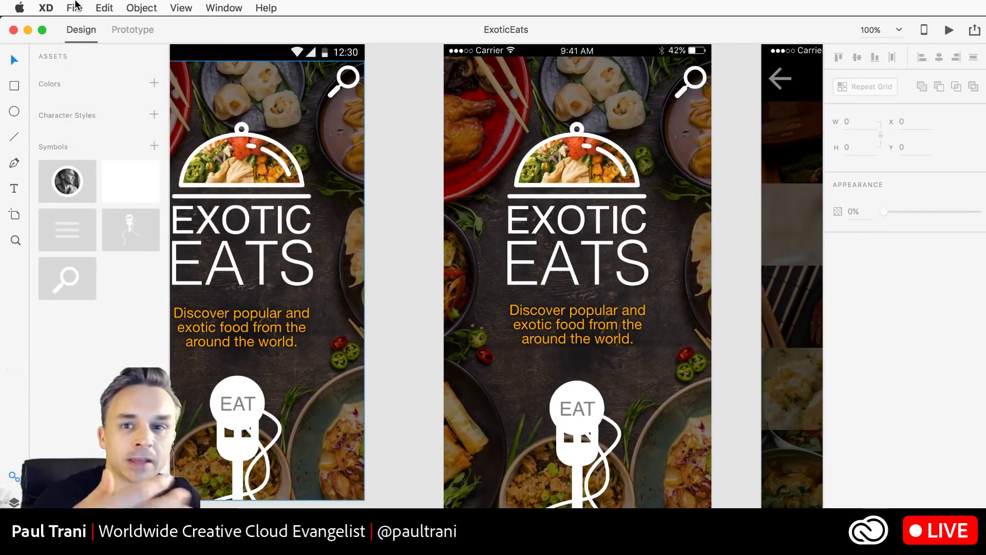
pyautogui.click(76, 7)
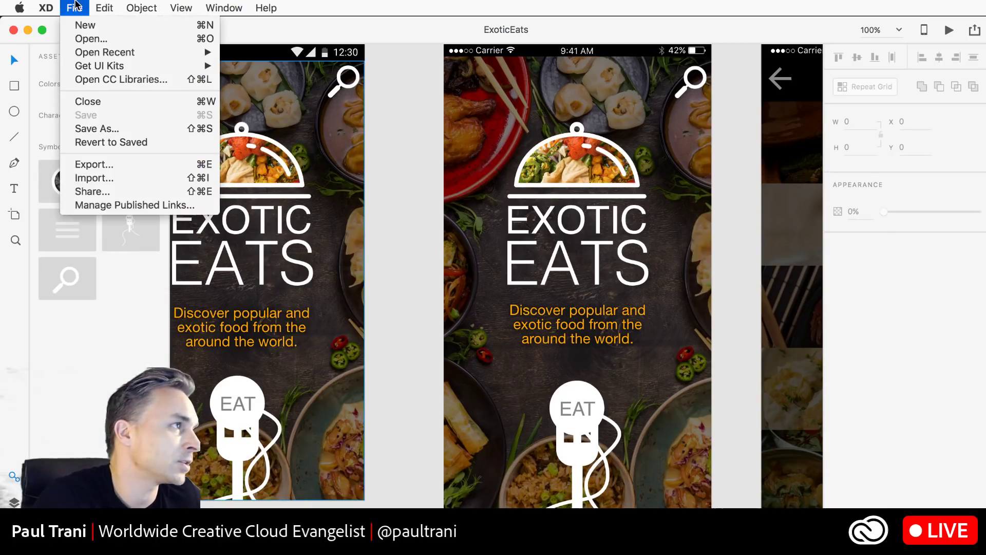
pyautogui.click(116, 164)
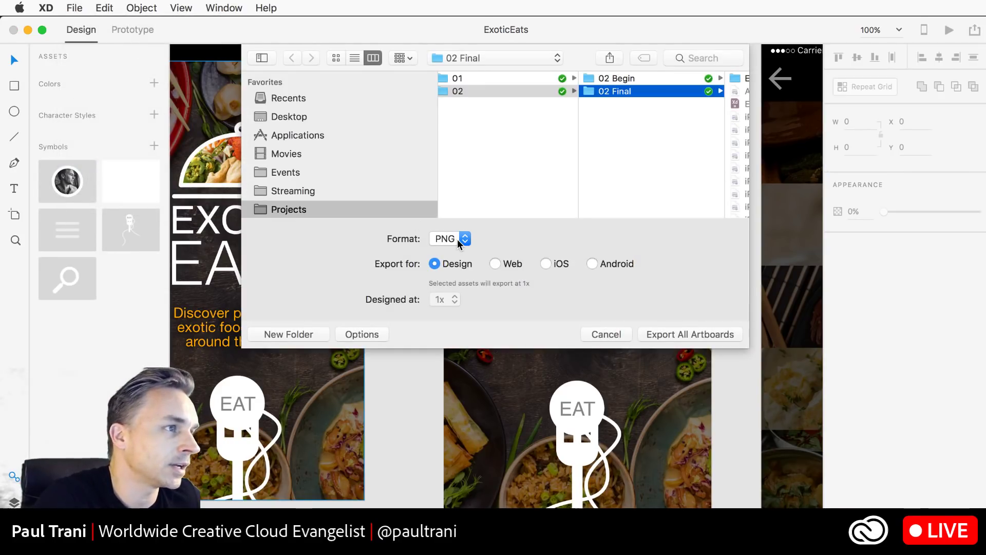
pyautogui.click(290, 118)
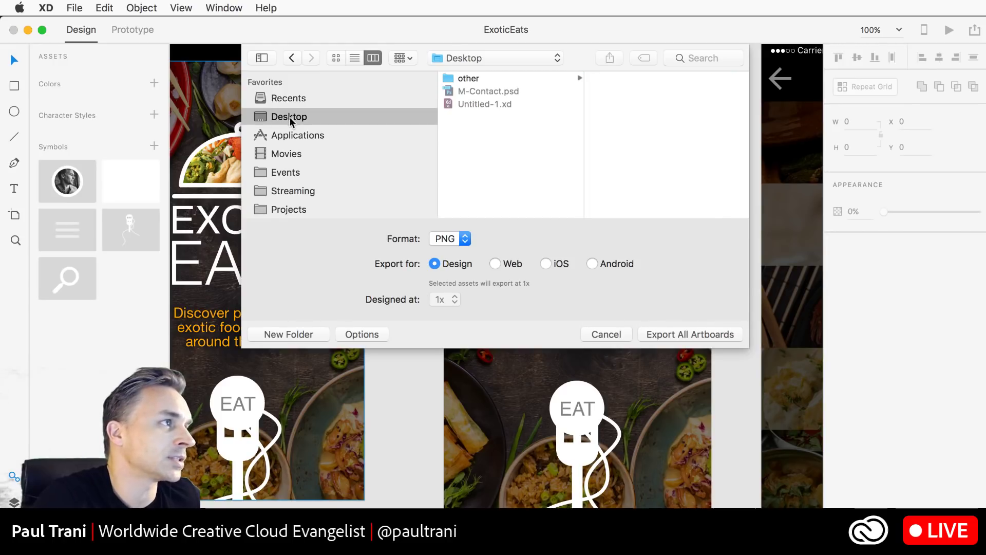
pyautogui.click(657, 334)
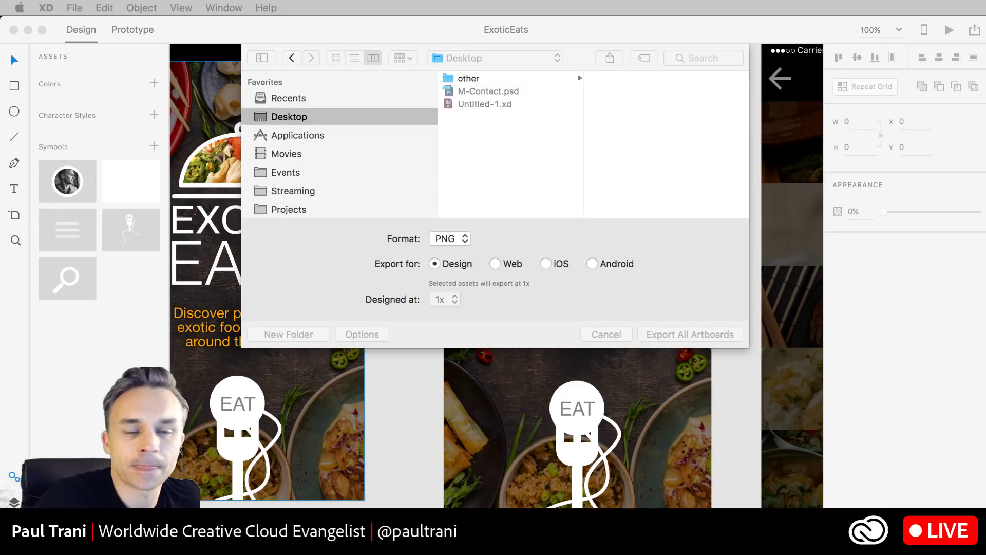
pyautogui.click(296, 307)
pyautogui.click(607, 335)
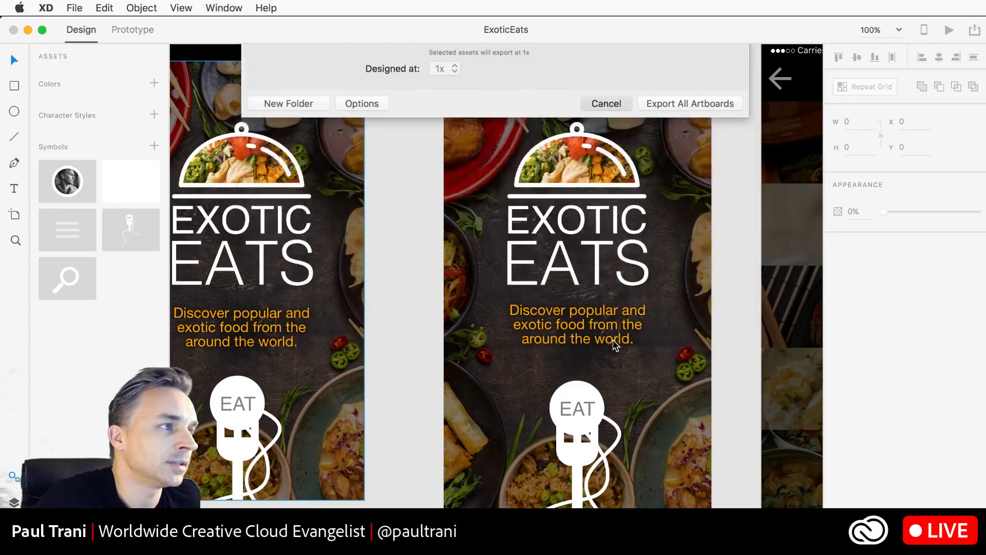
# - Convert the orange tagline on the iPhone - Splash artboard from area text to point text
pyautogui.press('super+minus')
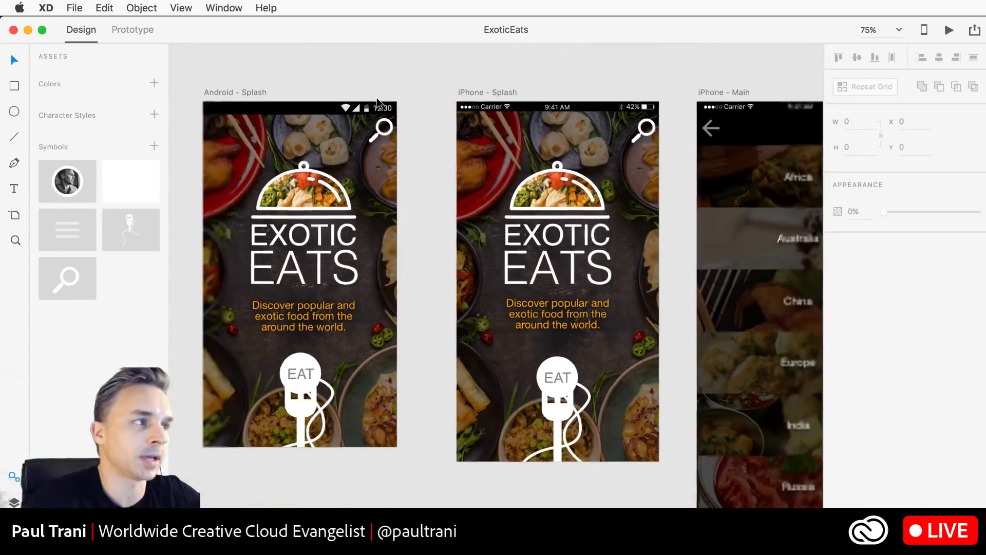
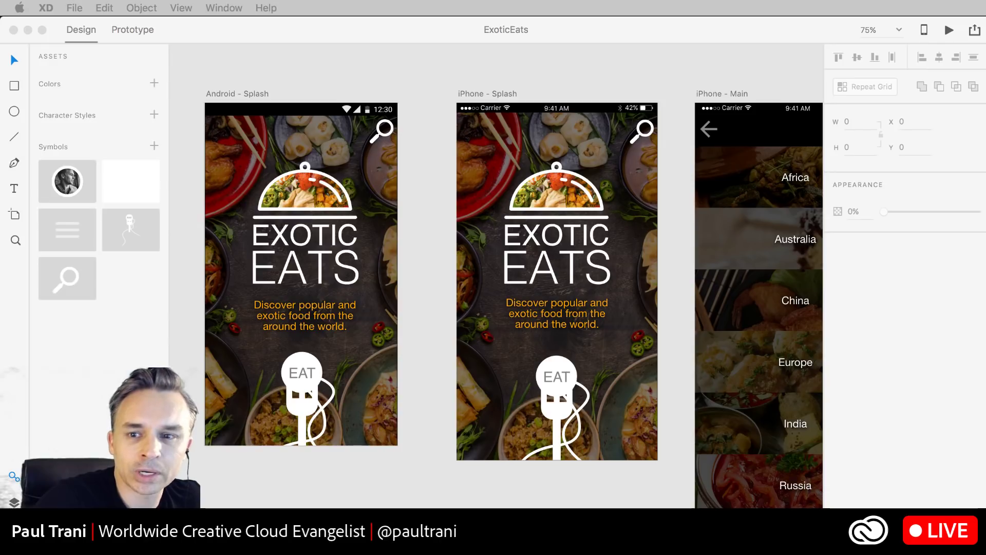
pyautogui.click(410, 164)
pyautogui.press('super+plus')
pyautogui.press('super+plus')
pyautogui.press('super+plus')
pyautogui.press('super+plus')
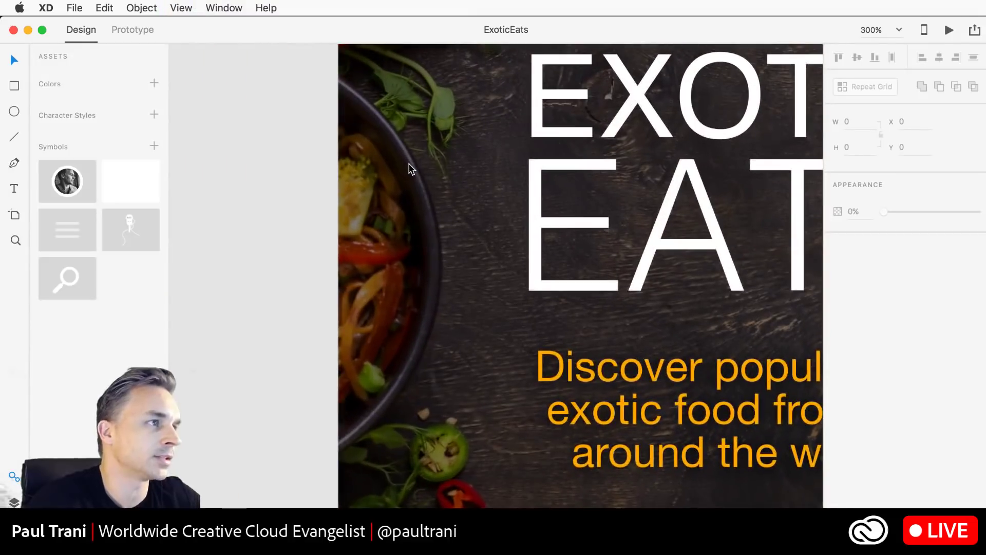
pyautogui.press('space')
pyautogui.moveTo(438, 208); pyautogui.dragTo(185, 130)
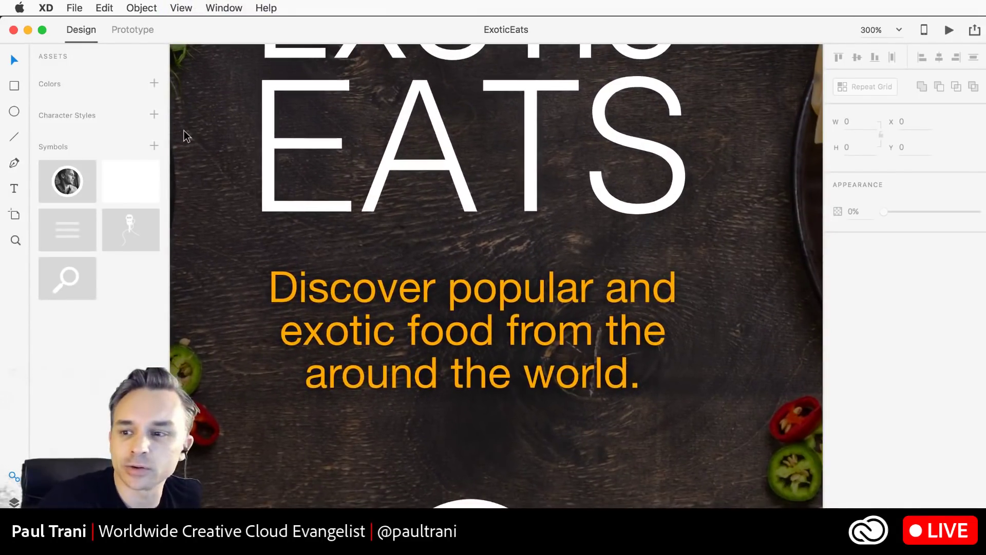
pyautogui.click(314, 291)
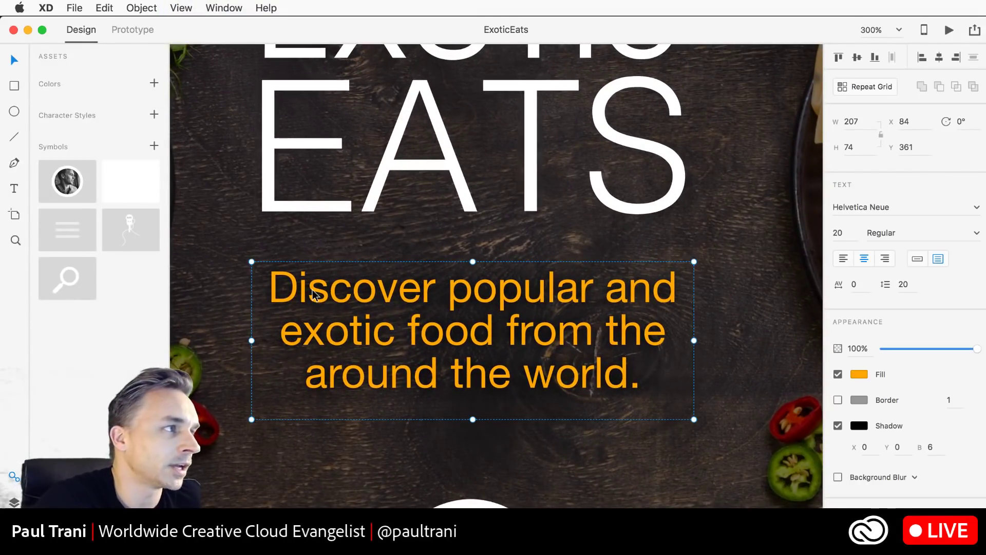
pyautogui.doubleClick(313, 290)
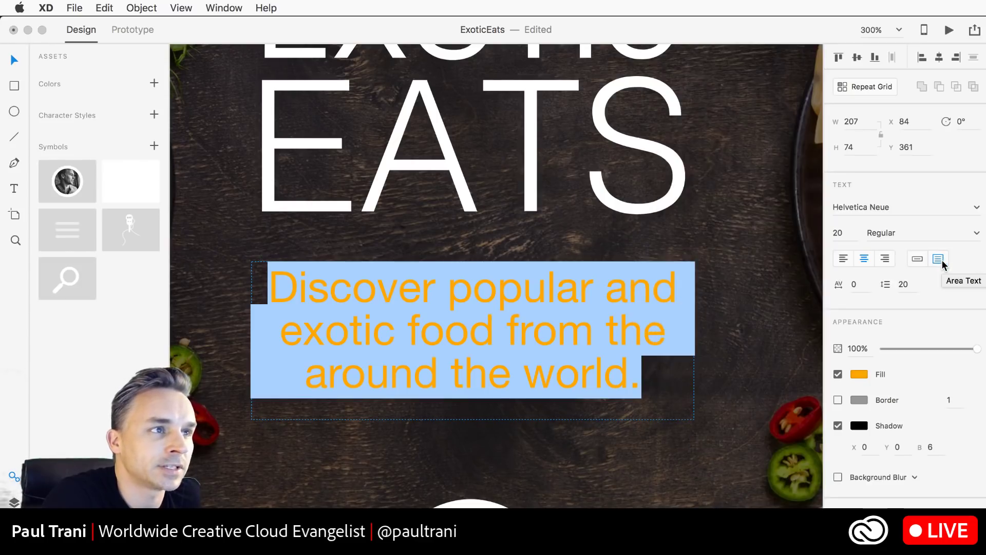
pyautogui.click(918, 259)
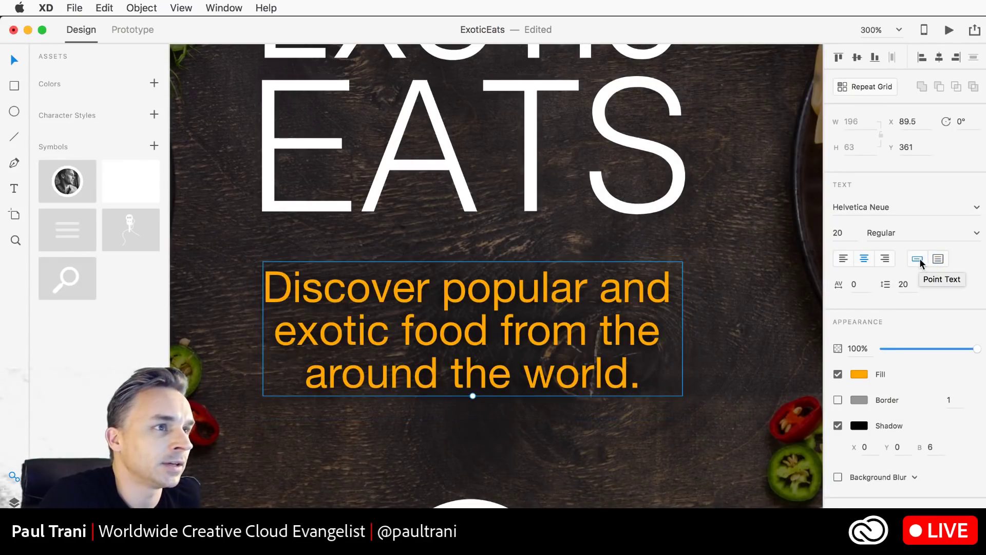
# - Switch the tagline back to area text and make its text box slightly taller
pyautogui.click(938, 259)
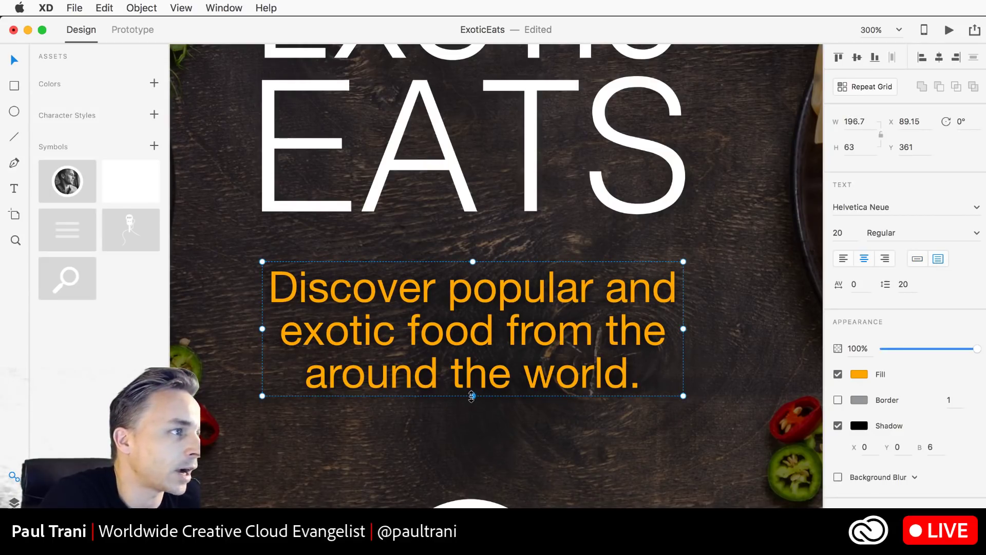
pyautogui.moveTo(473, 396)
pyautogui.mouseDown()
pyautogui.moveTo(473, 471)
pyautogui.moveTo(472, 409)
pyautogui.mouseUp()
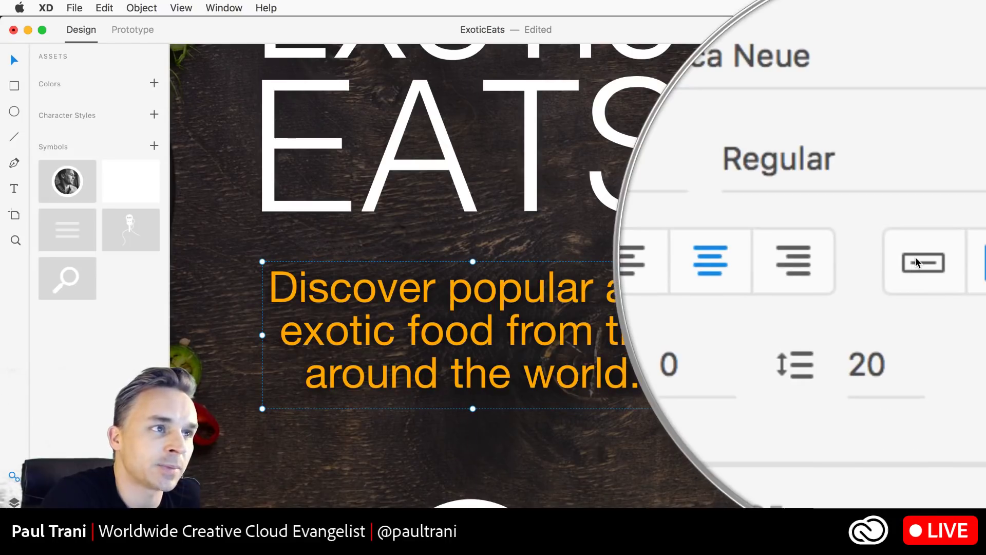
# - Convert the tagline to point text and scale it up to font size 22
pyautogui.click(917, 259)
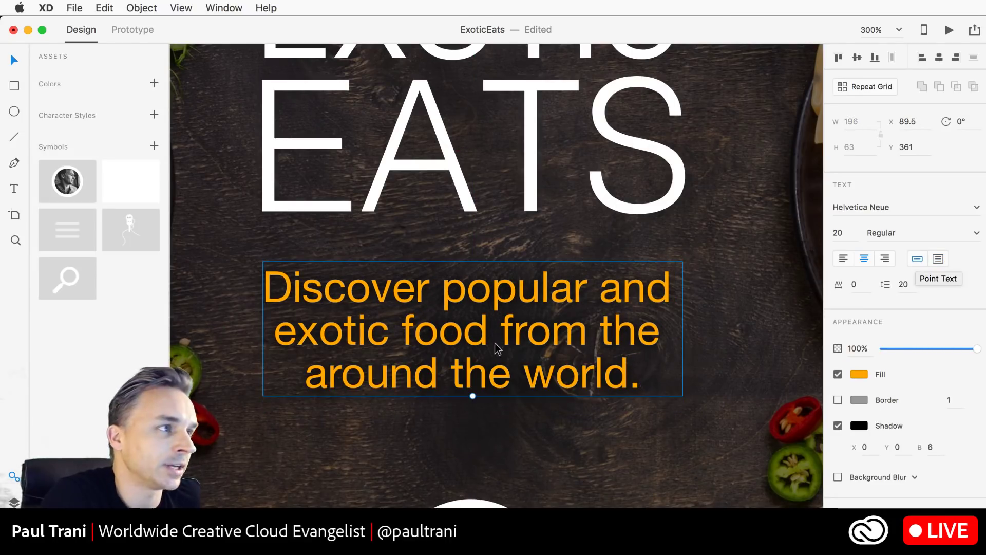
pyautogui.moveTo(472, 396)
pyautogui.mouseDown()
pyautogui.moveTo(473, 434)
pyautogui.moveTo(474, 410)
pyautogui.mouseUp()
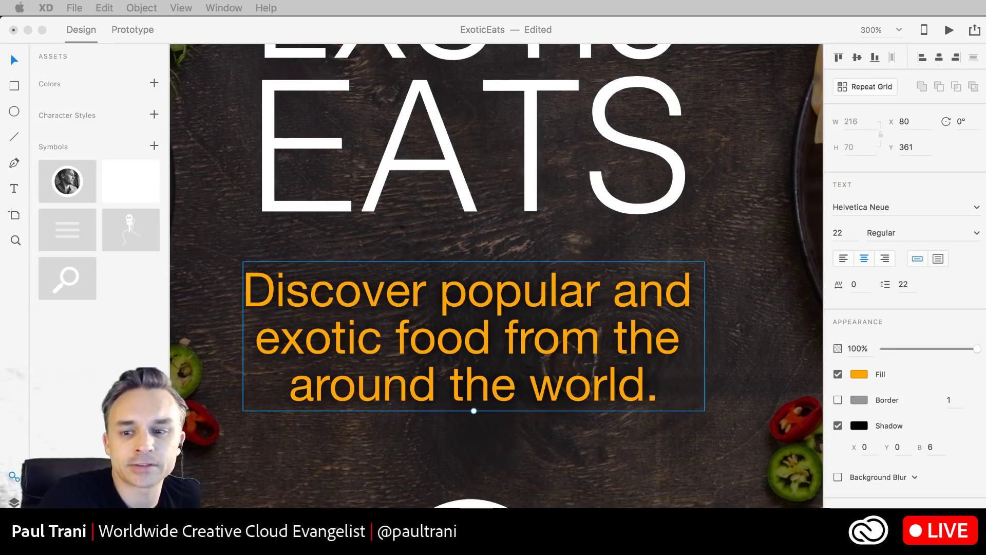
pyautogui.click(607, 247)
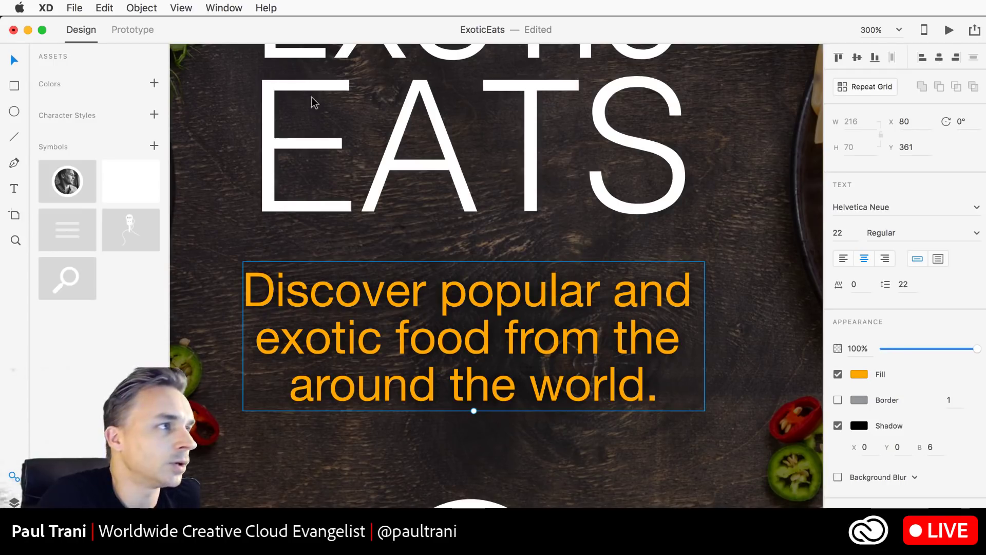
# - Select the EXOTIC lettering inside the Exotic Eats logo group on the iPhone - Splash artboard to inspect it
pyautogui.scroll(5, 421, 323)
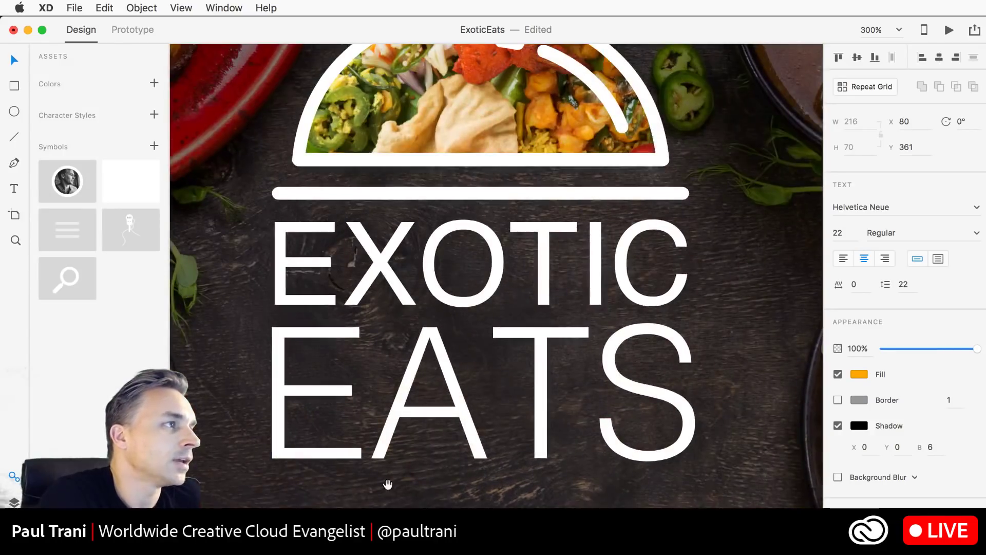
pyautogui.click(490, 229)
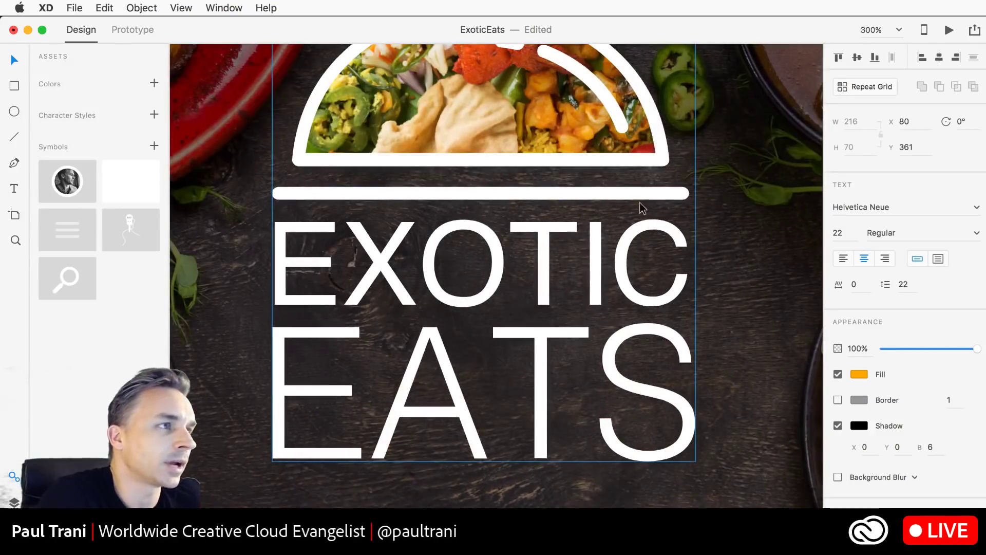
pyautogui.doubleClick(618, 269)
pyautogui.hscroll(-1, 632, 334)
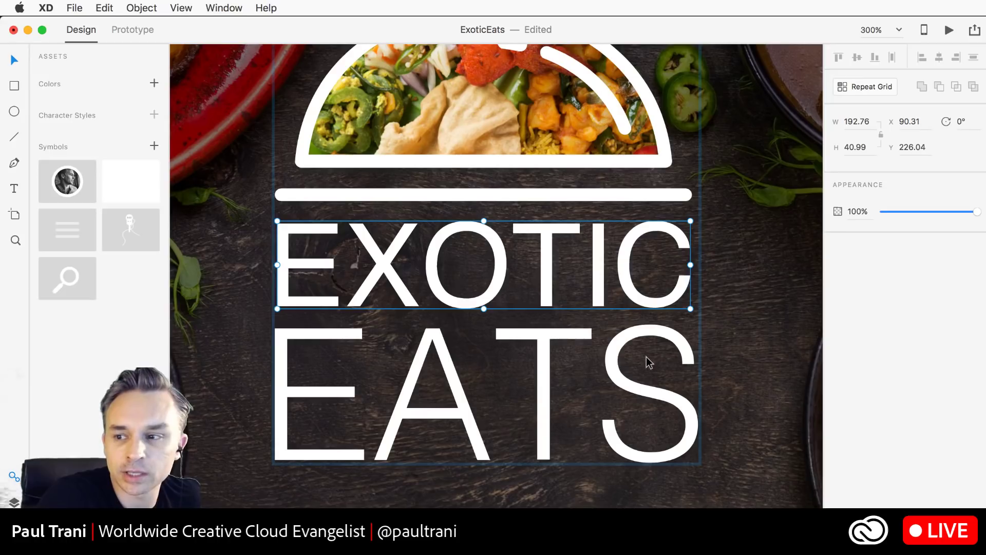
# - Select the EATS lettering and the combined EXOTIC EATS lettering of the logo in turn to inspect them
pyautogui.click(608, 365)
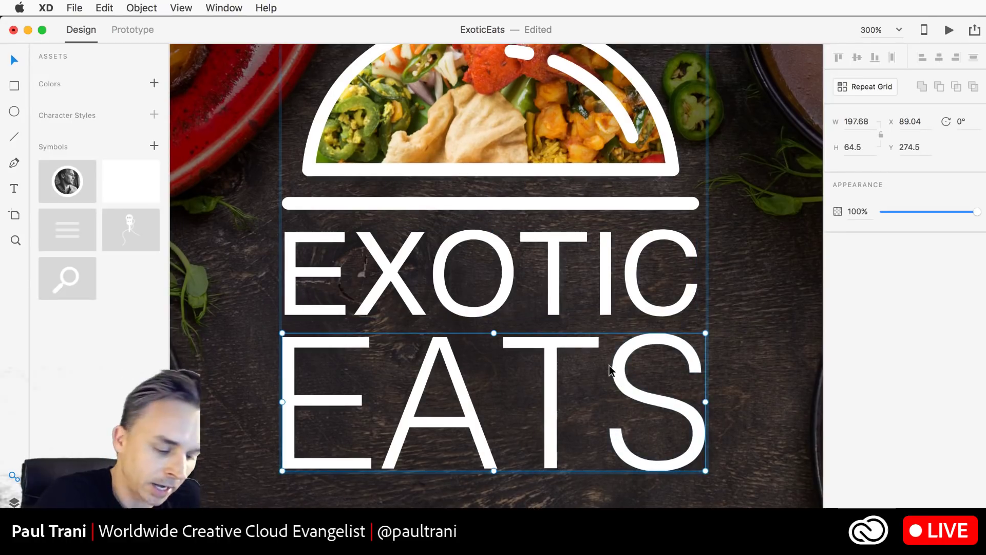
pyautogui.scroll(1, 609, 365)
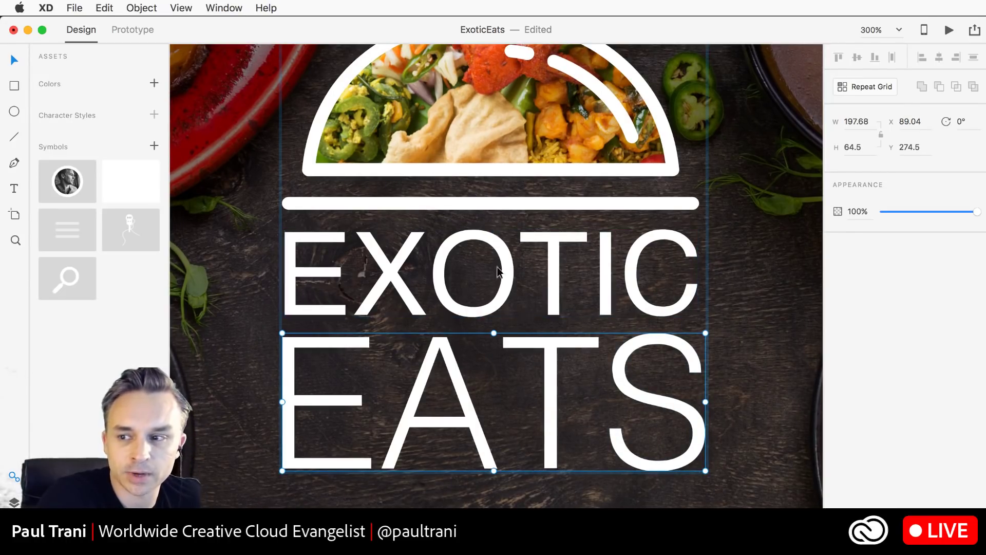
pyautogui.click(533, 254)
pyautogui.click(536, 233)
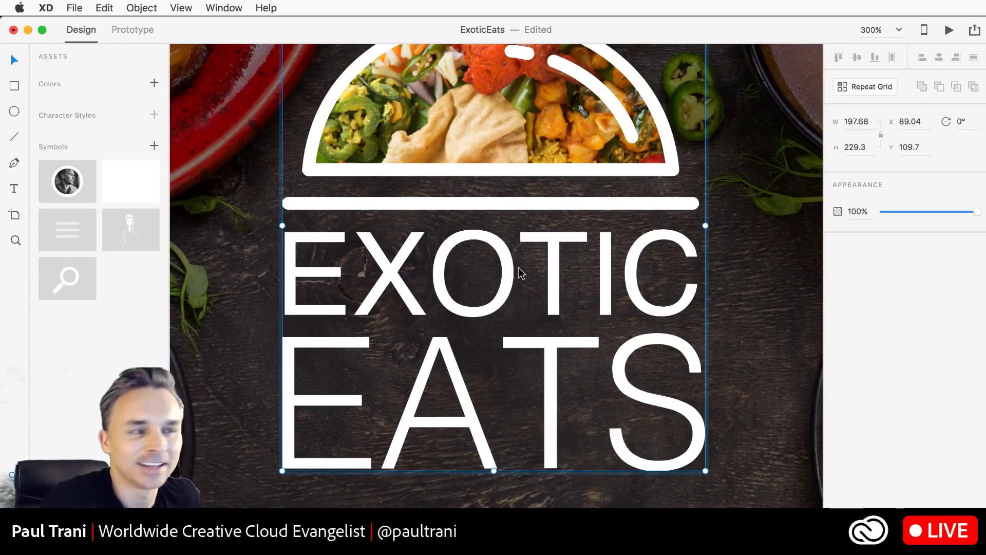
pyautogui.click(776, 292)
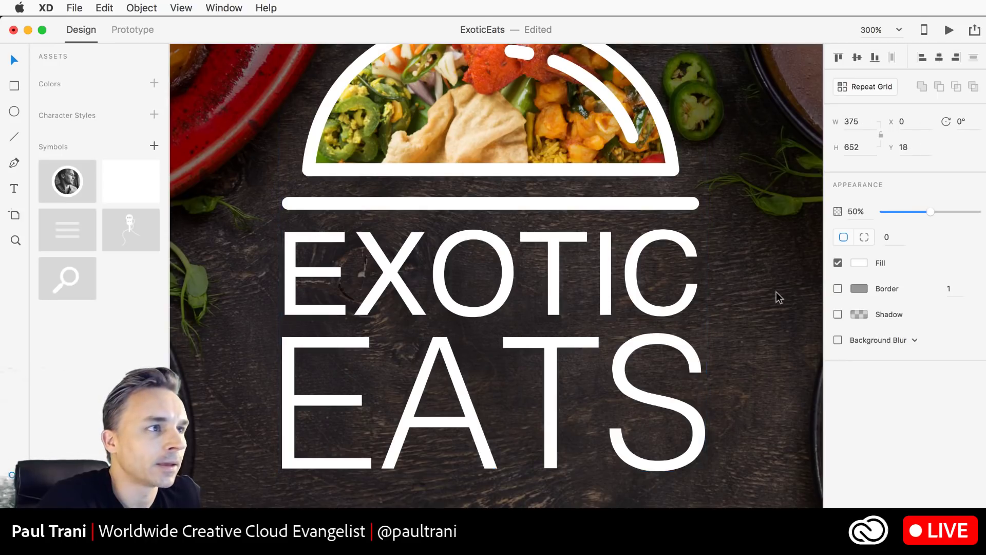
# - Draw a circle about 59 by 59 on the splash artboard, just above the logo's dome
pyautogui.moveTo(773, 345); pyautogui.dragTo(616, 536)
pyautogui.moveTo(621, 307); pyautogui.dragTo(742, 383)
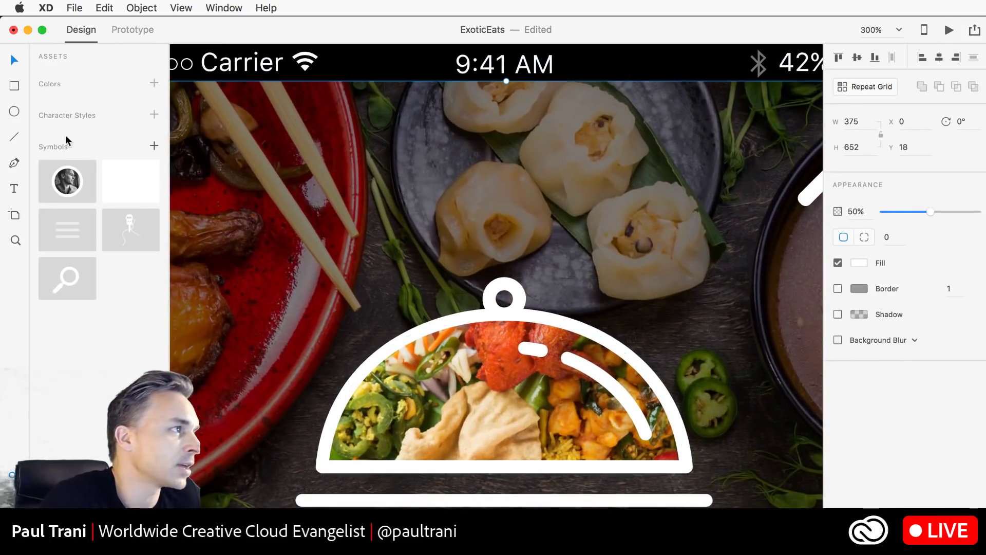
pyautogui.click(14, 111)
pyautogui.moveTo(508, 147); pyautogui.dragTo(633, 273)
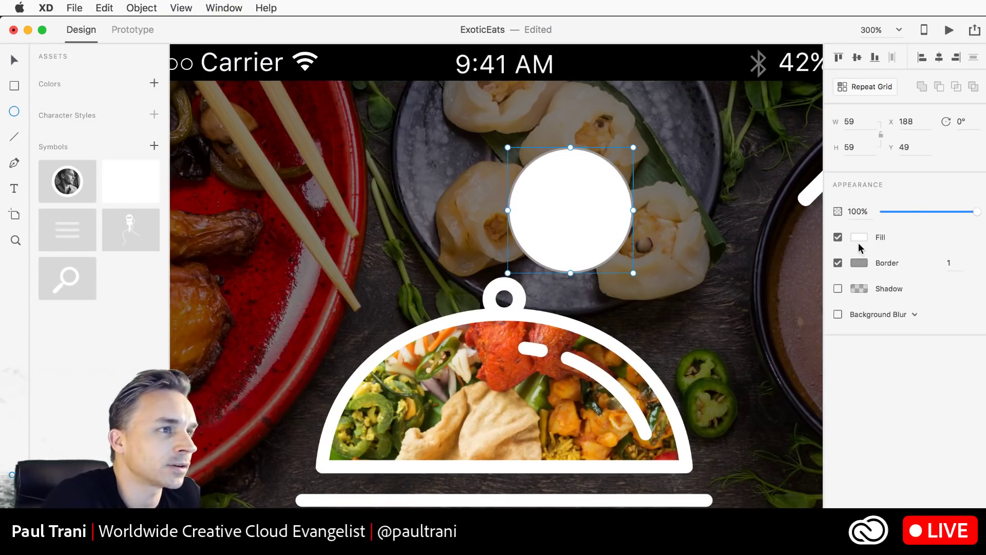
# - Turn off the circle's fill and set its border width to 19
pyautogui.click(839, 237)
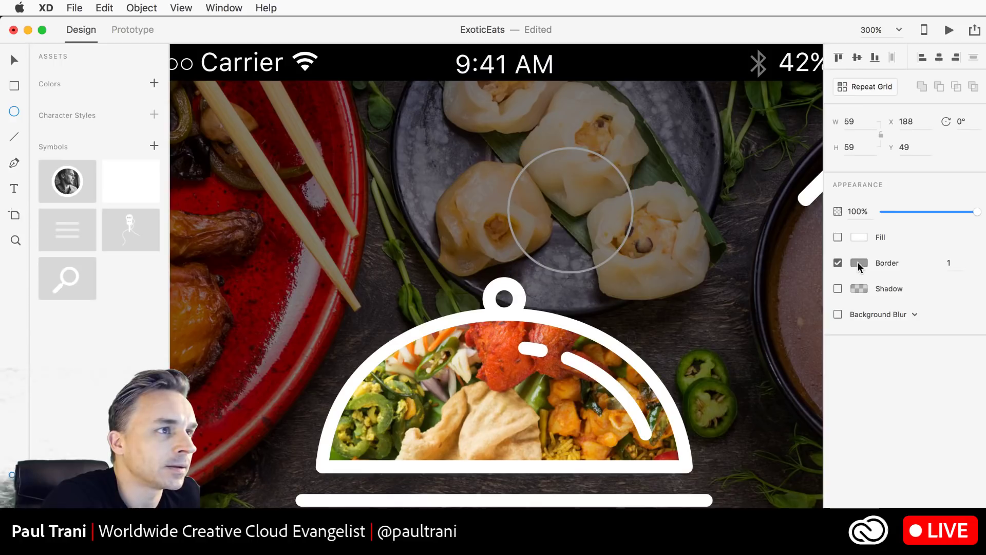
pyautogui.click(858, 263)
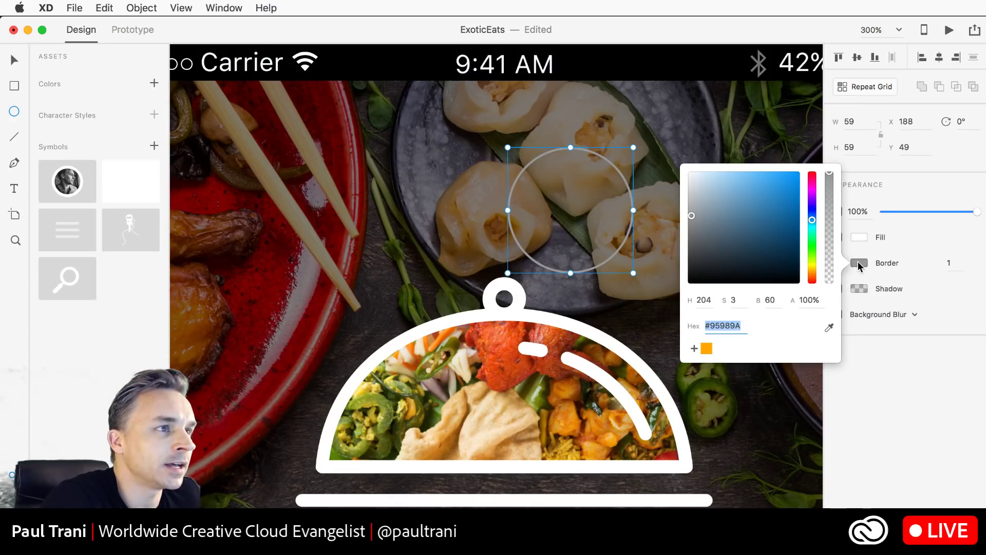
pyautogui.click(970, 269)
pyautogui.click(949, 264)
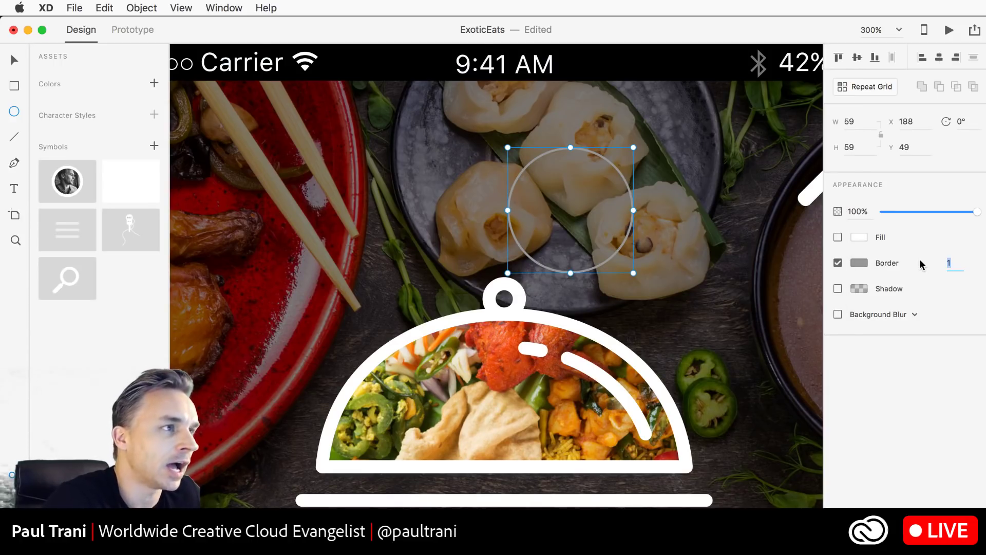
pyautogui.write('19')
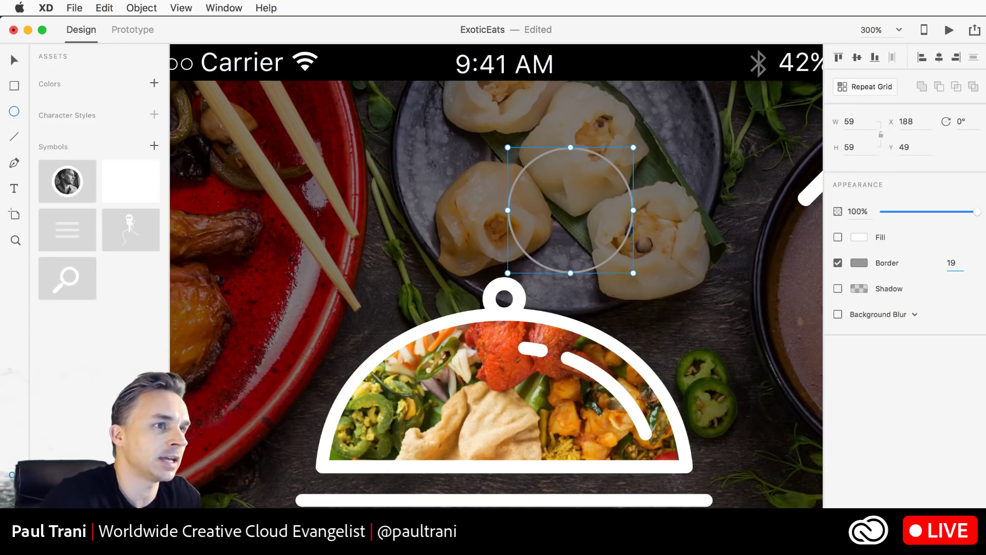
pyautogui.press('Return')
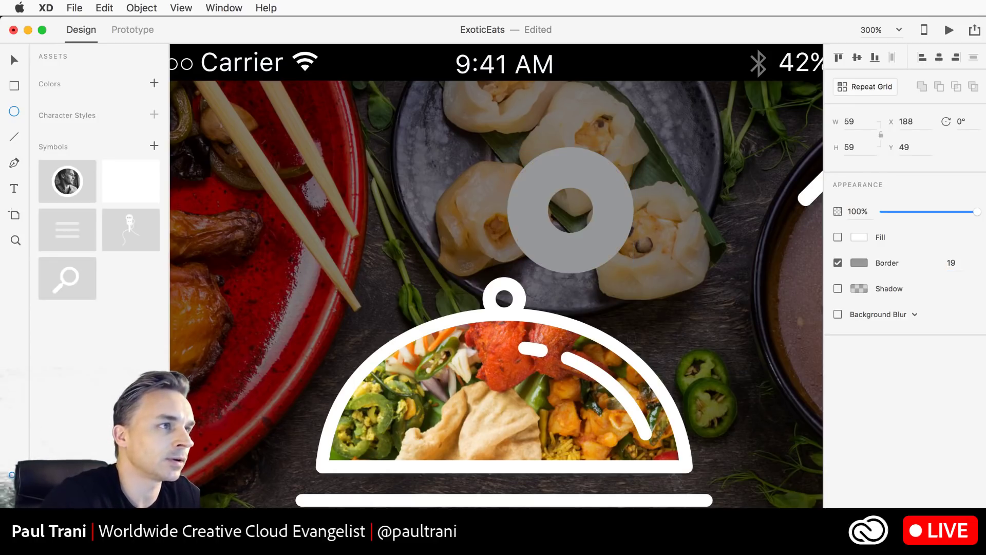
# - Enter path editing on the grey ring to examine its anchor points, and leave it
pyautogui.click(13, 60)
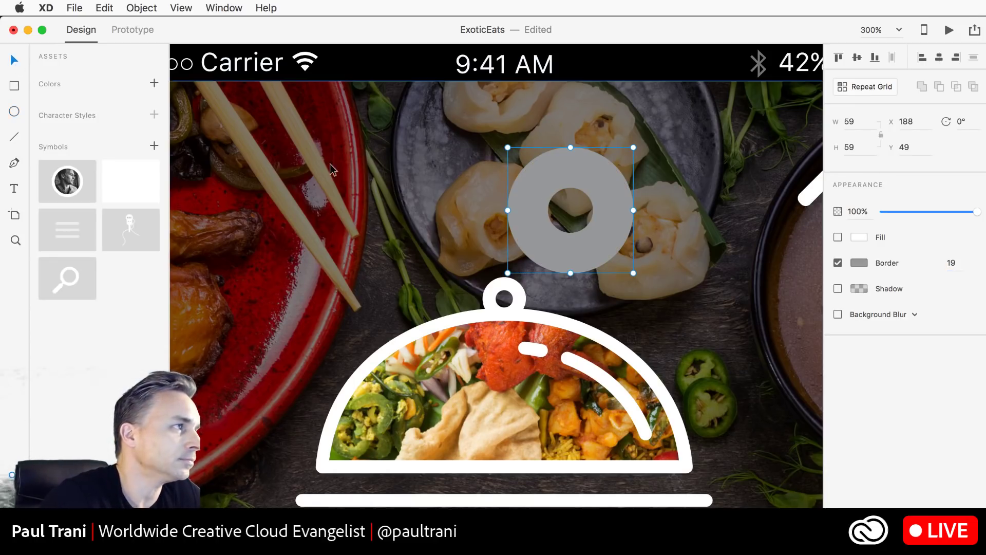
pyautogui.doubleClick(538, 210)
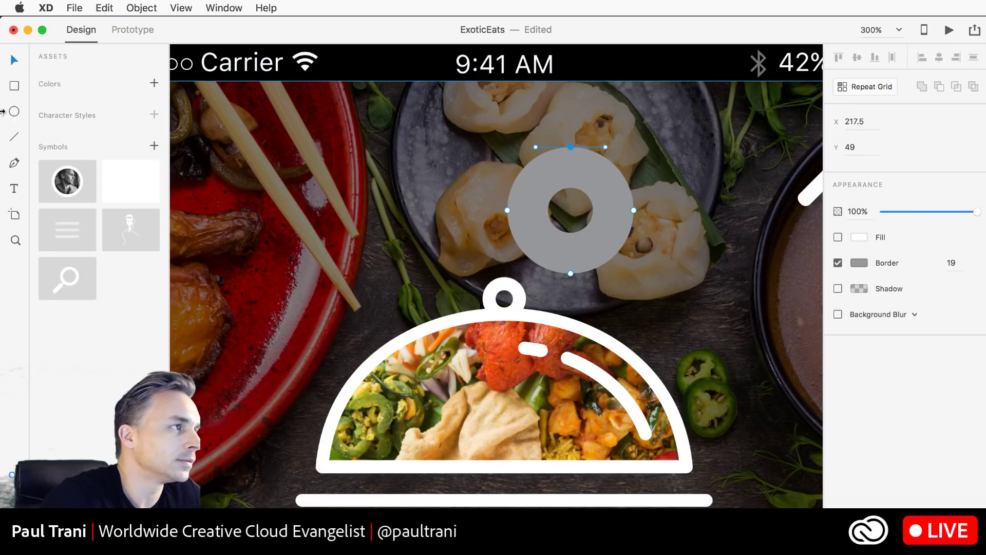
pyautogui.click(400, 206)
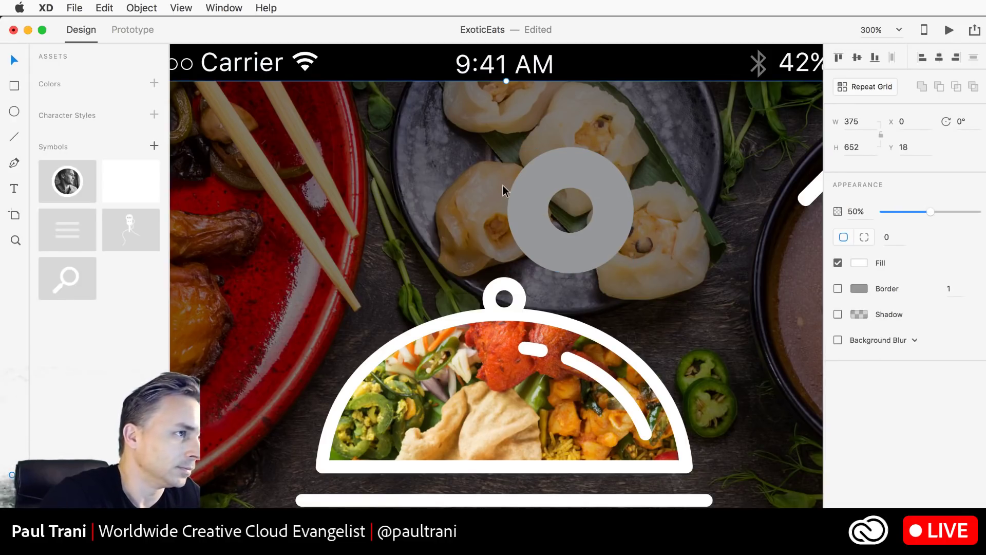
# - Turn on the circle's white fill and set its border width to 10
pyautogui.click(537, 195)
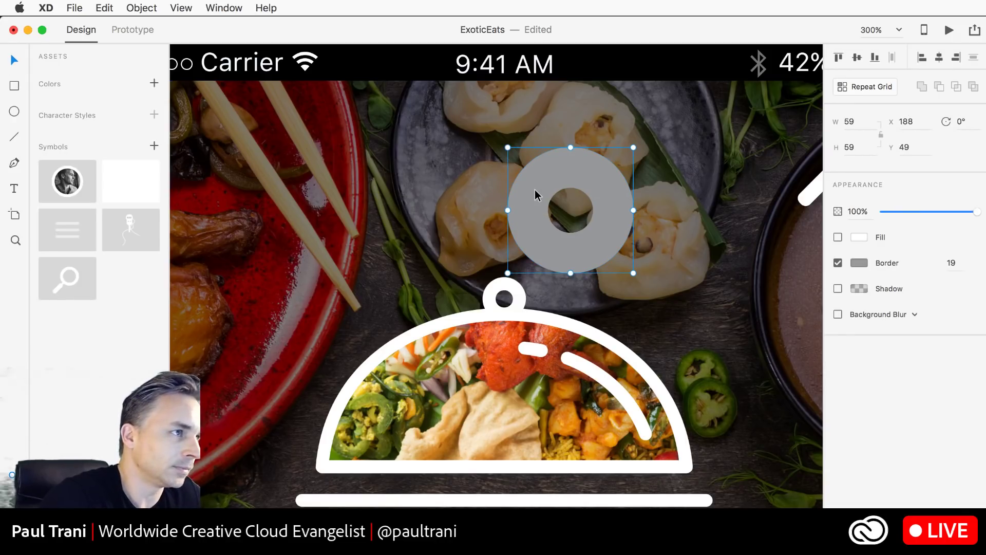
pyautogui.click(838, 263)
pyautogui.click(838, 263)
pyautogui.click(838, 237)
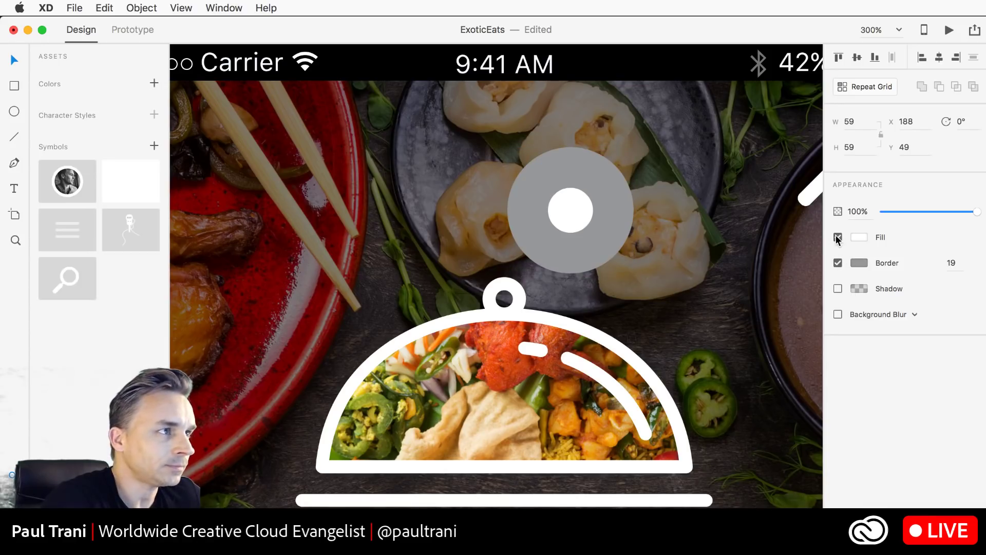
pyautogui.click(957, 264)
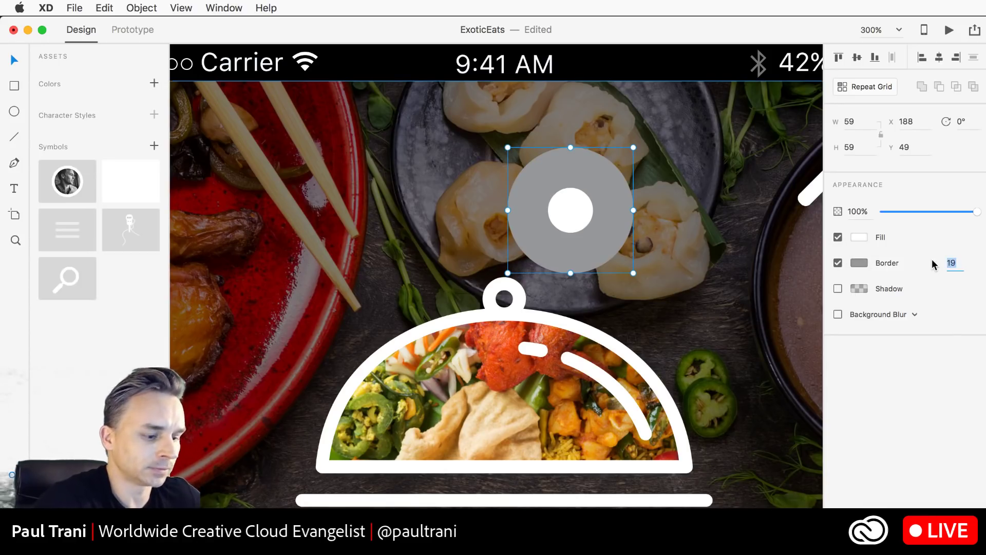
pyautogui.press('BackSpace')
pyautogui.write('0')
pyautogui.press('Return')
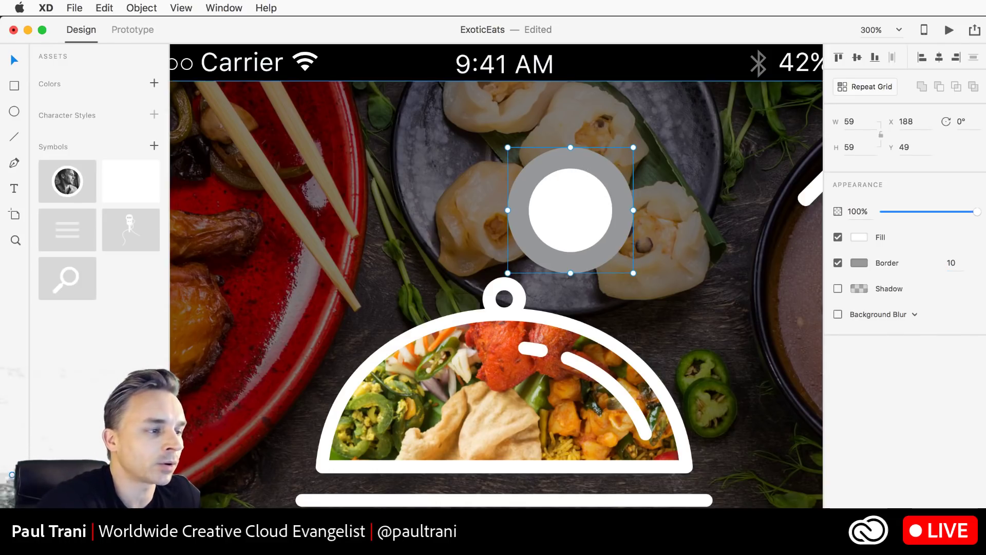
# - Switch to Illustrator and give the Logo.svg artwork a black fill and a yellow FFE904 stroke
pyautogui.click(937, 531)
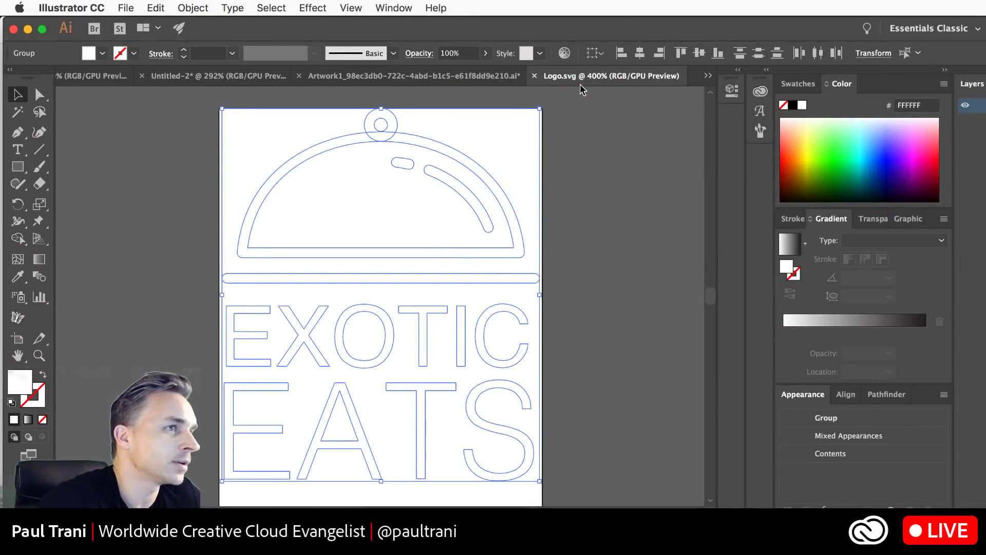
pyautogui.click(793, 106)
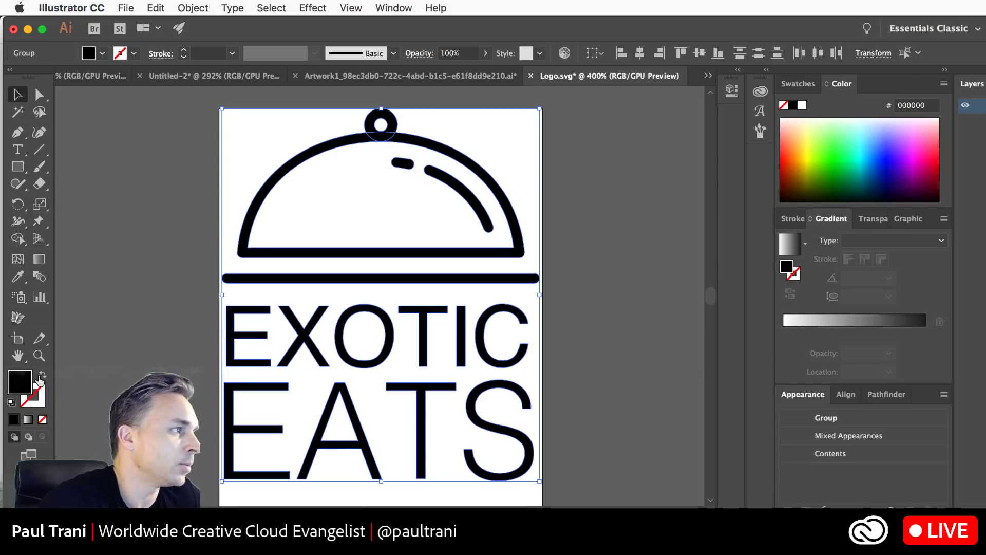
pyautogui.click(43, 395)
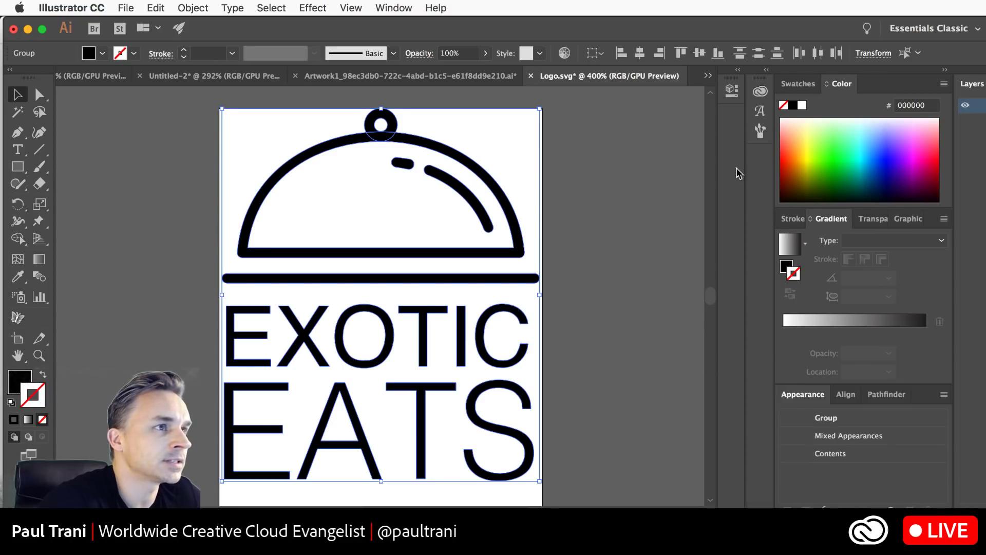
pyautogui.click(809, 153)
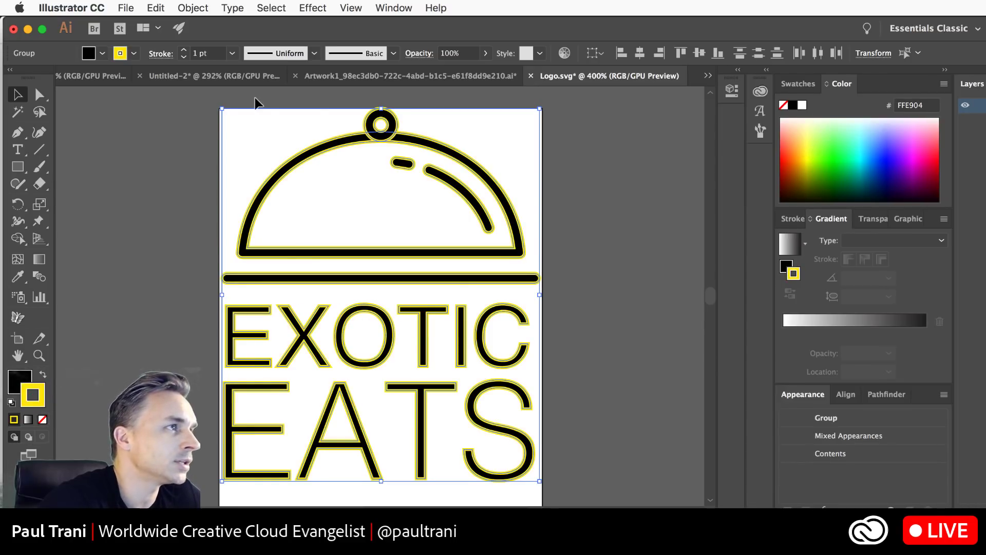
# - Compare the inside and center stroke alignments on the logo and align its 1 pt stroke to the outside
pyautogui.click(793, 219)
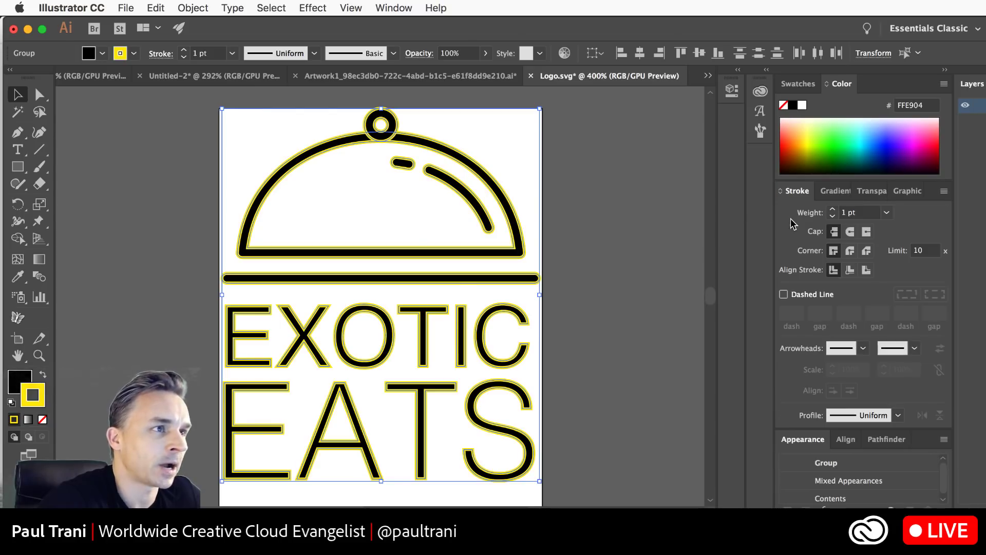
pyautogui.moveTo(794, 199)
pyautogui.mouseDown()
pyautogui.moveTo(521, 217)
pyautogui.moveTo(554, 206)
pyautogui.mouseUp()
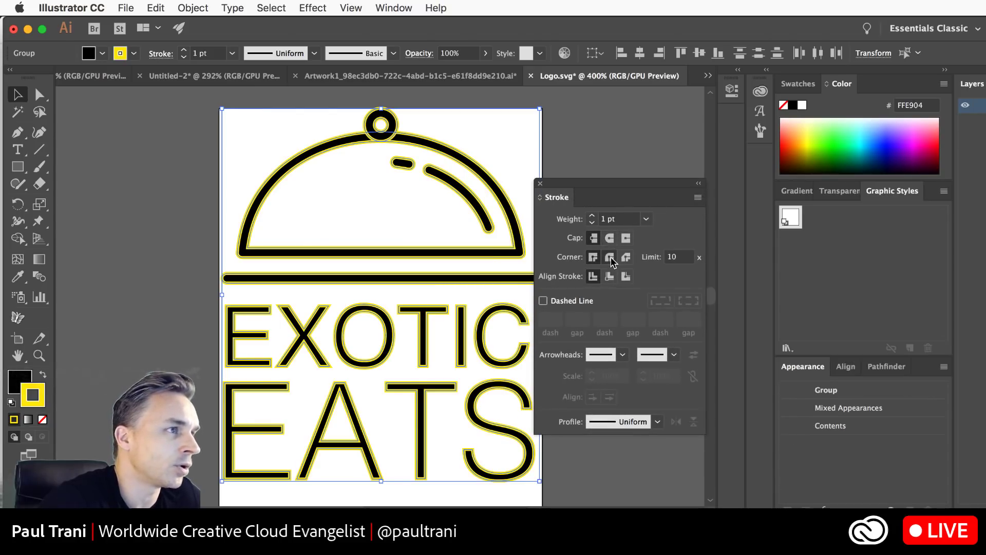
pyautogui.click(609, 277)
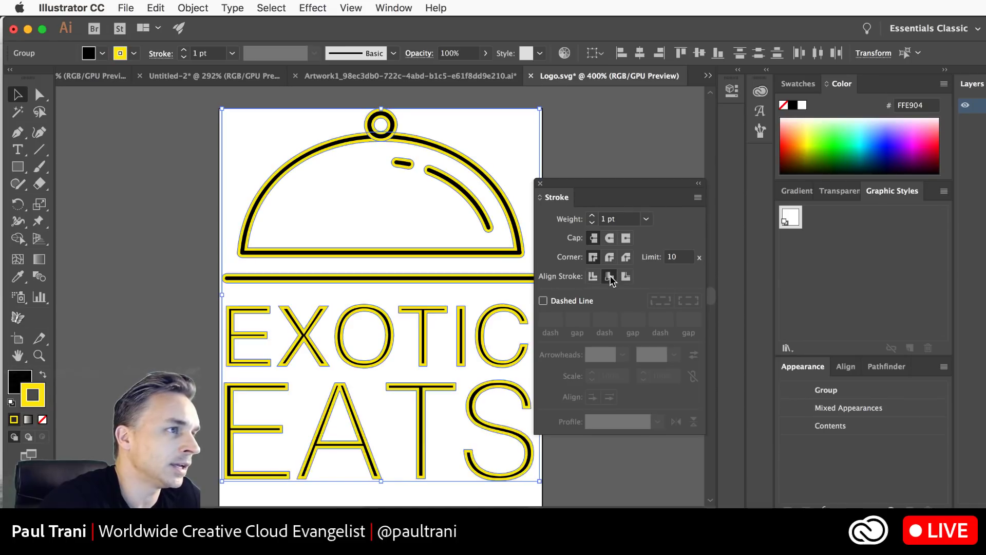
pyautogui.click(593, 276)
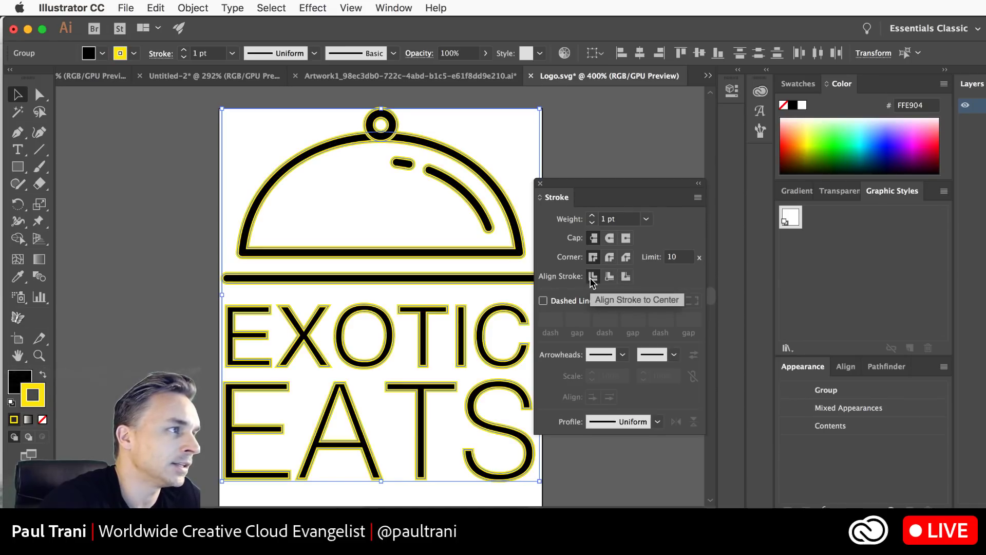
pyautogui.click(626, 277)
pyautogui.moveTo(622, 184); pyautogui.dragTo(859, 183)
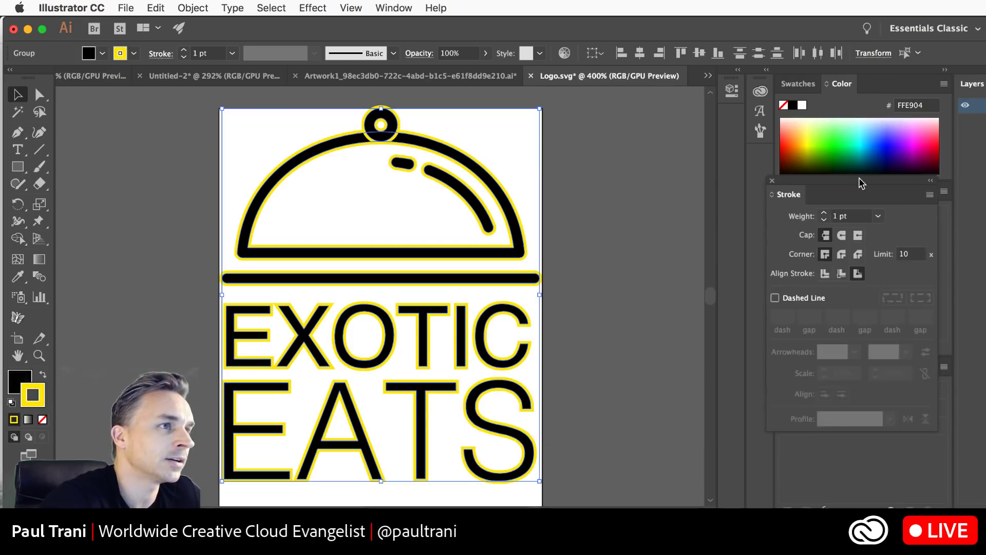
# - Copy the entire outlined logo from Illustrator and paste it onto the splash artboard in XD
pyautogui.click(198, 132)
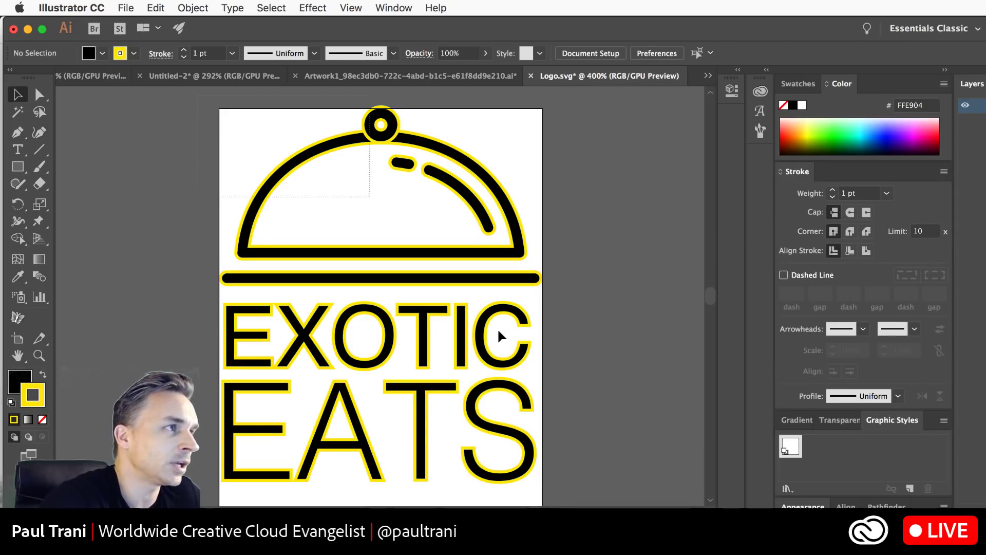
pyautogui.press('super+a')
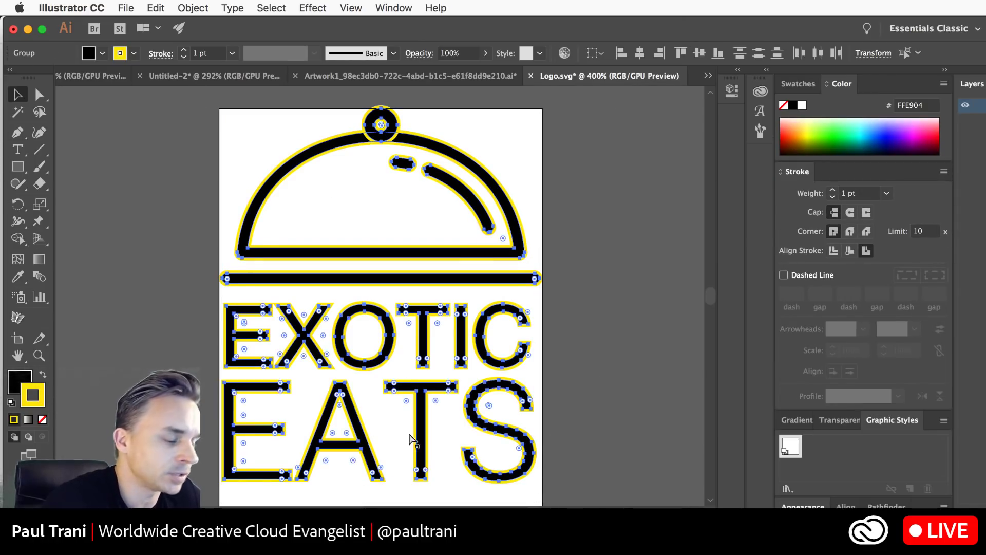
pyautogui.click(28, 30)
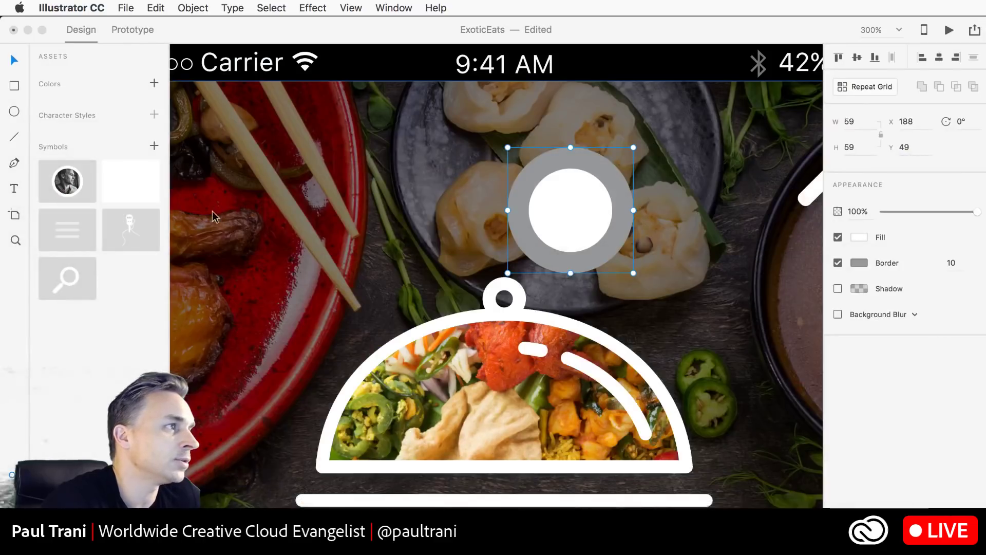
pyautogui.click(221, 219)
pyautogui.press('super+v')
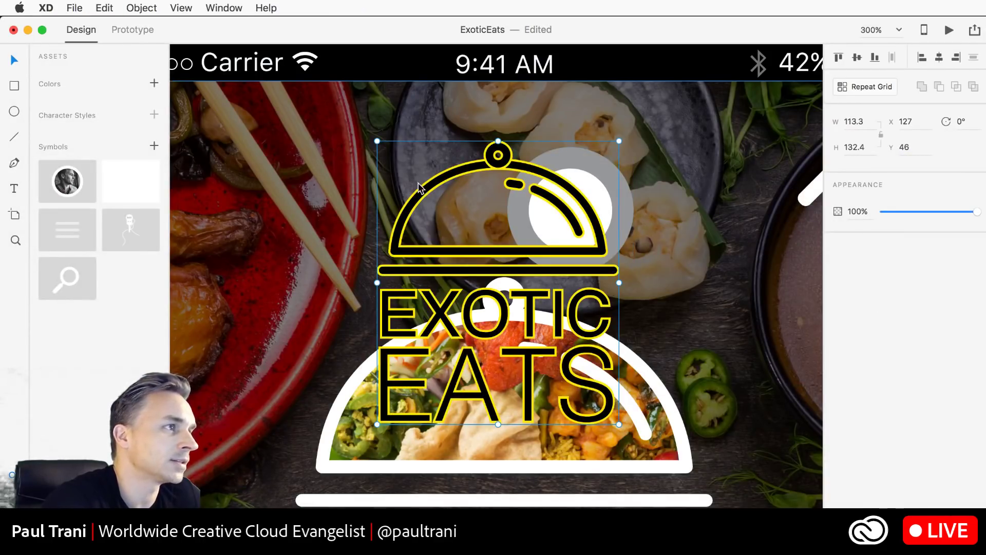
# - Move the pasted yellow-outlined logo clear of the circle, to about X 40, Y 25
pyautogui.moveTo(290, 202); pyautogui.dragTo(191, 208)
pyautogui.press('super+z')
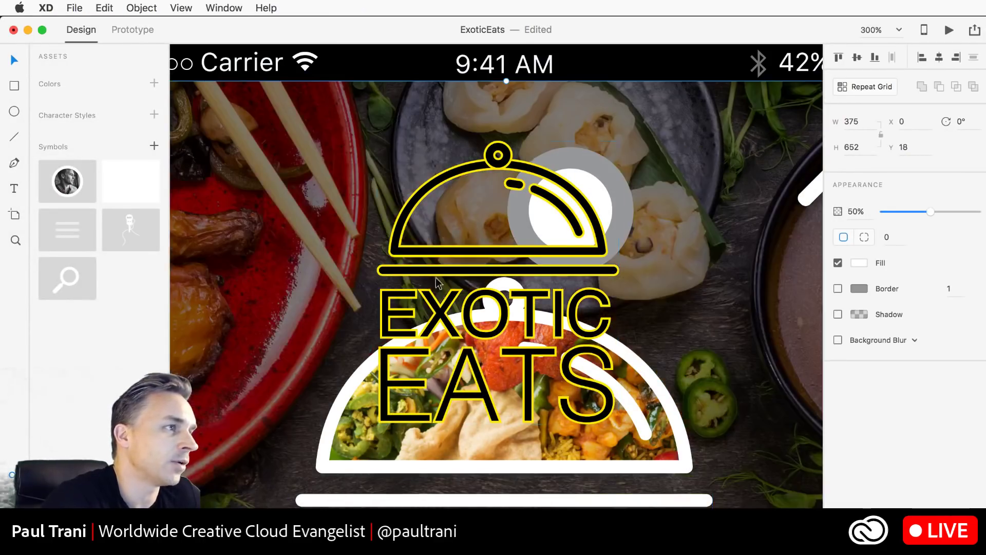
pyautogui.moveTo(439, 254); pyautogui.dragTo(261, 204)
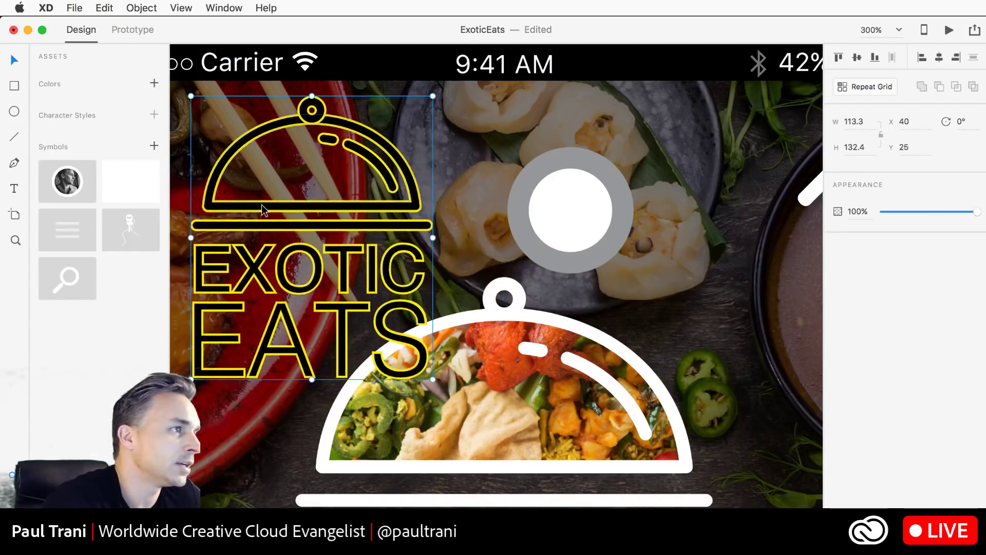
# - Select the dome and its round knob inside the pasted logo to inspect how they were imported, and deselect
pyautogui.doubleClick(261, 204)
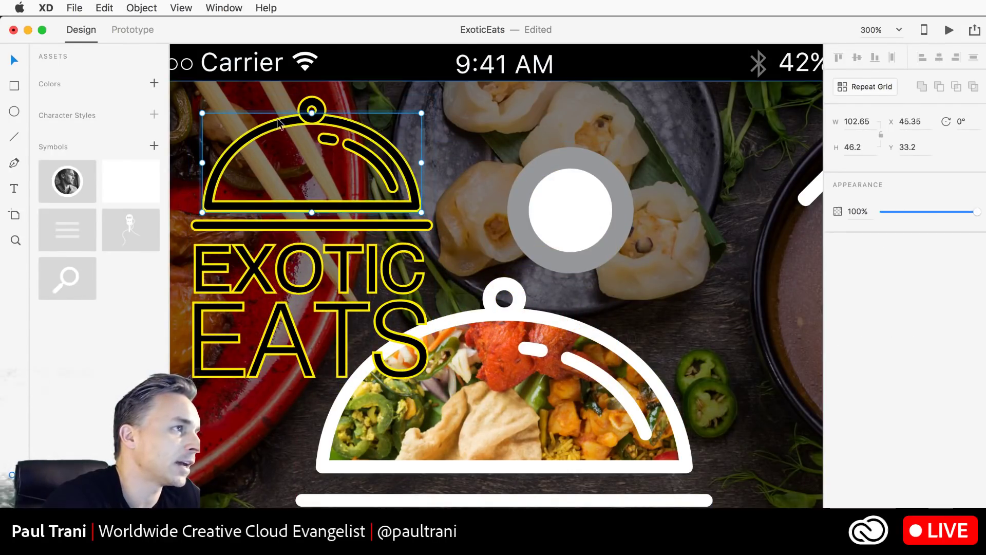
pyautogui.doubleClick(311, 119)
pyautogui.click(426, 130)
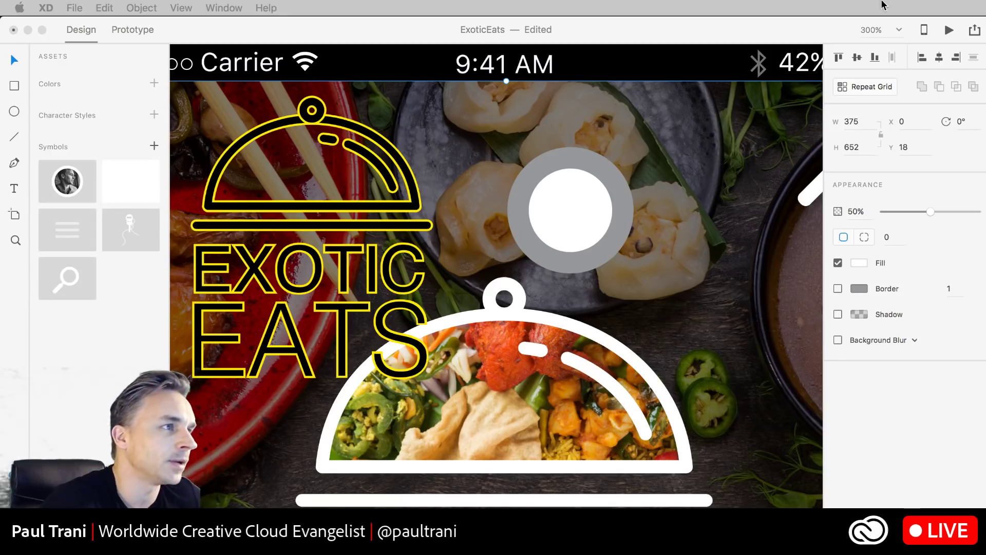
# - Delete the splash artboard's full-size background photo and the pasted yellow-outlined logo
pyautogui.click(247, 215)
pyautogui.press('Delete')
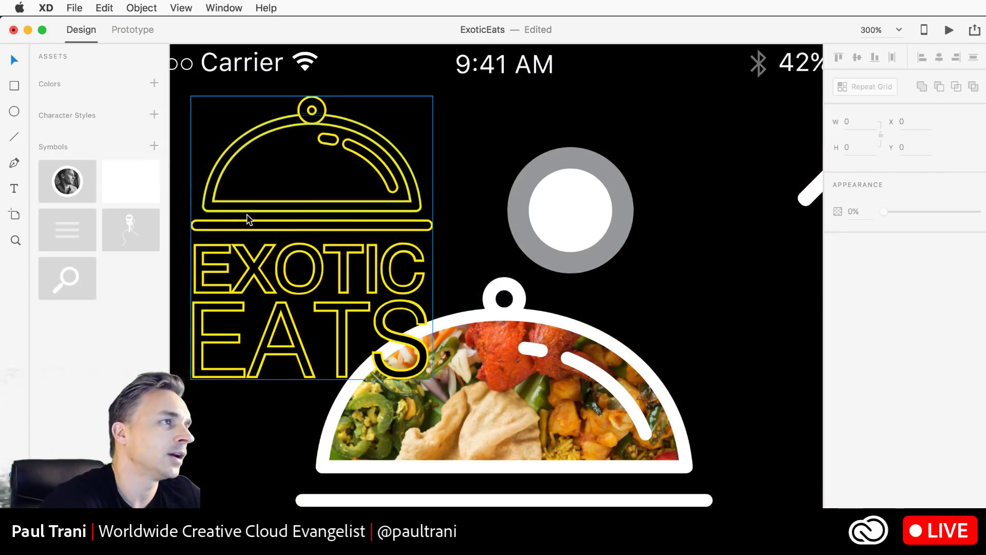
pyautogui.click(308, 267)
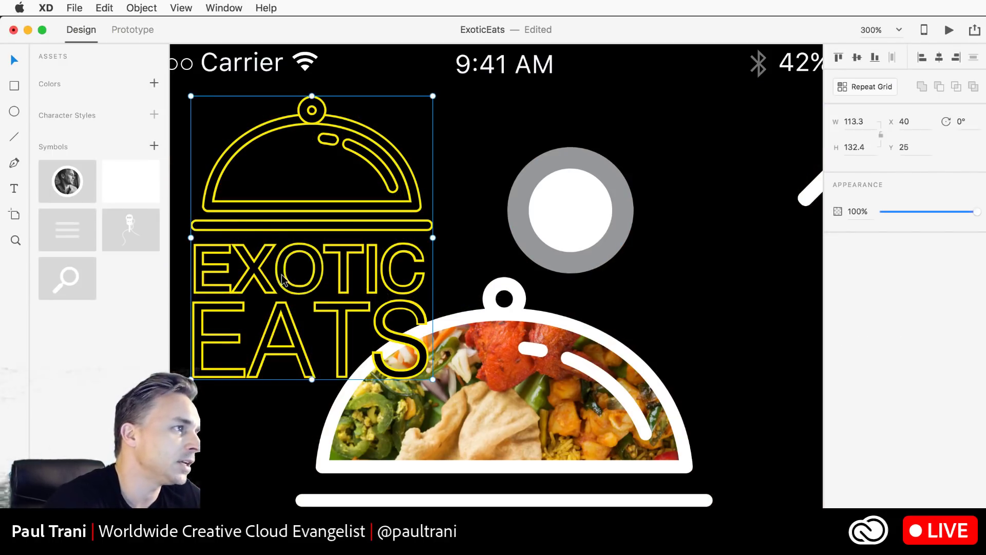
pyautogui.press('Delete')
# - Switch to the Behance live schedule in Chrome and clear the Mail window out of the way
pyautogui.press('super+Tab')
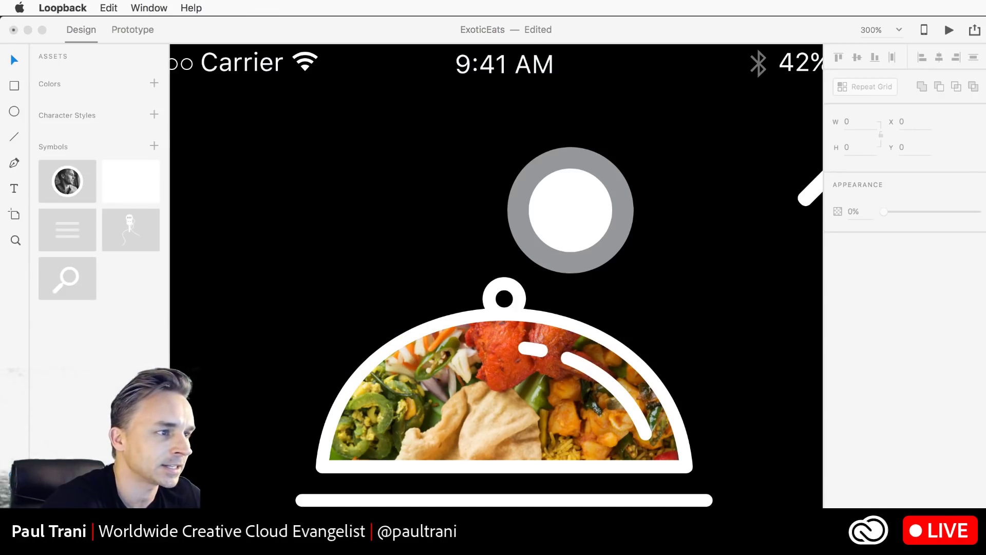
pyautogui.press('super+Tab')
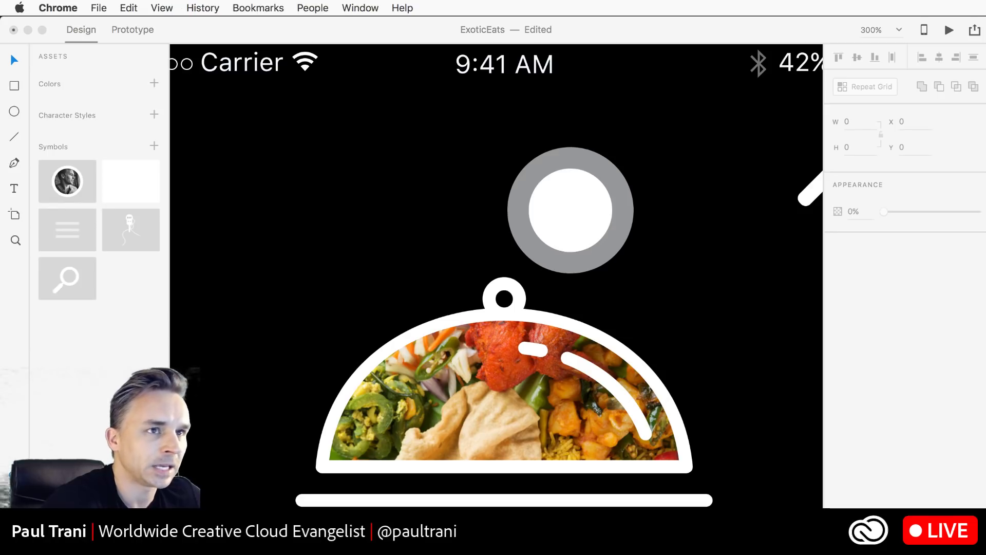
pyautogui.press('super+Tab')
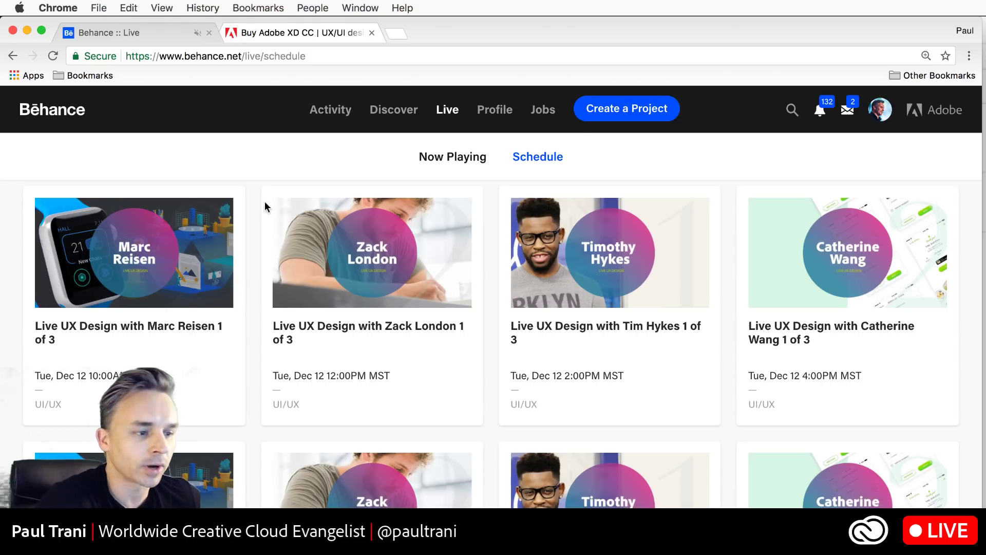
pyautogui.press('super+Tab')
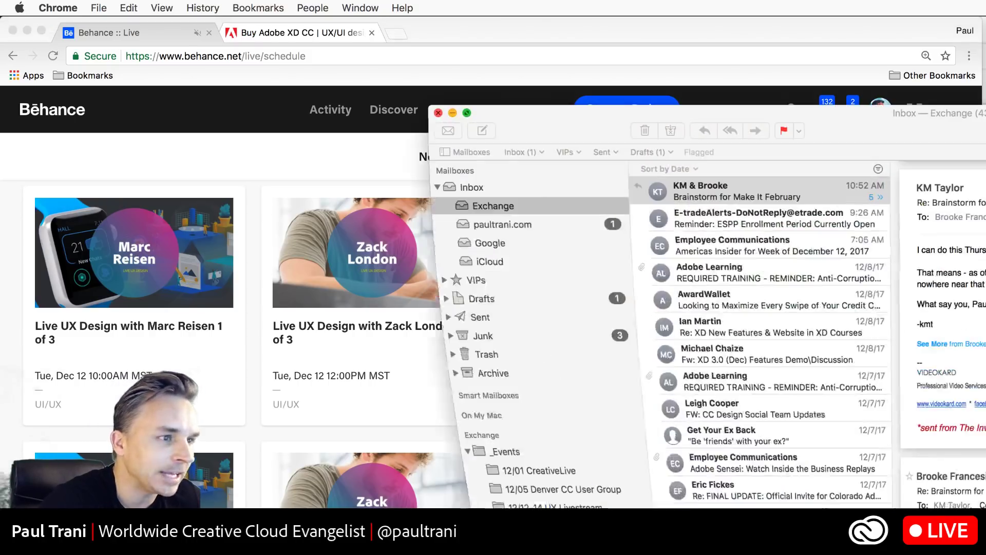
pyautogui.moveTo(598, 132); pyautogui.dragTo(683, 552)
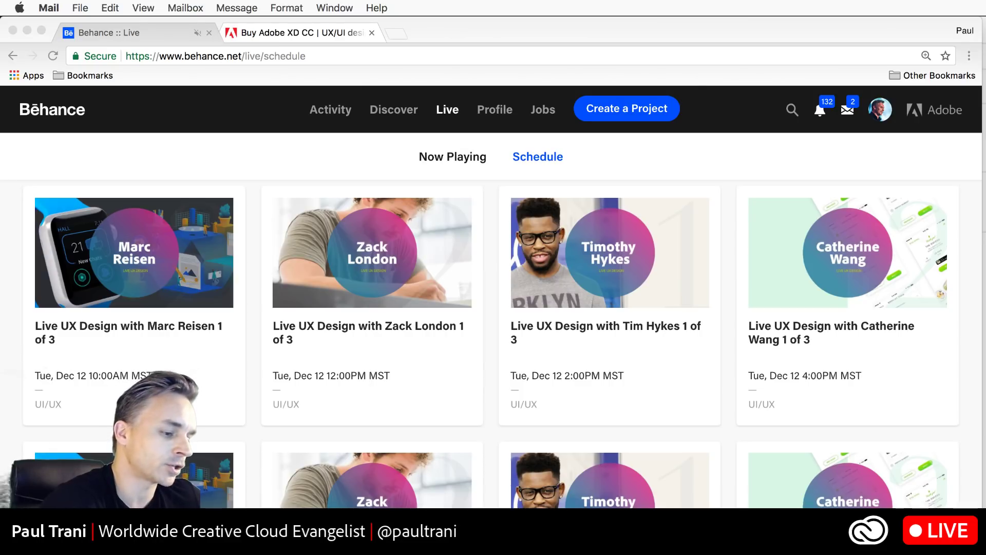
pyautogui.click(494, 440)
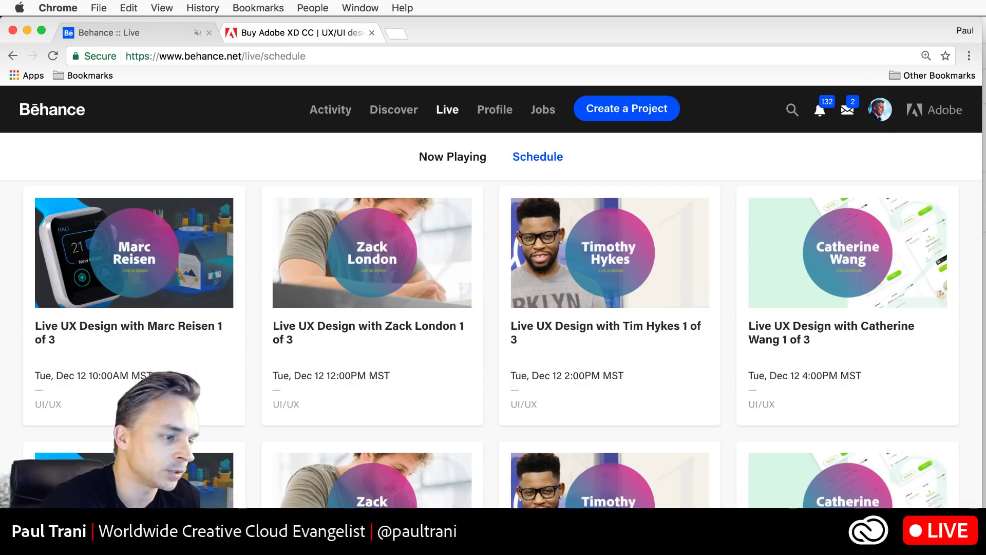
# - Switch through Illustrator to Photoshop, expand the Food library, and inspect the commands available for the Logo.PNG layer
pyautogui.click(628, 534)
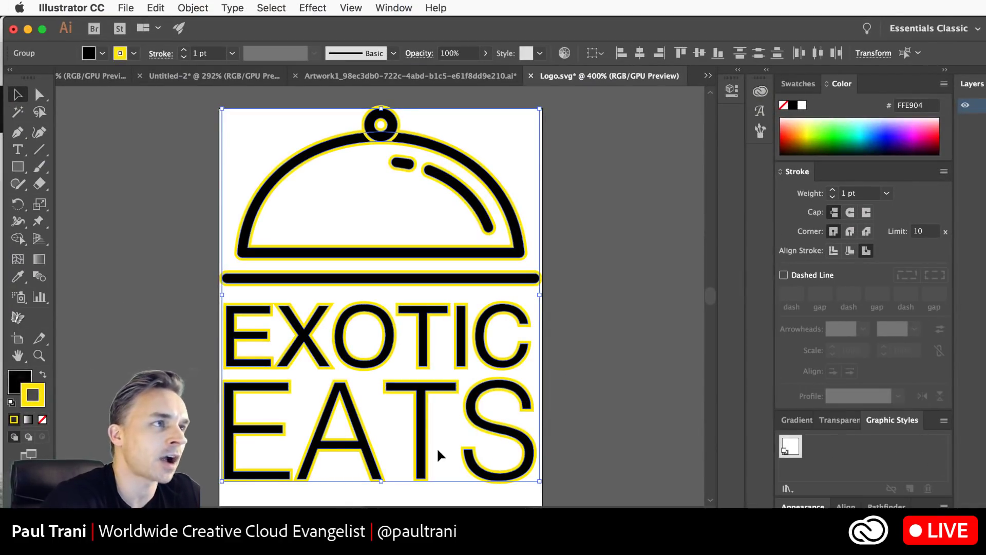
pyautogui.press('super+Tab')
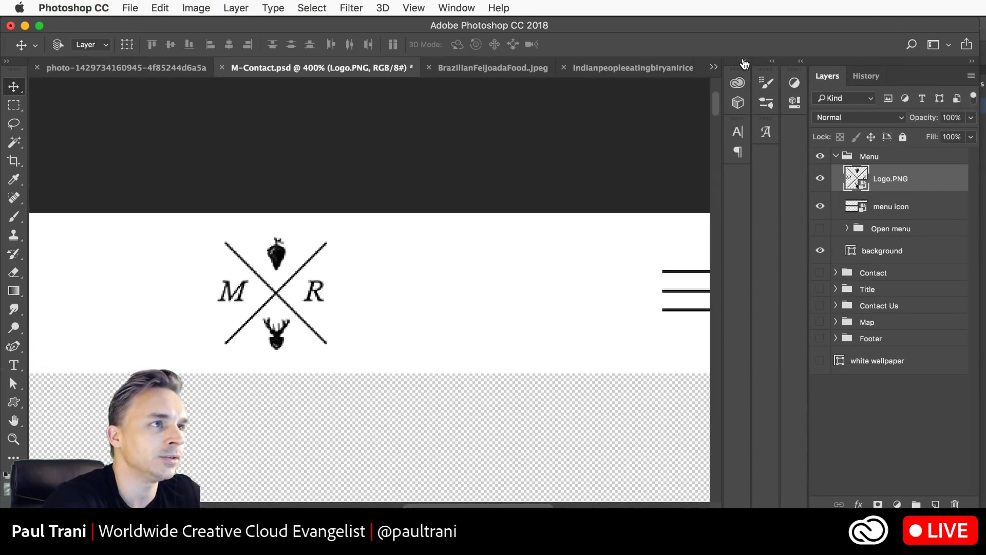
pyautogui.click(743, 61)
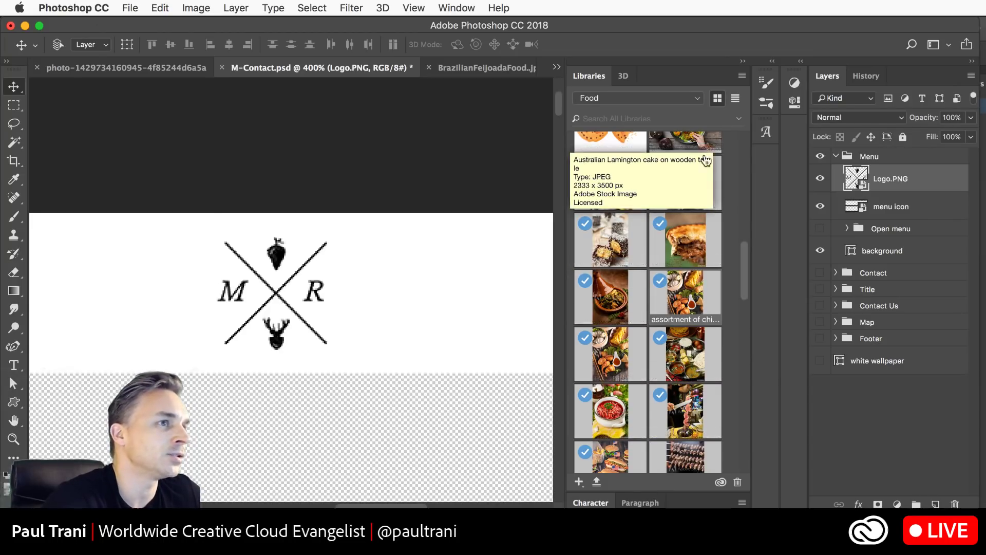
pyautogui.rightClick(928, 179)
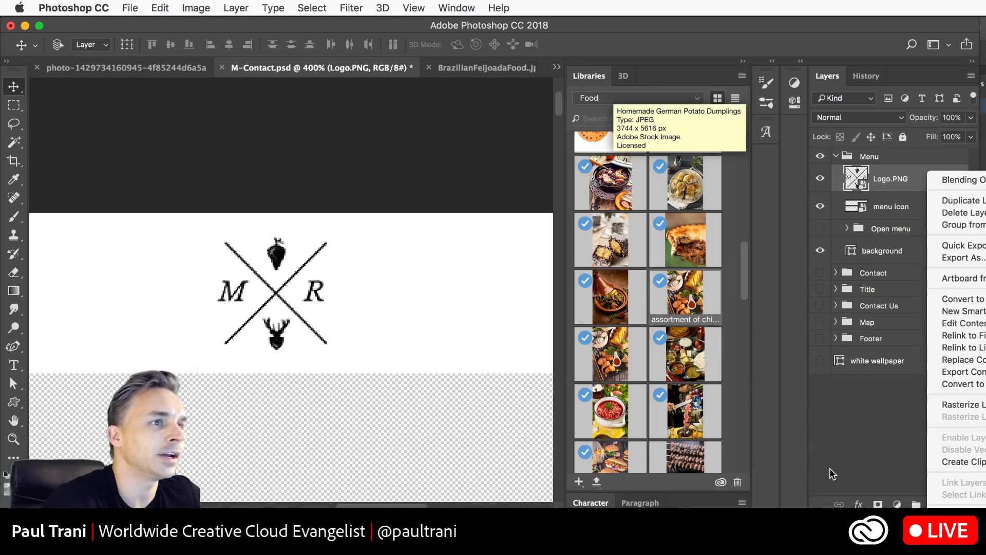
pyautogui.click(845, 472)
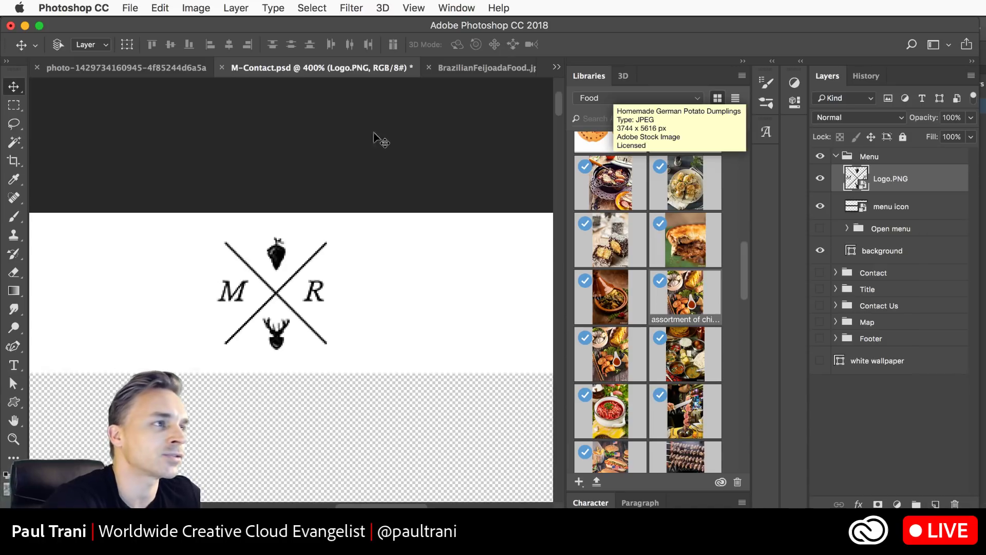
# - Minimize the Photoshop and Illustrator windows to bring back the Behance live schedule in Chrome
pyautogui.moveTo(65, 23)
pyautogui.mouseDown()
pyautogui.moveTo(76, 23)
pyautogui.moveTo(67, 22)
pyautogui.mouseUp()
pyautogui.click(27, 25)
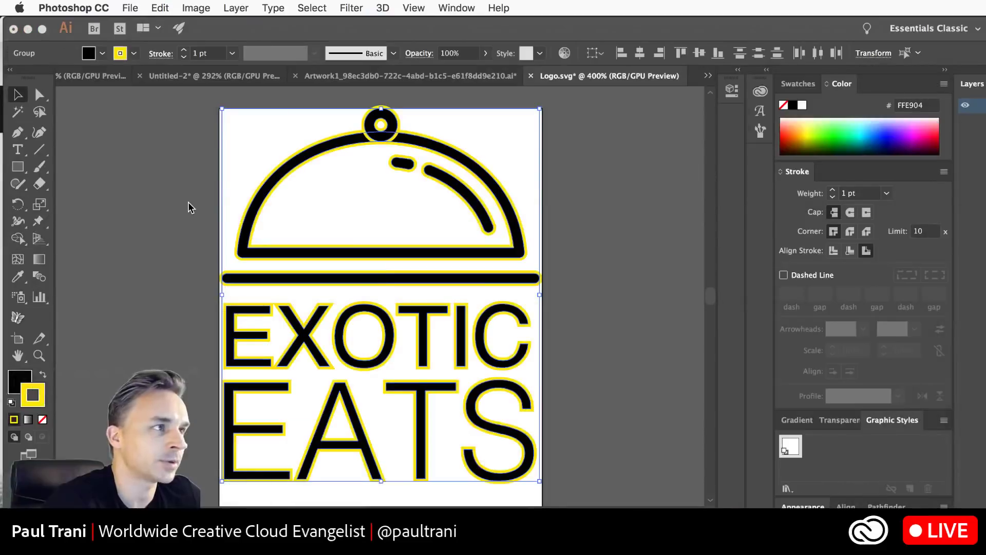
pyautogui.click(27, 28)
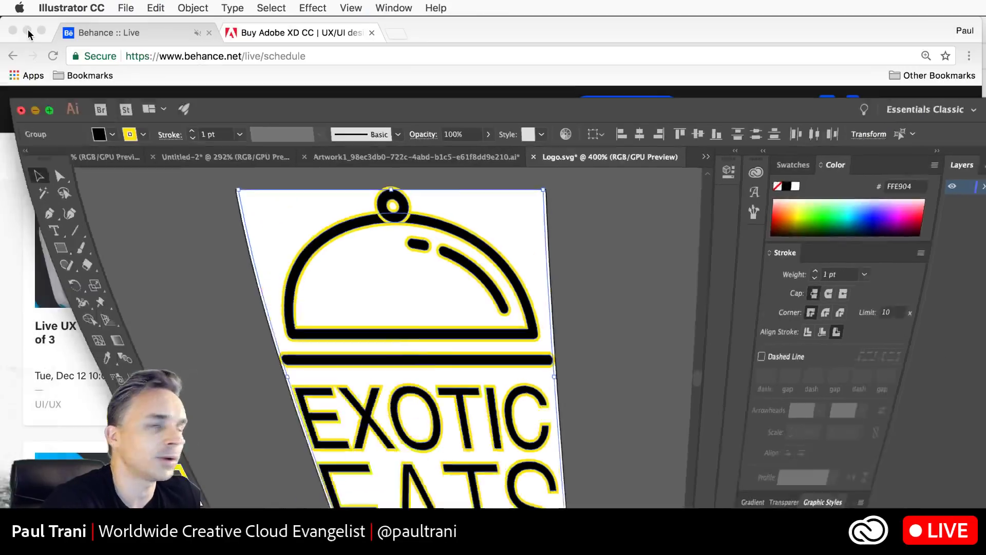